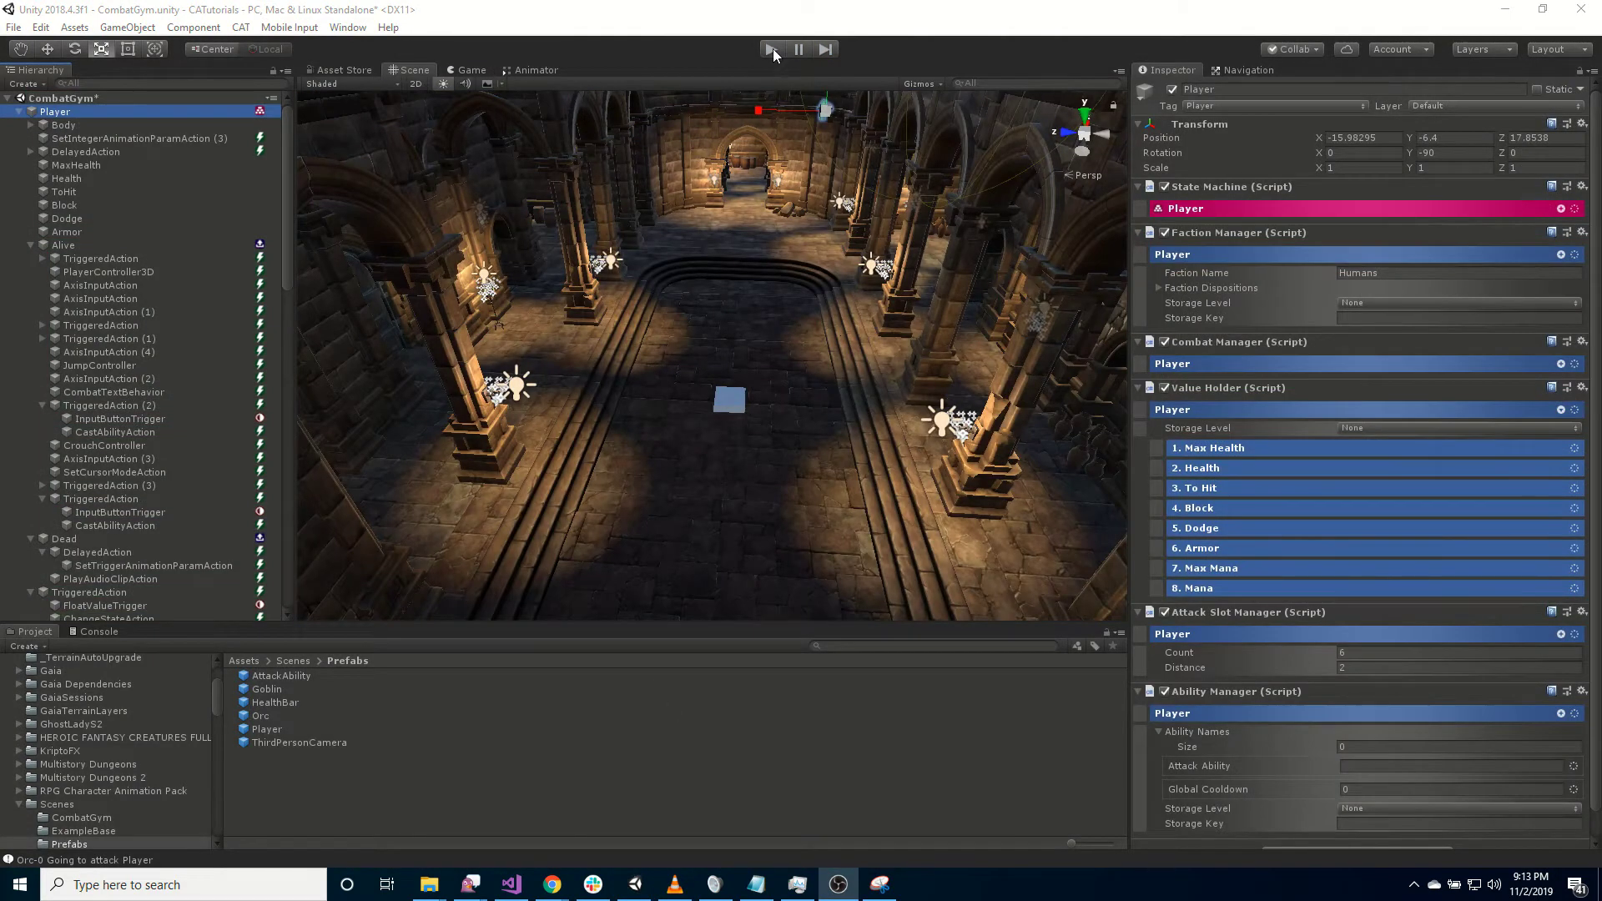
- Play-test the scene by running the player through the dungeon into combat with the goblins and orcs, and end play mode after the fight
{"action": "left_click", "coordinate": [771, 49]}
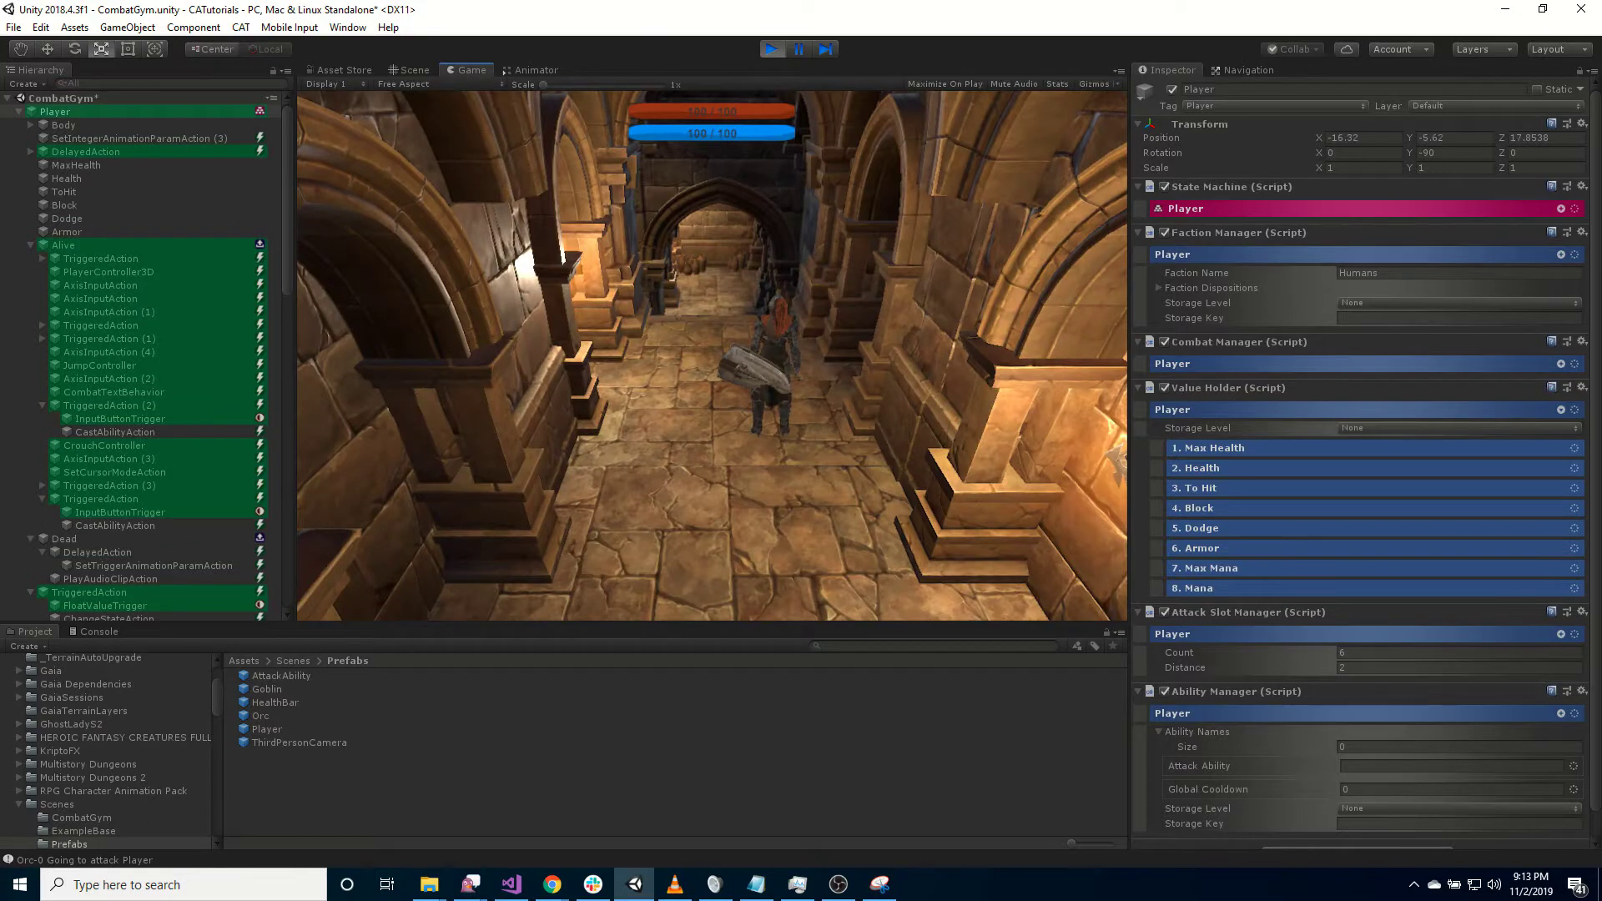
{"action": "key", "text": "w"}
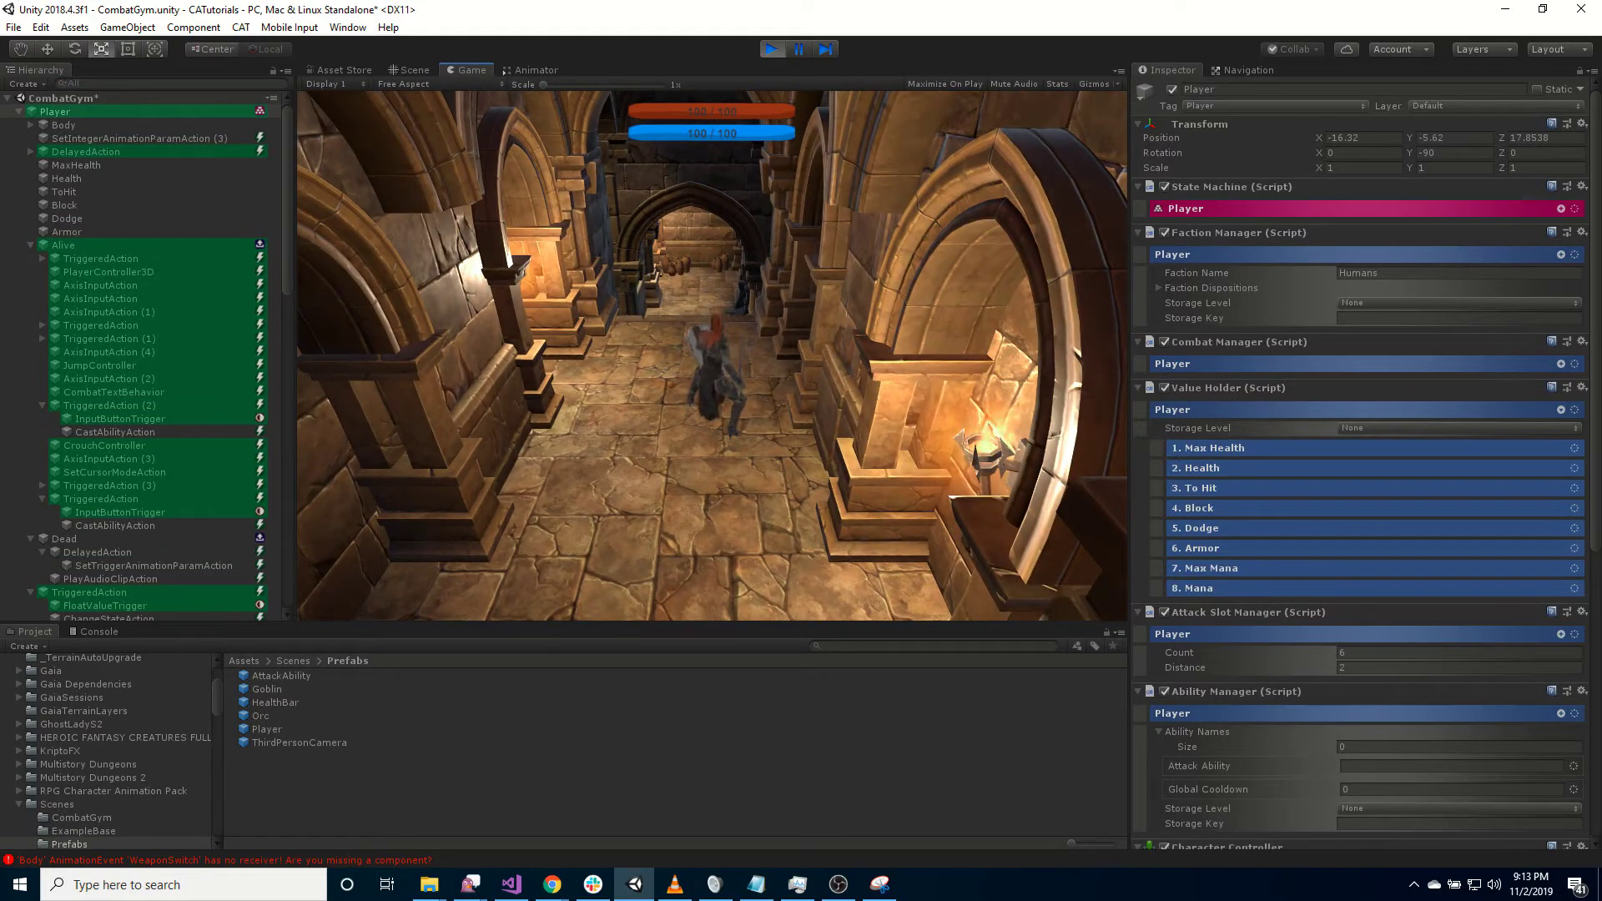
{"action": "key", "text": "w"}
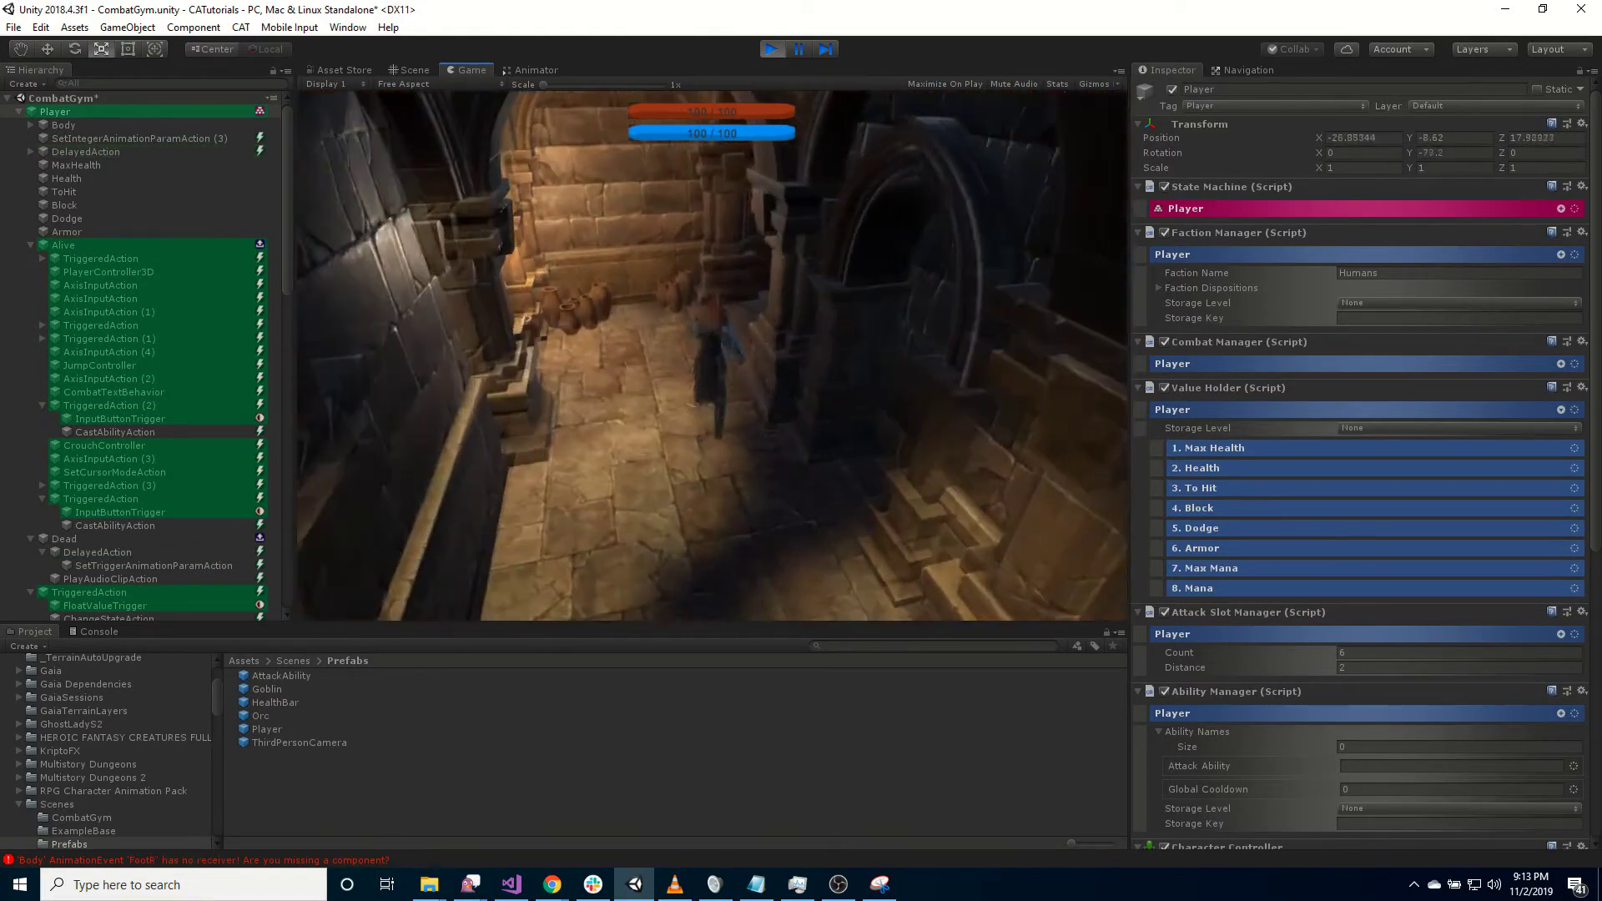
{"action": "key", "text": "w"}
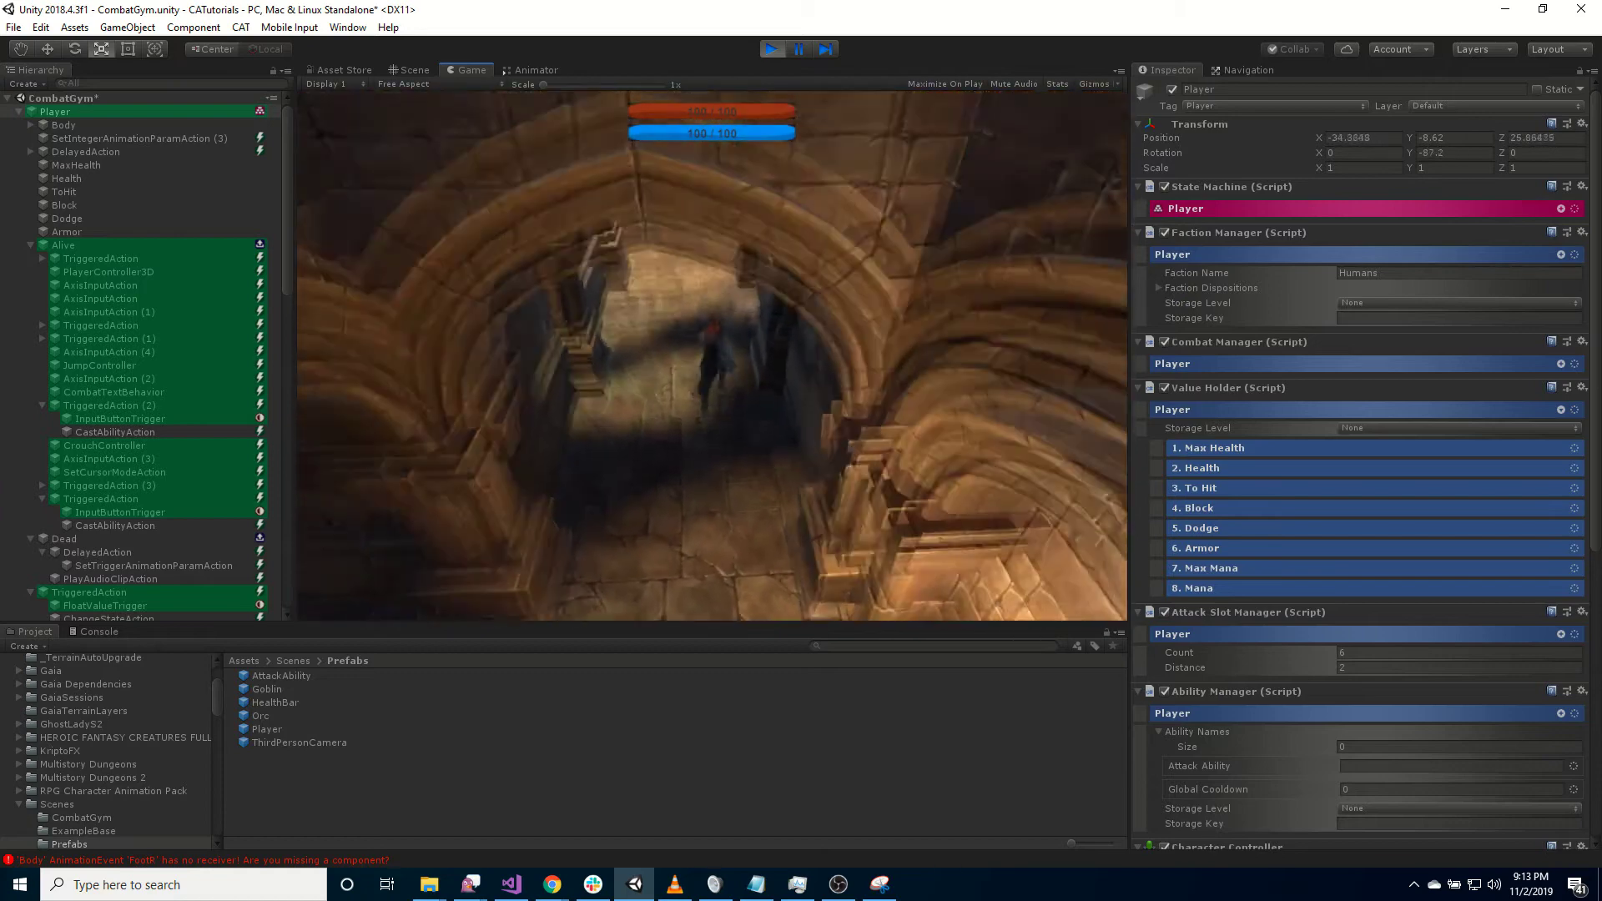
{"action": "key", "text": "w"}
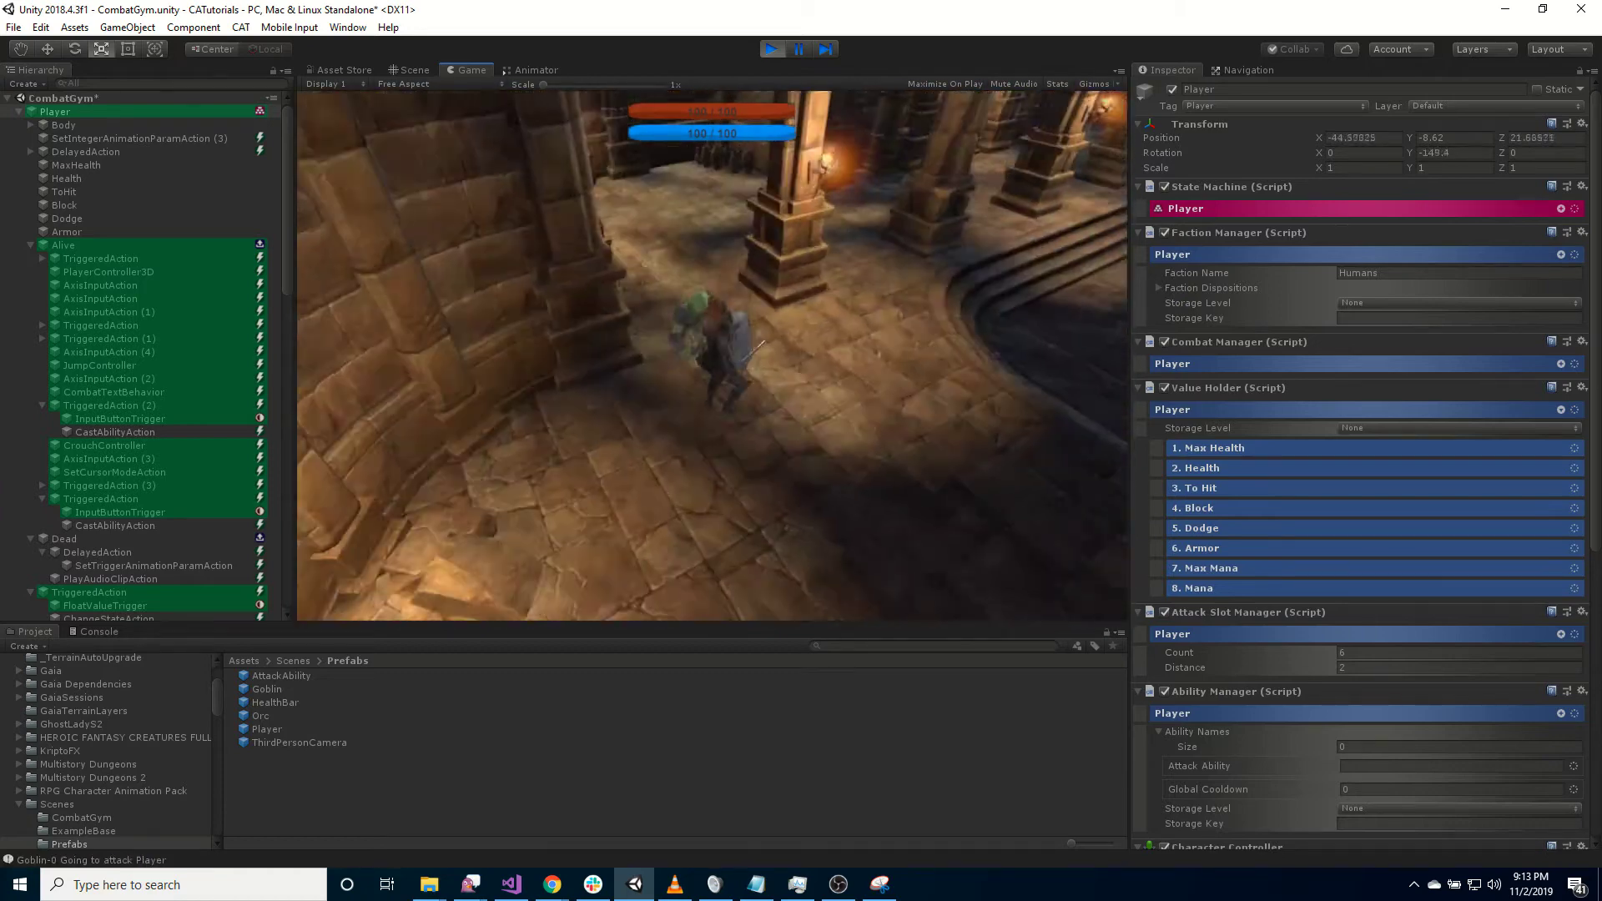
{"action": "key", "text": "w"}
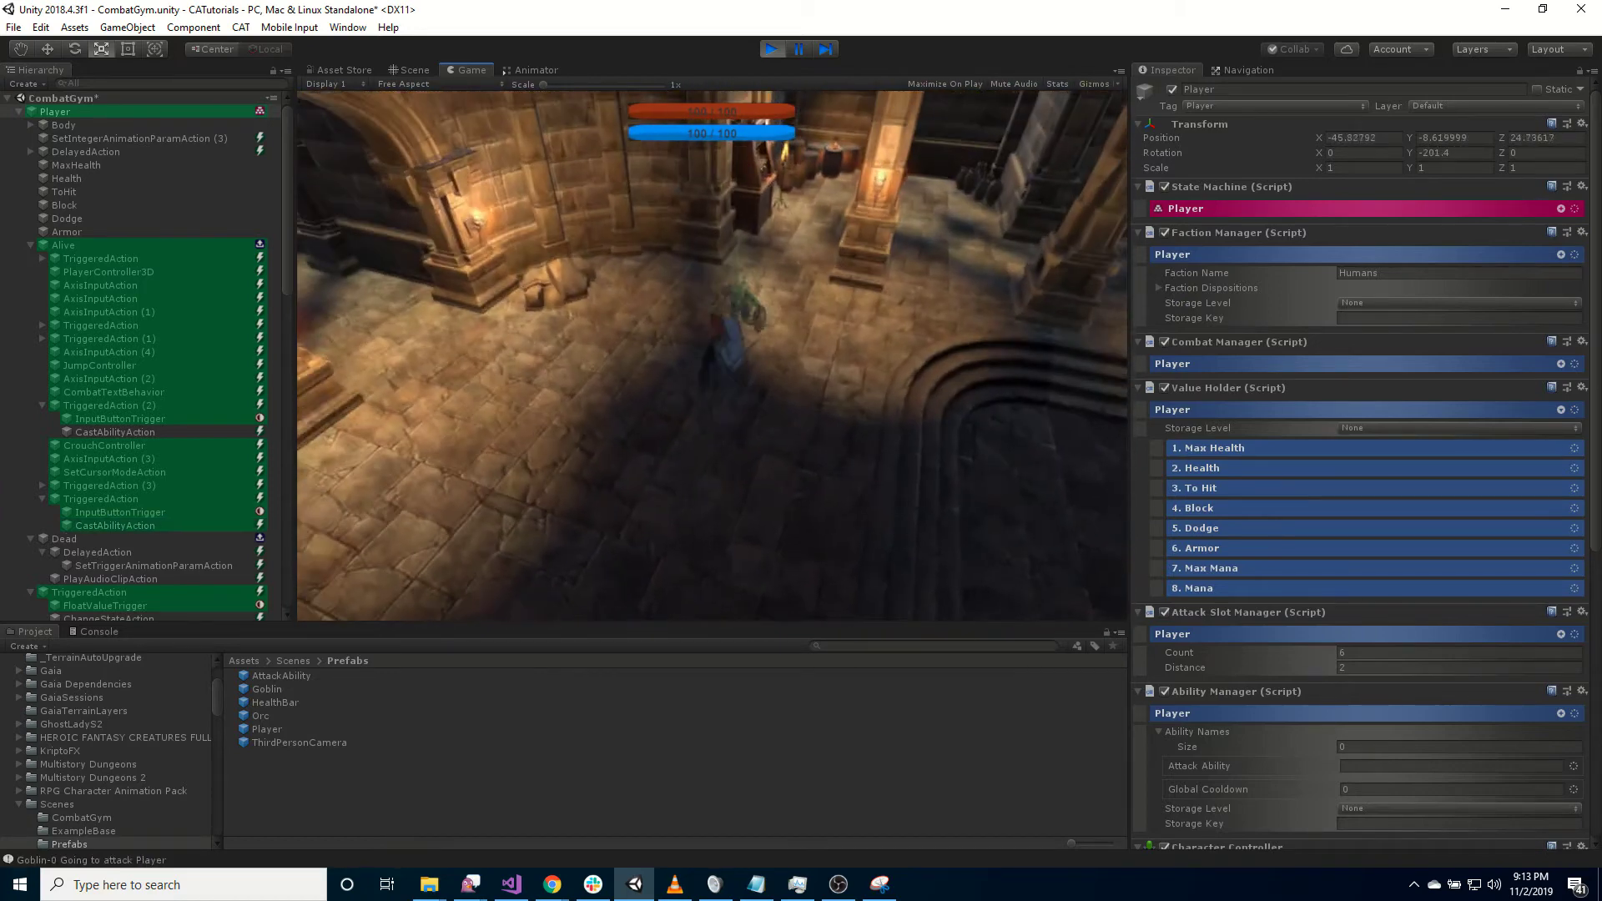
{"action": "key", "text": "w"}
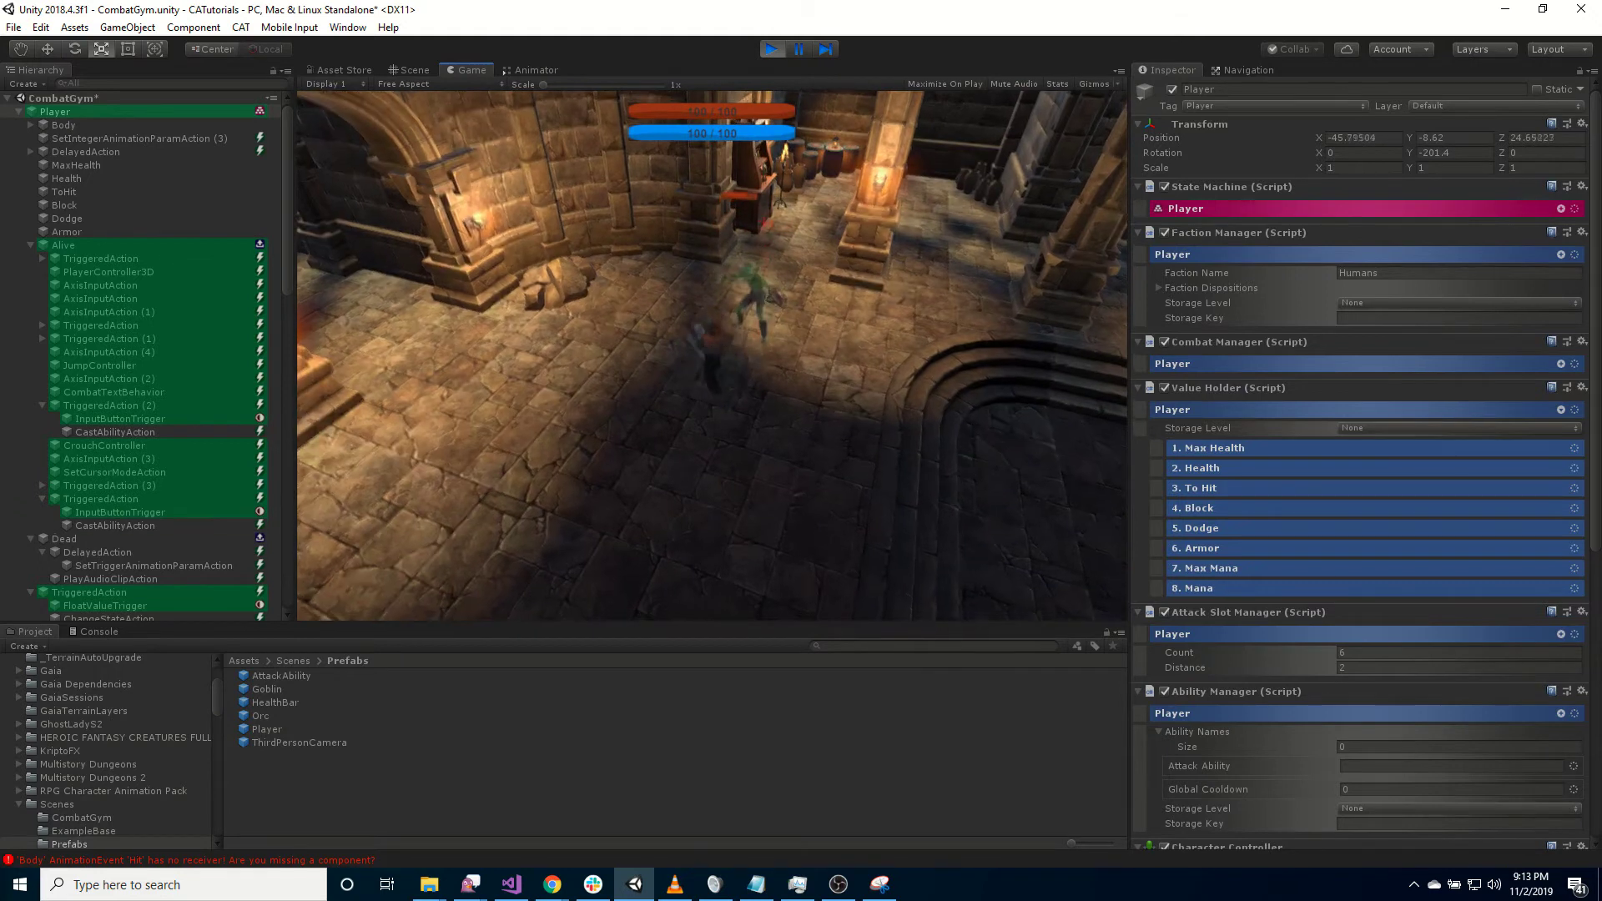
{"action": "key", "text": "w"}
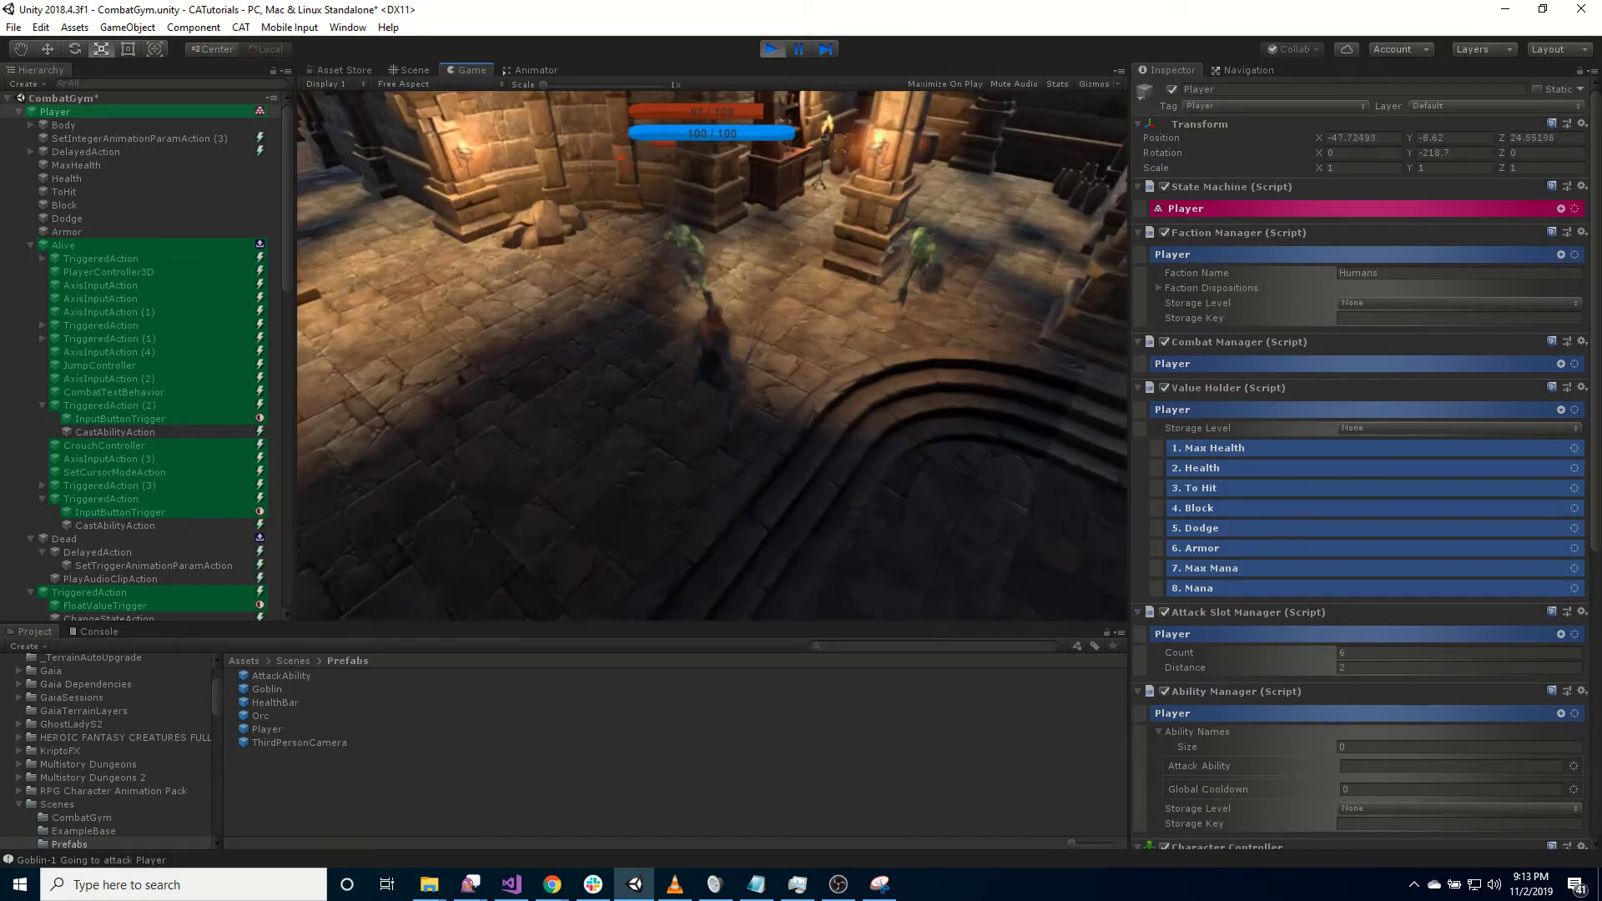
{"action": "key", "text": "d"}
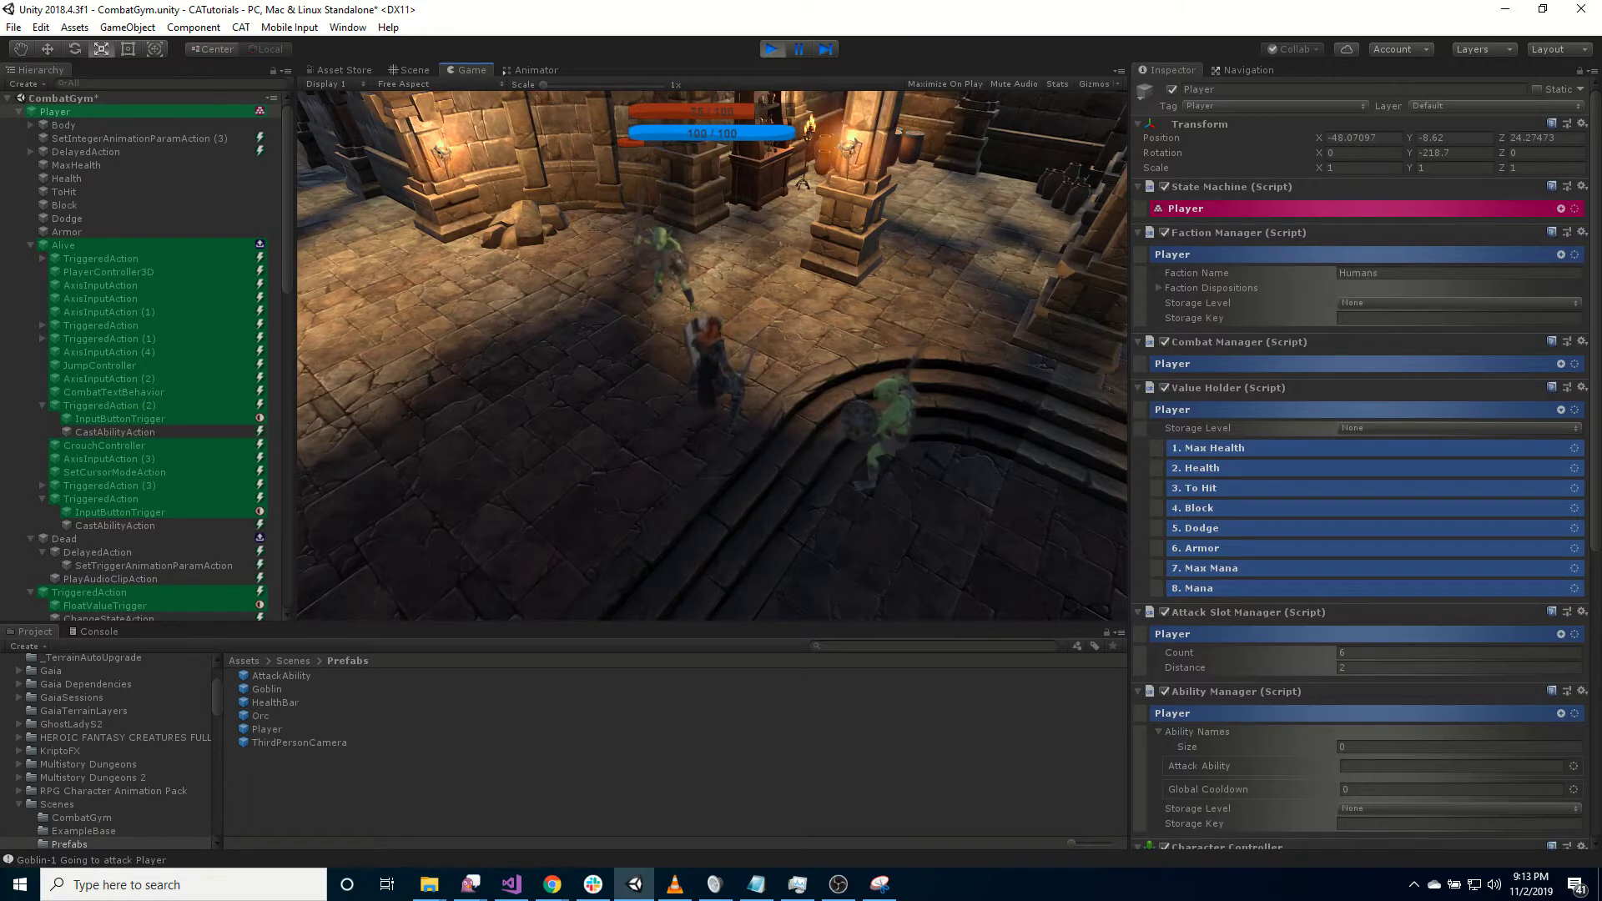
{"action": "key", "text": "s"}
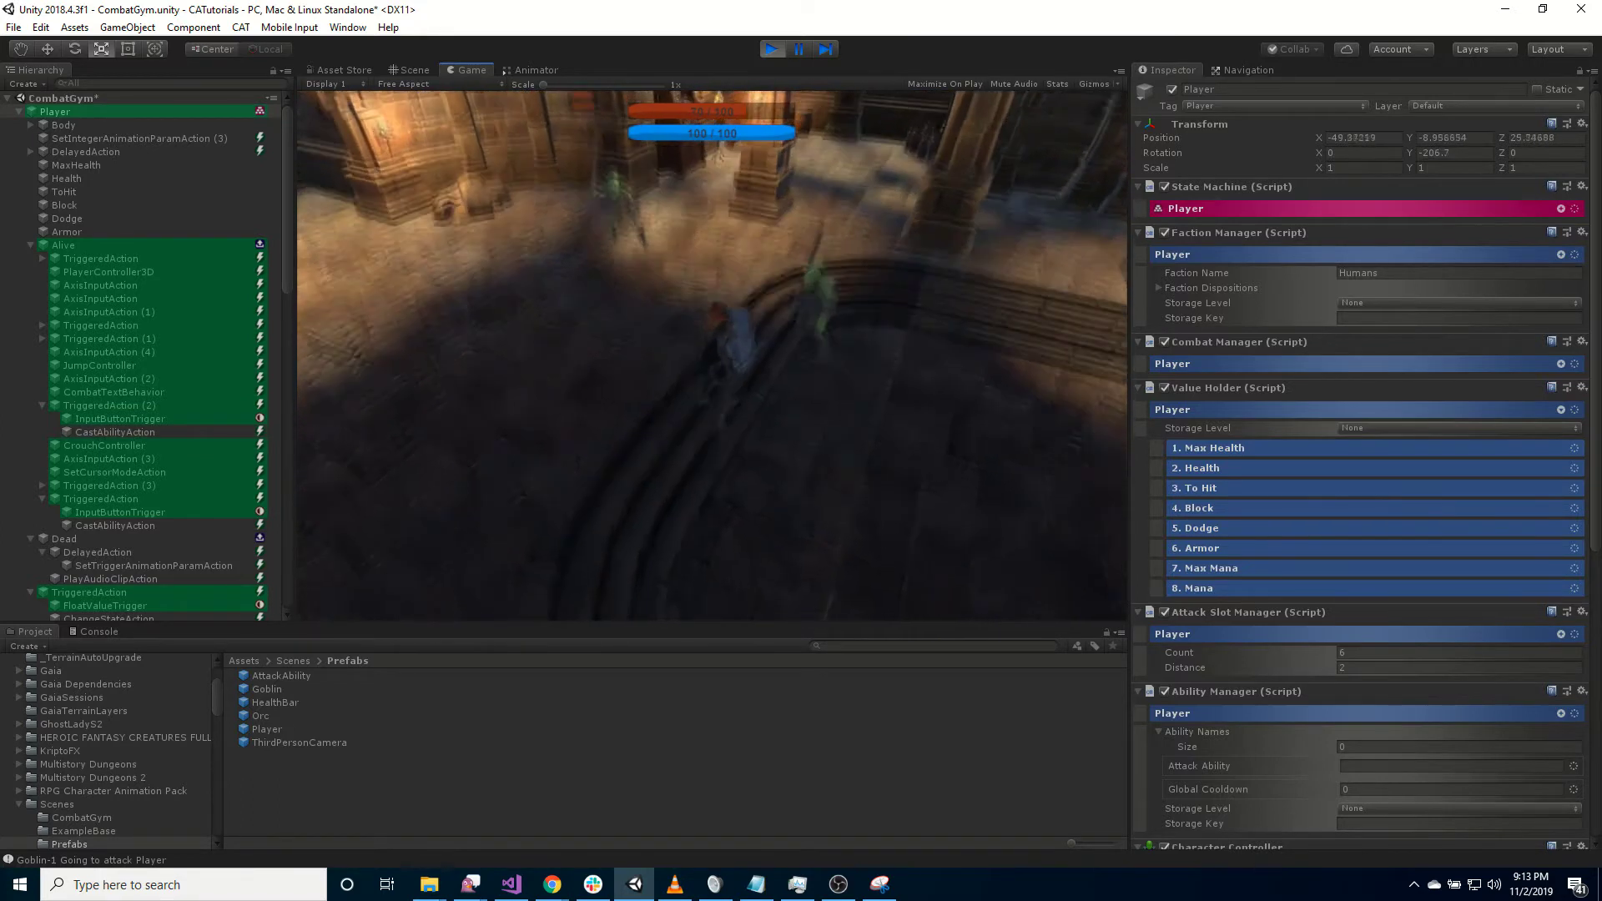
{"action": "key", "text": "s"}
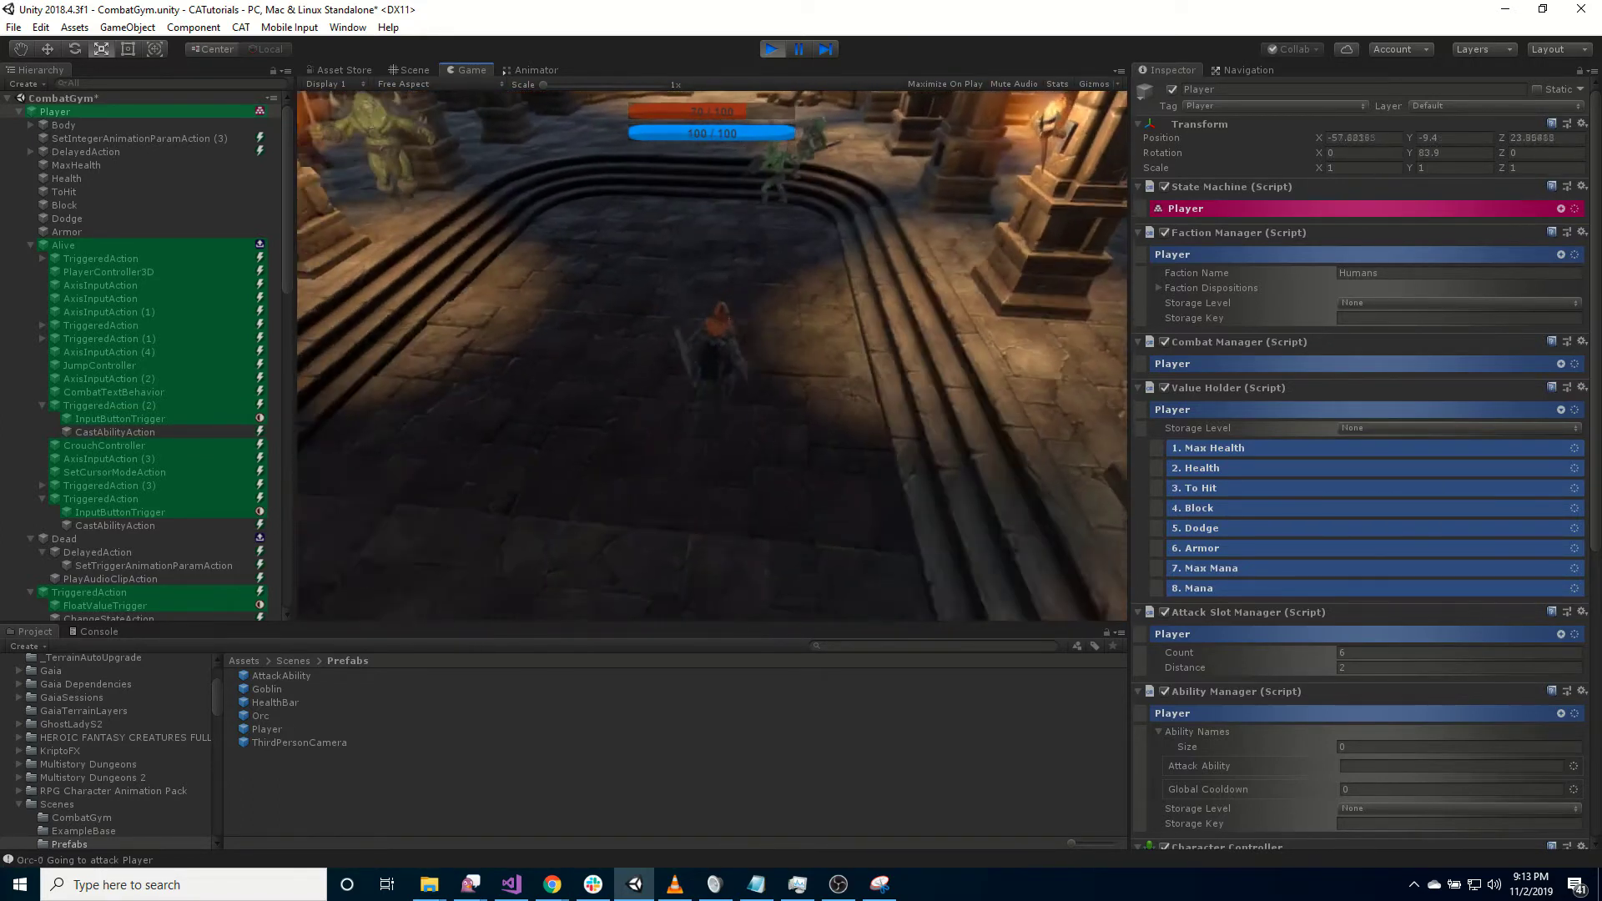
{"action": "key", "text": "s"}
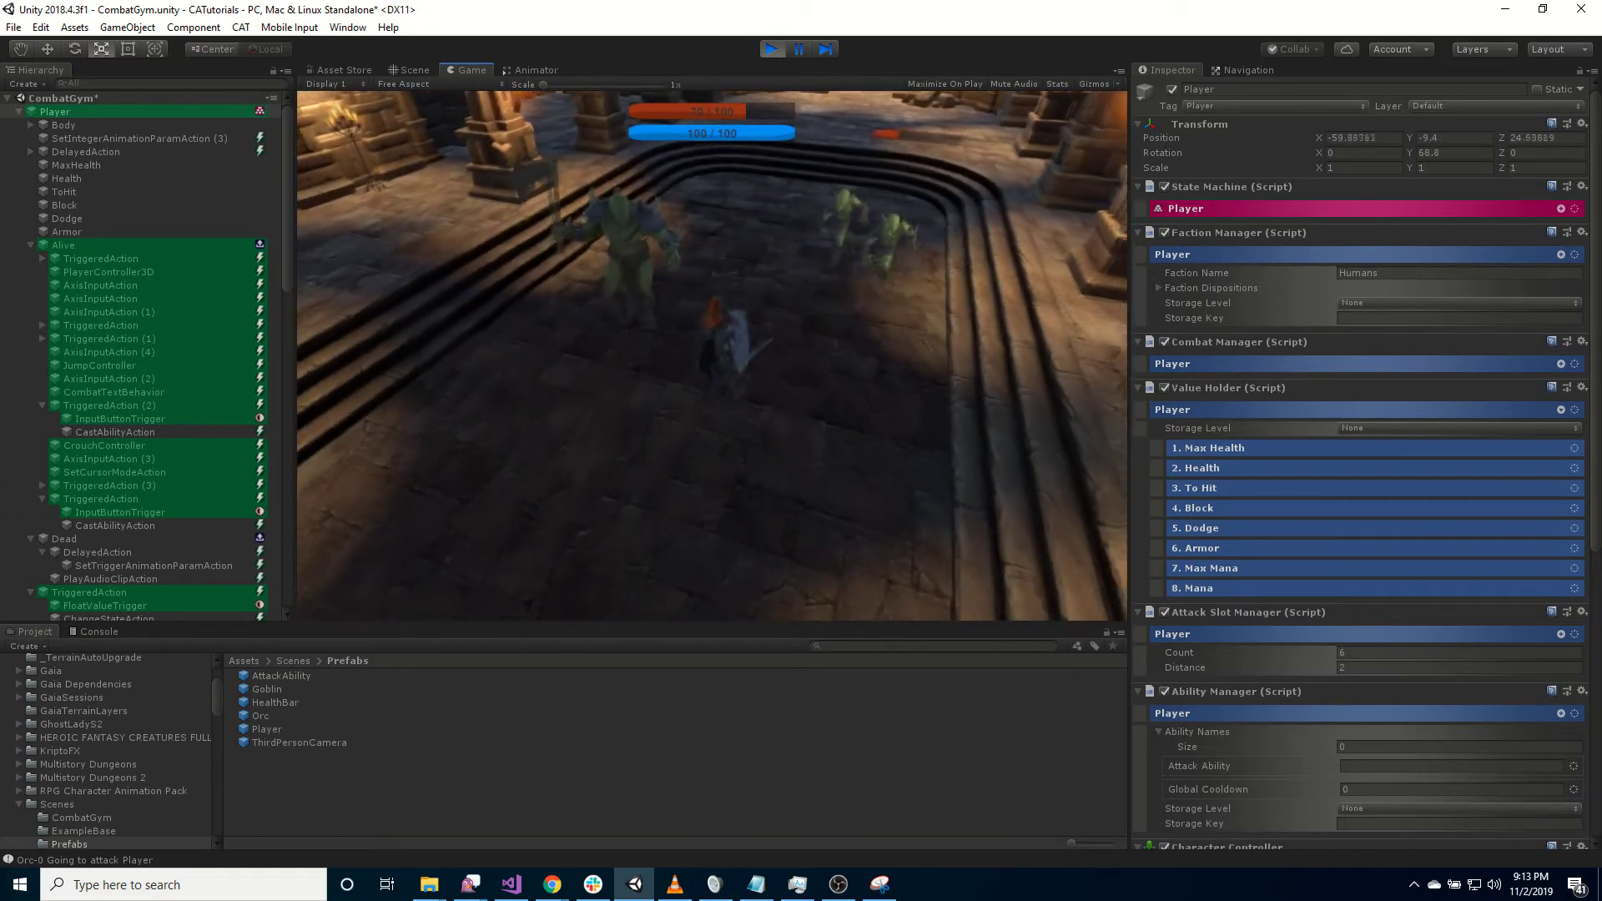
{"action": "key", "text": "s"}
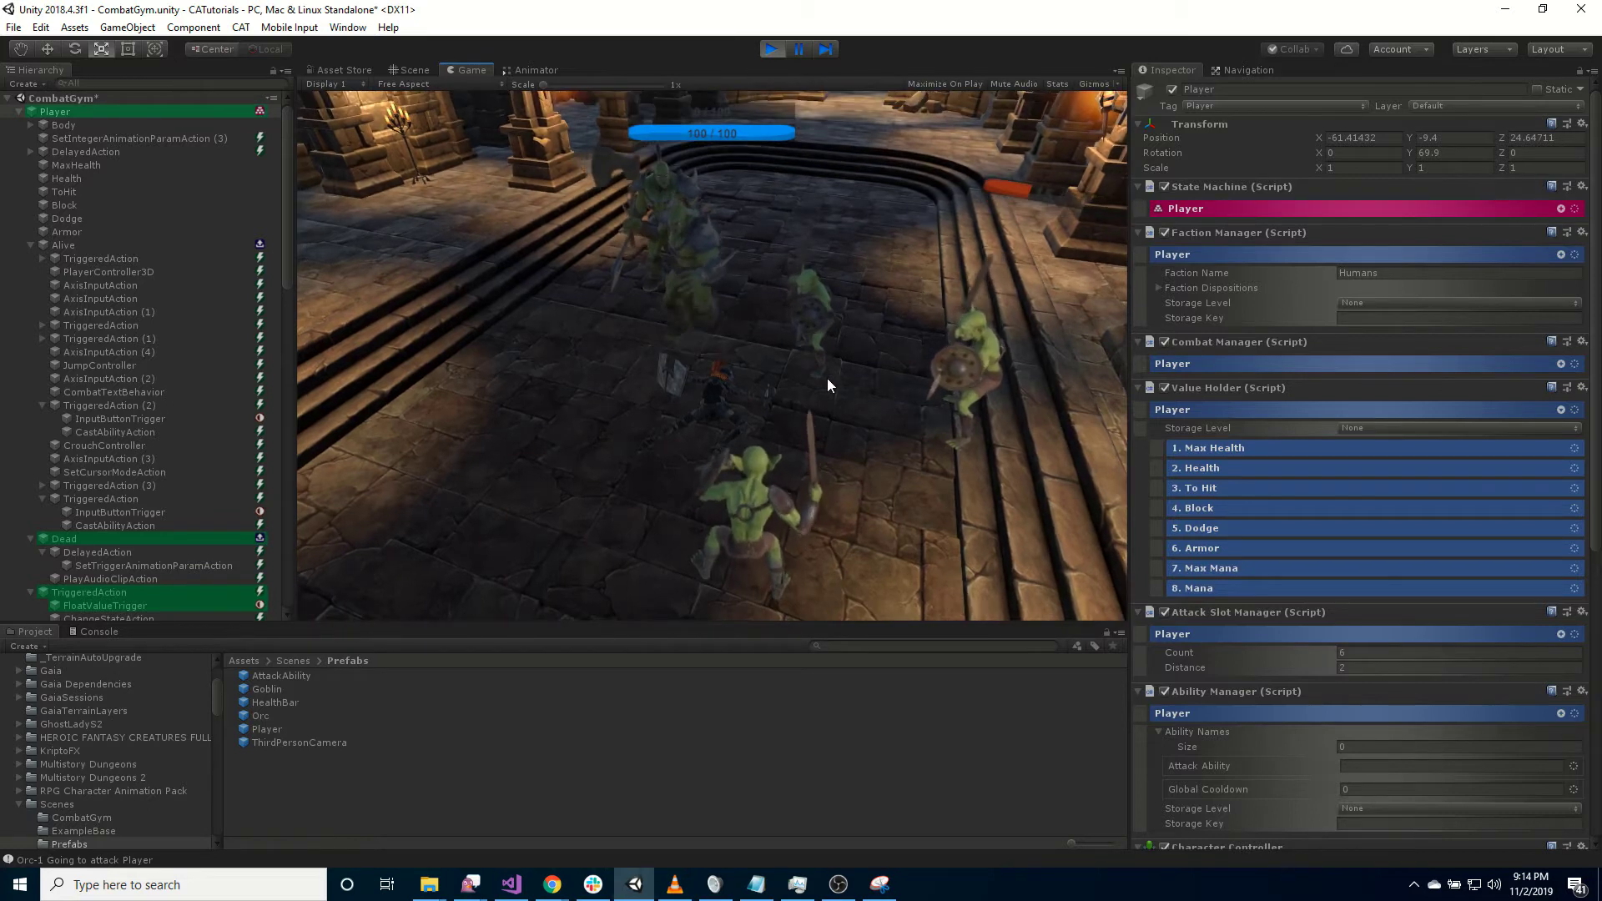
{"action": "left_click", "coordinate": [772, 48]}
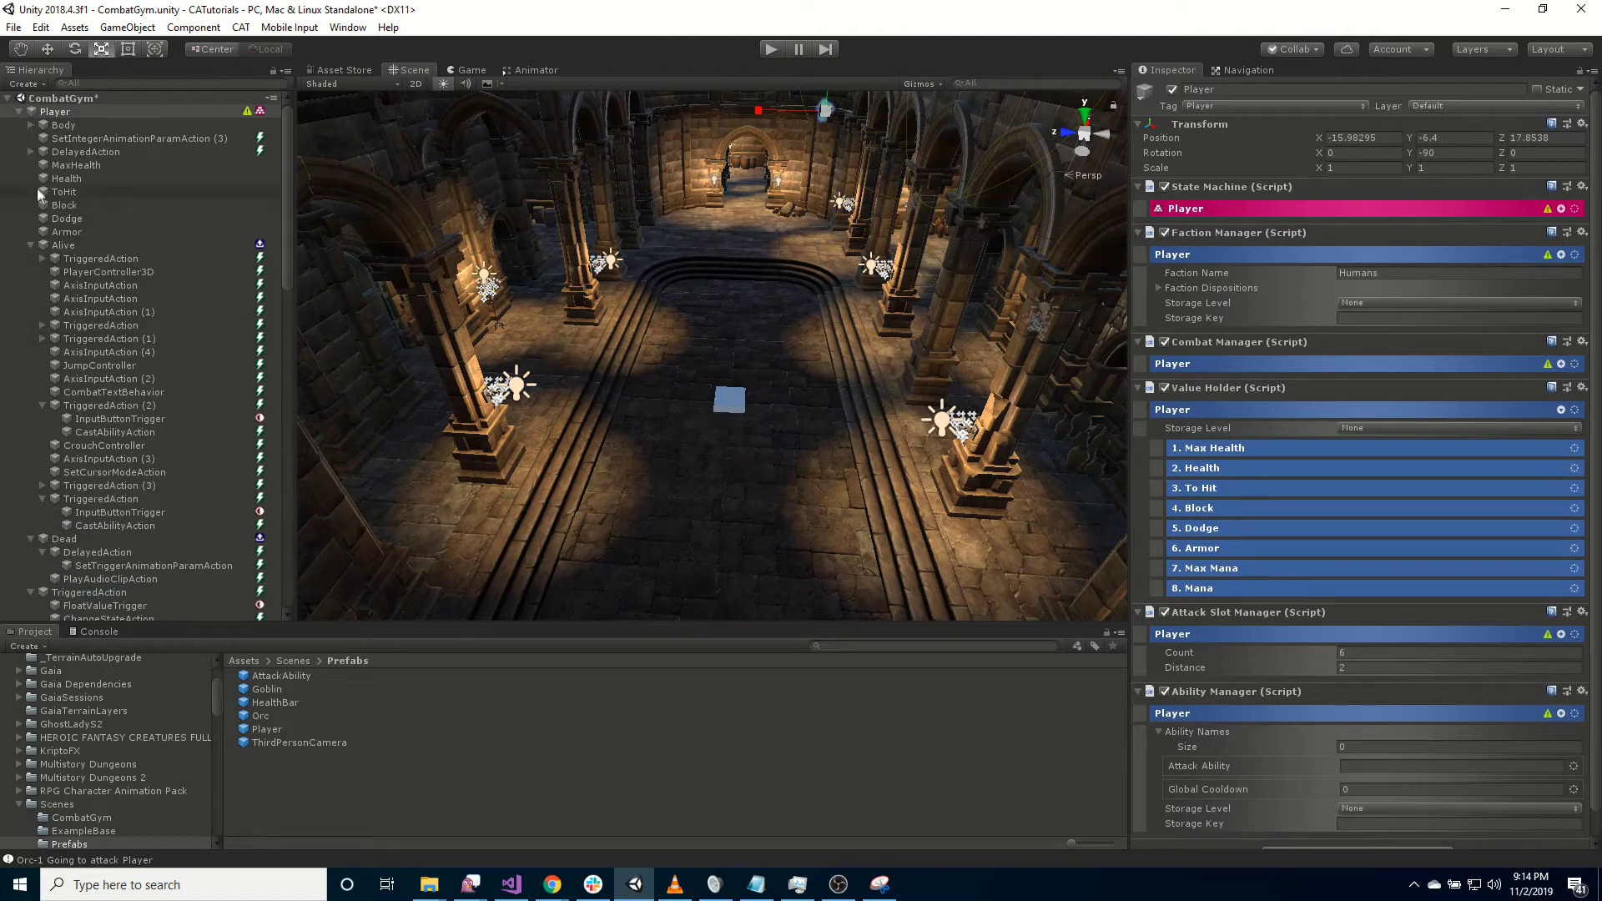
- Add a new CAT RPG Ability as a child of the Player object
{"action": "right_click", "coordinate": [65, 115]}
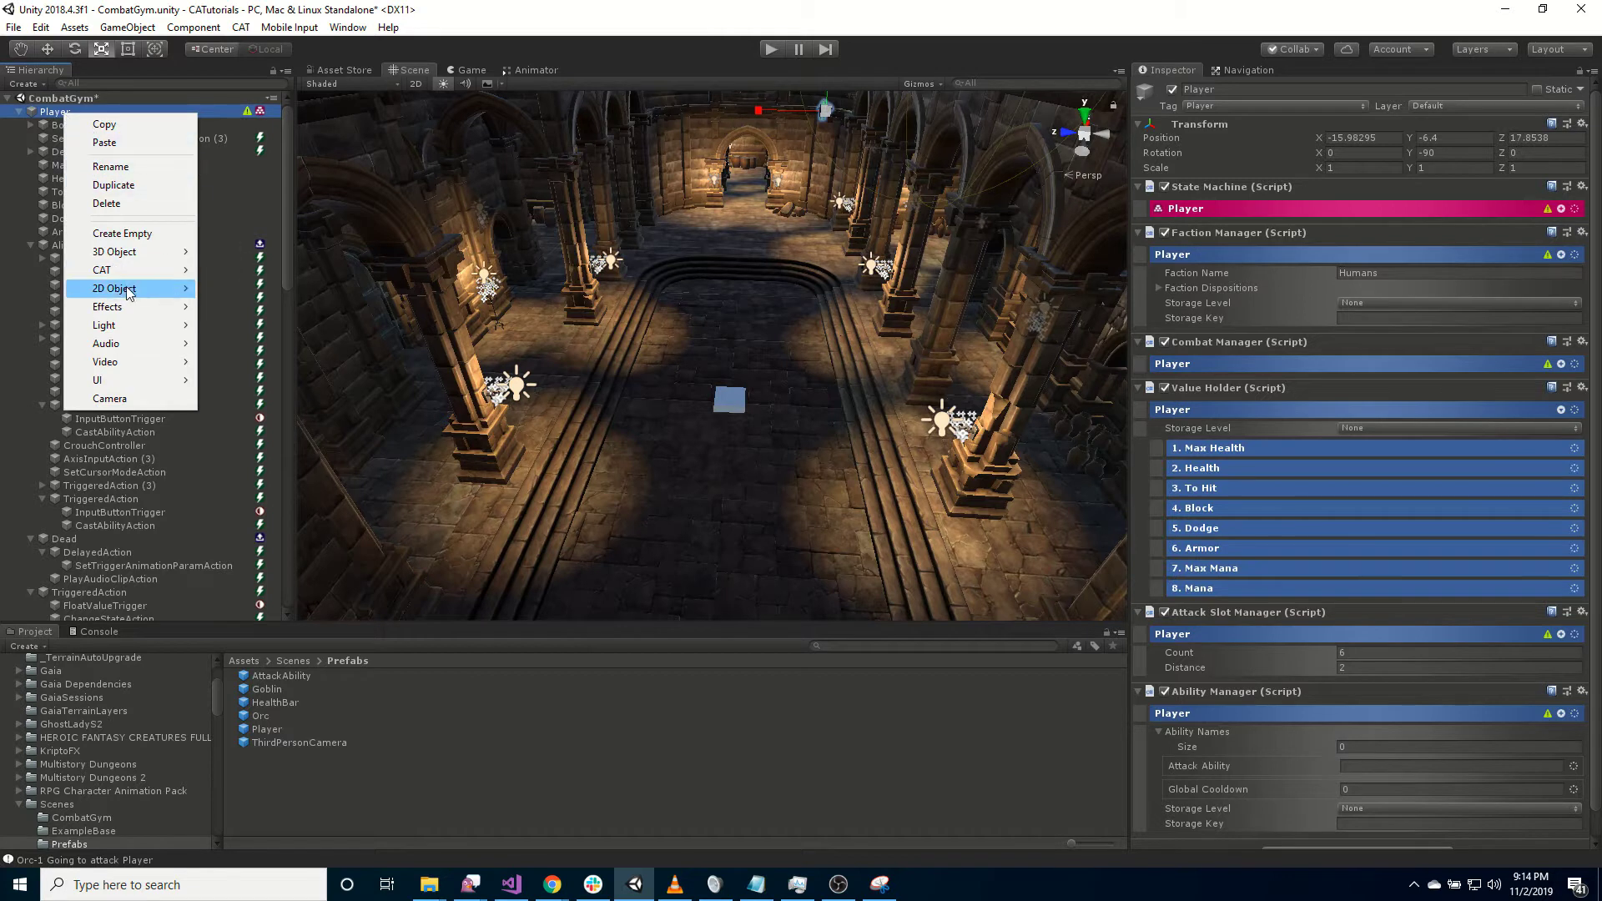
{"action": "mouse_move", "coordinate": [129, 272]}
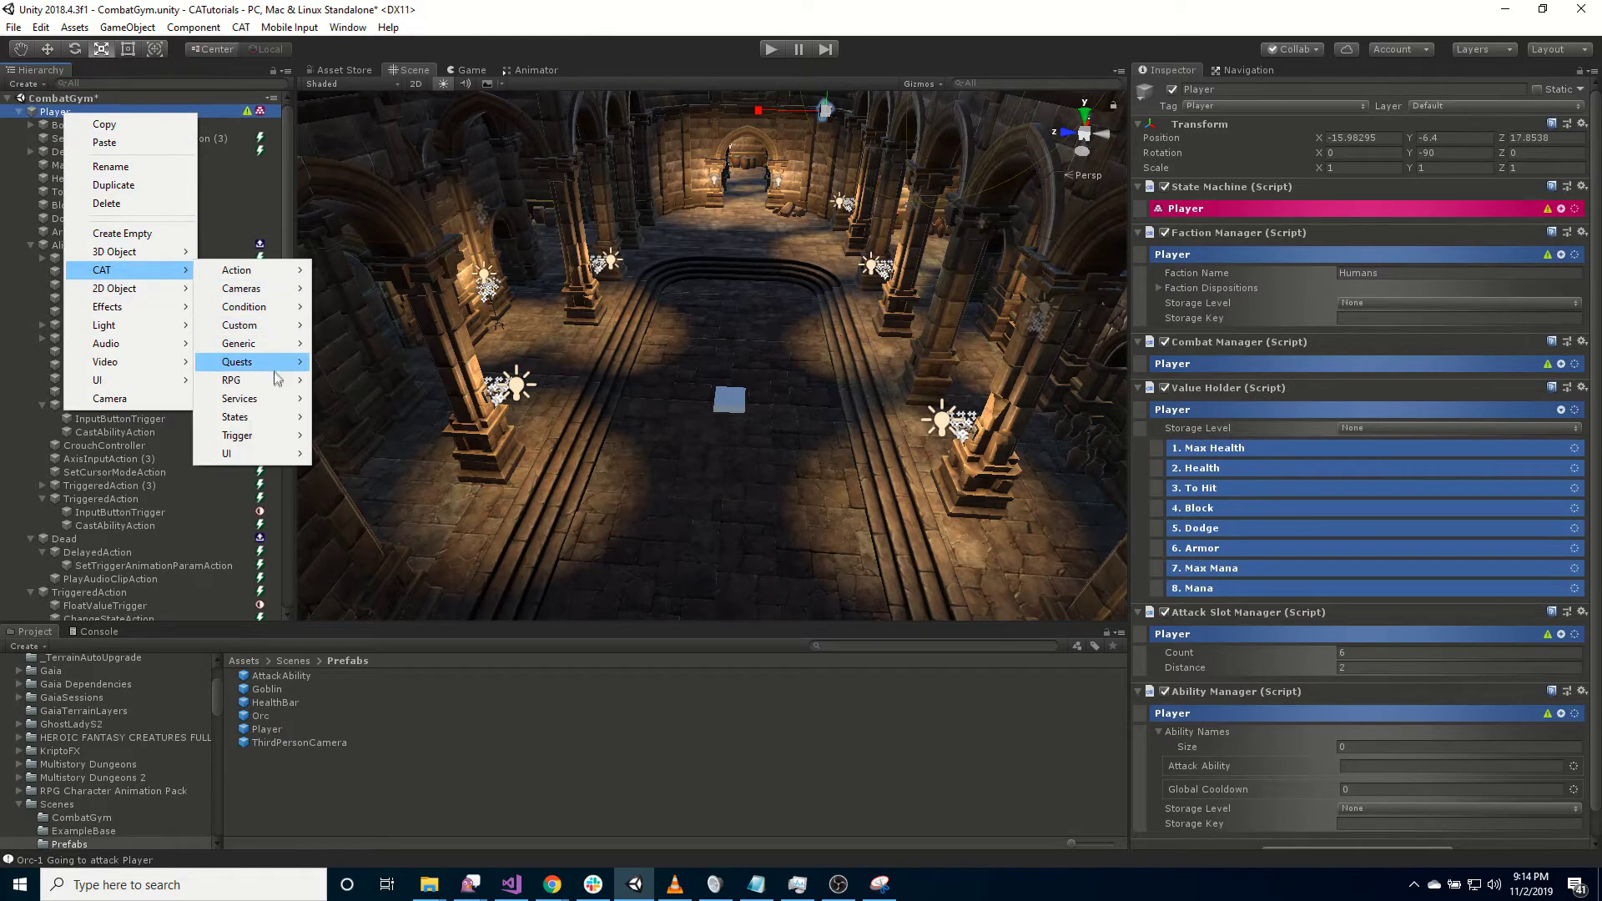
{"action": "mouse_move", "coordinate": [277, 380]}
{"action": "mouse_move", "coordinate": [367, 491]}
{"action": "left_click", "coordinate": [476, 493]}
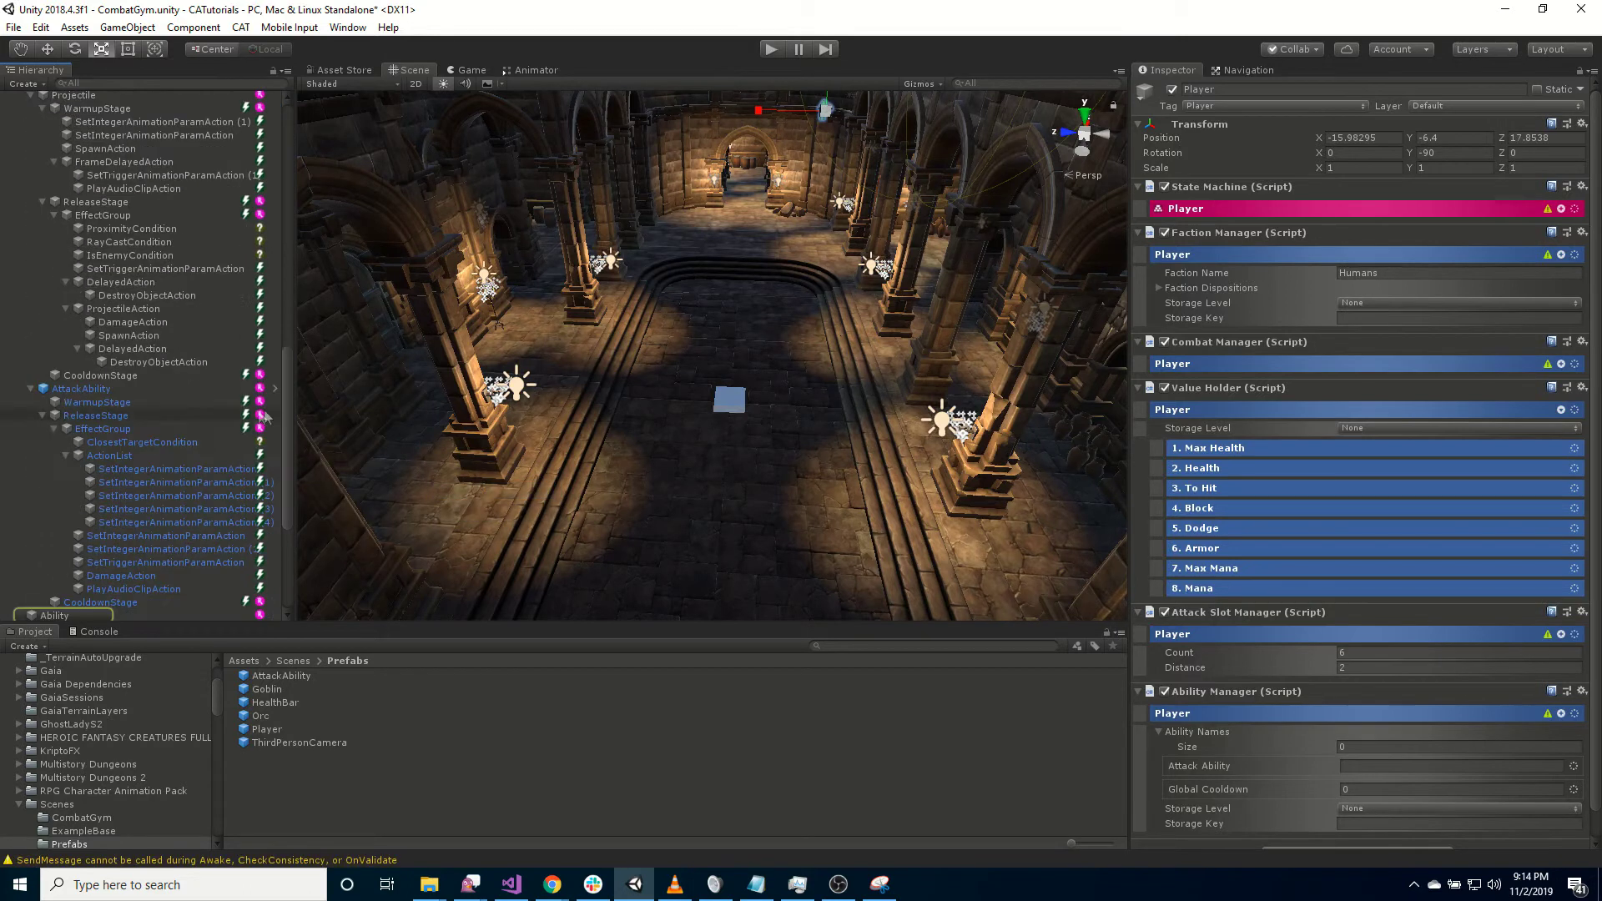
- Rename the new Ability object under Player to Heal
{"action": "scroll", "coordinate": [148, 502], "scroll_direction": "down", "scroll_amount": 5}
{"action": "left_click", "coordinate": [80, 377]}
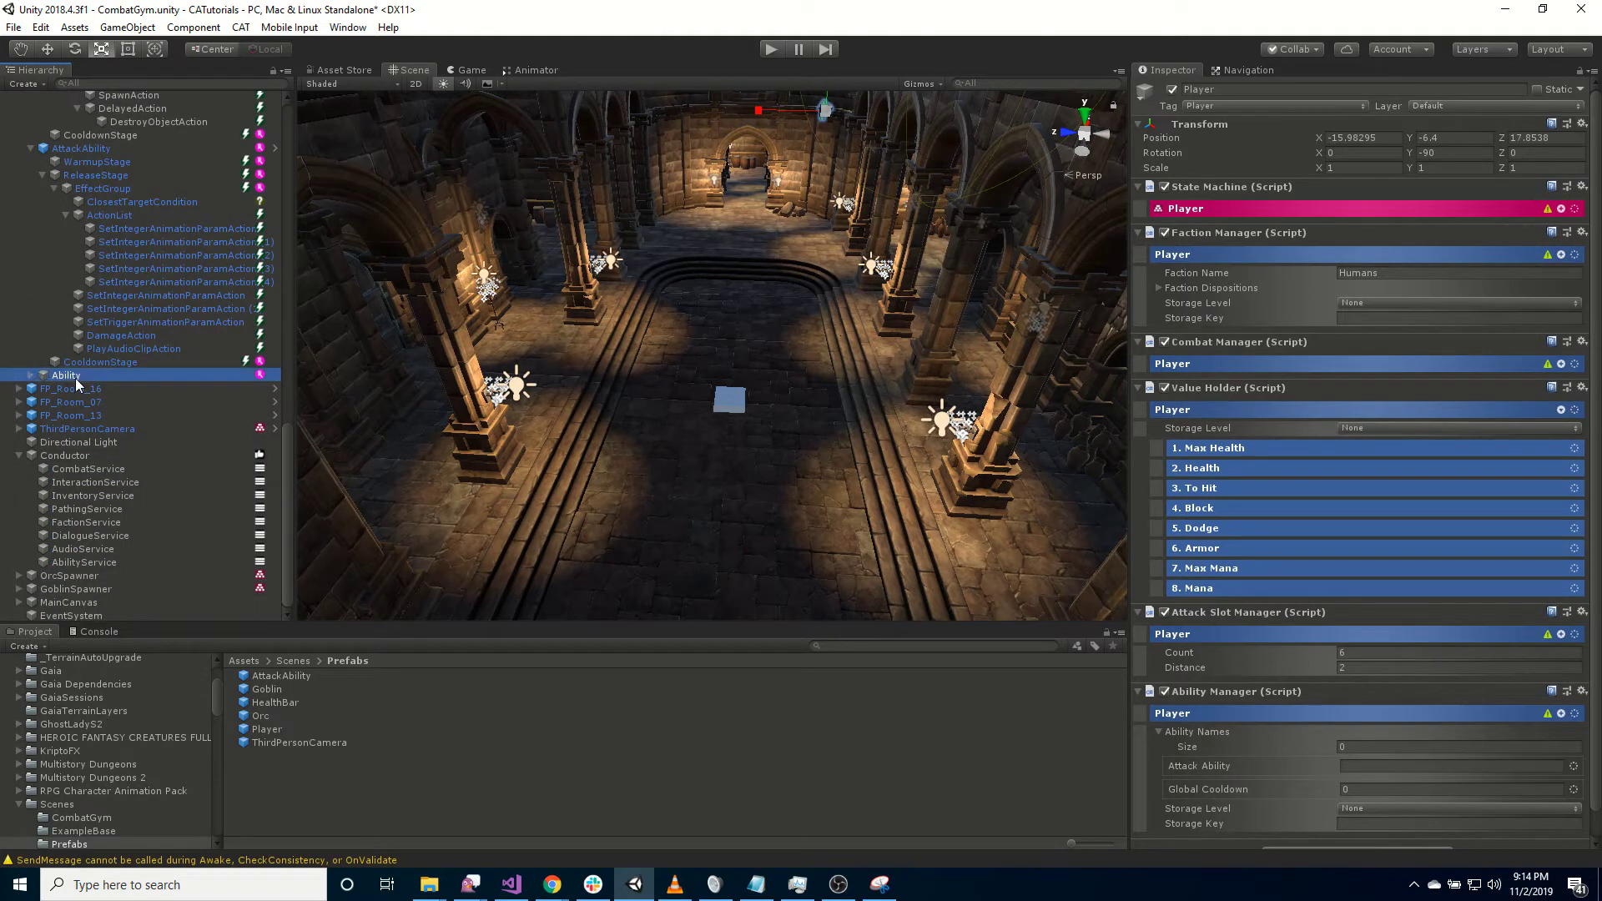
{"action": "left_click", "coordinate": [126, 375]}
{"action": "type", "text": "Heal"}
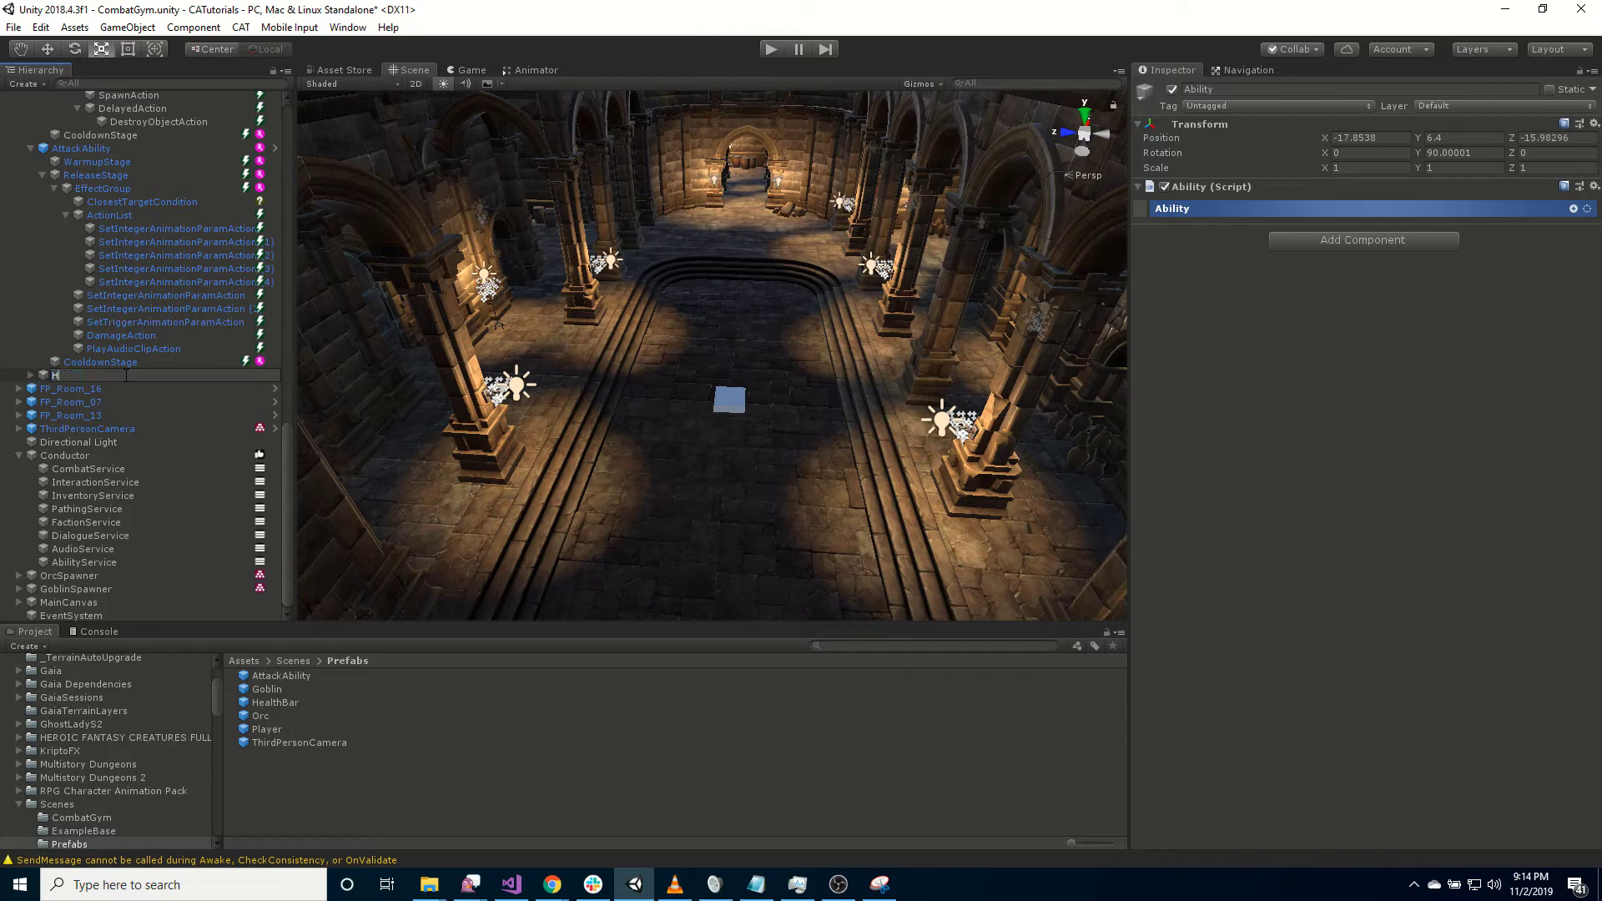
{"action": "key", "text": "Return"}
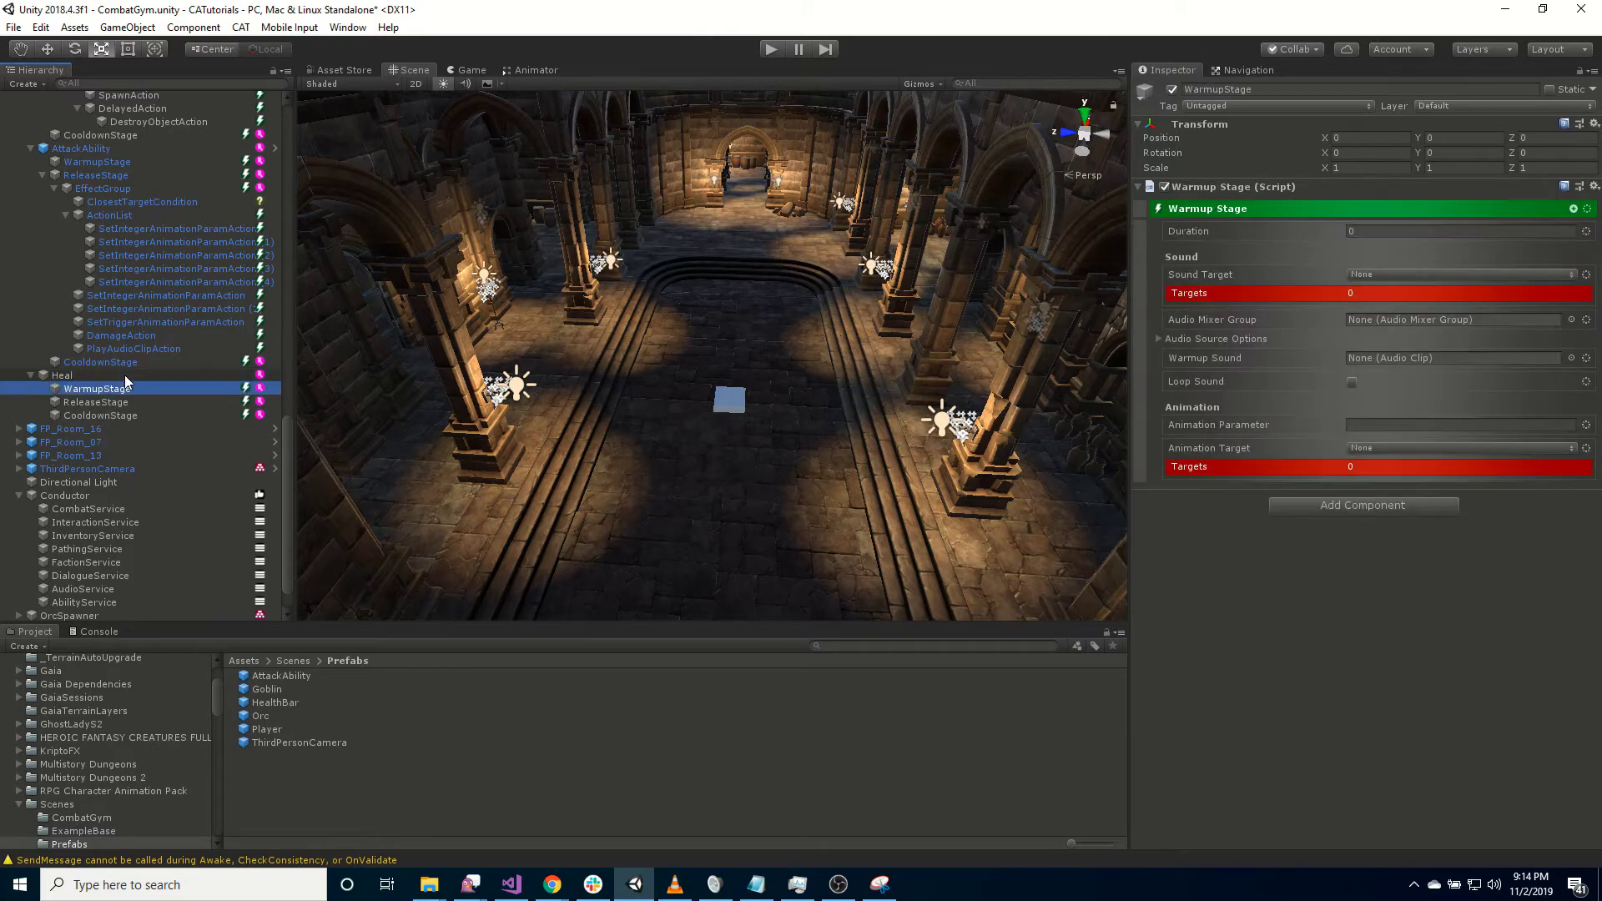
- Add a CAT RPG Effect Group under the Heal ability's ReleaseStage and show its settings
{"action": "left_click_drag", "start_coordinate": [117, 387], "coordinate": [90, 404]}
{"action": "left_click", "coordinate": [88, 402]}
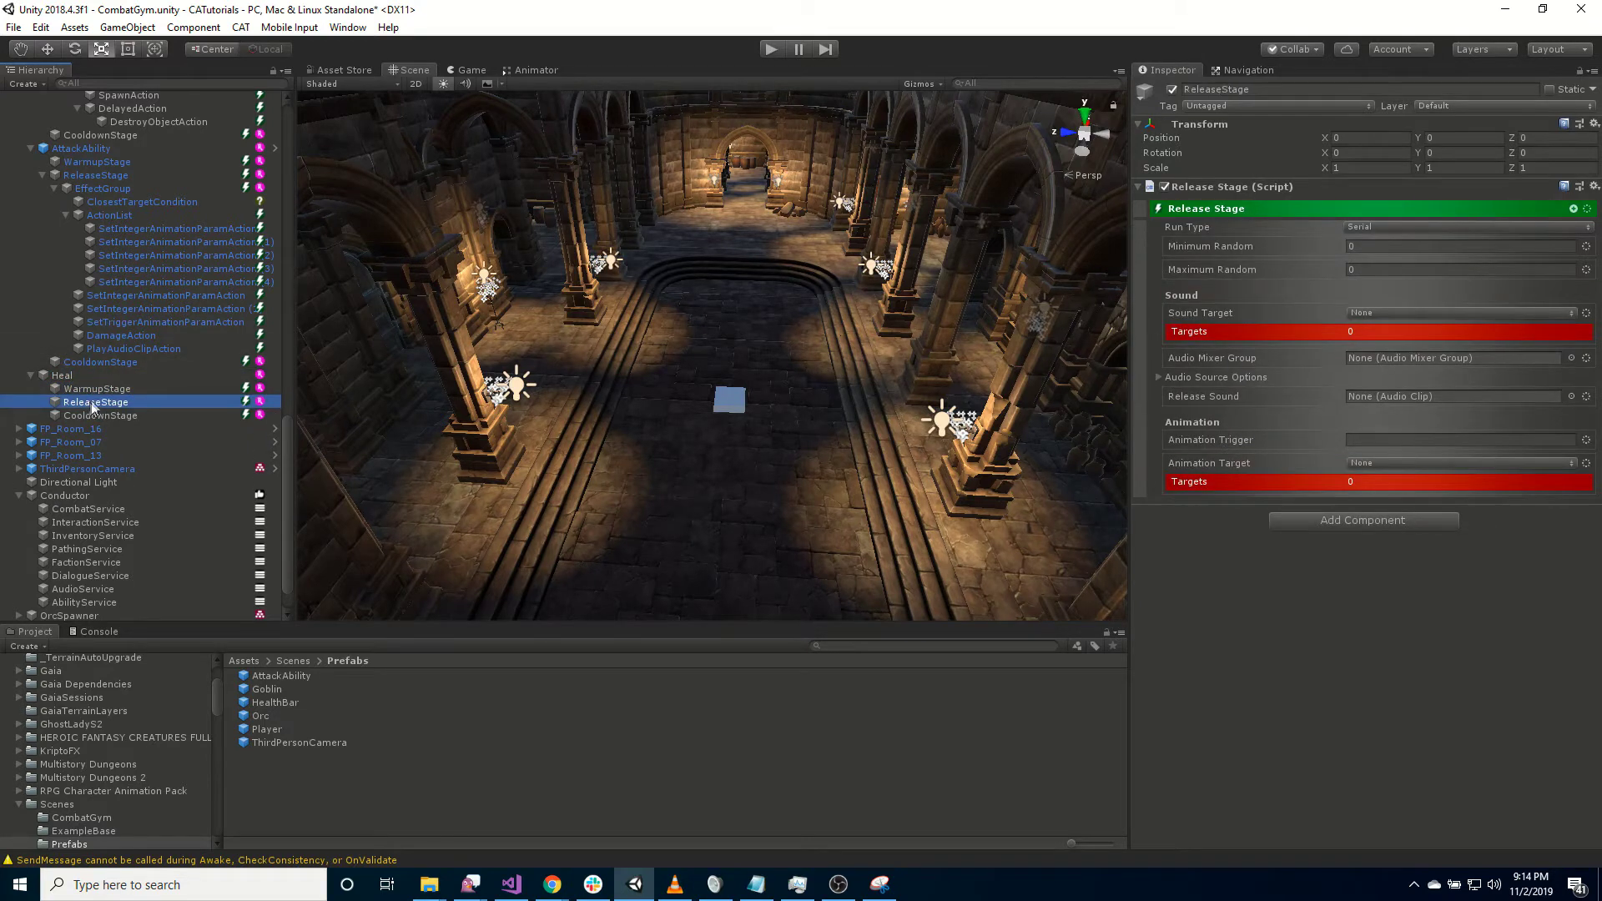
{"action": "right_click", "coordinate": [107, 406]}
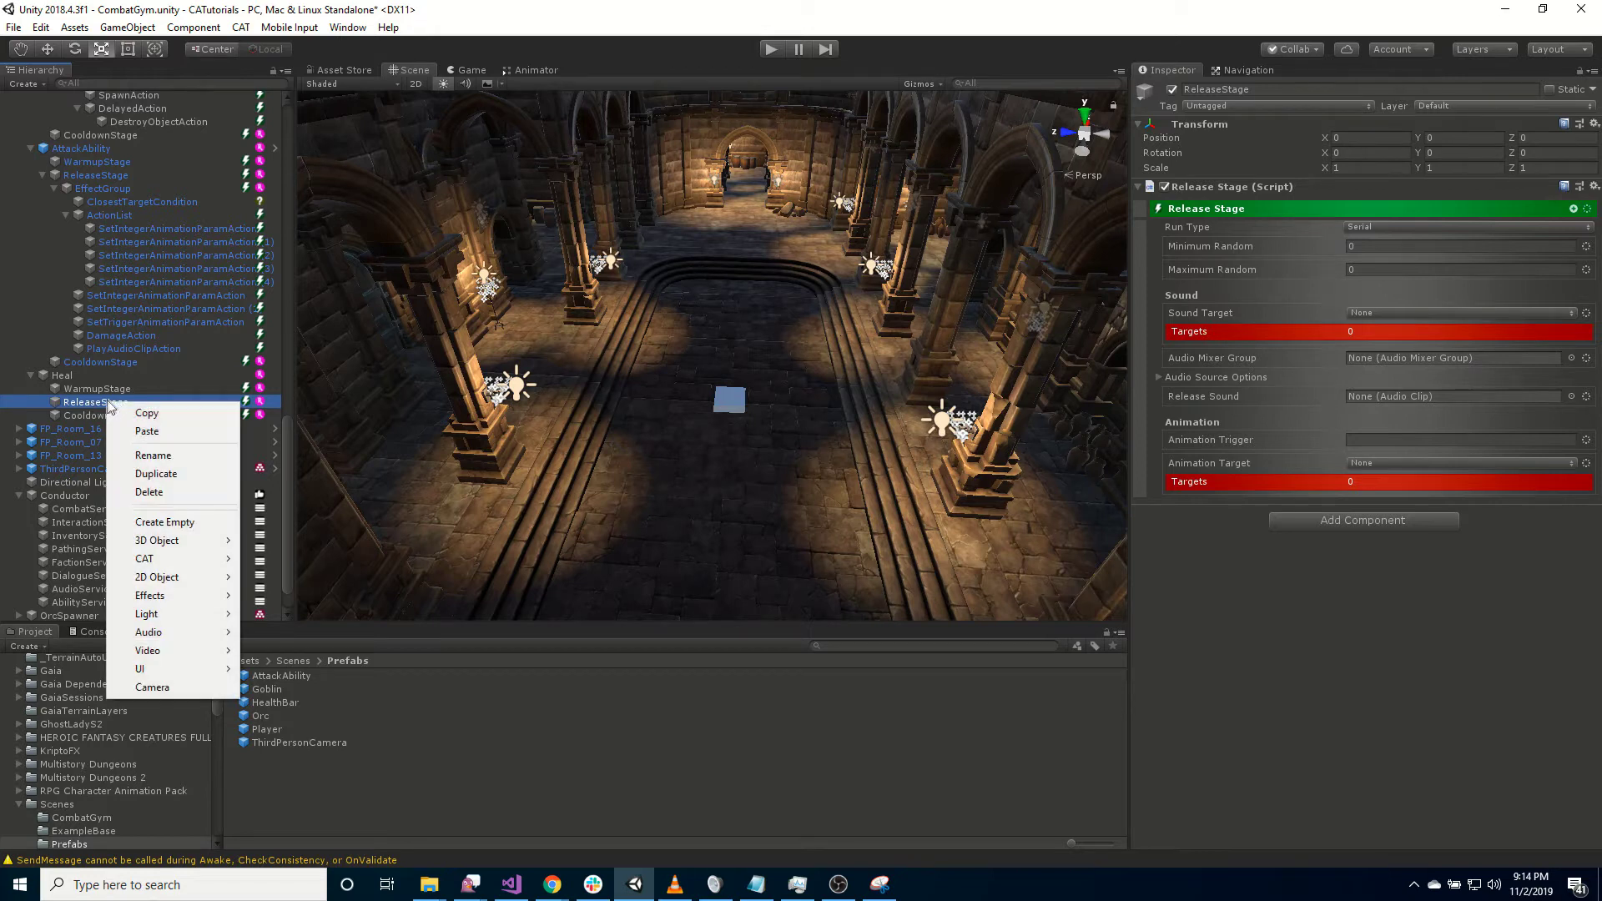
{"action": "mouse_move", "coordinate": [189, 563]}
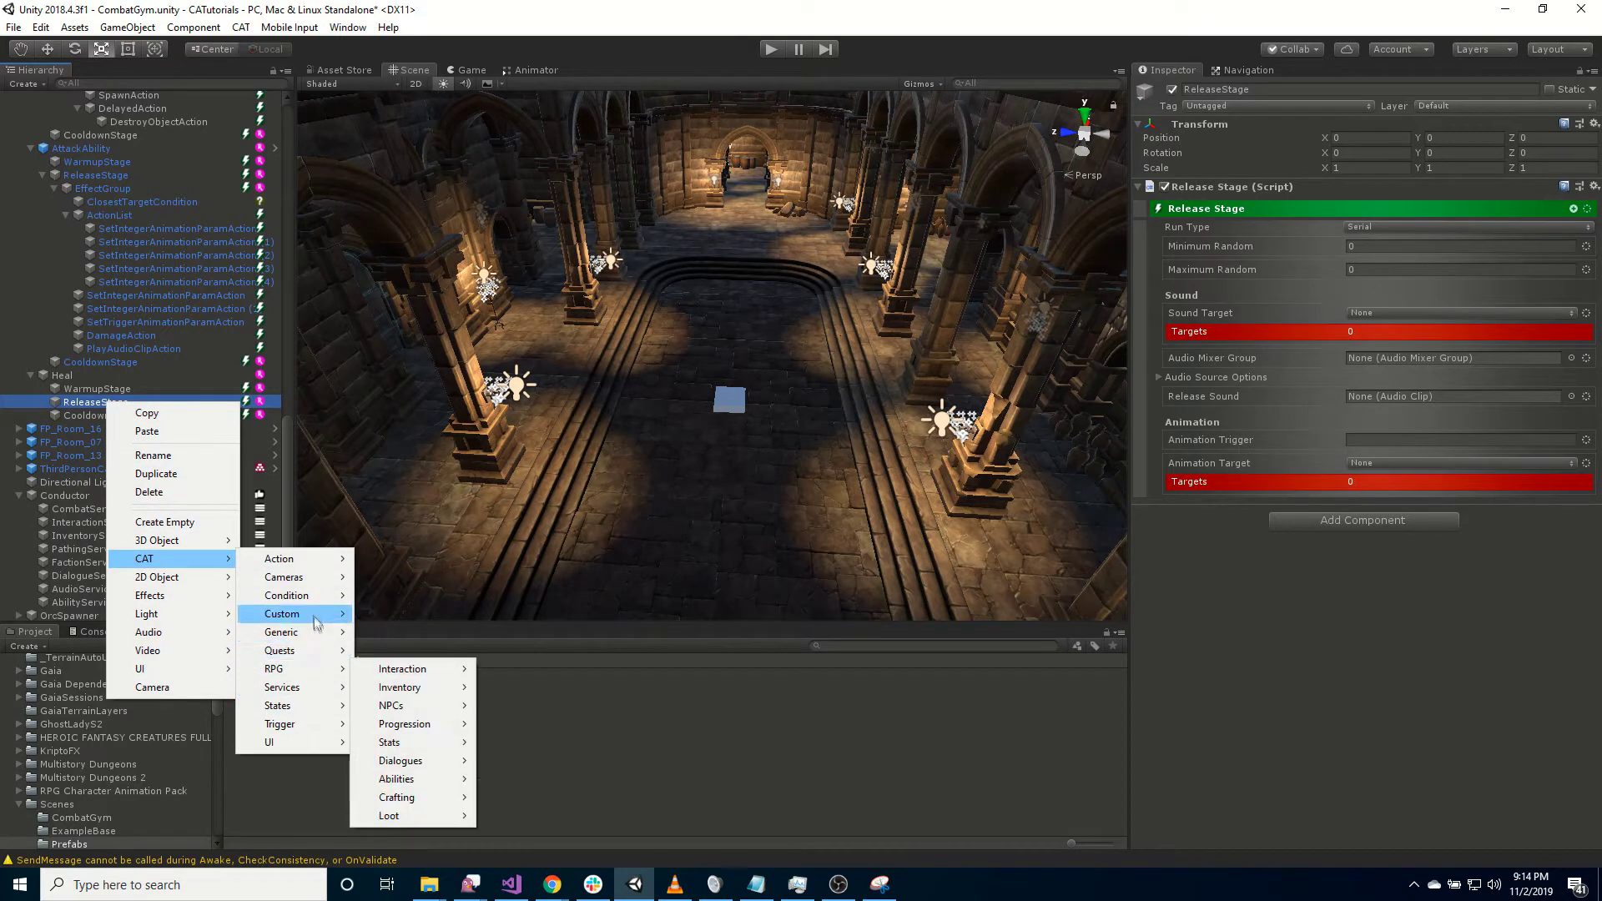
{"action": "mouse_move", "coordinate": [302, 670]}
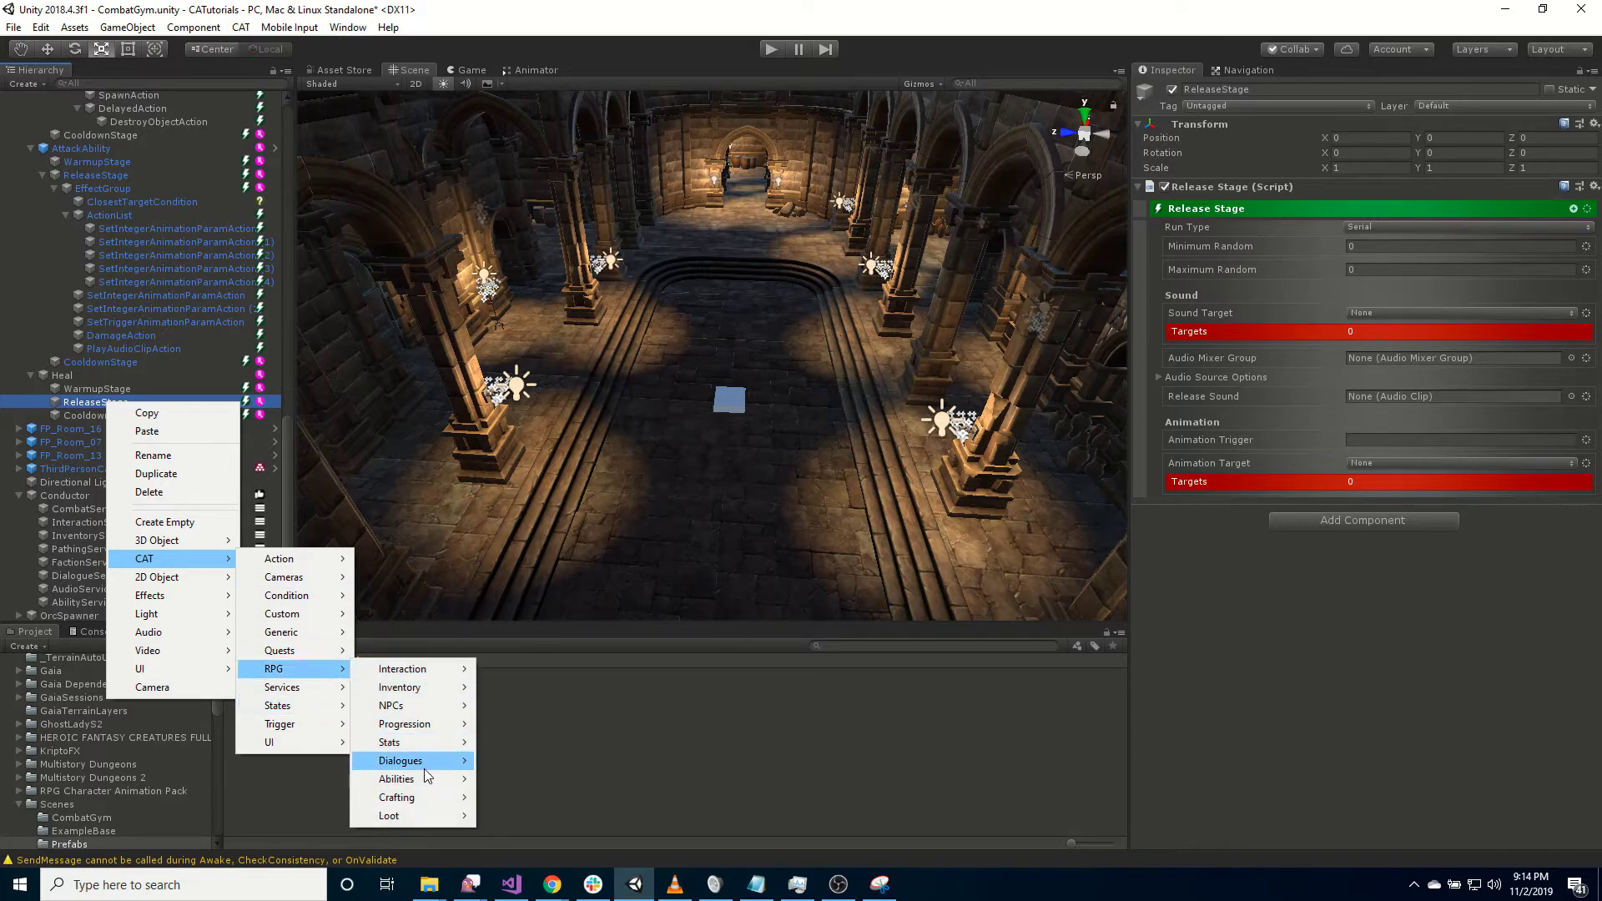
{"action": "mouse_move", "coordinate": [417, 779]}
{"action": "left_click", "coordinate": [528, 798]}
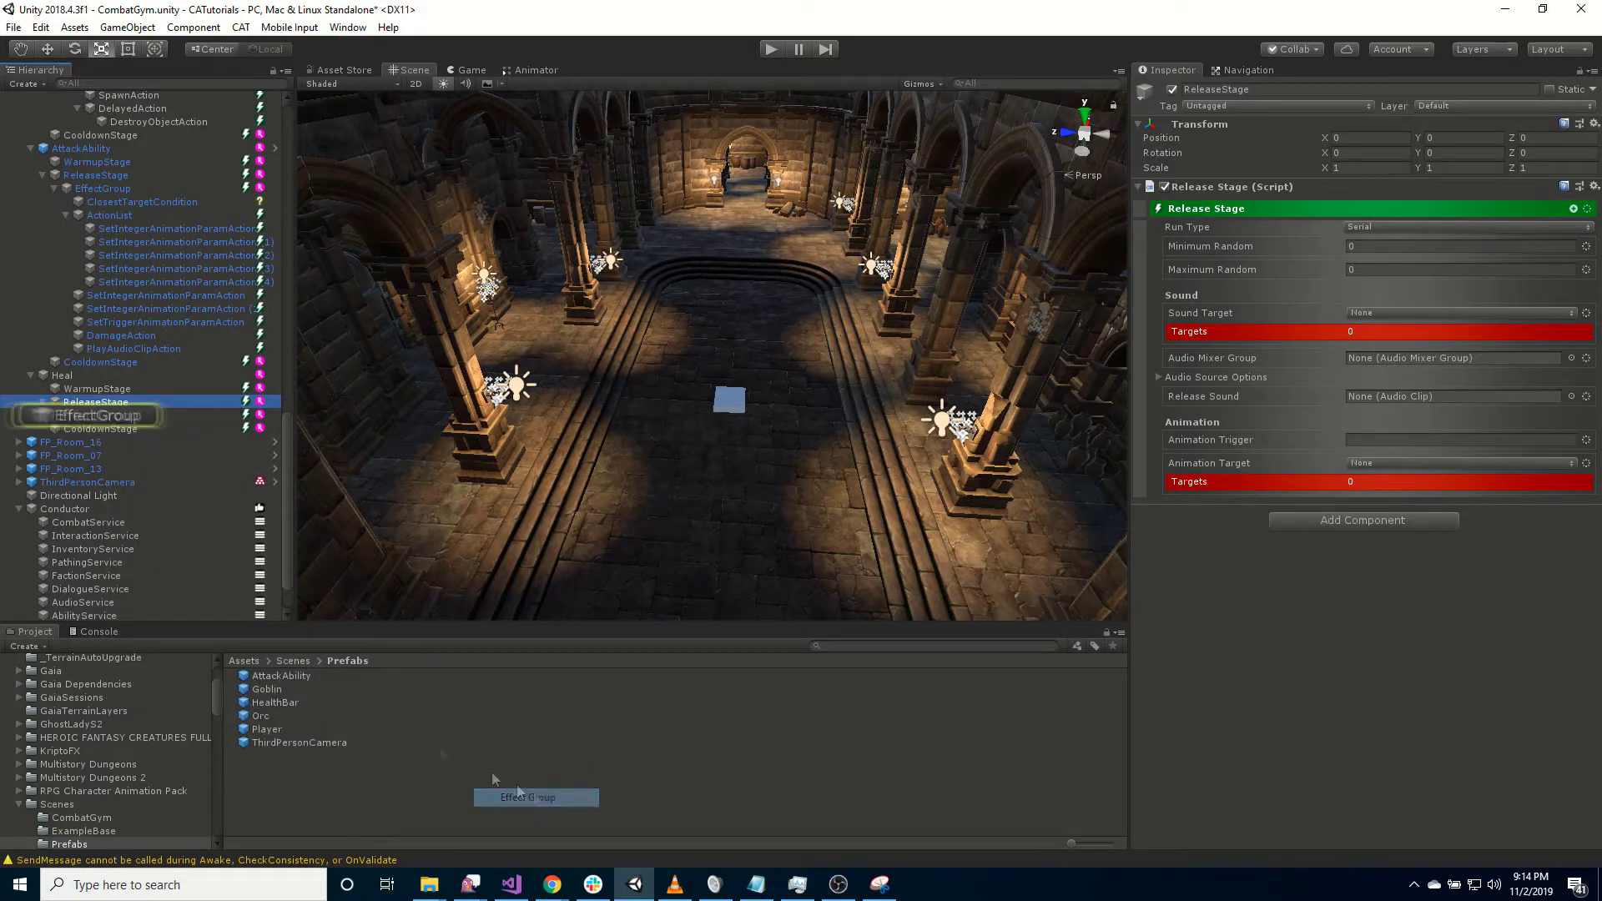
{"action": "left_click", "coordinate": [104, 414]}
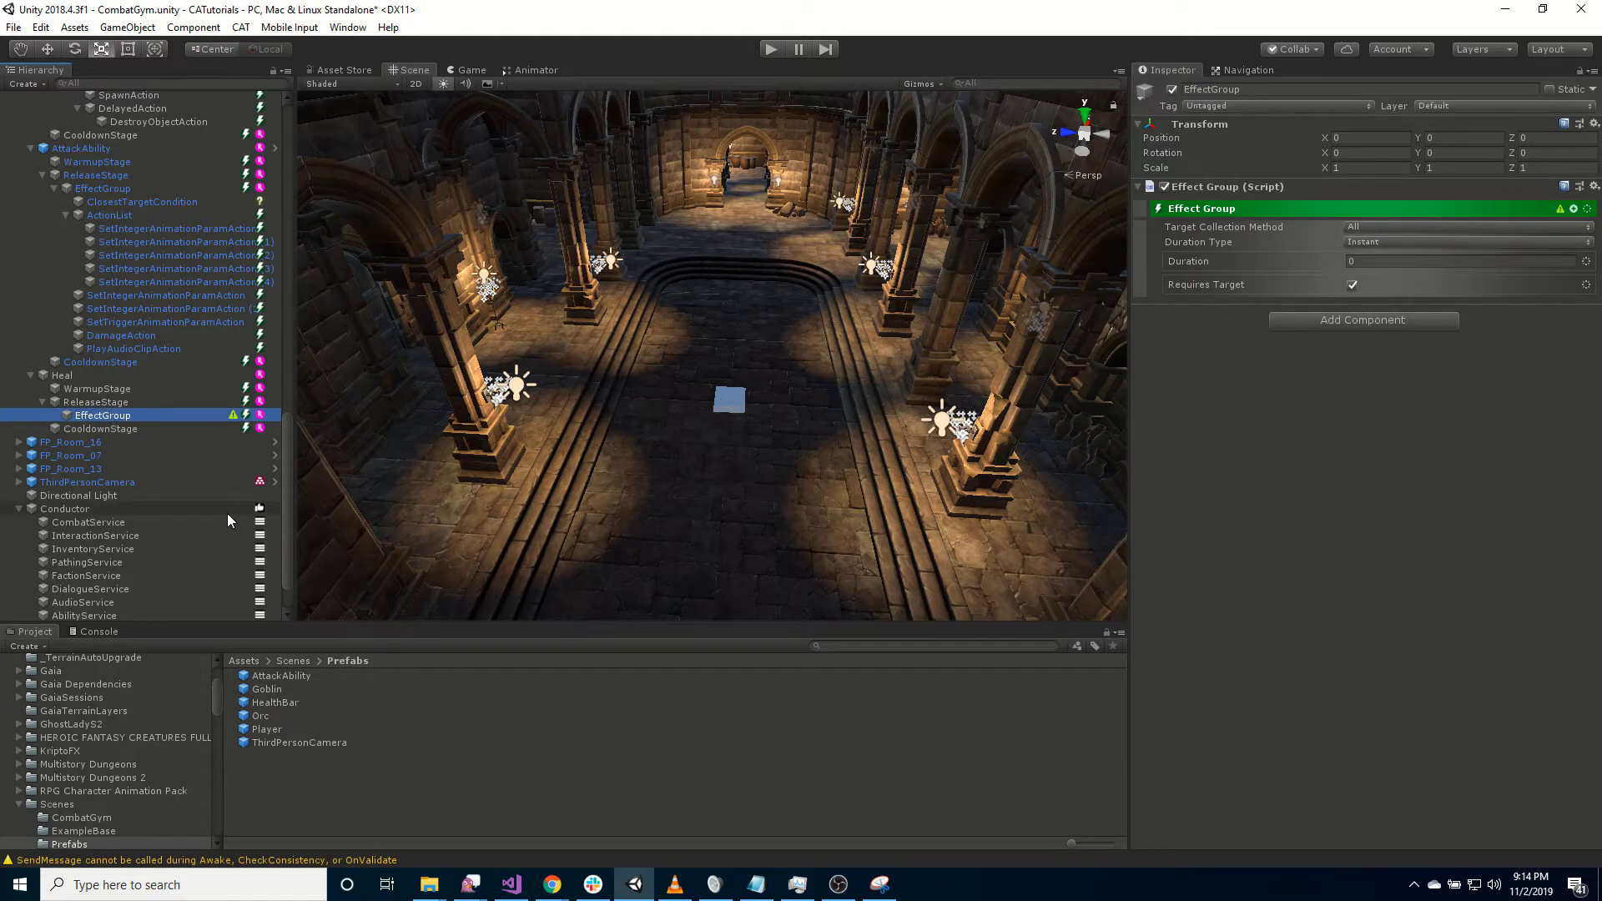
- Set the Ability Name of the Heal object's Ability script to Heal
{"action": "left_click", "coordinate": [103, 376]}
{"action": "left_click", "coordinate": [1199, 210]}
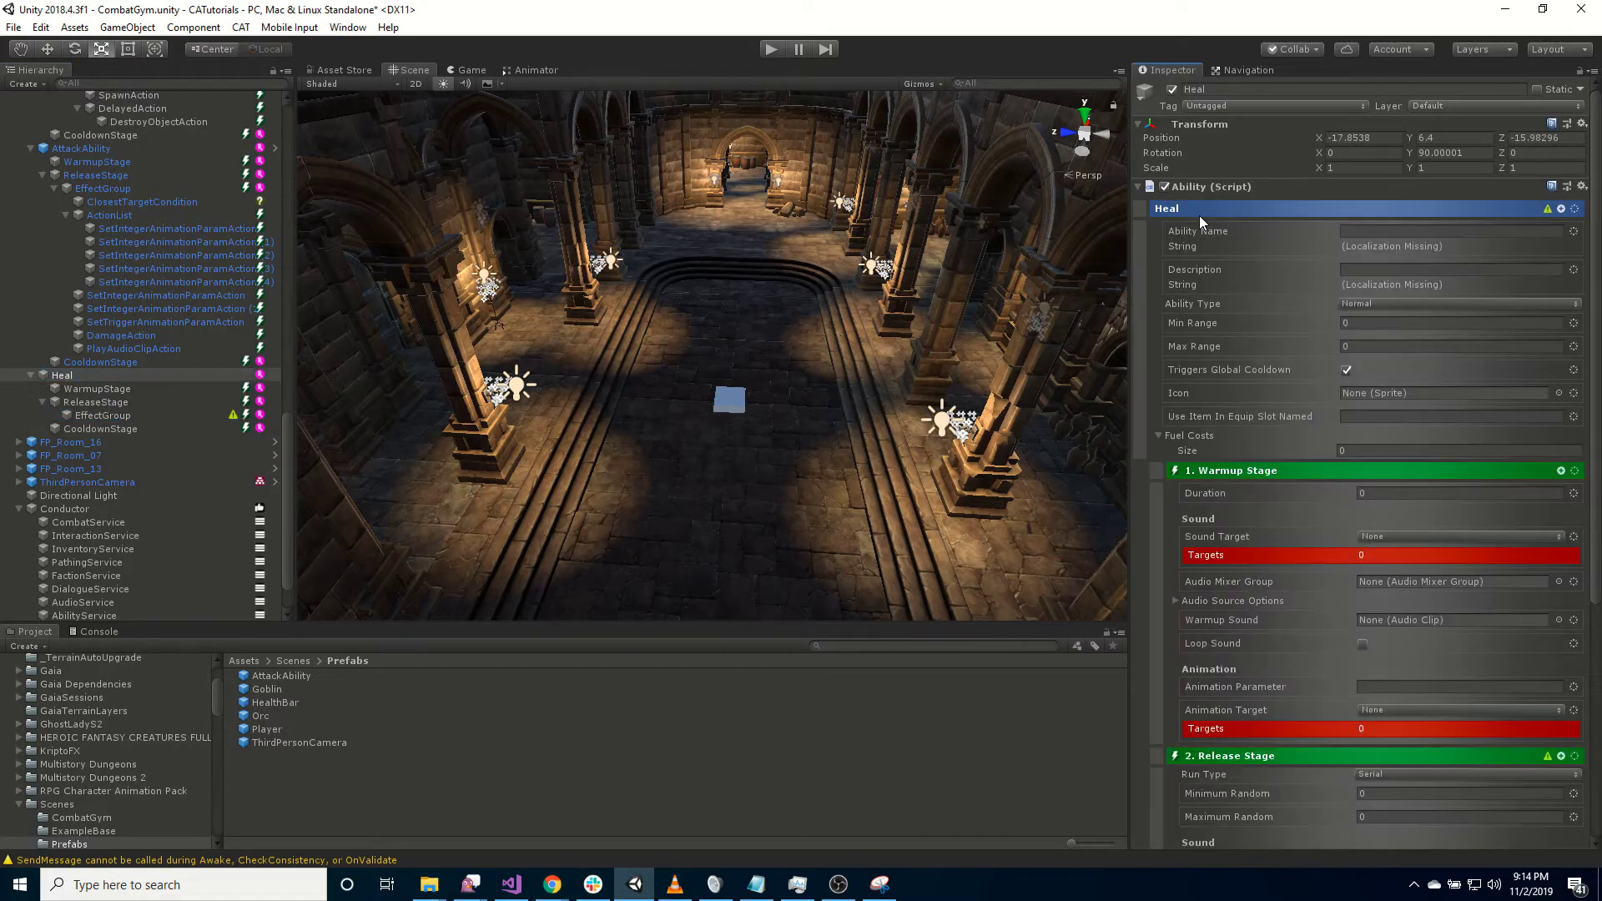
{"action": "left_click", "coordinate": [1368, 232]}
{"action": "type", "text": "Heal"}
- Give the Heal ability's Fuel Costs a size of 1 and set the entry's Fuel Name to Mana
{"action": "left_click", "coordinate": [1303, 444]}
{"action": "type", "text": "1"}
{"action": "key", "text": "Return"}
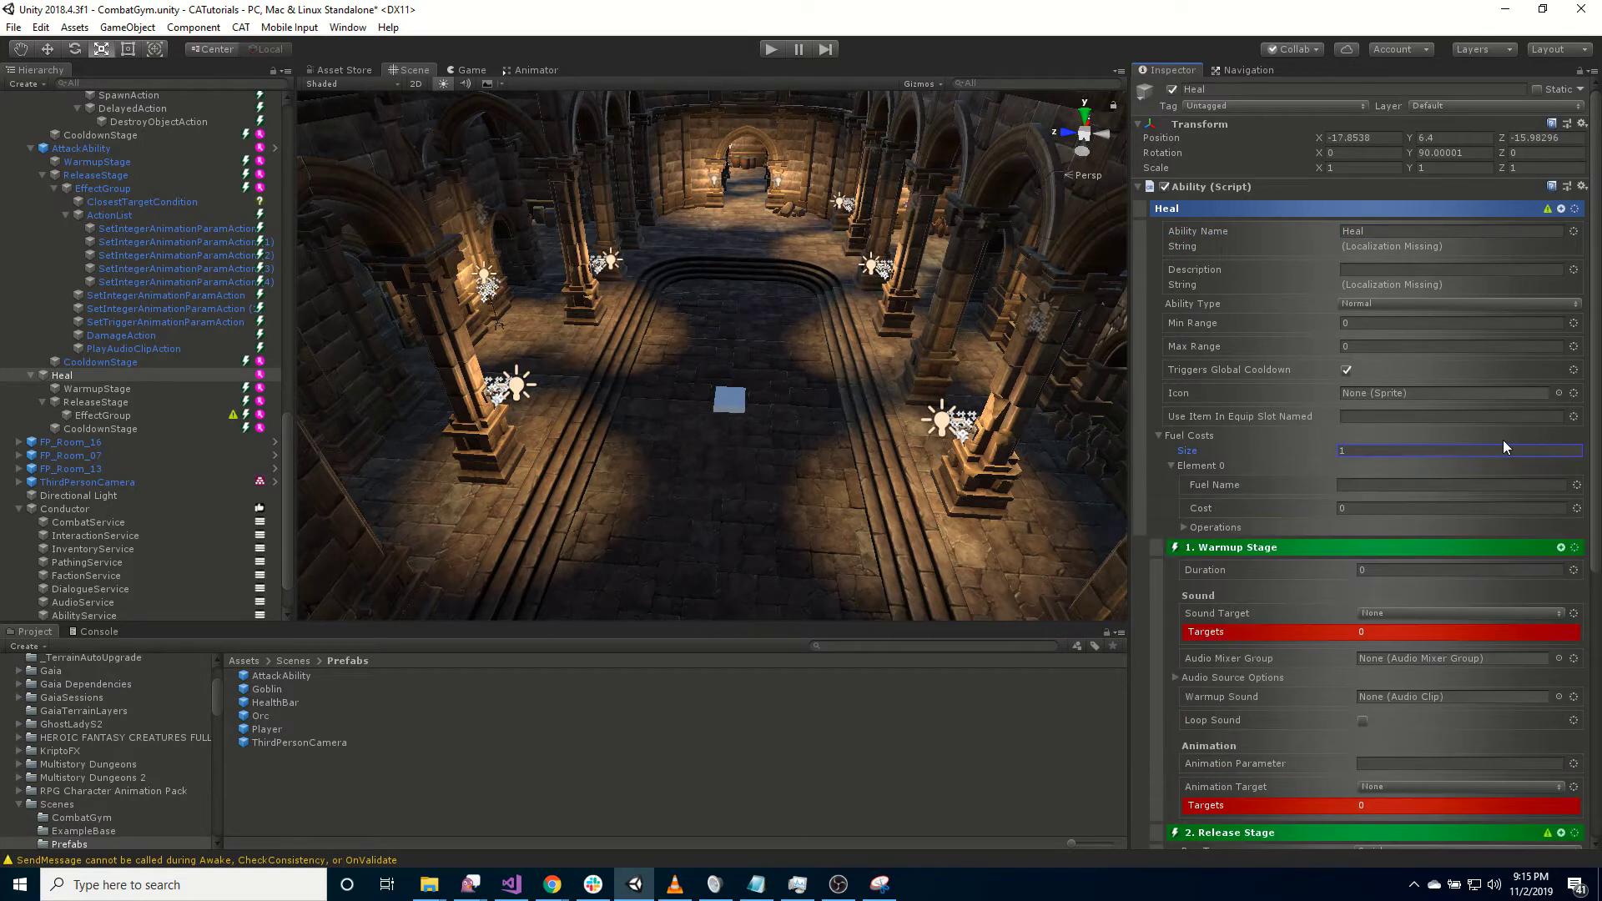
{"action": "left_click", "coordinate": [1367, 487]}
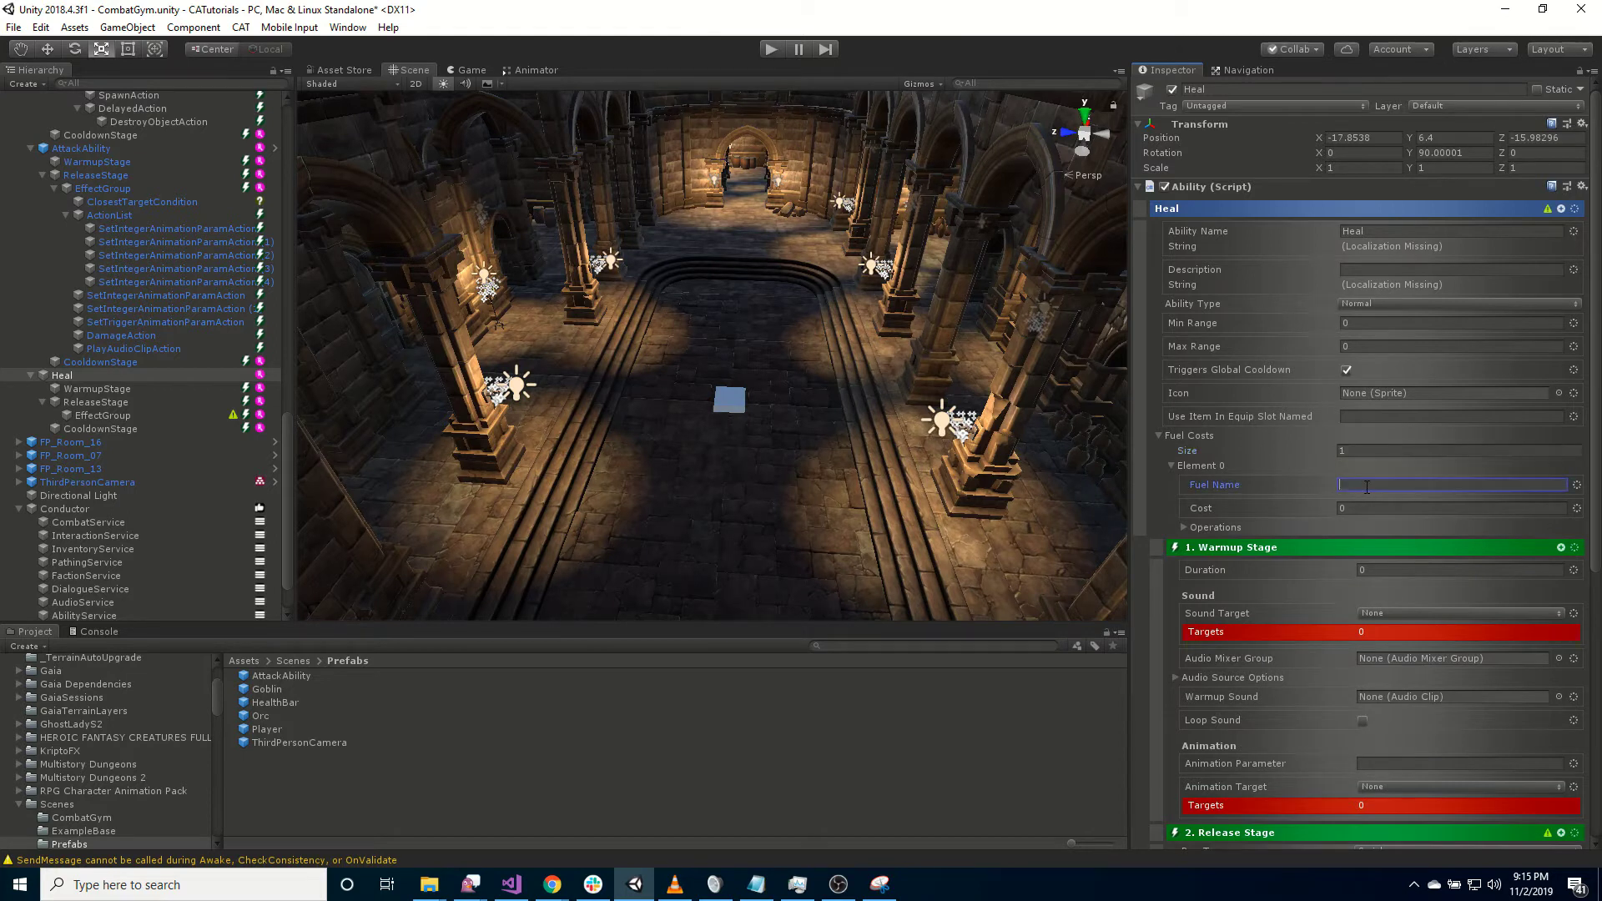
{"action": "type", "text": "Mnaa"}
{"action": "double_click", "coordinate": [1367, 487]}
{"action": "type", "text": "Mana"}
- Examine the stat settings of the player's Mana and MaxMana objects
{"action": "scroll", "coordinate": [169, 429], "scroll_direction": "up", "scroll_amount": 10}
{"action": "scroll", "coordinate": [174, 429], "scroll_direction": "up", "scroll_amount": 10}
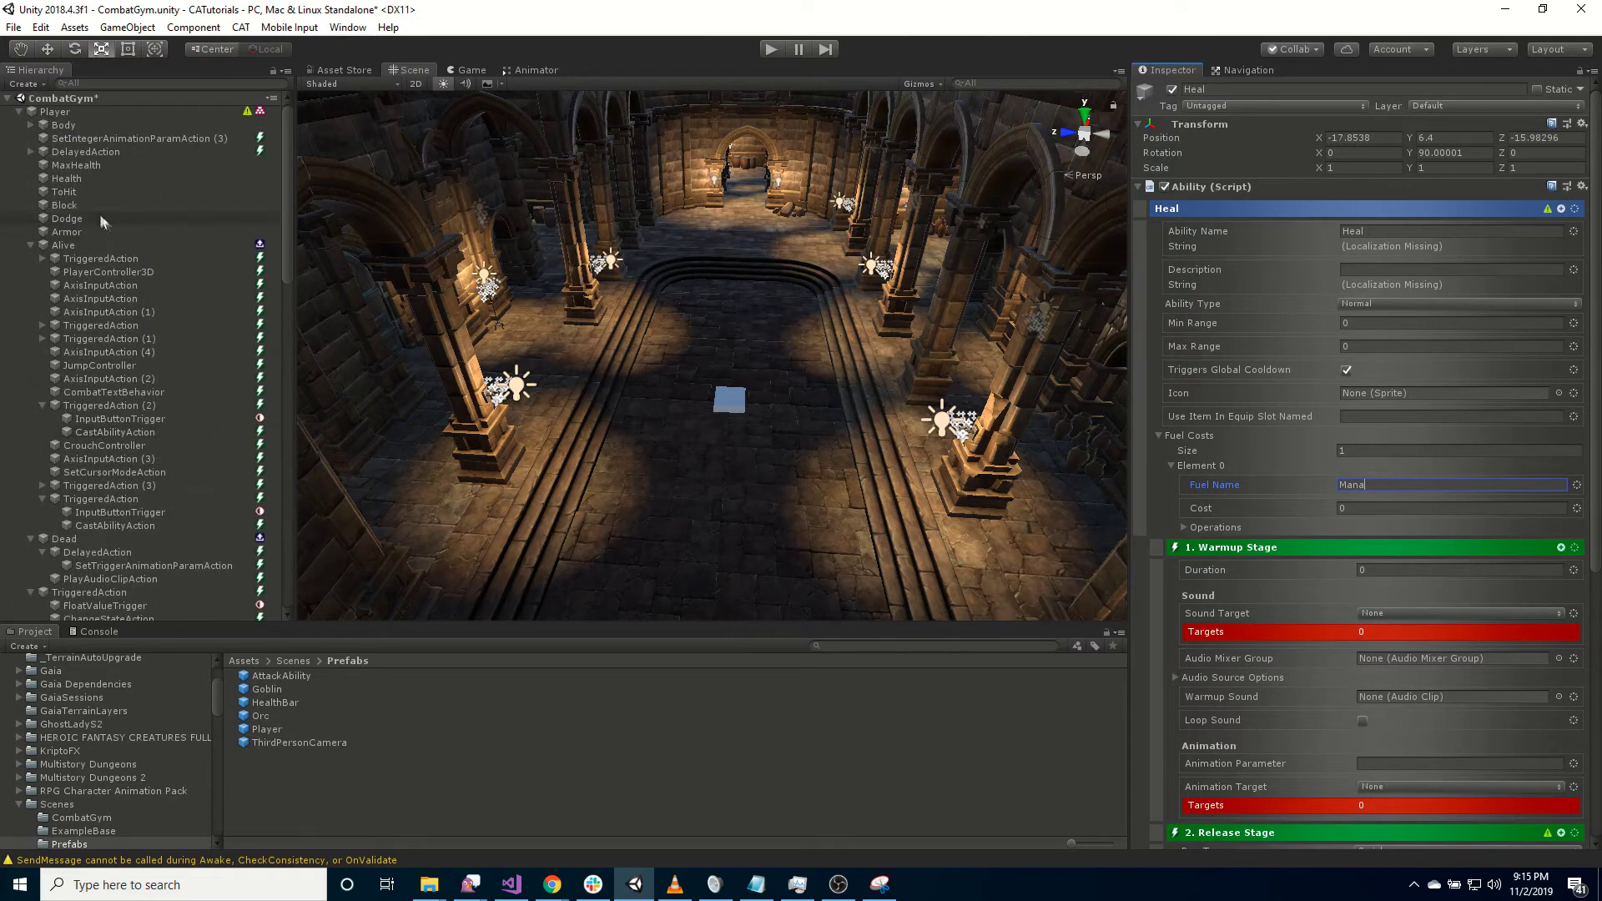
{"action": "scroll", "coordinate": [83, 333], "scroll_direction": "down", "scroll_amount": 10}
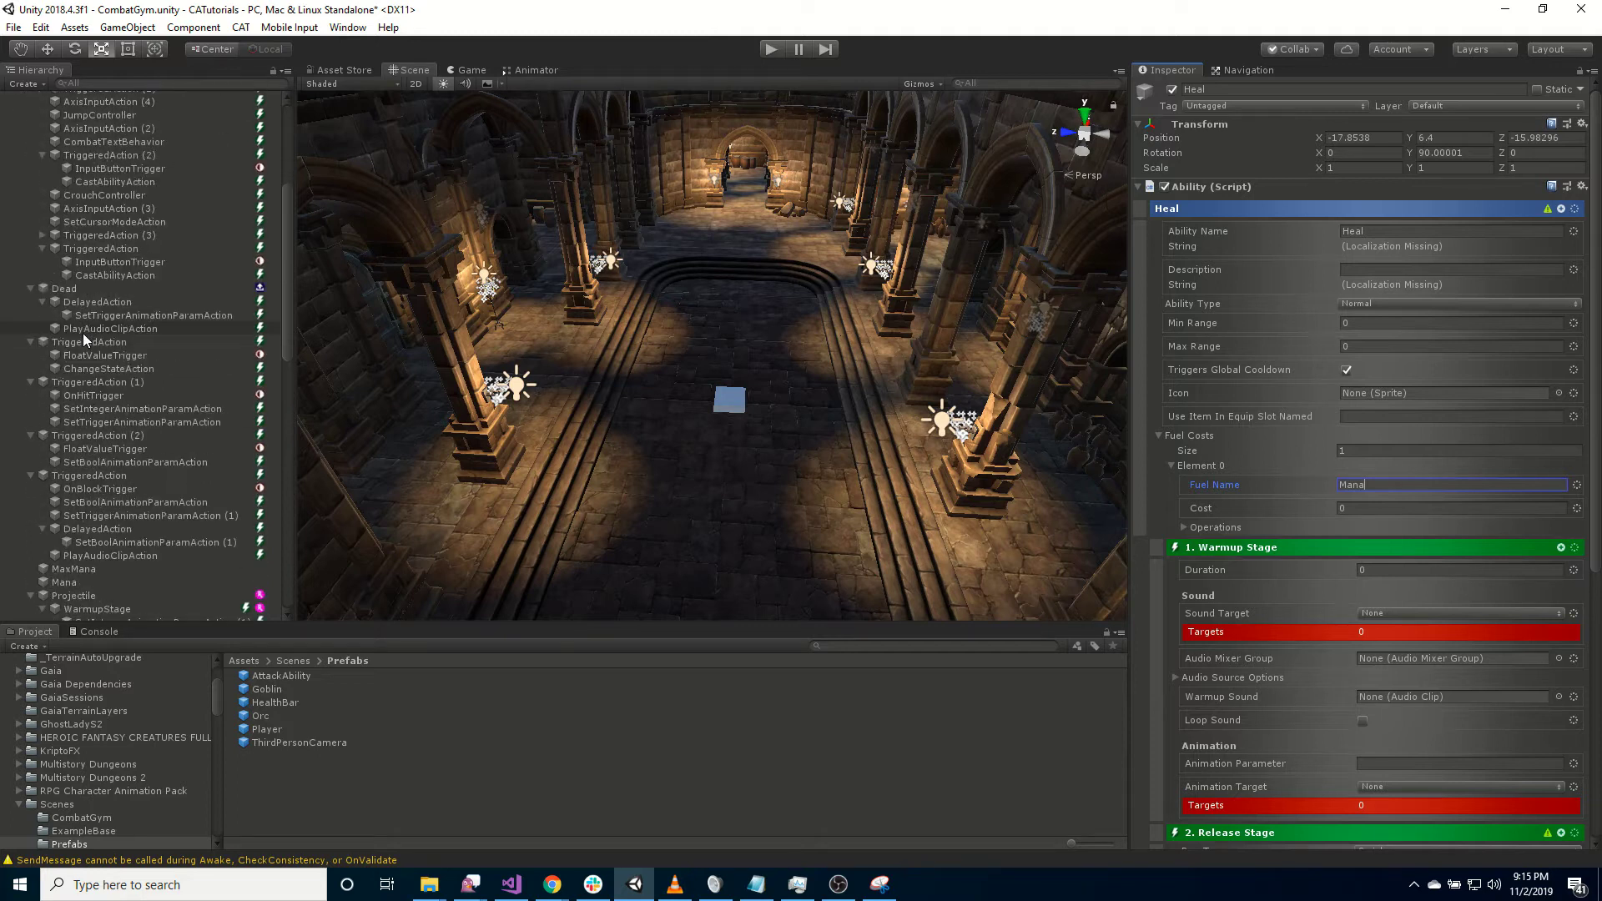
{"action": "left_click", "coordinate": [71, 431]}
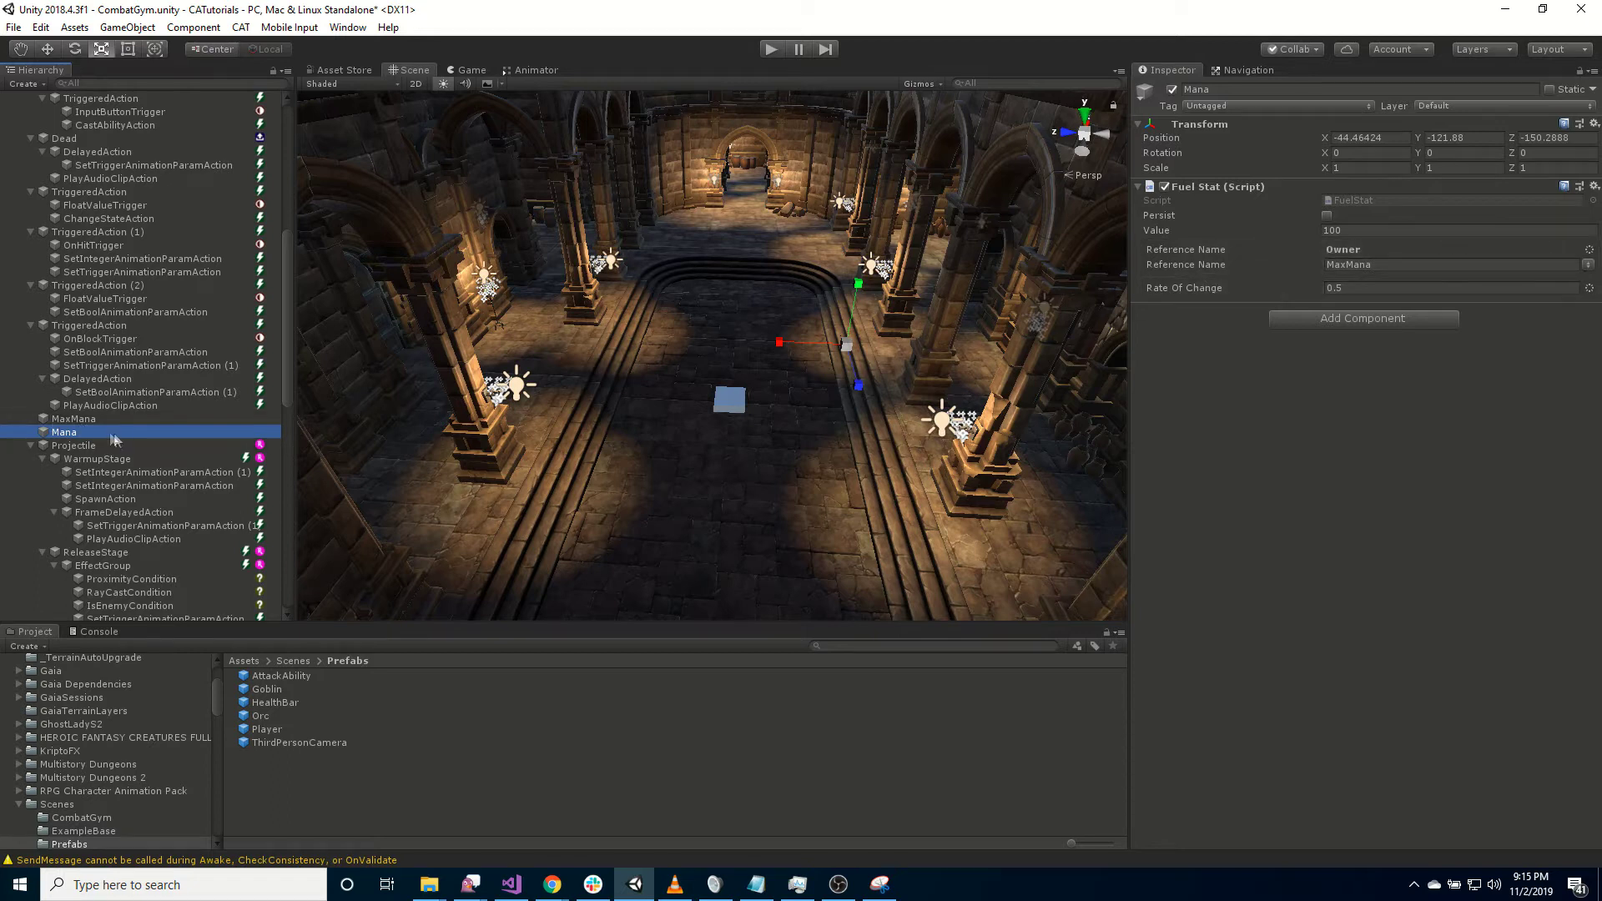
{"action": "left_click", "coordinate": [90, 419]}
{"action": "left_click", "coordinate": [89, 430]}
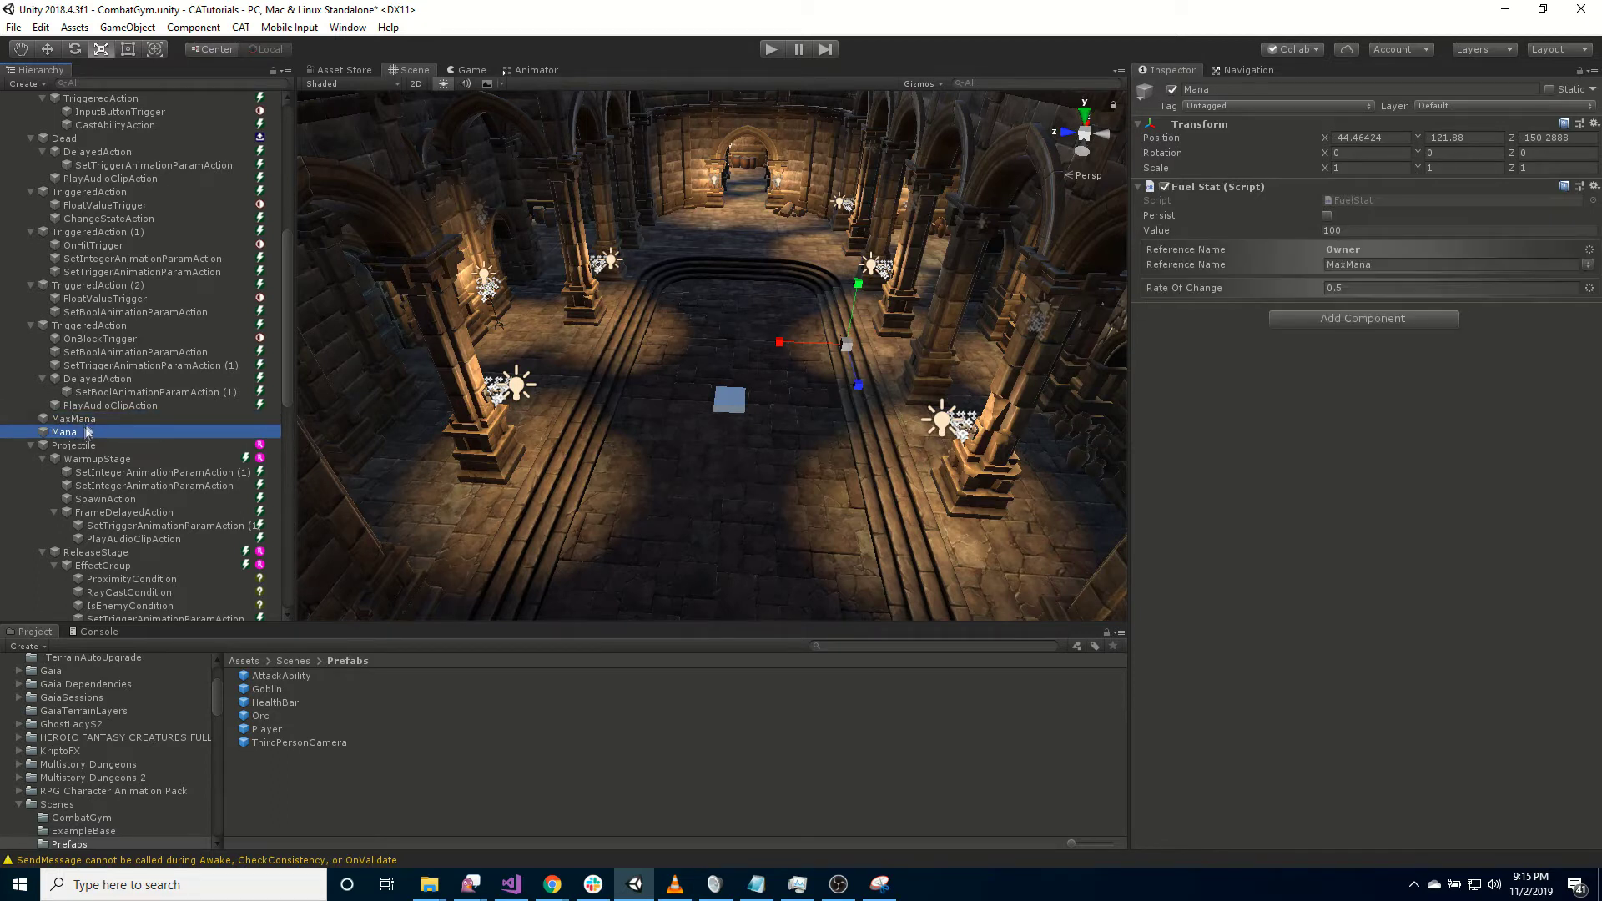
{"action": "left_click", "coordinate": [90, 419]}
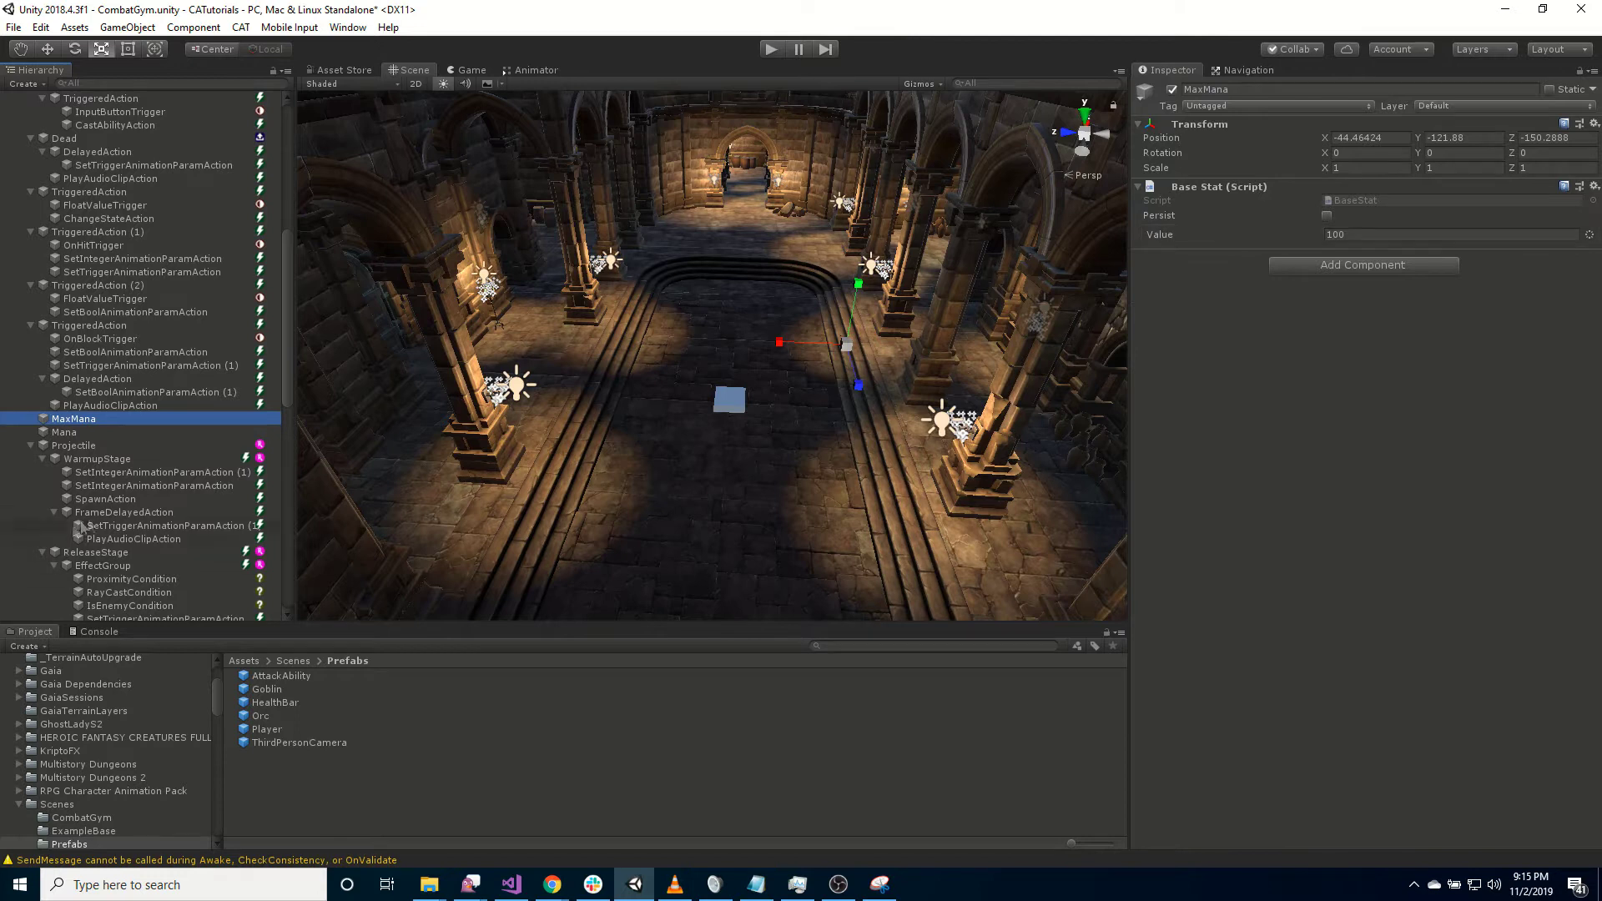
{"action": "scroll", "coordinate": [133, 511], "scroll_direction": "down", "scroll_amount": 10}
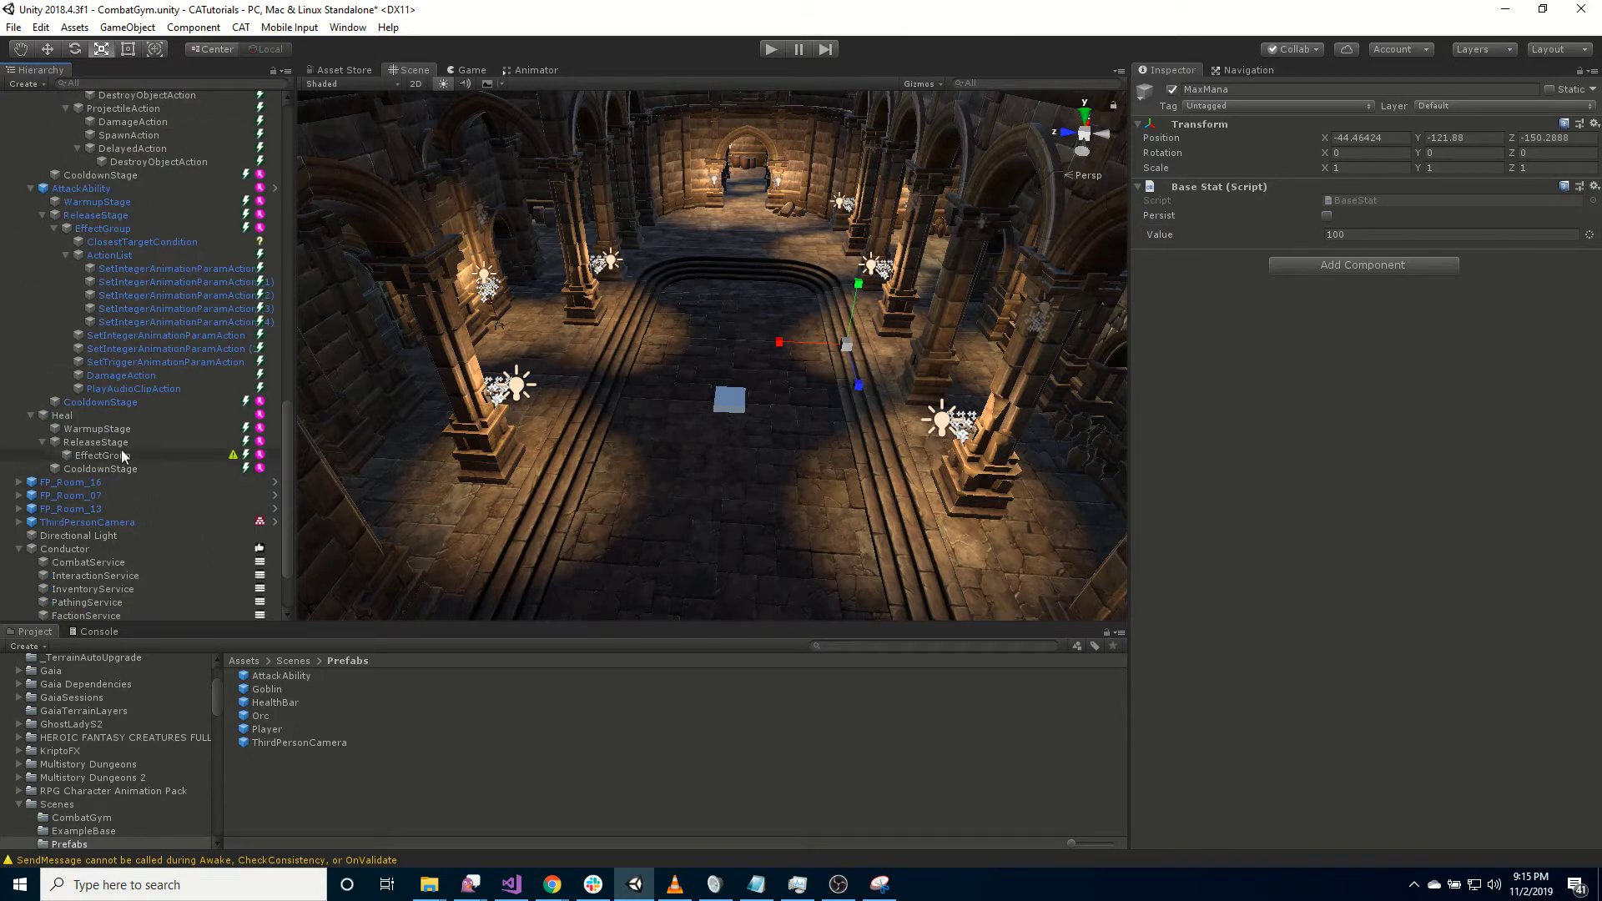
- Set the Cost of the Heal ability's Mana fuel entry to 12
{"action": "left_click", "coordinate": [110, 415]}
{"action": "left_click", "coordinate": [1354, 506]}
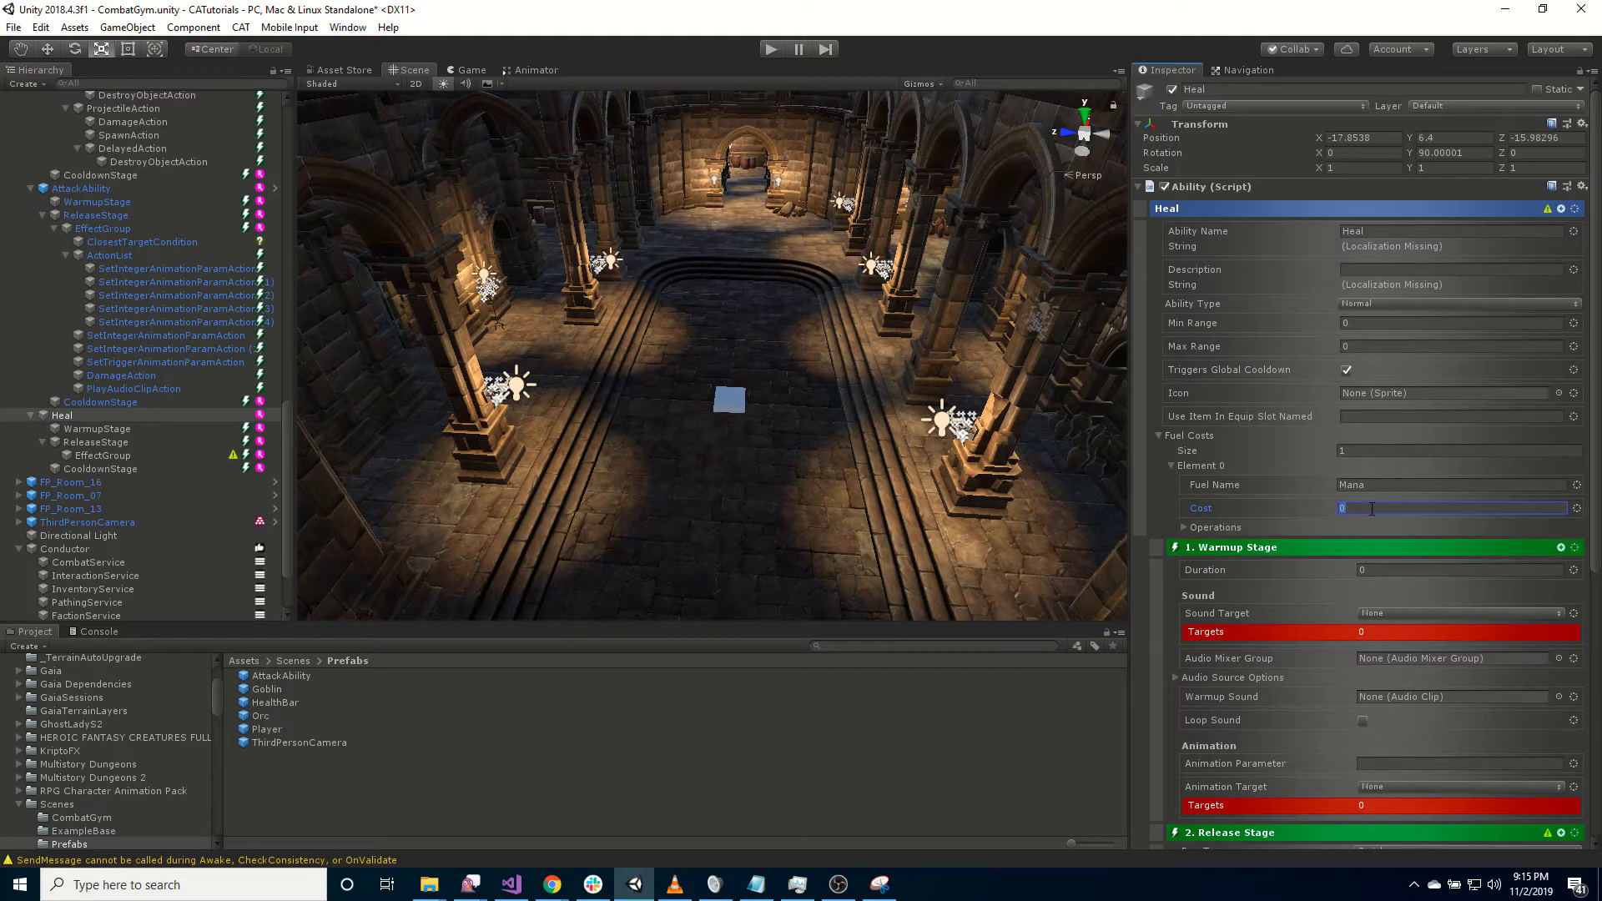
{"action": "type", "text": "12"}
- Set the Duration of the Heal ability's WarmupStage to 2
{"action": "left_click", "coordinate": [112, 428]}
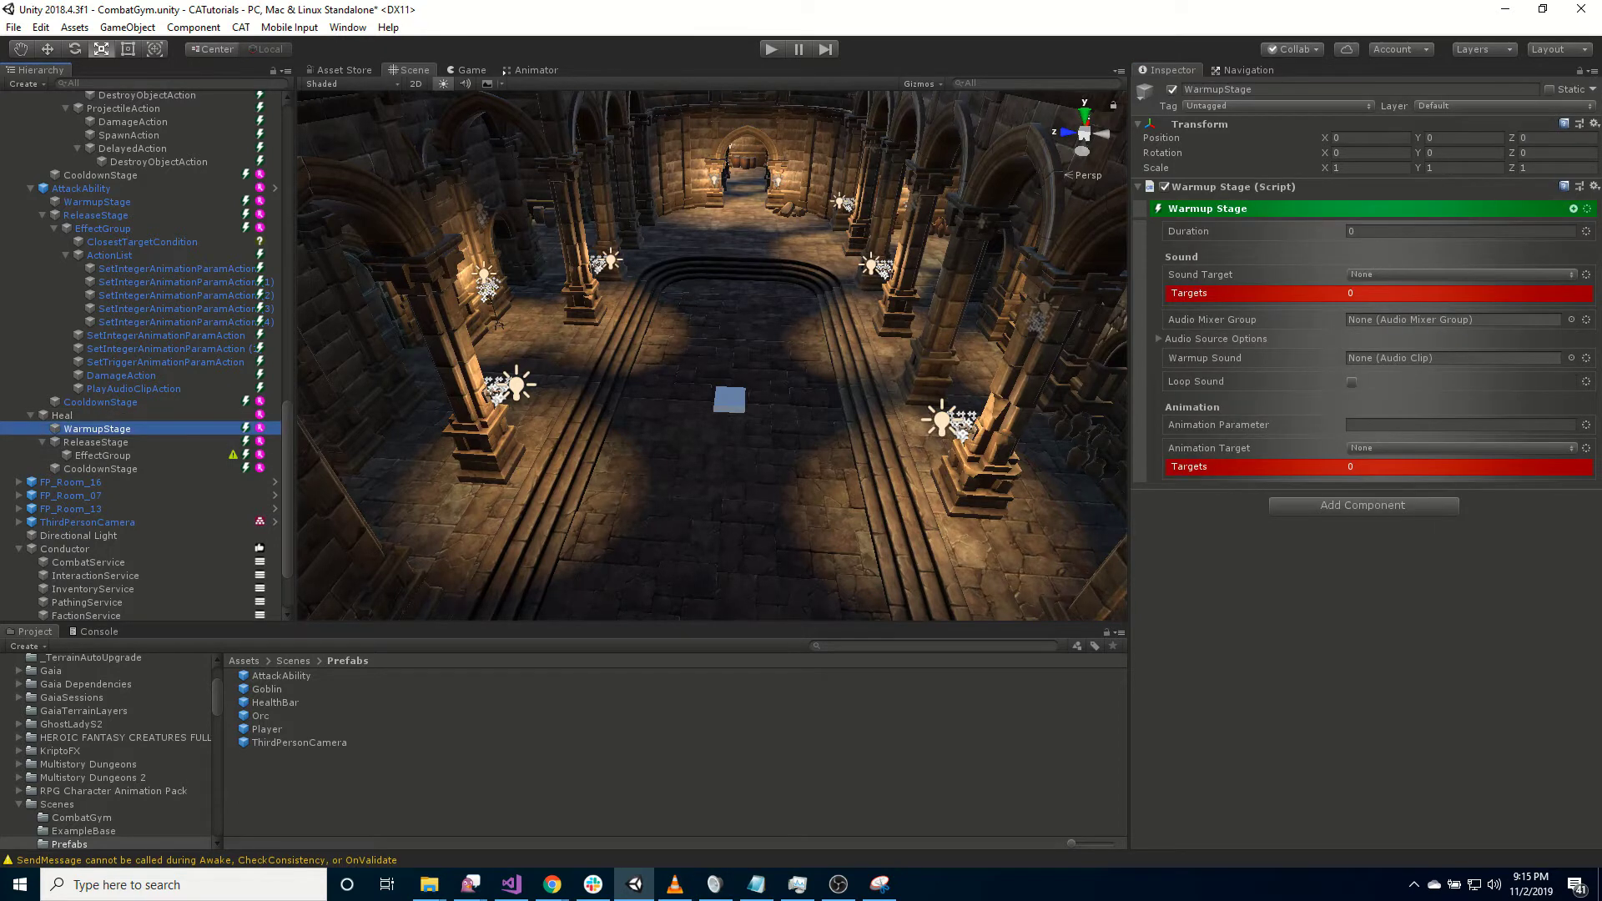
{"action": "key", "text": "alt+Tab"}
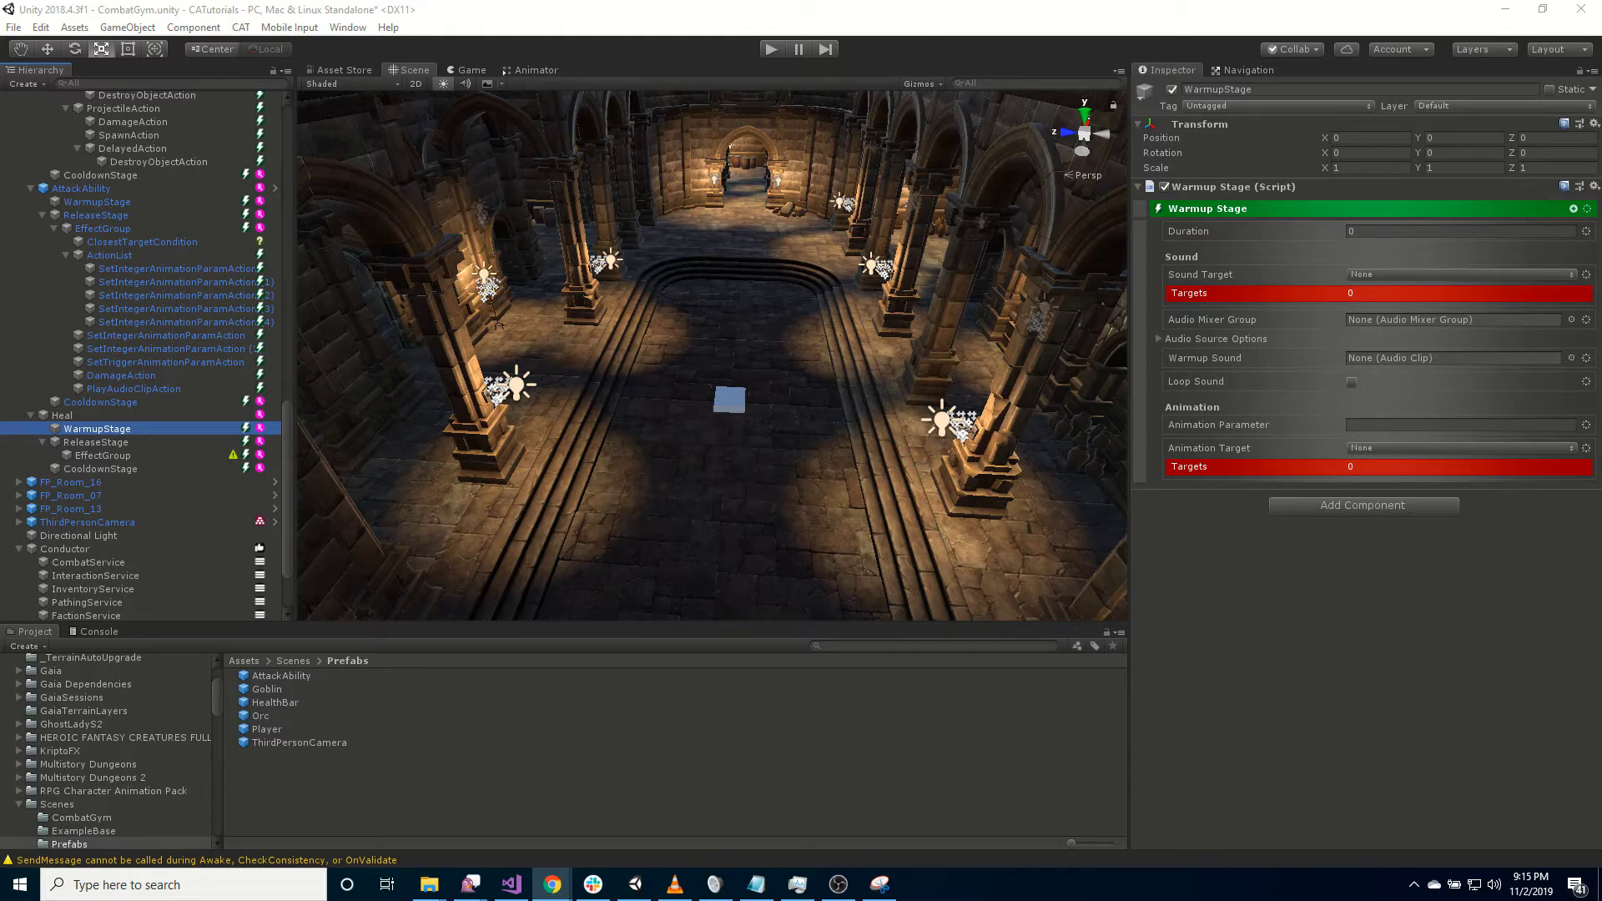
{"action": "left_click", "coordinate": [1370, 230]}
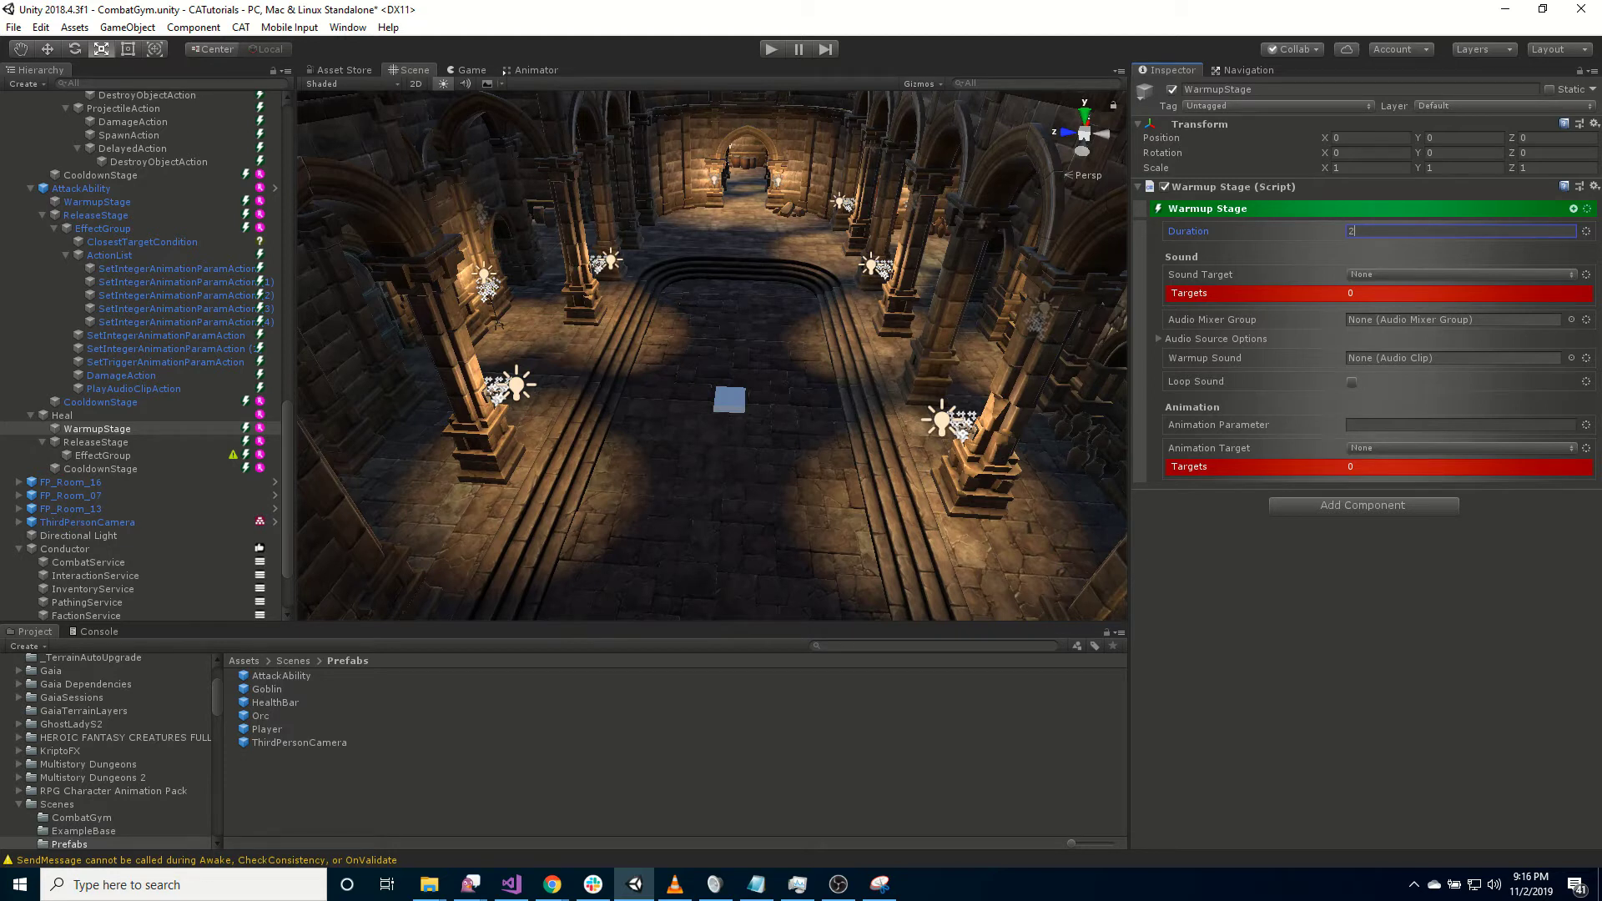
- Add a Set Integer Animation Param action under Heal's WarmupStage, deleting the surplus copy so only one is kept
{"action": "left_click", "coordinate": [1574, 209]}
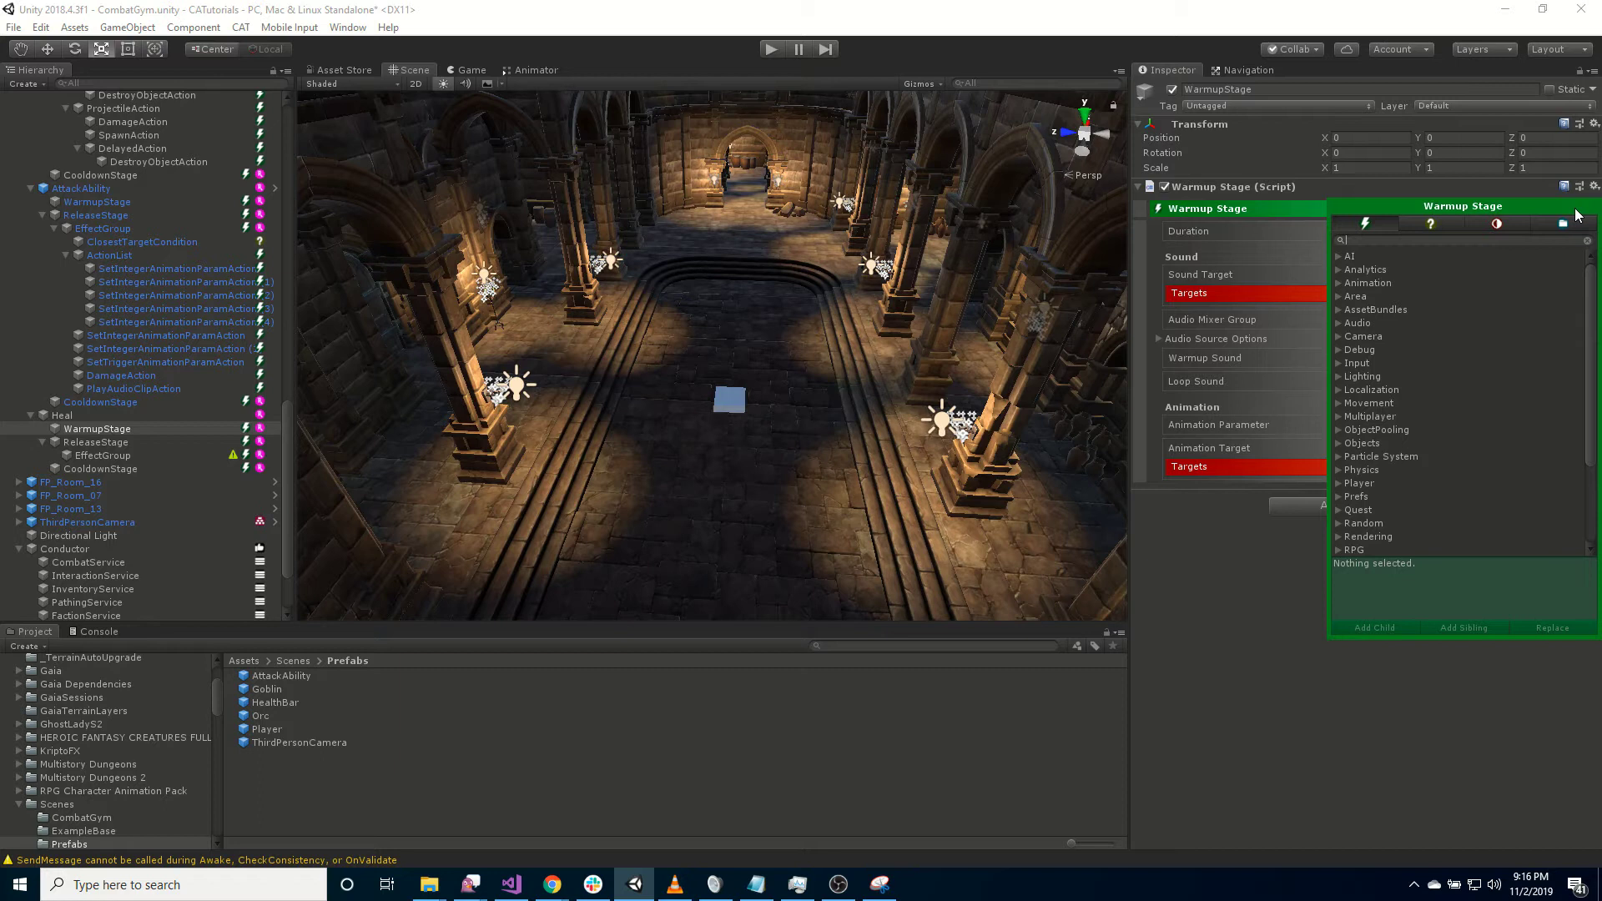
{"action": "type", "text": "inte"}
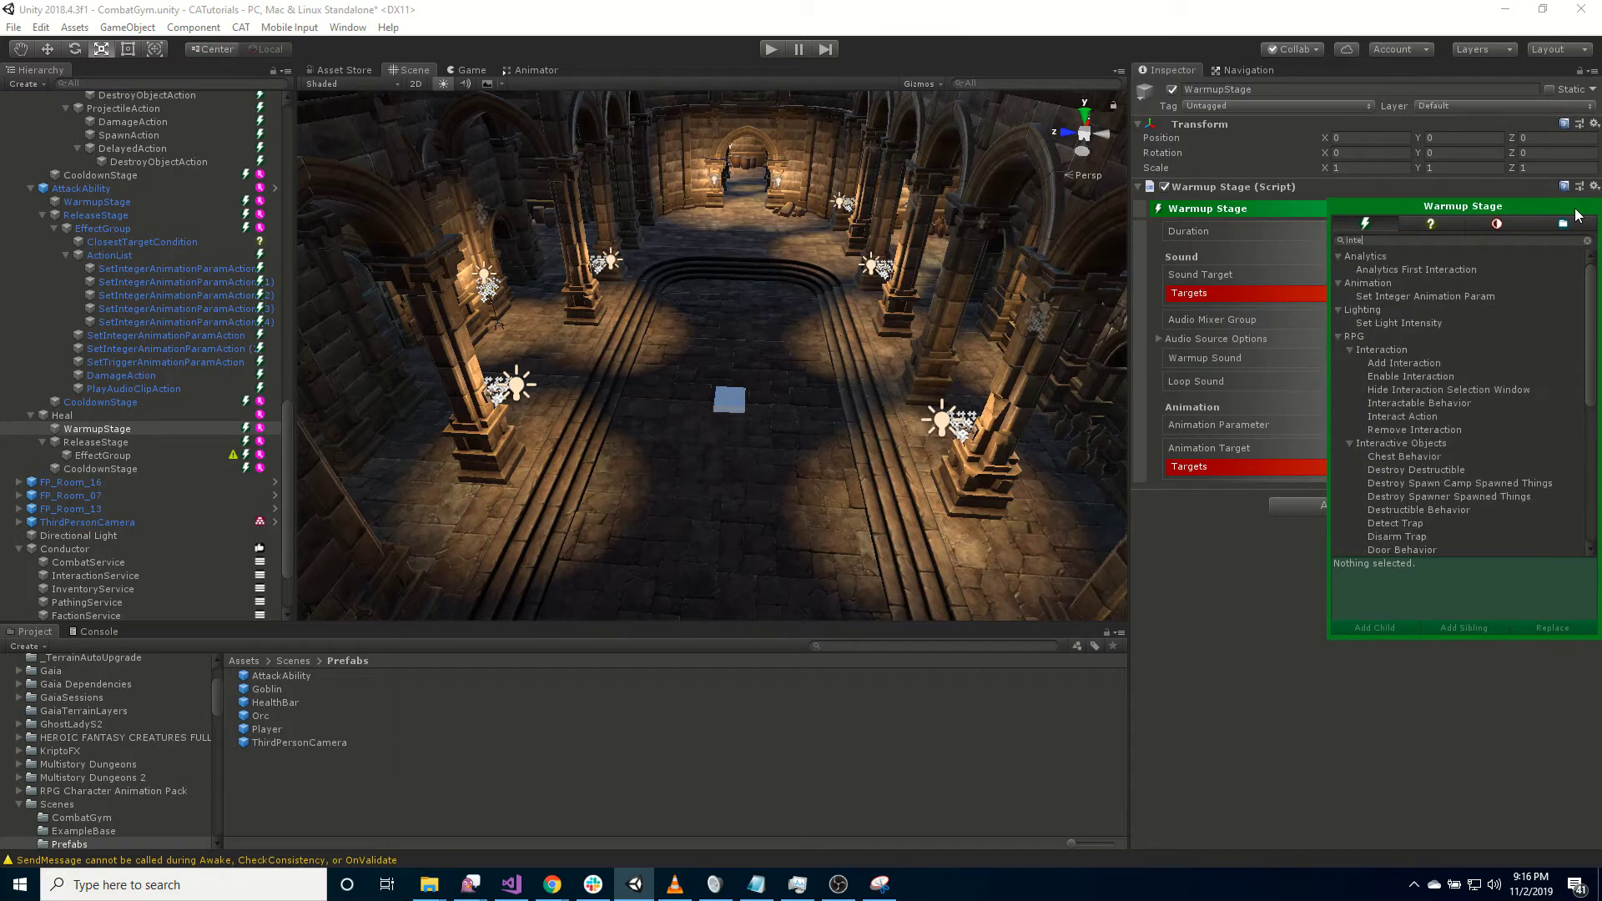
{"action": "double_click", "coordinate": [1455, 298]}
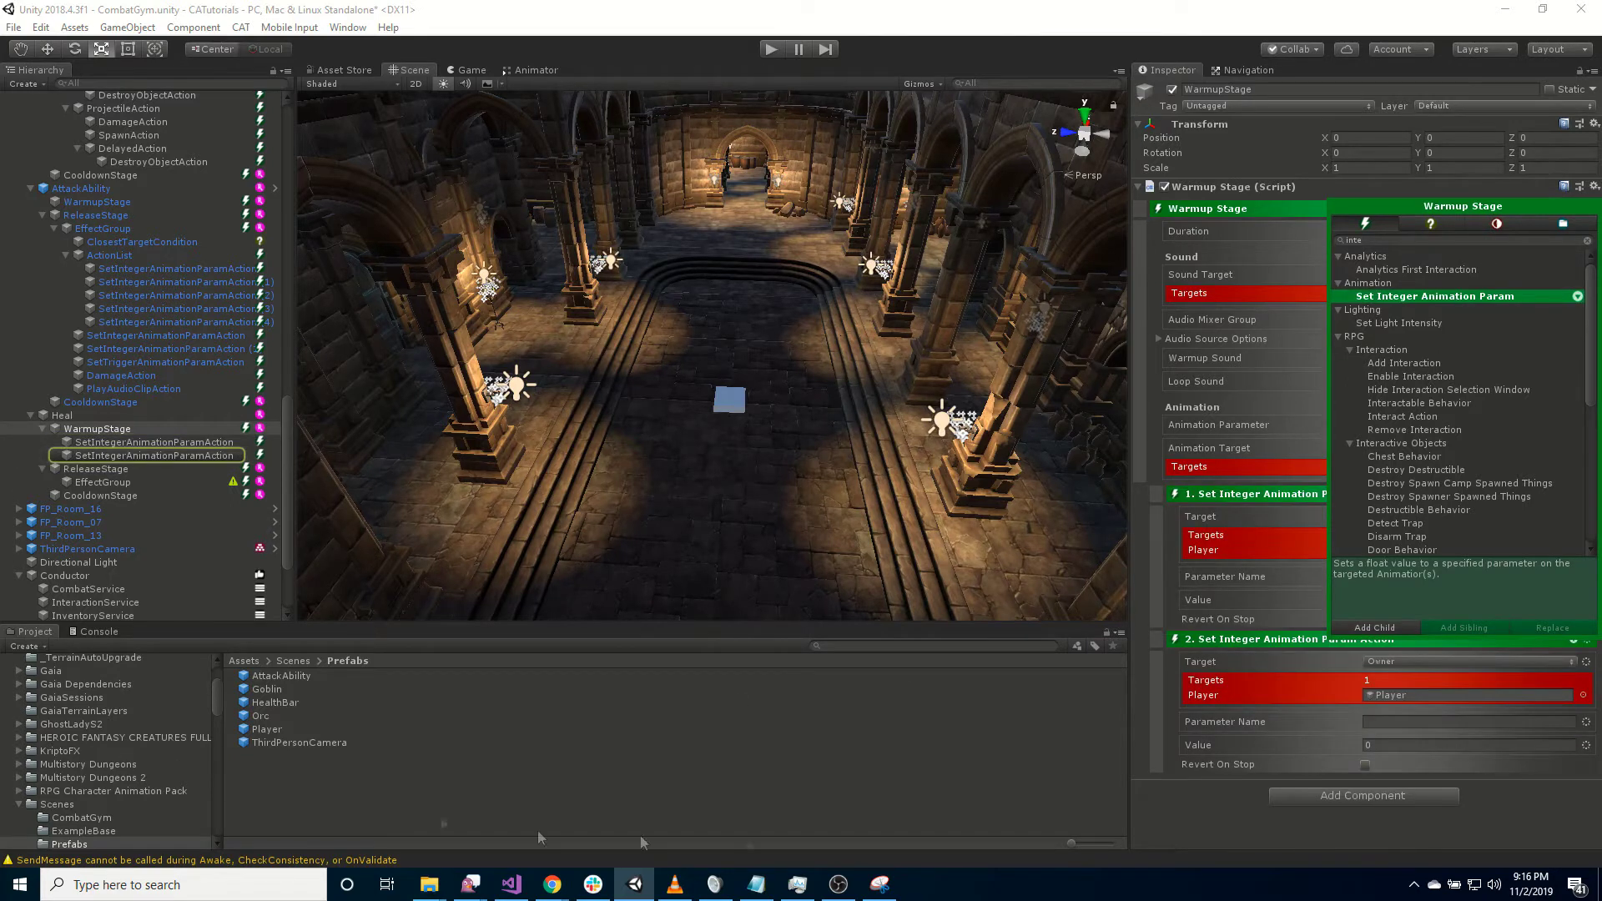
{"action": "left_click", "coordinate": [142, 457]}
{"action": "left_click", "coordinate": [142, 457]}
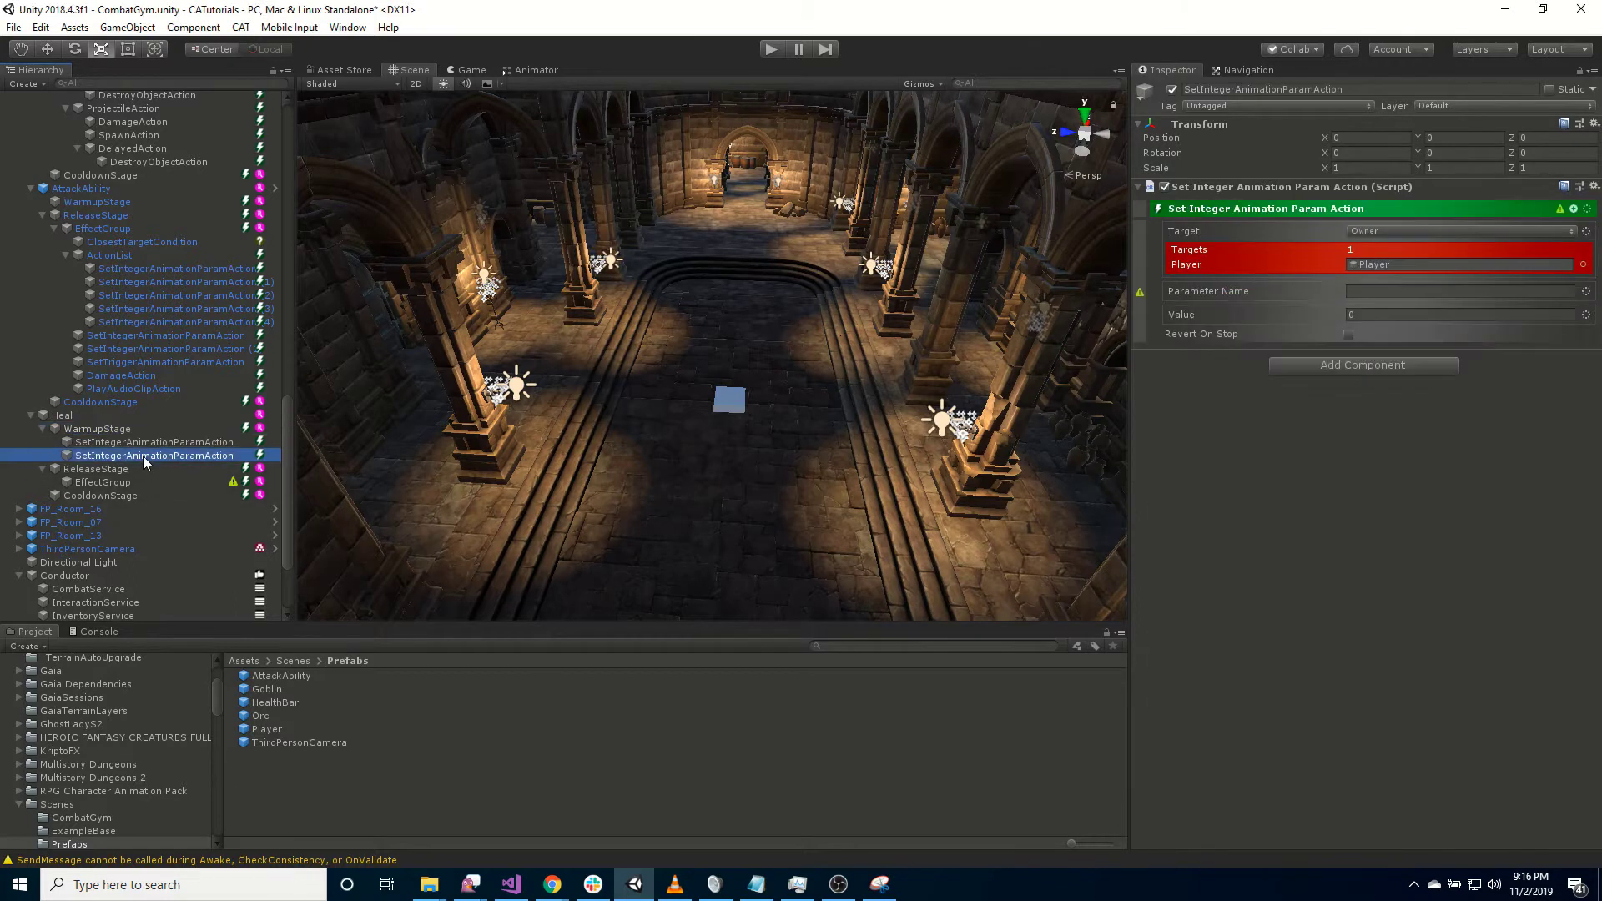
{"action": "key", "text": "Delete"}
- Enable the Path option for the integer action's Owner target, set the path to Body, and set Parameter Name to RightWeapon
{"action": "left_click", "coordinate": [161, 446]}
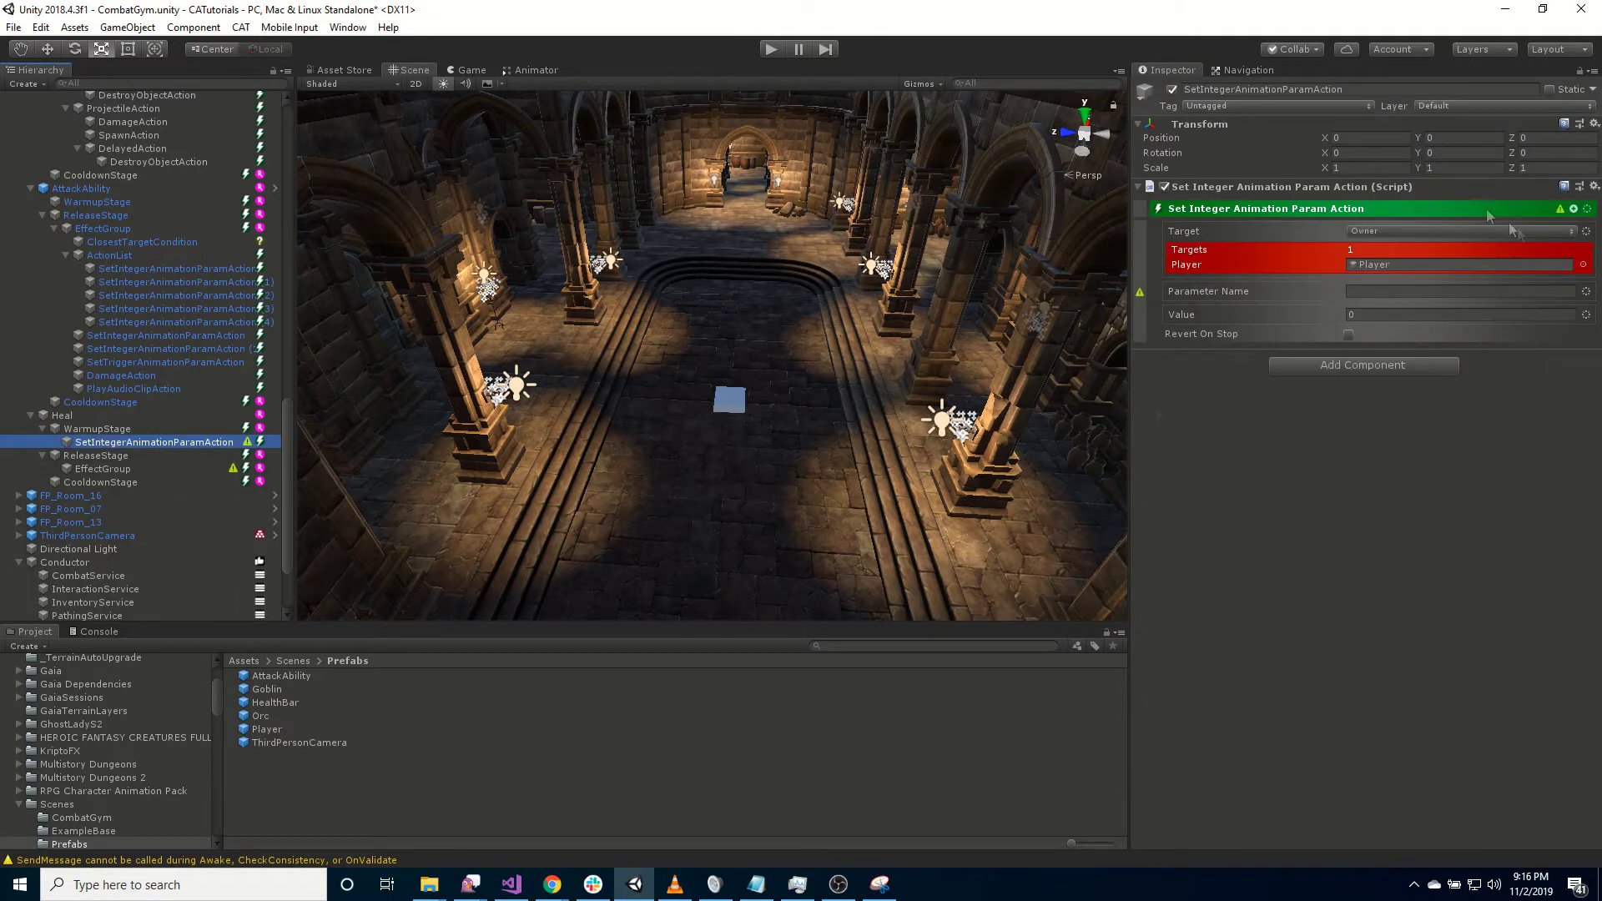
{"action": "left_click", "coordinate": [1591, 240]}
{"action": "left_click", "coordinate": [1591, 240]}
{"action": "mouse_move", "coordinate": [1494, 417]}
{"action": "left_click", "coordinate": [1385, 412]}
{"action": "left_click", "coordinate": [1377, 246]}
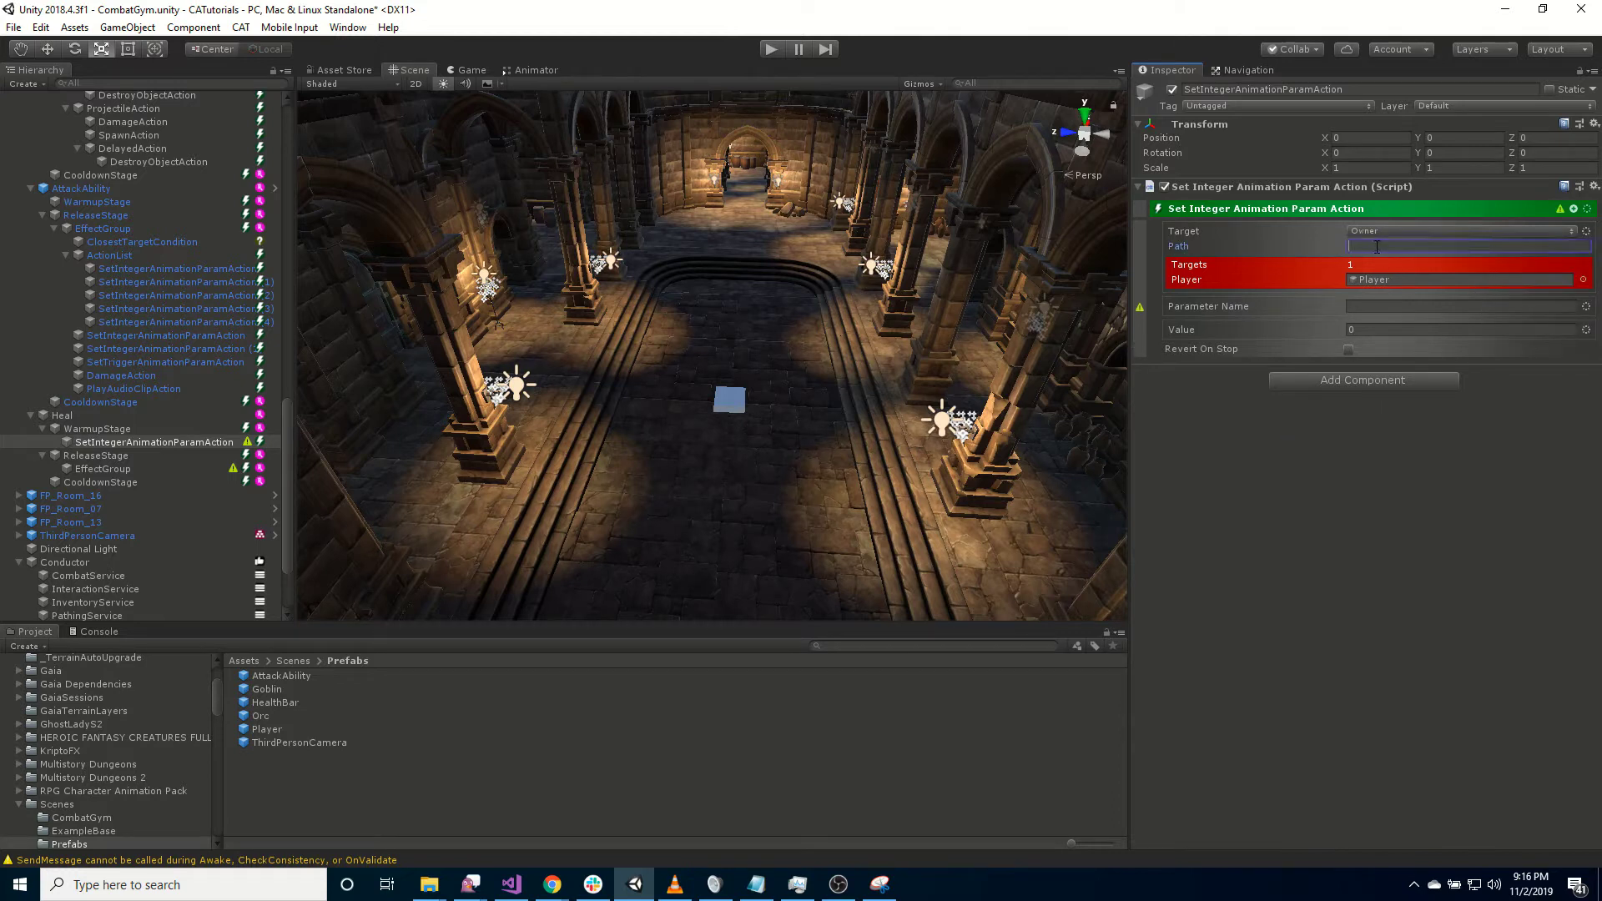
{"action": "type", "text": "Bosy"}
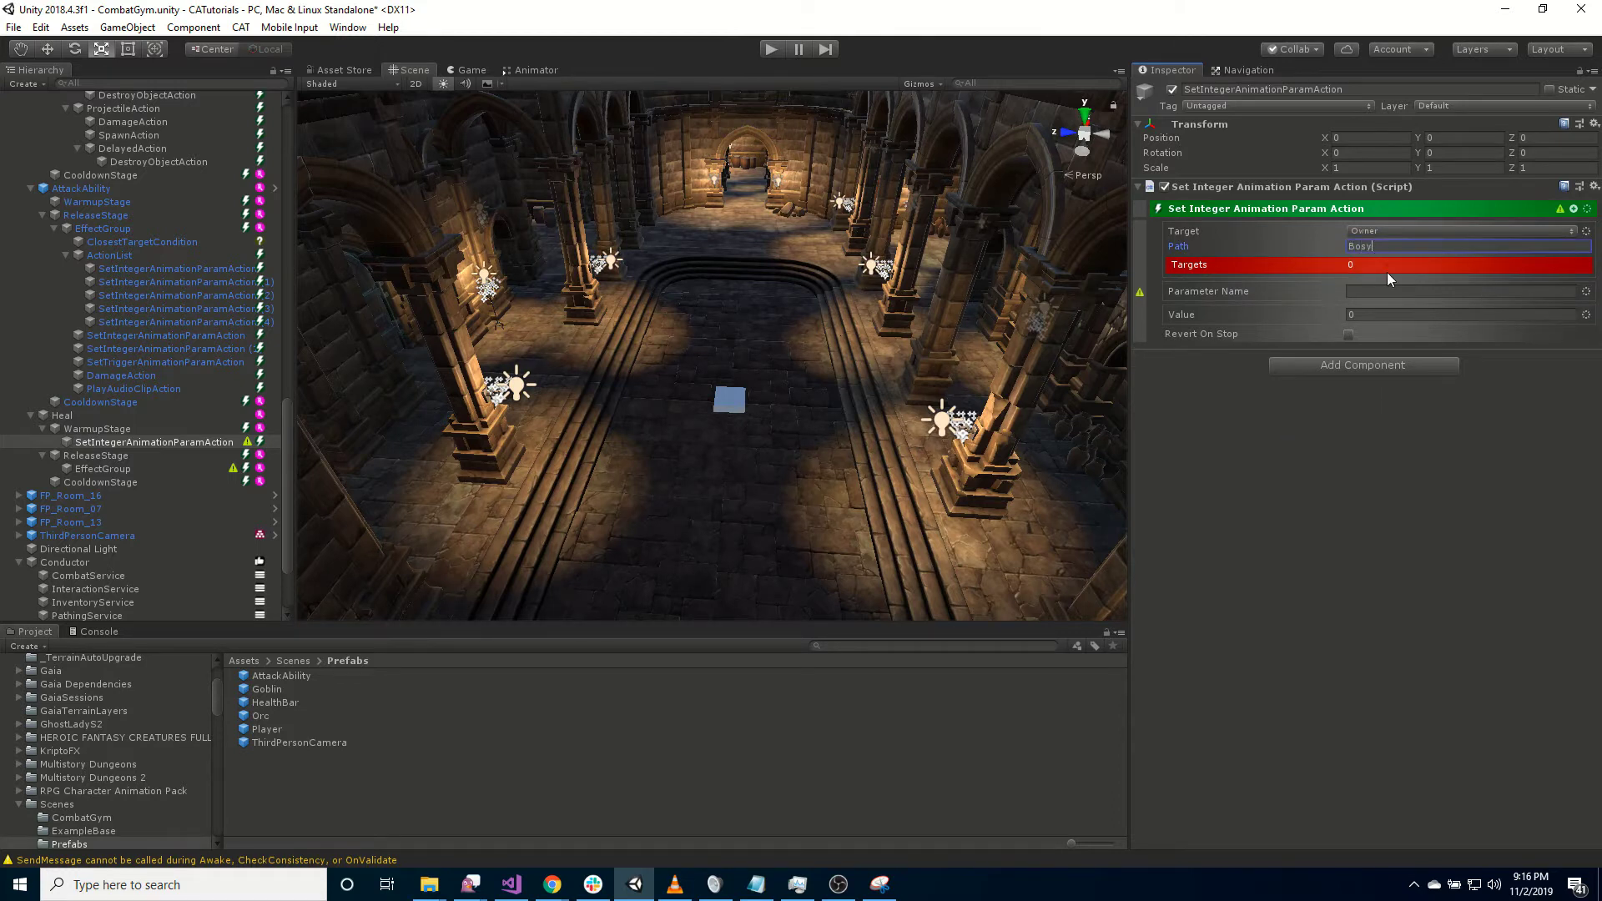
{"action": "type", "text": "dy"}
{"action": "left_click", "coordinate": [1384, 306]}
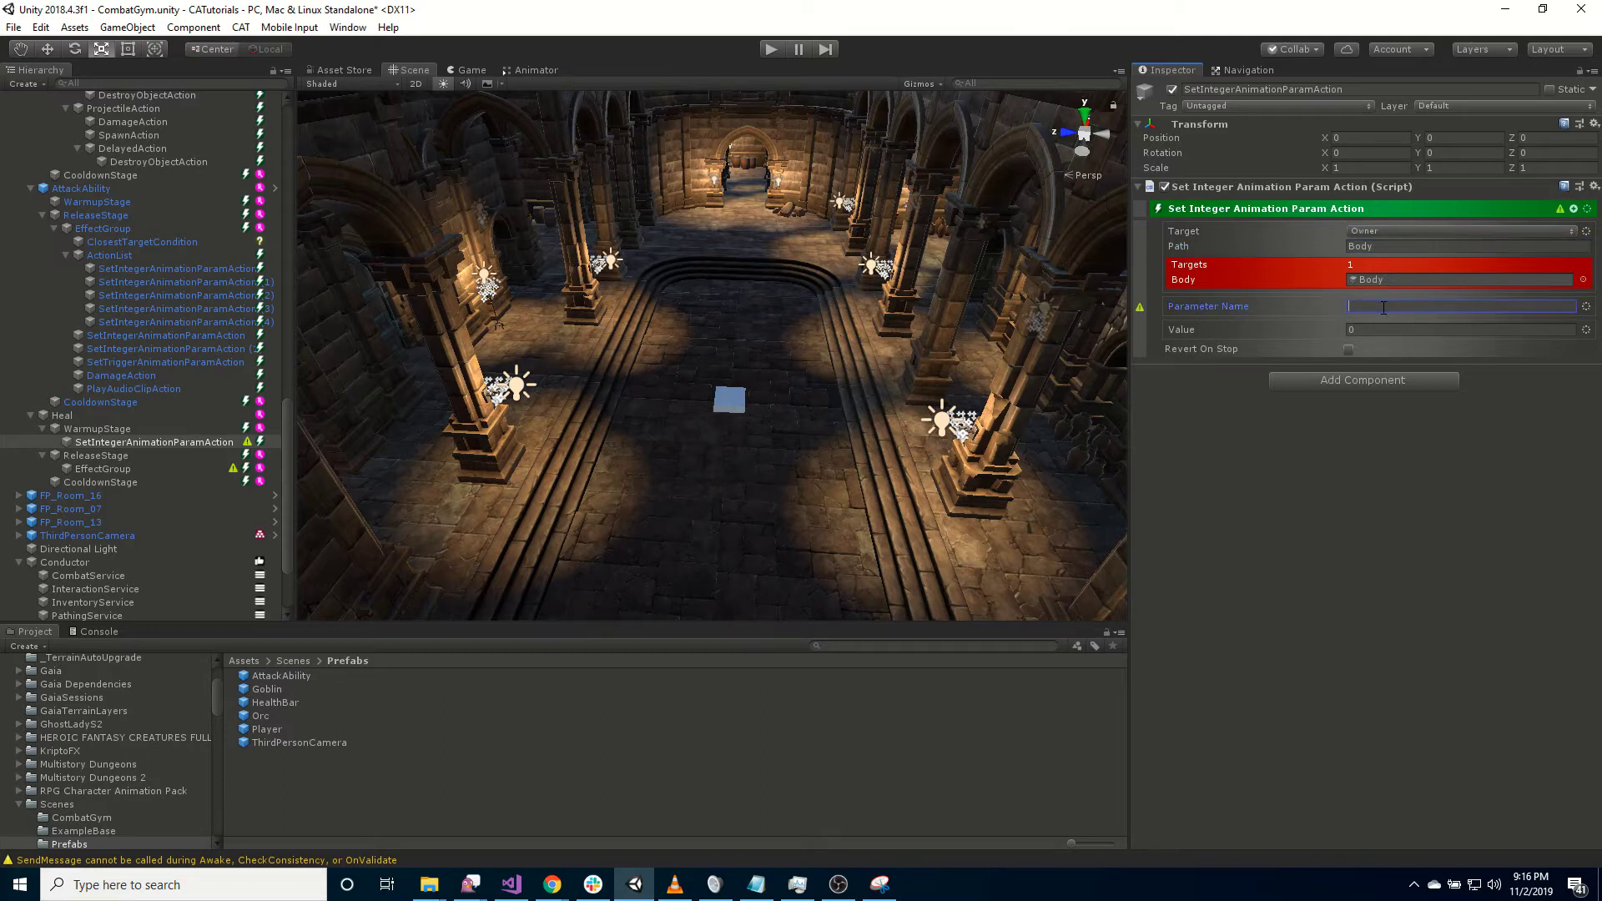
{"action": "type", "text": "RightWeapon"}
- Duplicate the RightWeapon integer action and set the copy's Parameter Name to Action and Value to 1
{"action": "left_click", "coordinate": [135, 441]}
{"action": "key", "text": "ctrl+d"}
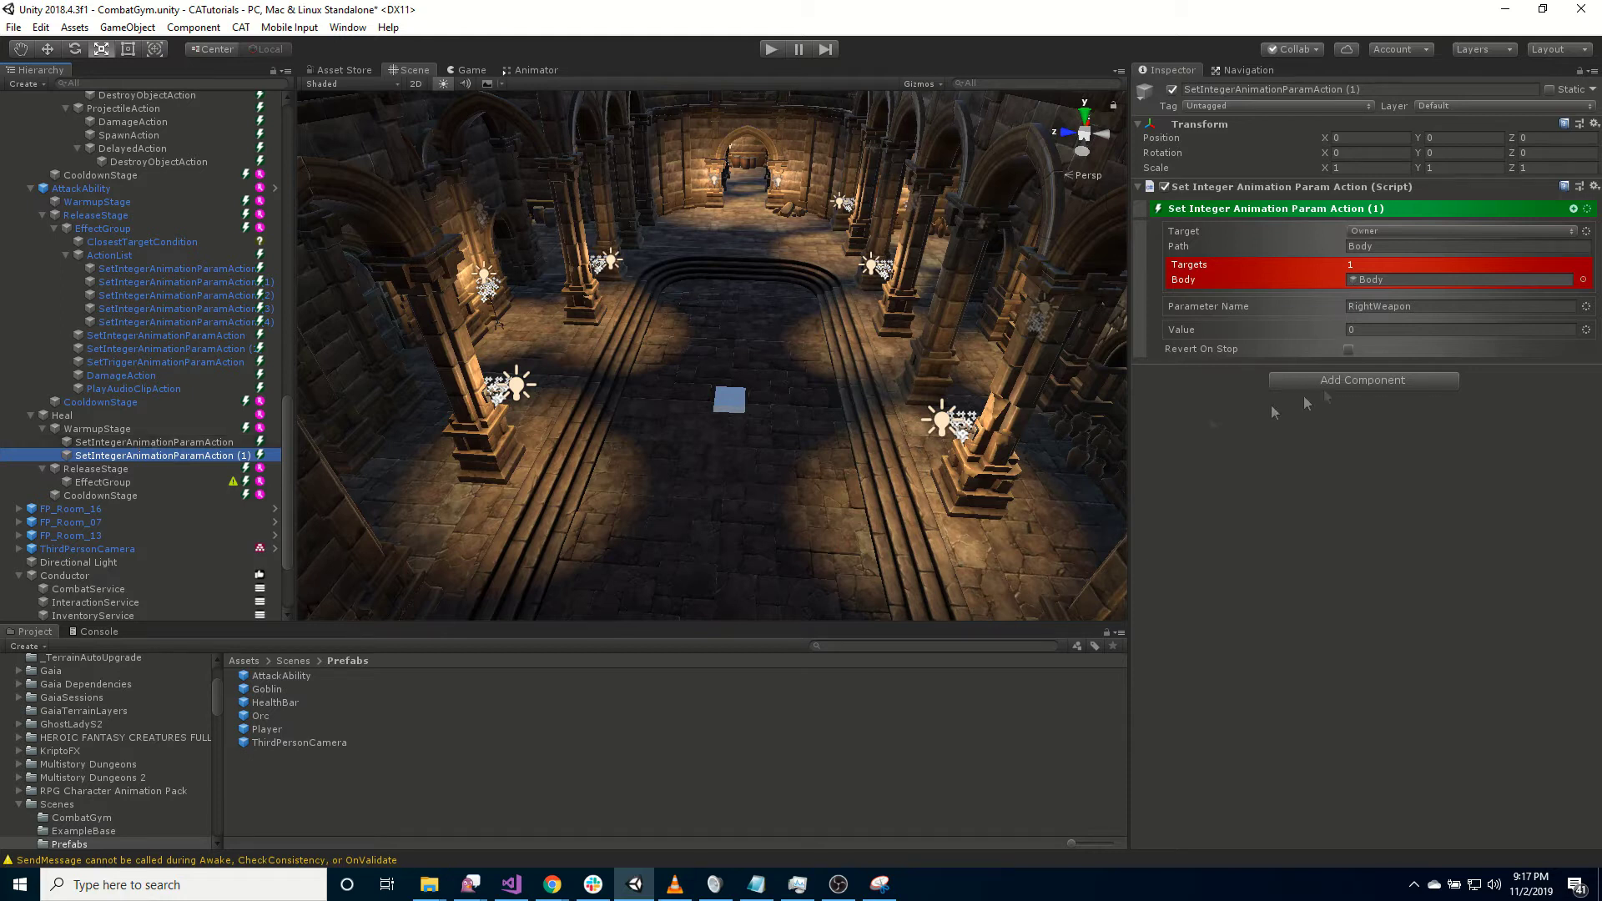
{"action": "left_click", "coordinate": [1404, 306]}
{"action": "type", "text": "Action"}
{"action": "key", "text": "Tab"}
{"action": "type", "text": "1"}
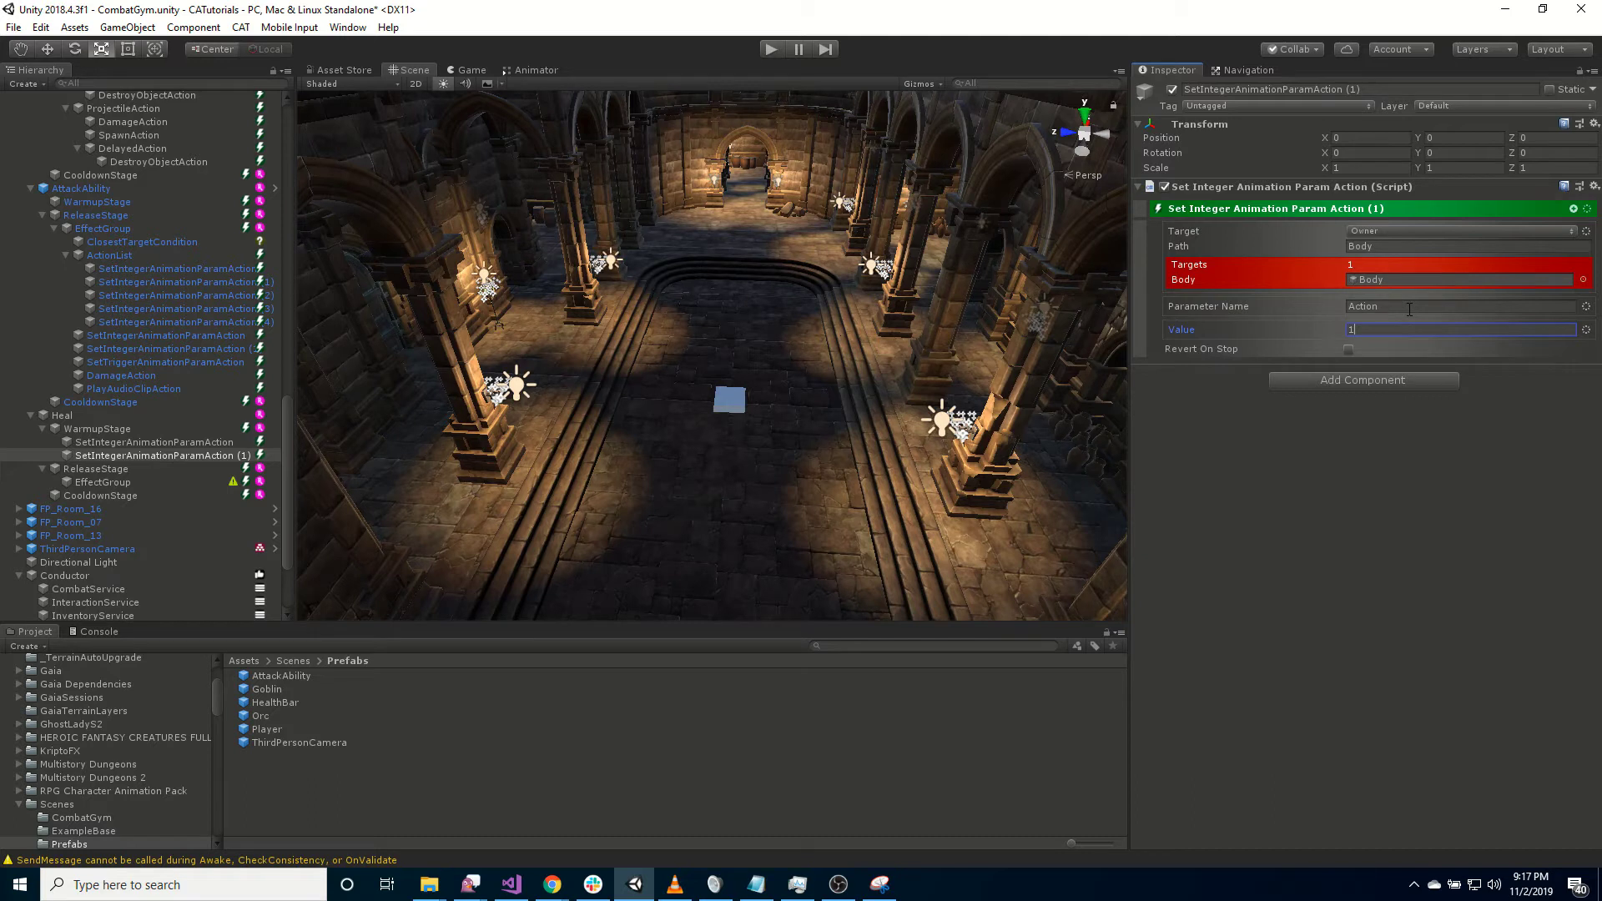
- Add a Set Trigger Animation Param action under Heal's WarmupStage
{"action": "left_click", "coordinate": [132, 431]}
{"action": "left_click", "coordinate": [1573, 209]}
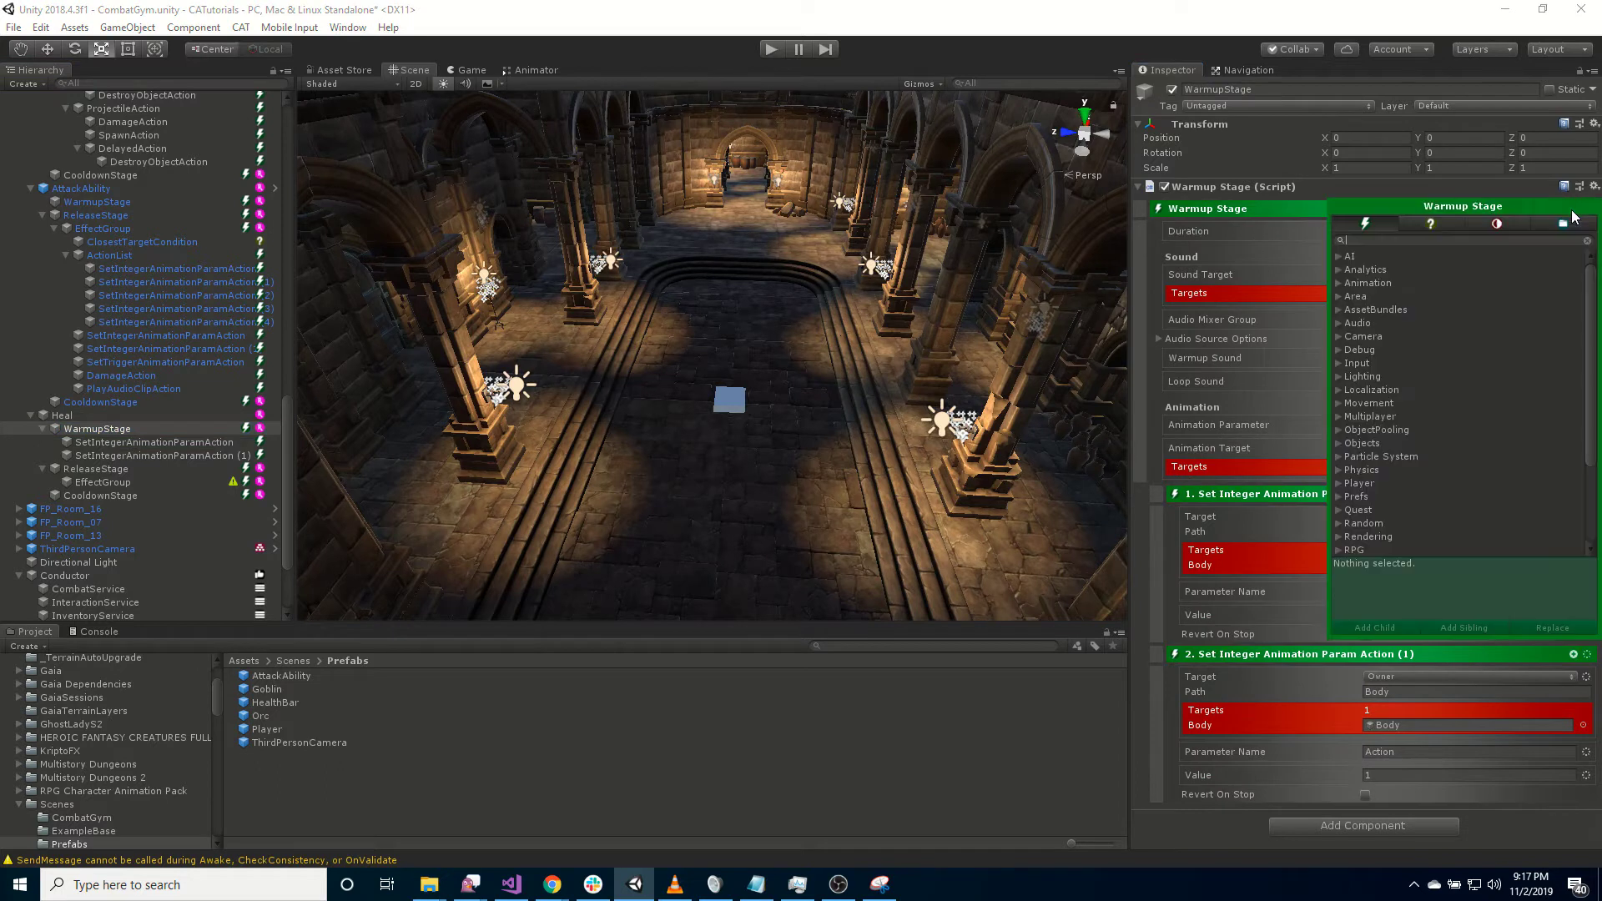
{"action": "type", "text": "trig"}
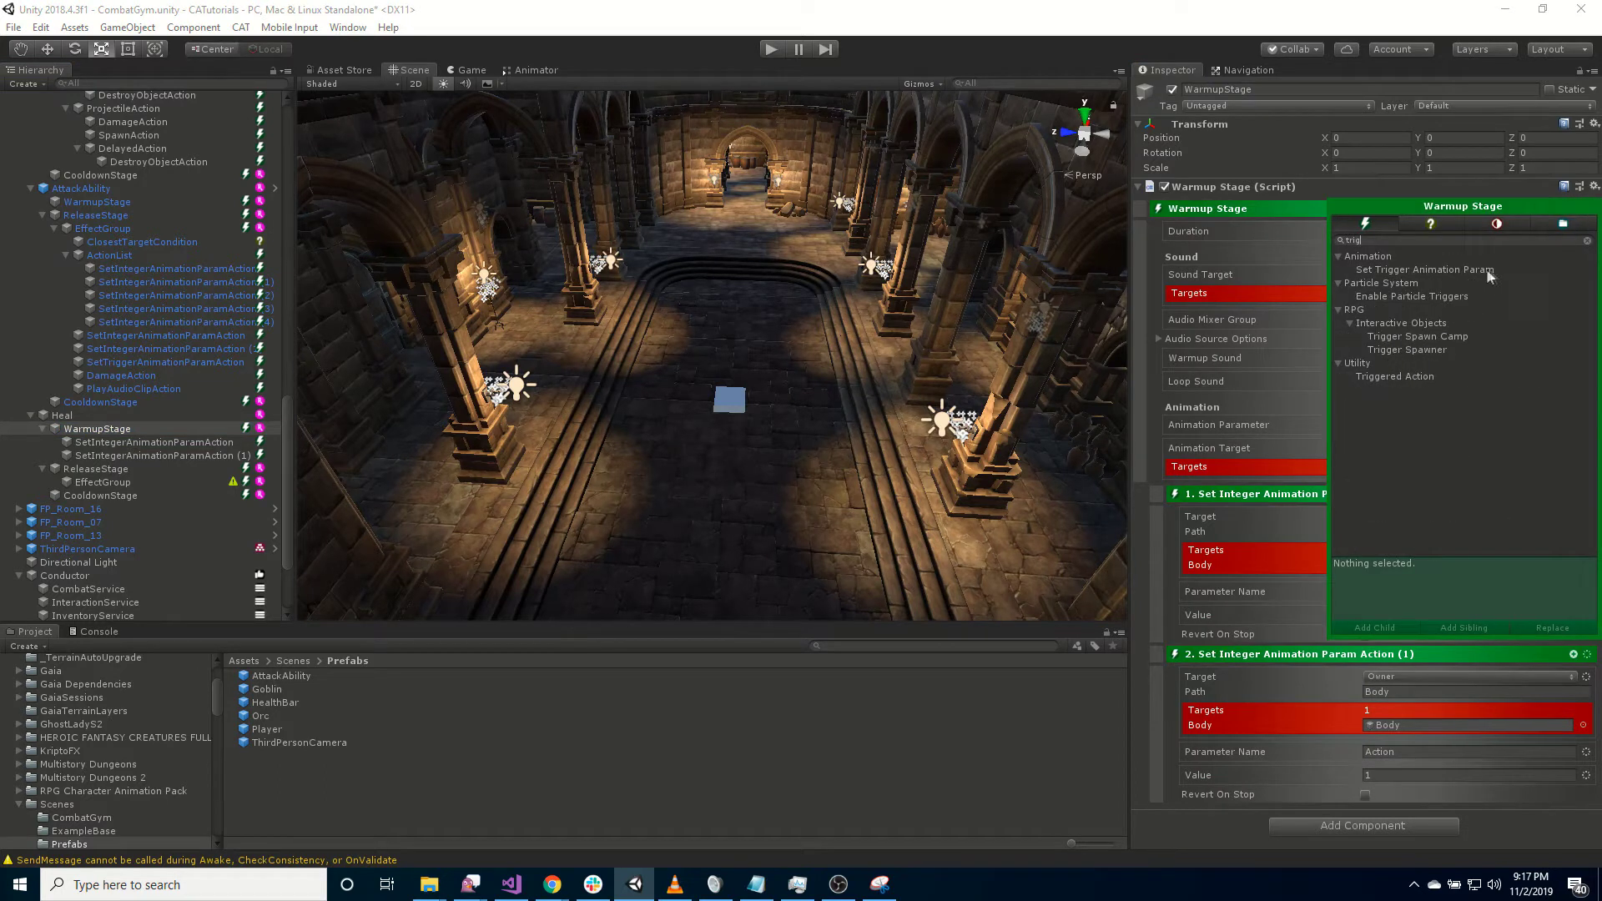
{"action": "double_click", "coordinate": [1435, 272]}
- Give the trigger action's Owner target the path Body and set its Parameter Name to InstantSwitchTrigger
{"action": "left_click", "coordinate": [174, 469]}
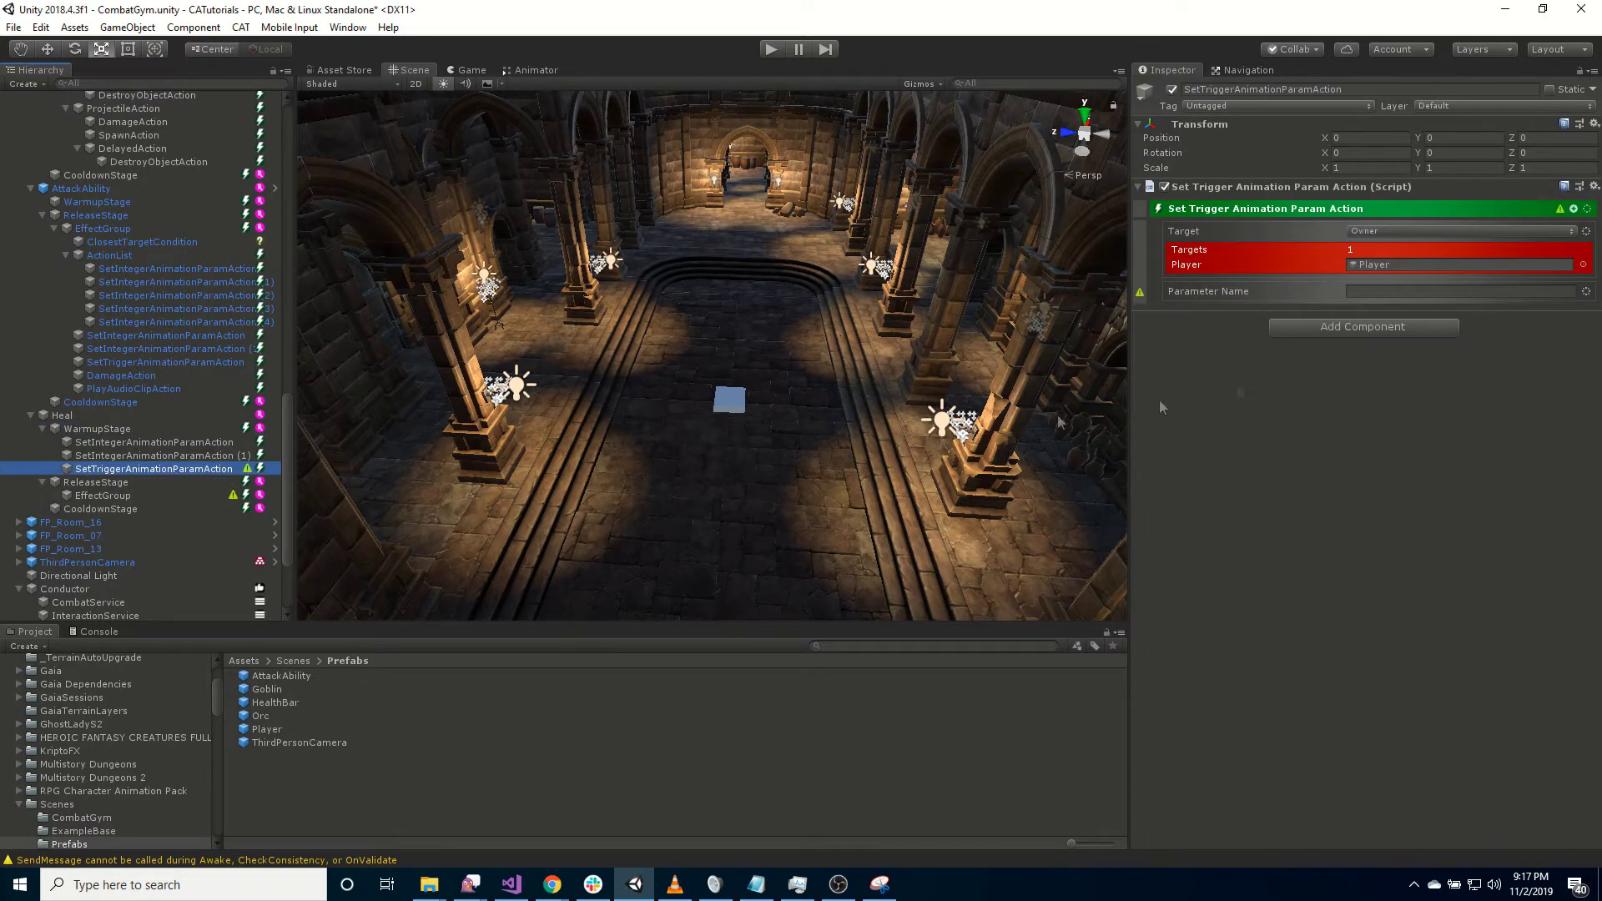
{"action": "left_click", "coordinate": [1586, 231]}
{"action": "mouse_move", "coordinate": [1527, 411]}
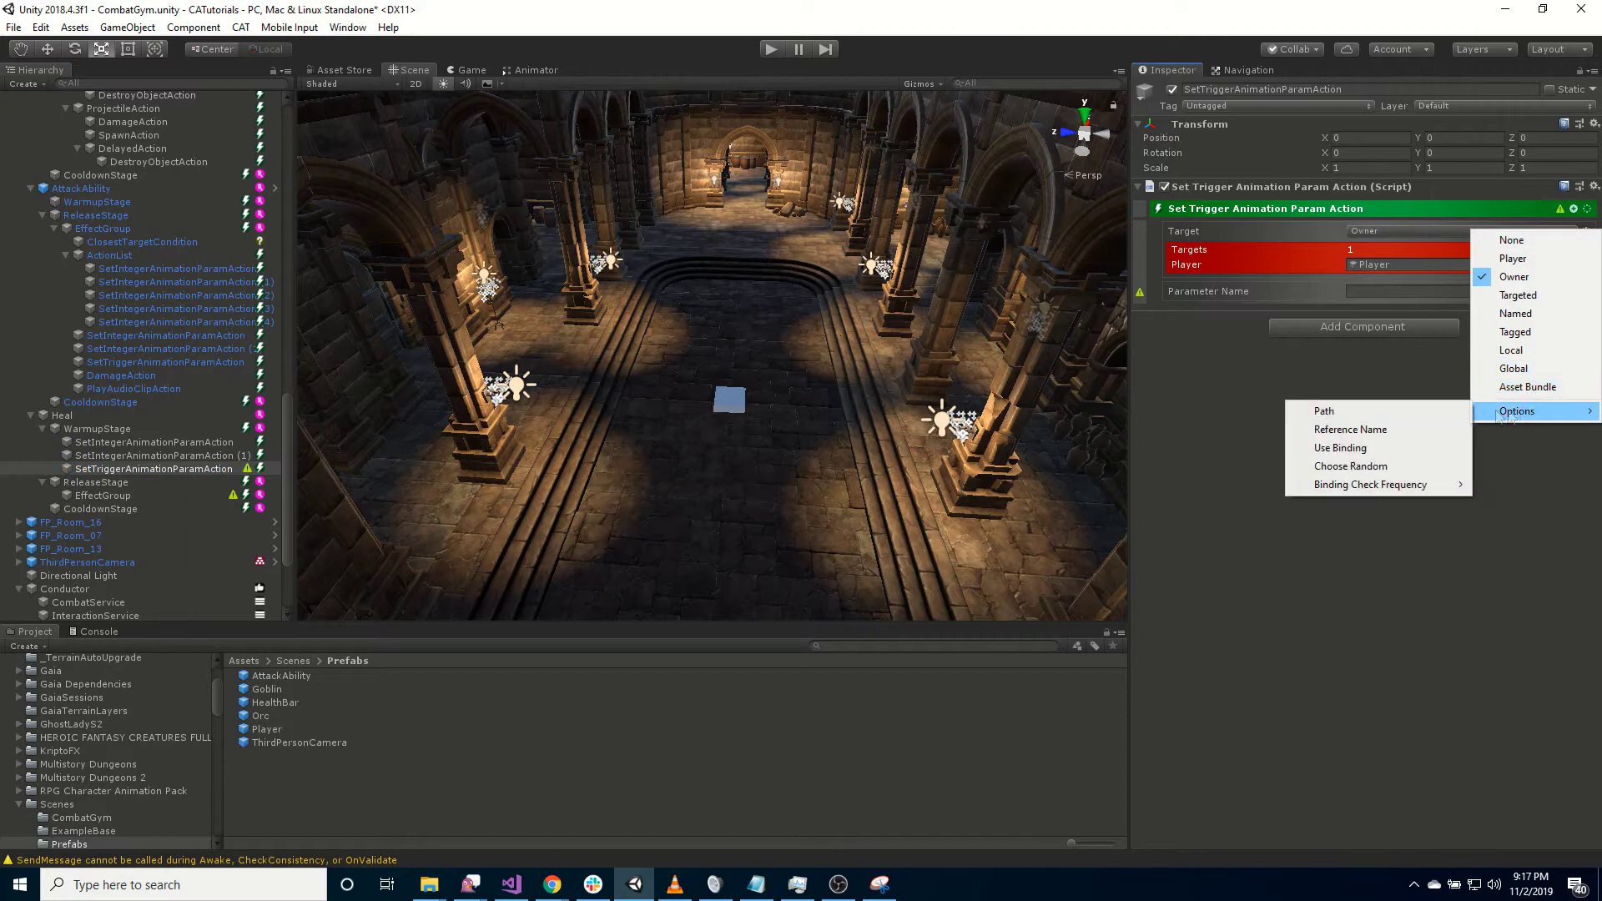
{"action": "left_click", "coordinate": [1424, 413]}
{"action": "left_click", "coordinate": [1373, 247]}
{"action": "type", "text": "Body"}
{"action": "left_click", "coordinate": [1367, 307]}
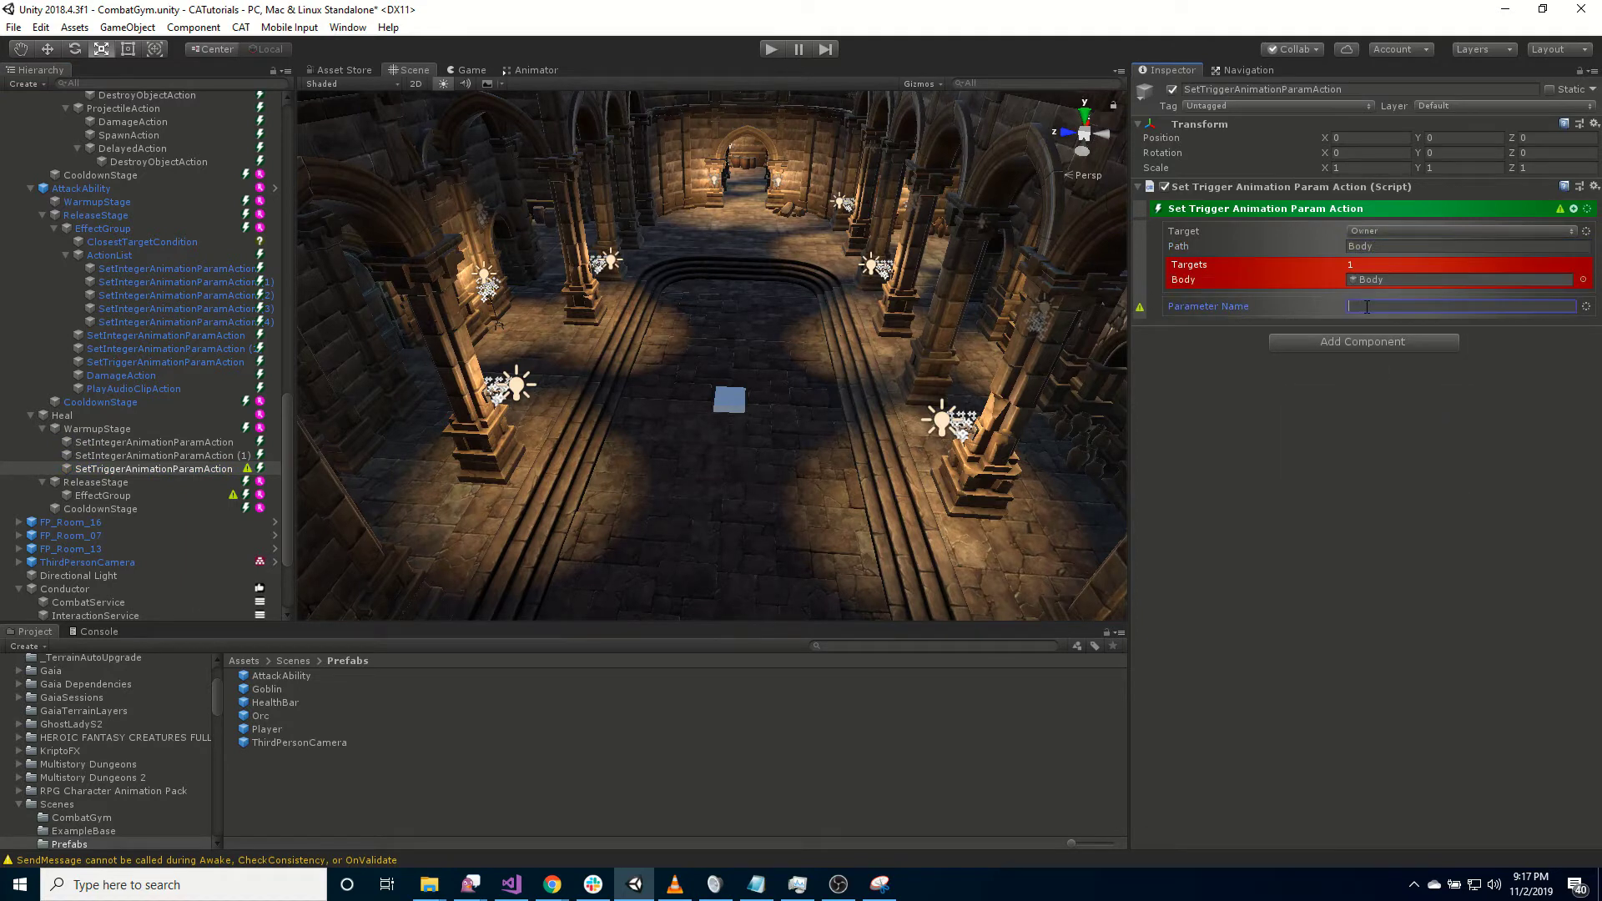
{"action": "type", "text": "InstantSwitchTrigger"}
- Add a Spawn Action under Heal's WarmupStage
{"action": "left_click", "coordinate": [98, 429]}
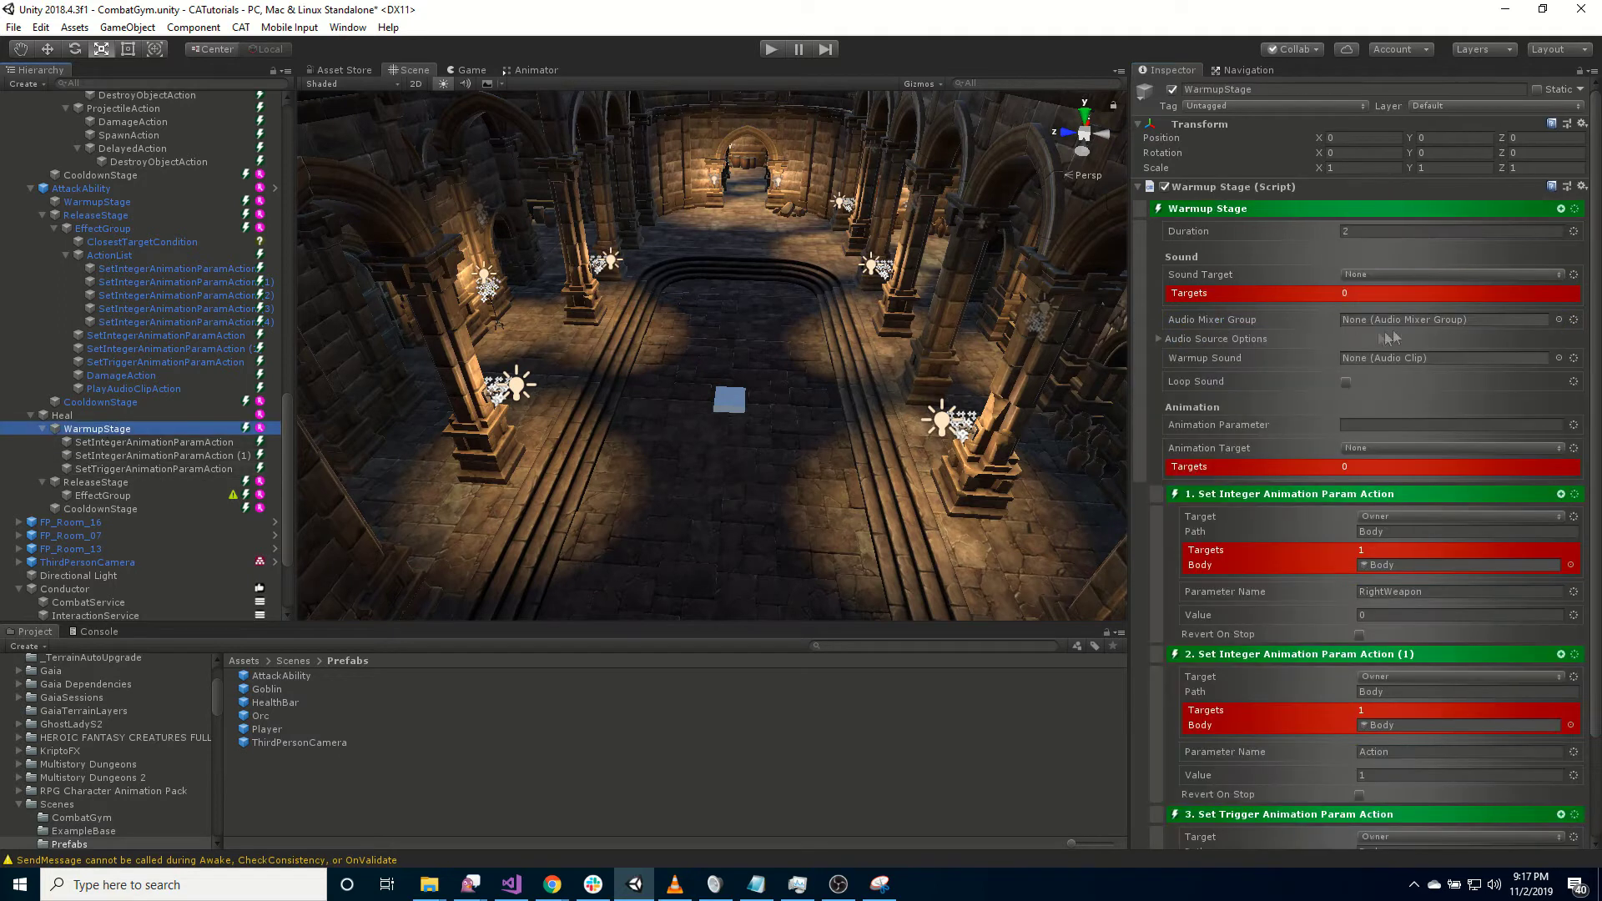
{"action": "left_click", "coordinate": [1560, 209]}
{"action": "type", "text": "spawn"}
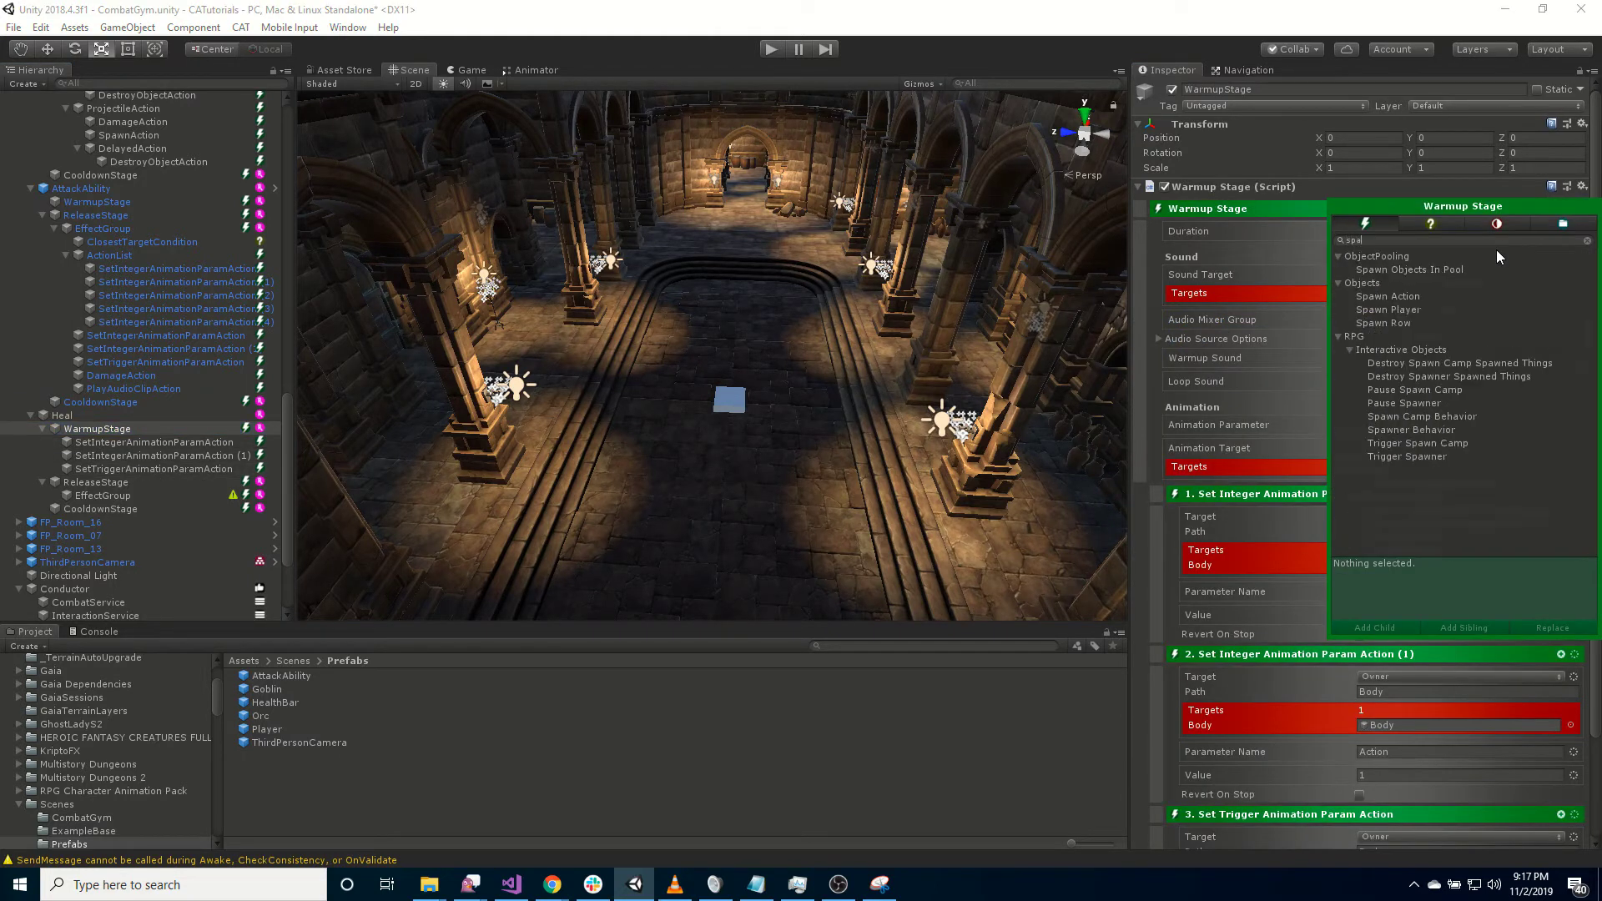
{"action": "double_click", "coordinate": [1403, 297]}
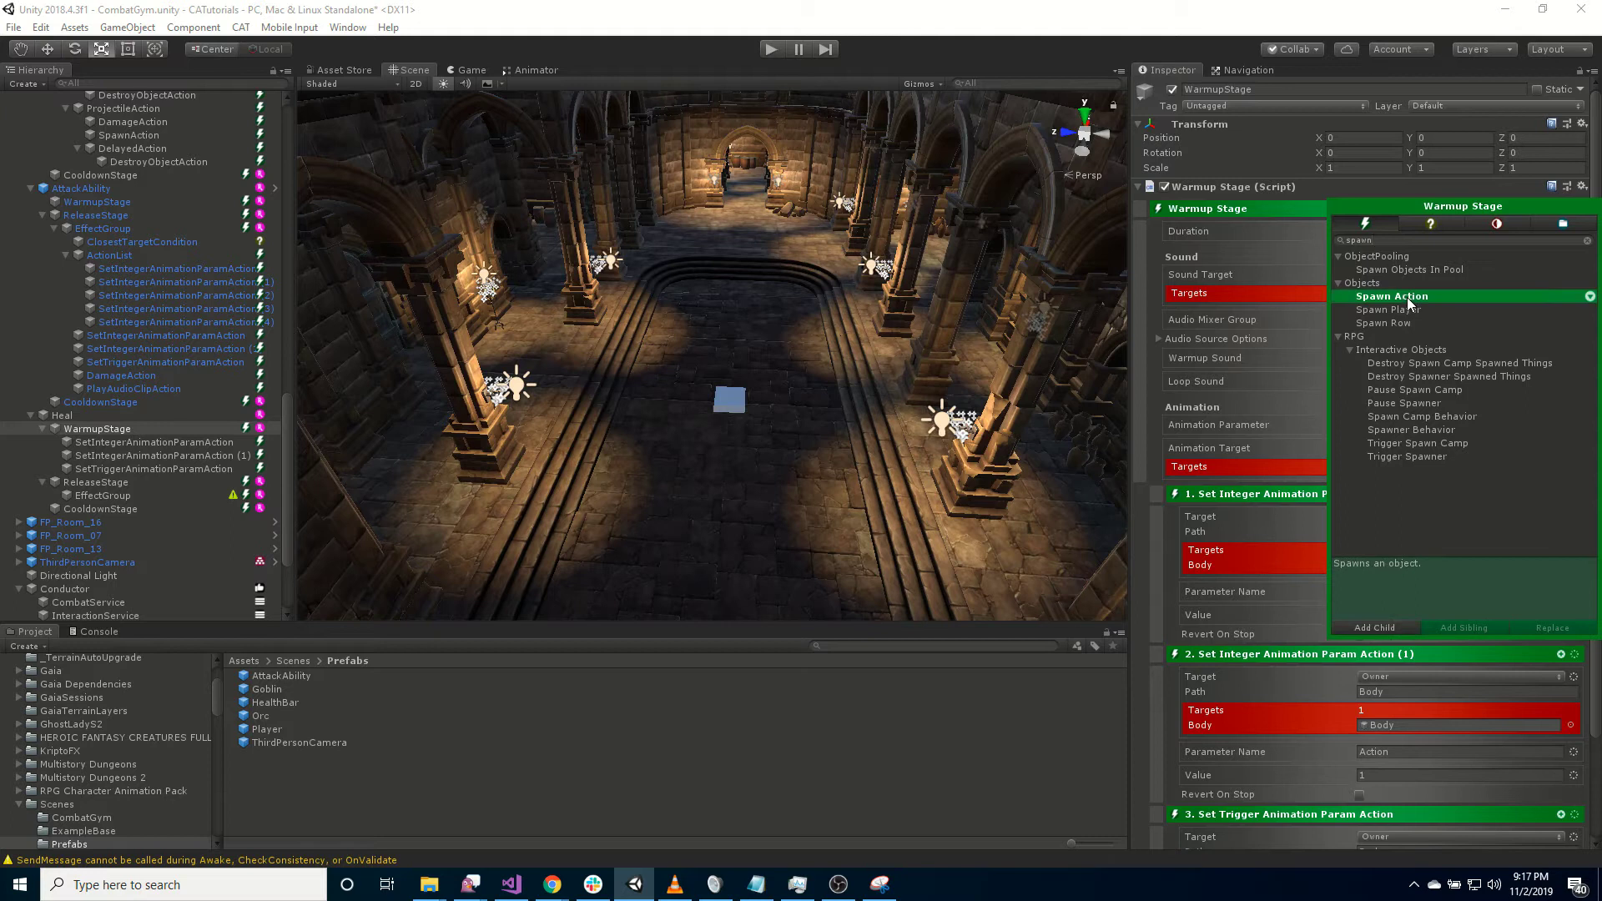
- Find the StartFog prefab in the project assets and assign it as the Spawn Action's Prefab
{"action": "left_click", "coordinate": [105, 483]}
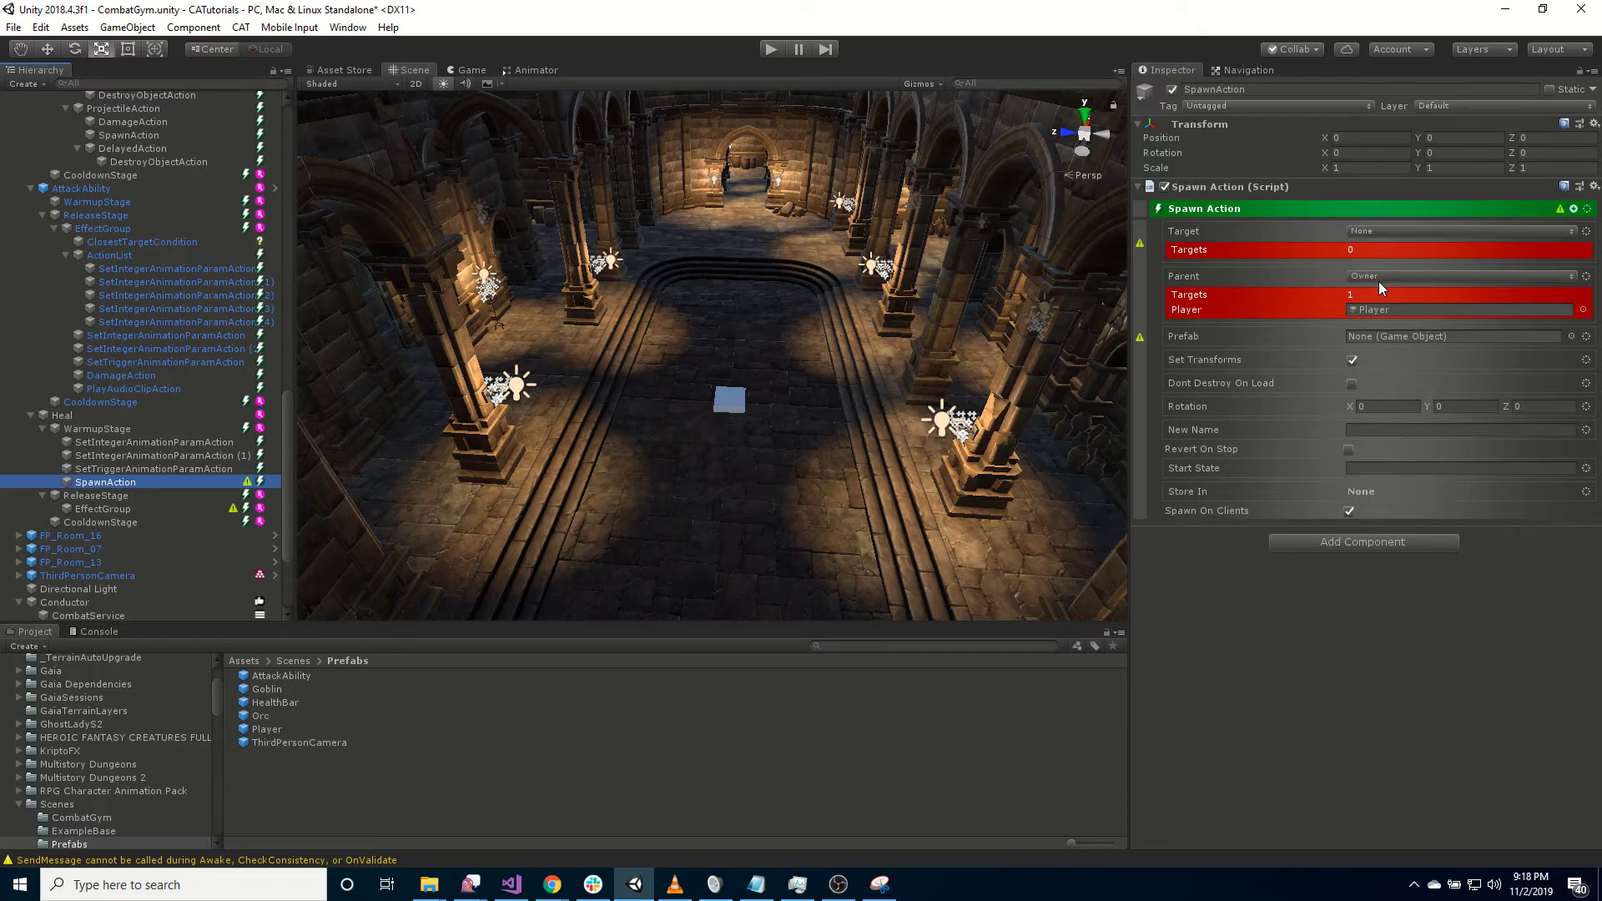
{"action": "left_click", "coordinate": [950, 643]}
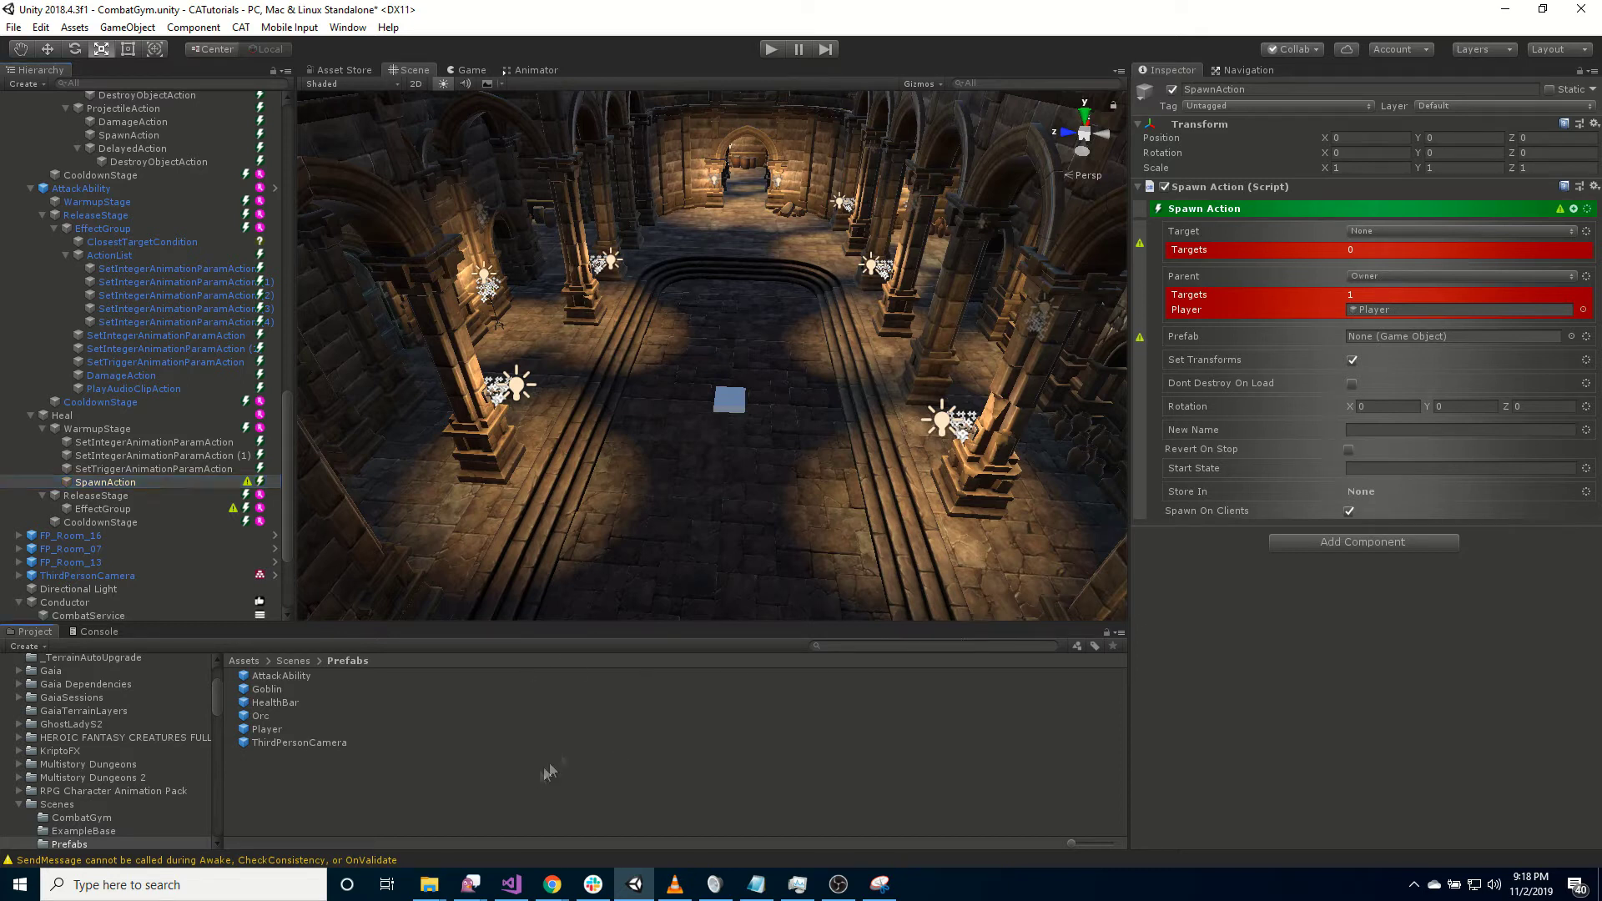
{"action": "type", "text": "startomg"}
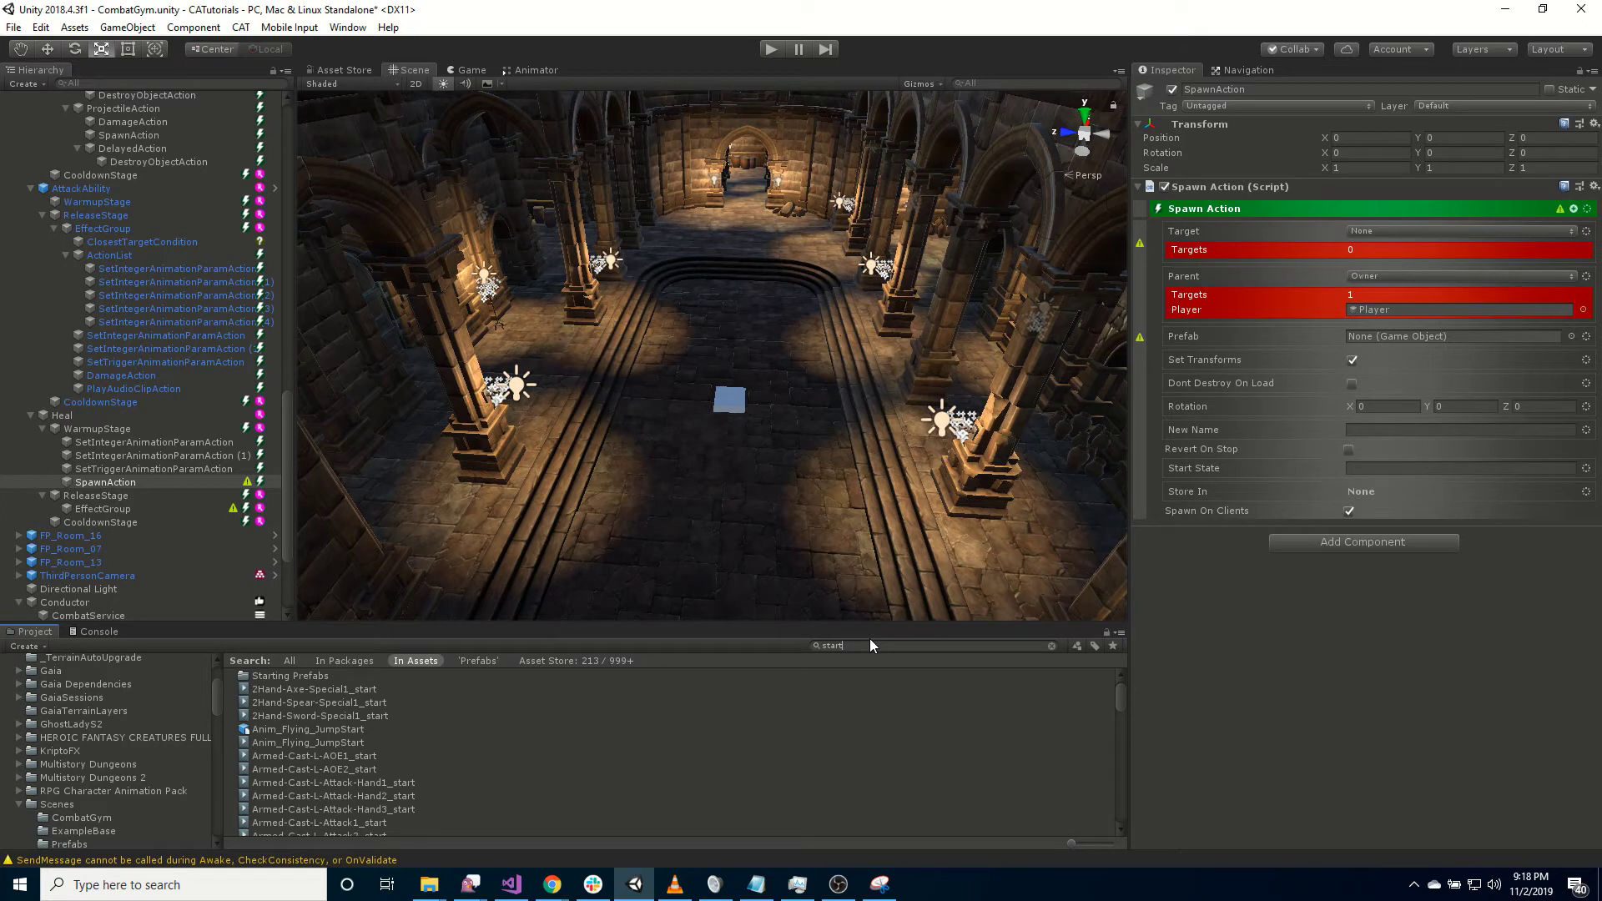
{"action": "type", "text": "Fog"}
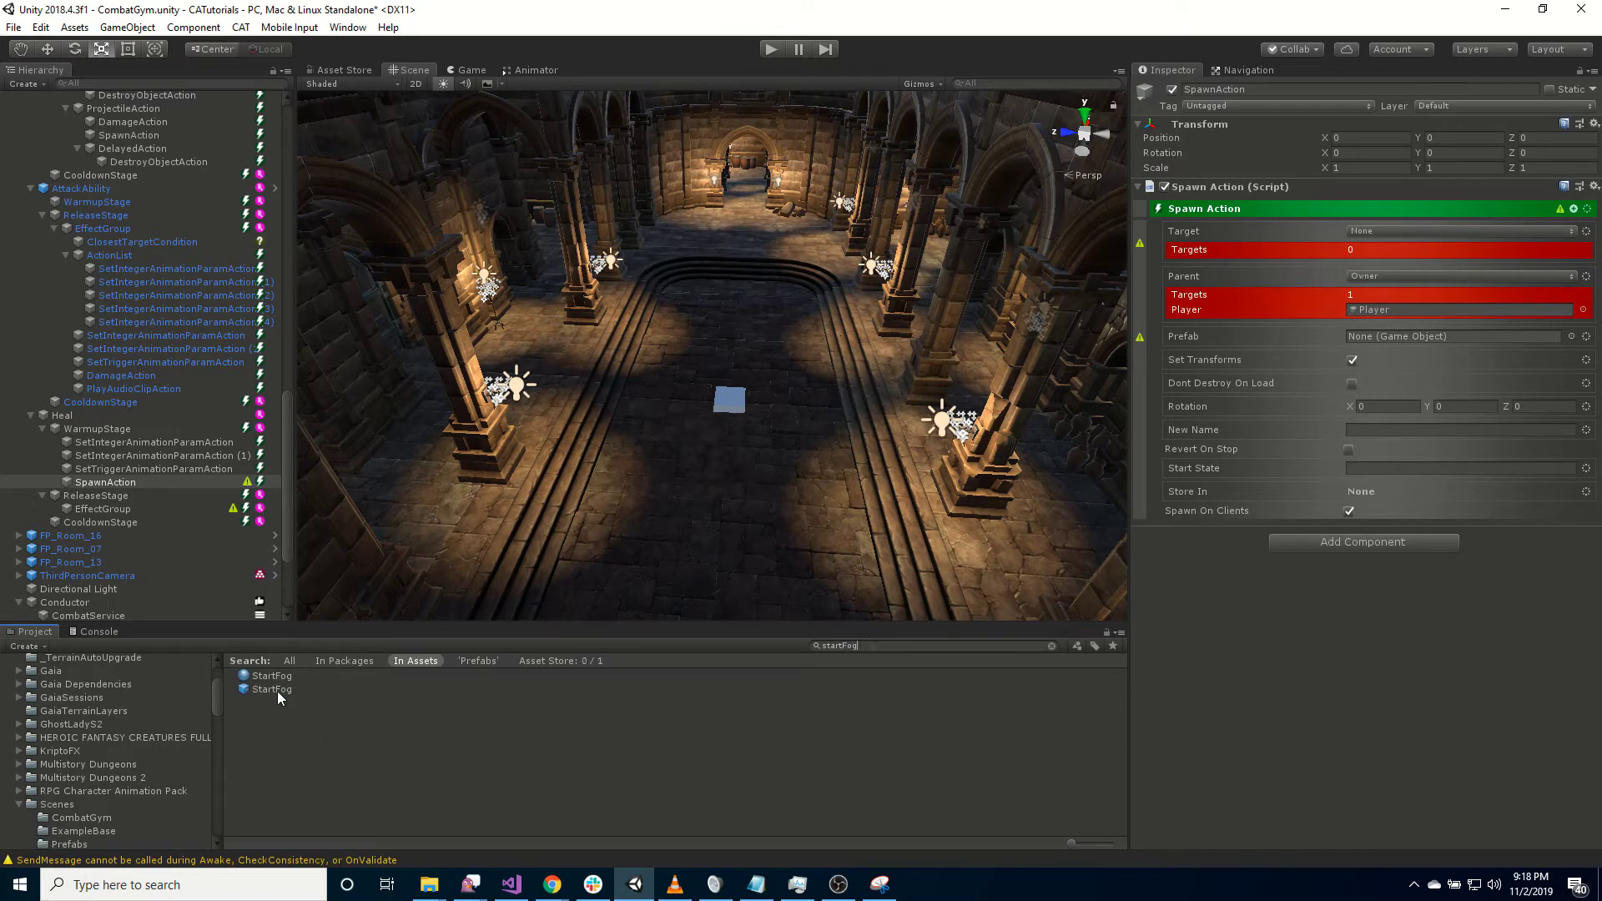
{"action": "left_click", "coordinate": [277, 691]}
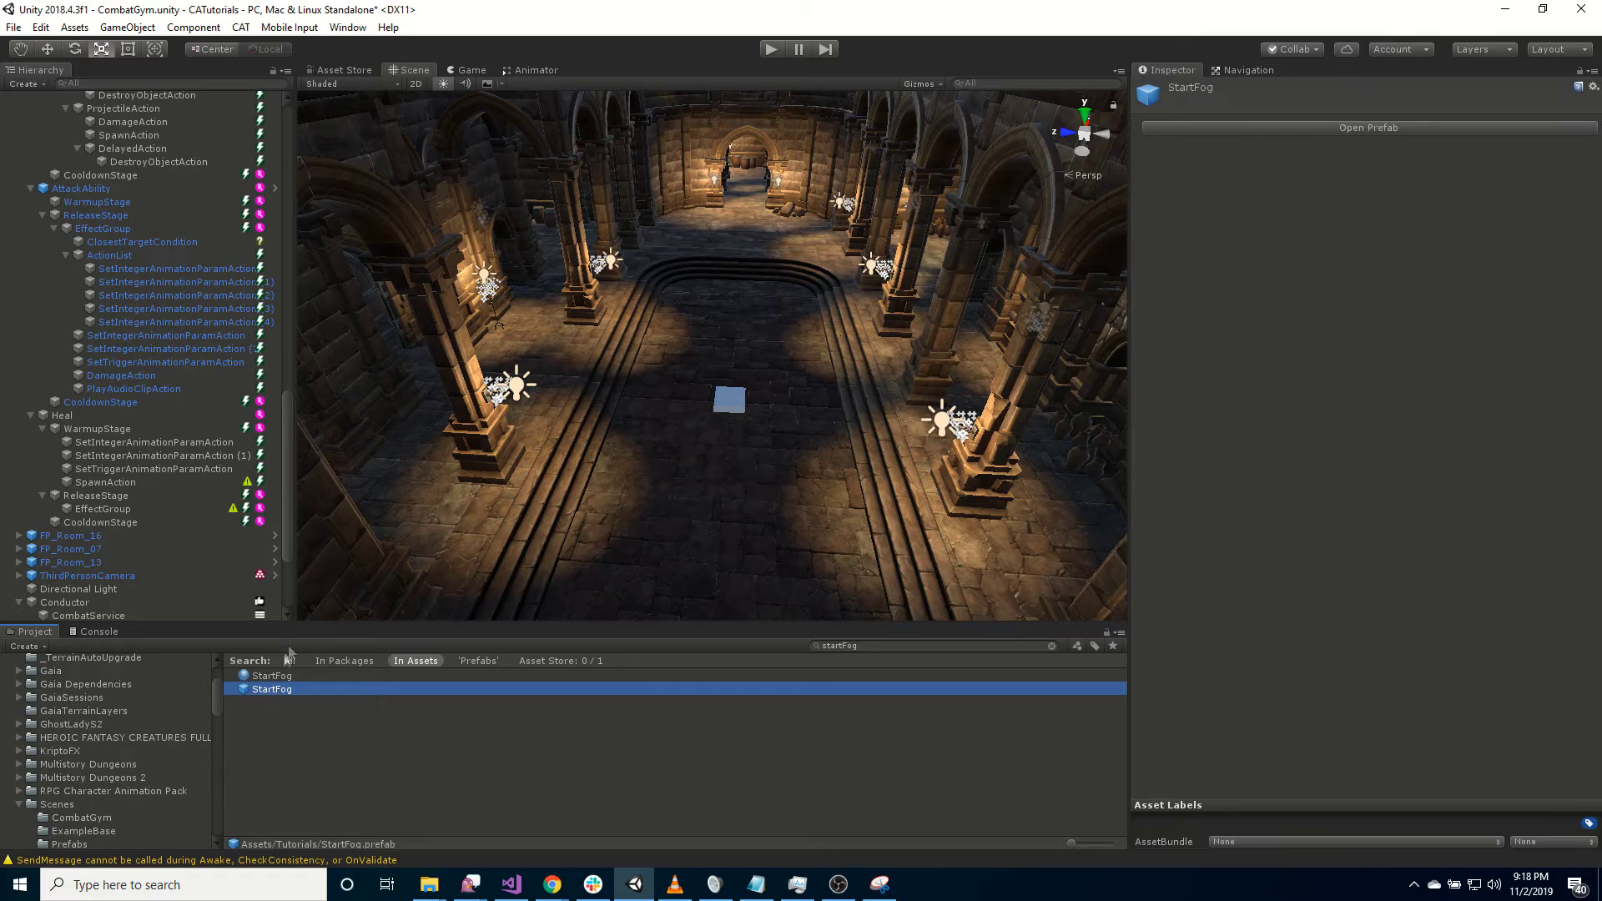
{"action": "left_click", "coordinate": [132, 481]}
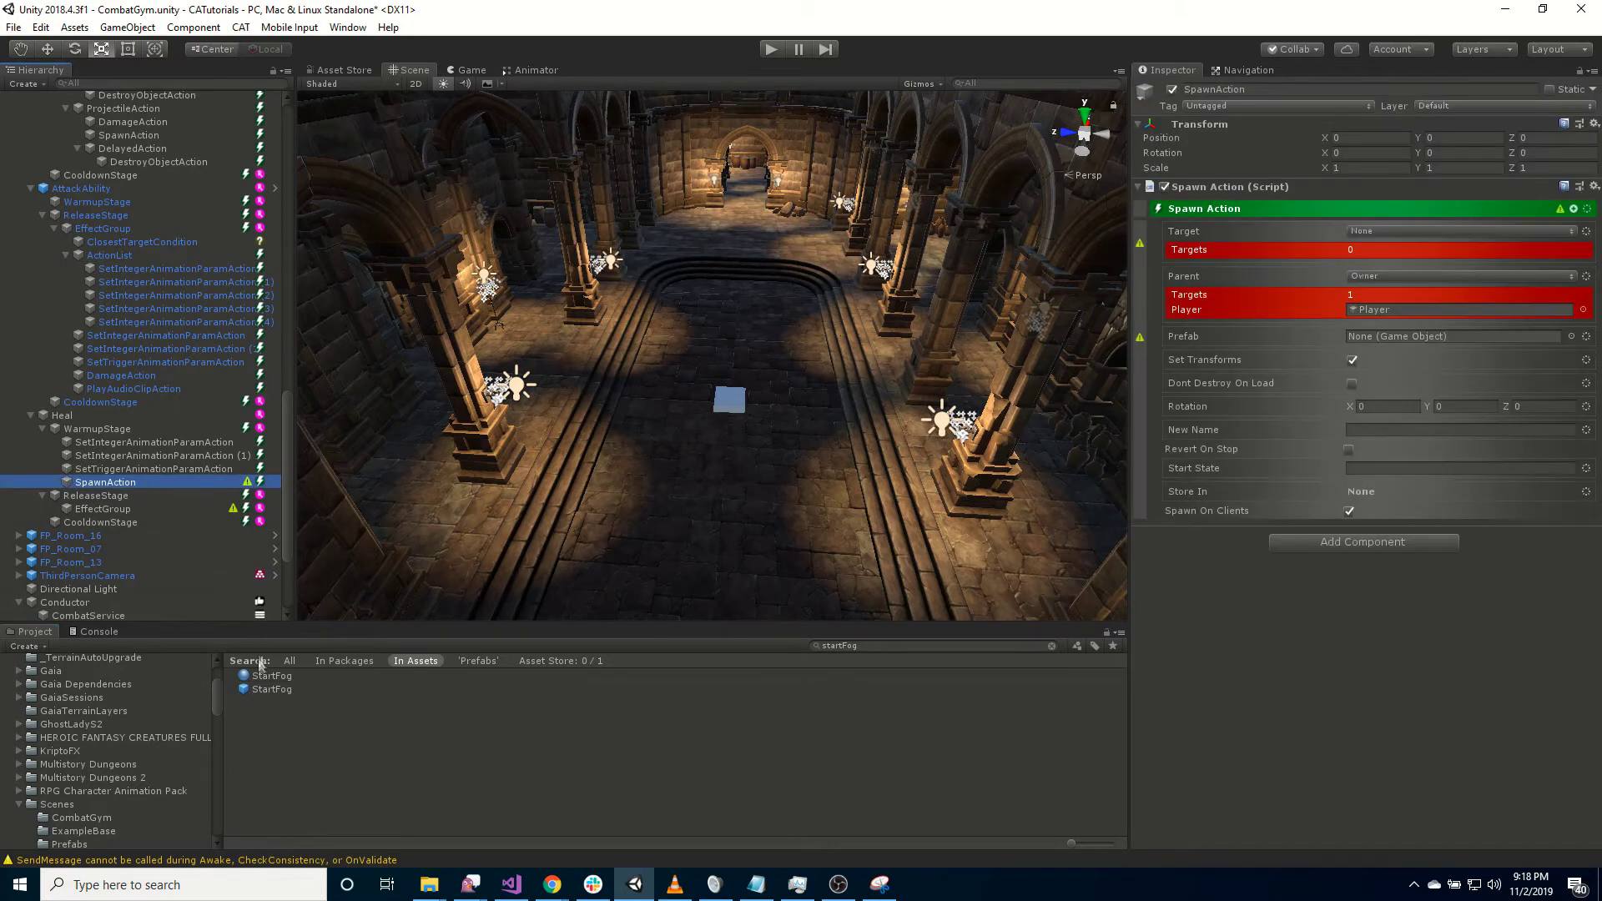
{"action": "left_click_drag", "start_coordinate": [265, 691], "coordinate": [1402, 337]}
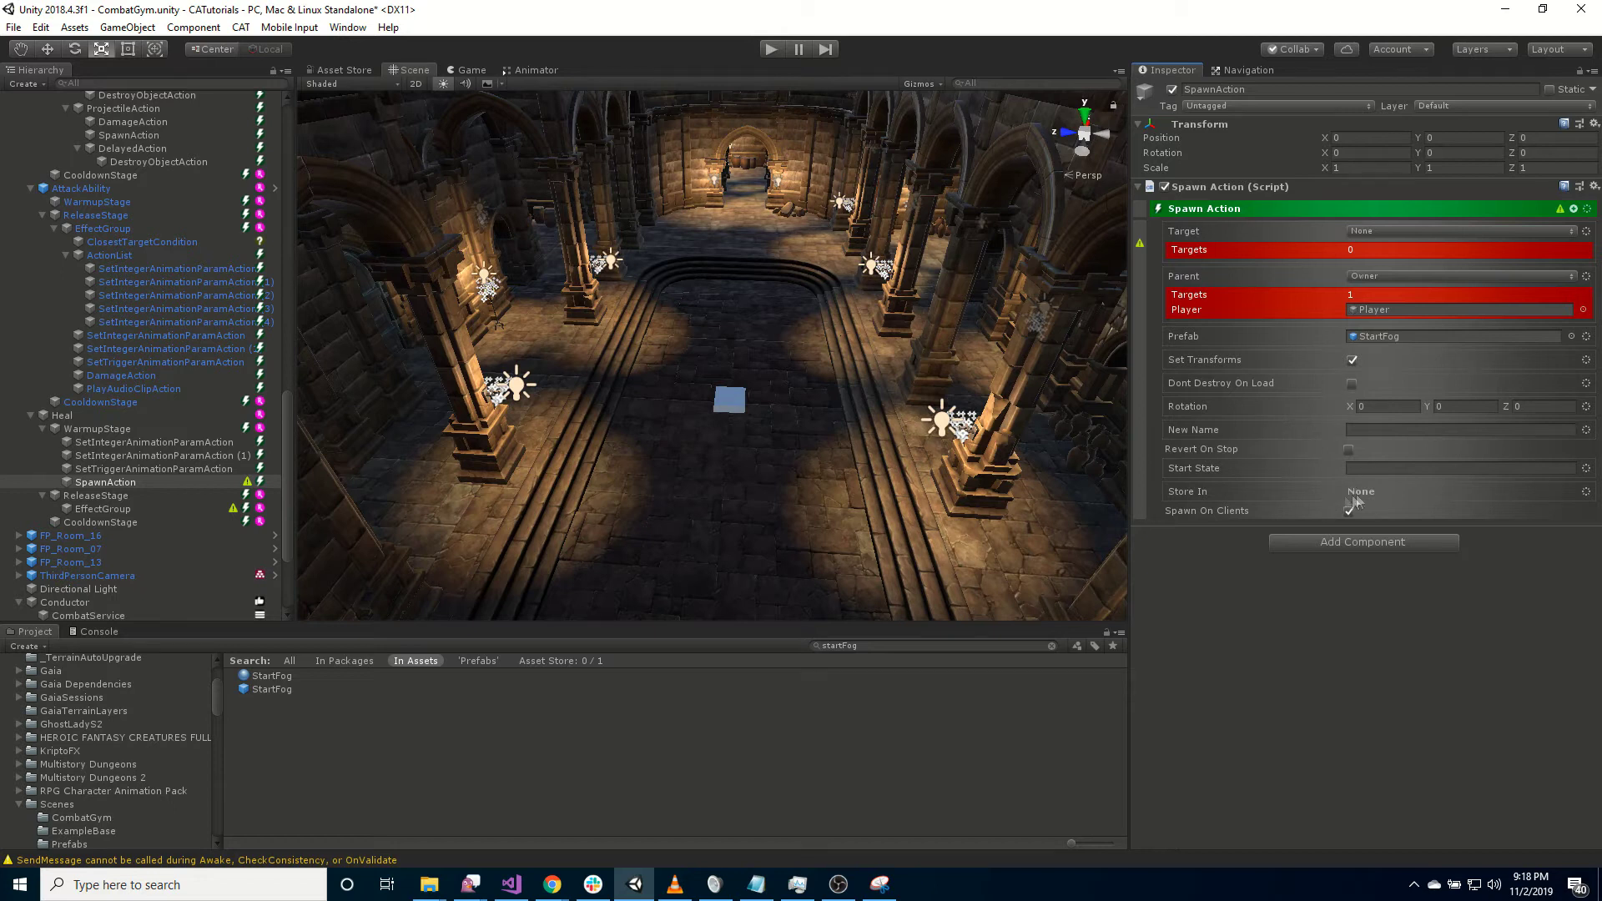
- Store the Spawn Action's spawned object in a Local reference named Spawned
{"action": "left_click", "coordinate": [1584, 498]}
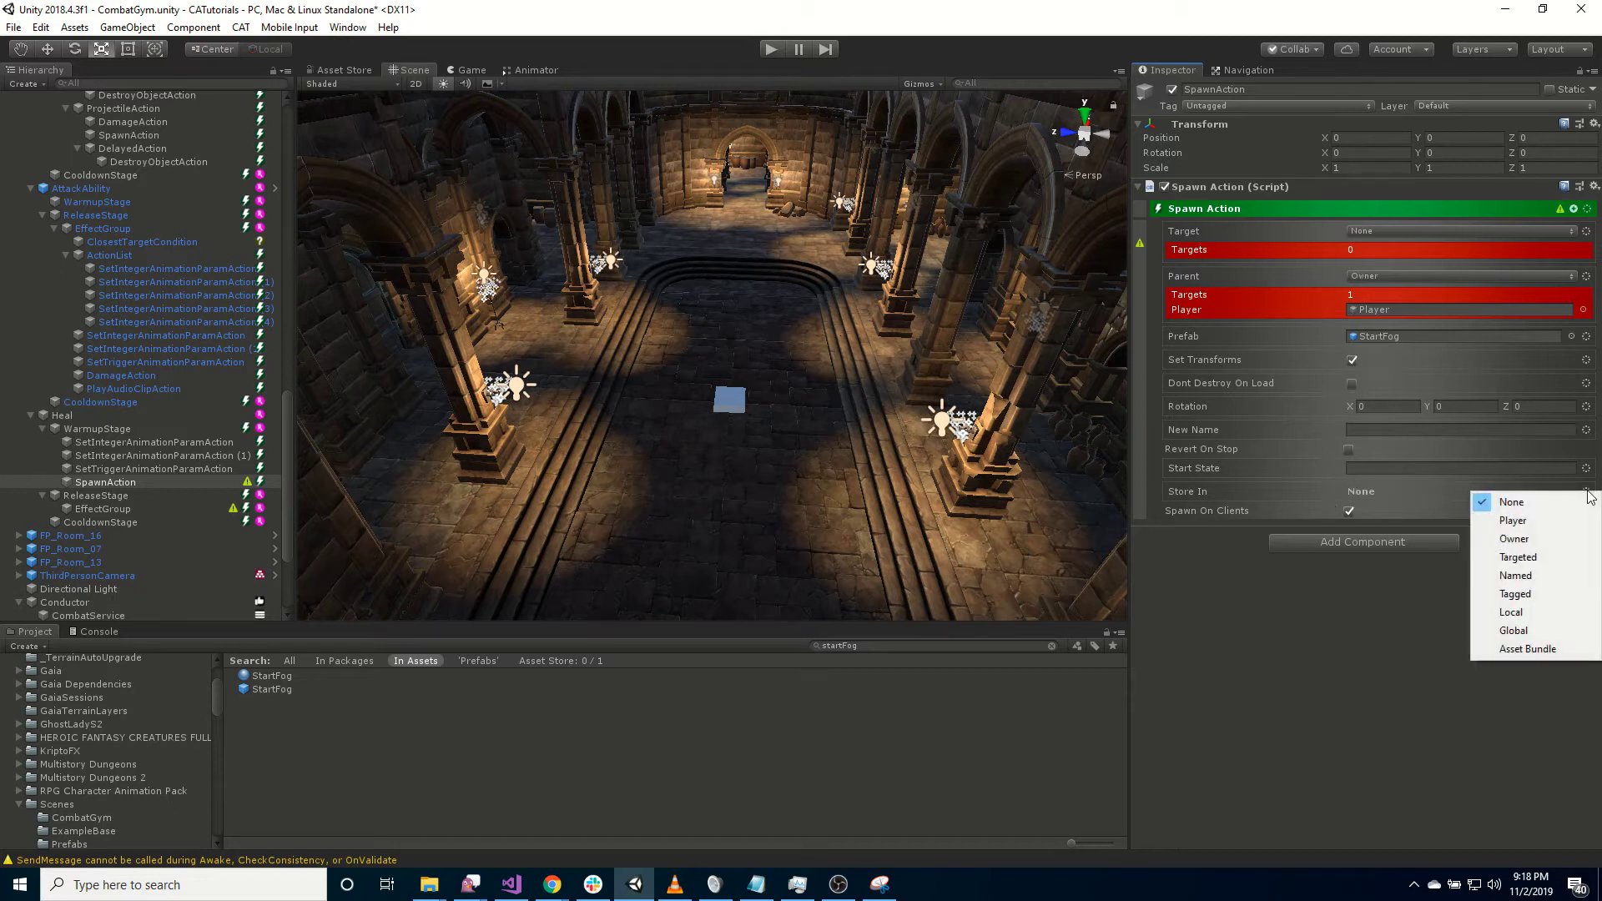
{"action": "left_click", "coordinate": [1536, 616]}
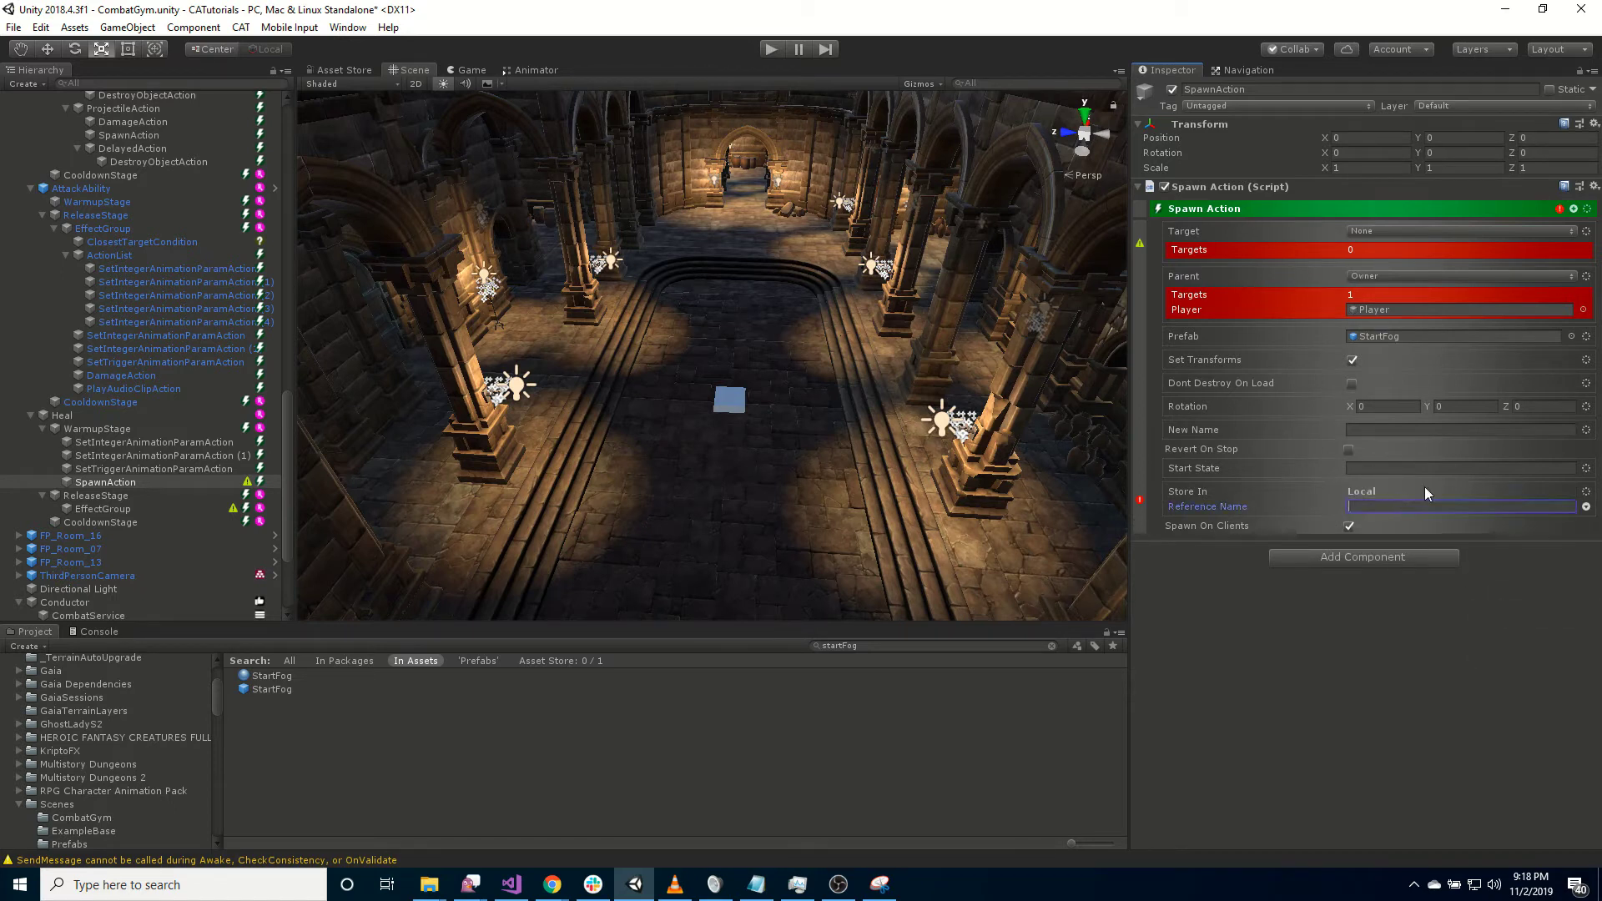
{"action": "type", "text": "Spa"}
{"action": "key", "text": "alt+Tab"}
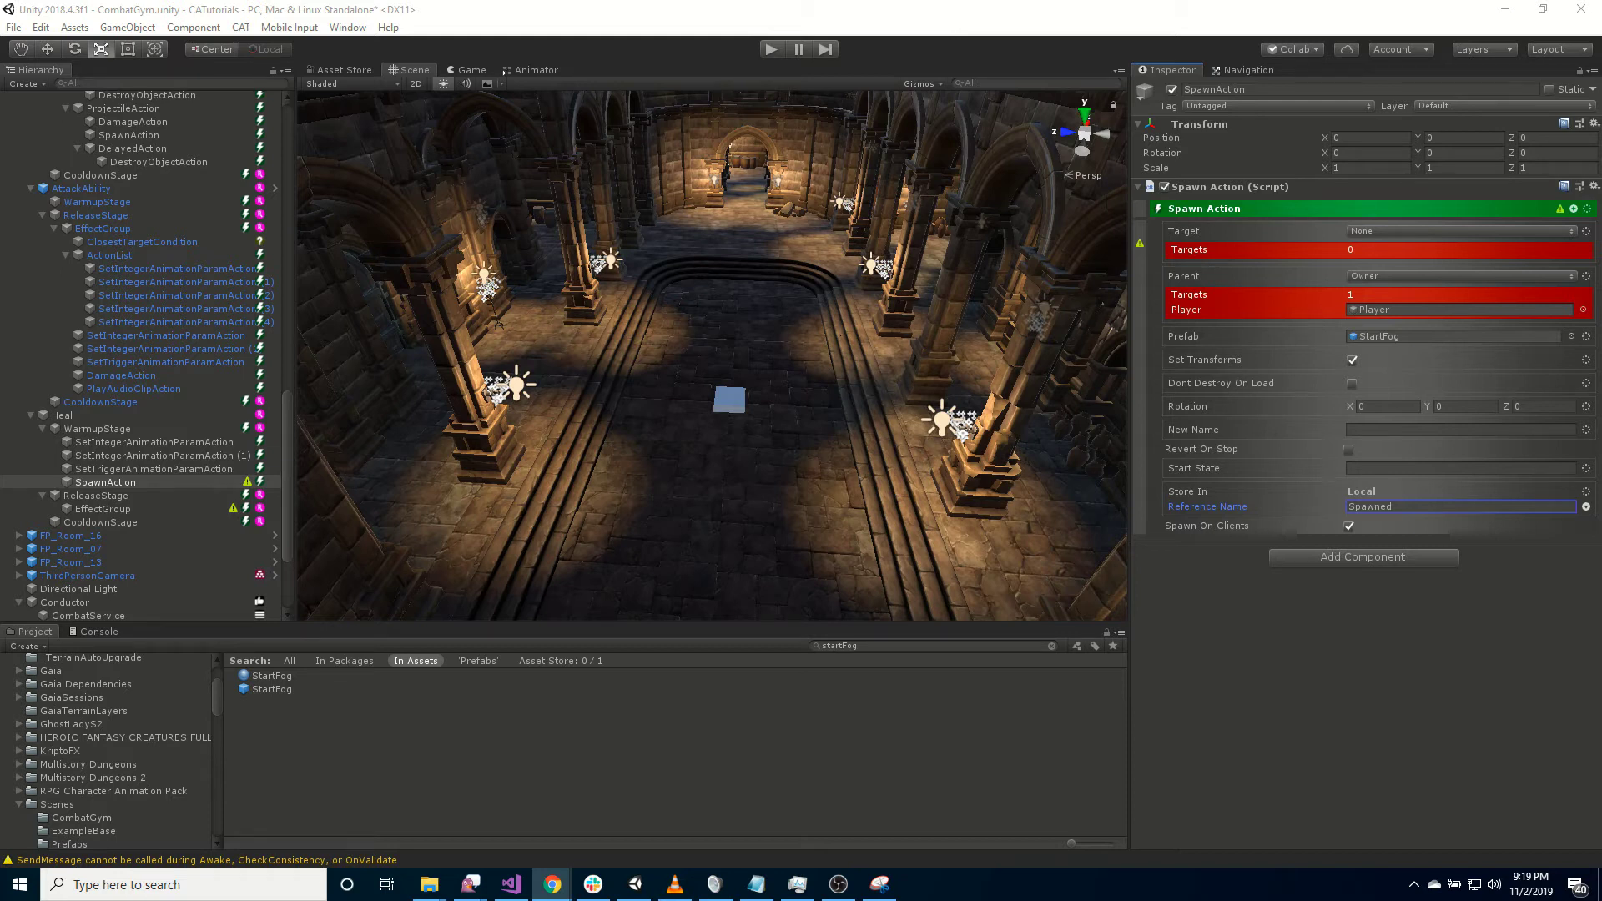
- Add a Frame Delayed action under Heal's WarmupStage
{"action": "left_click", "coordinate": [111, 429]}
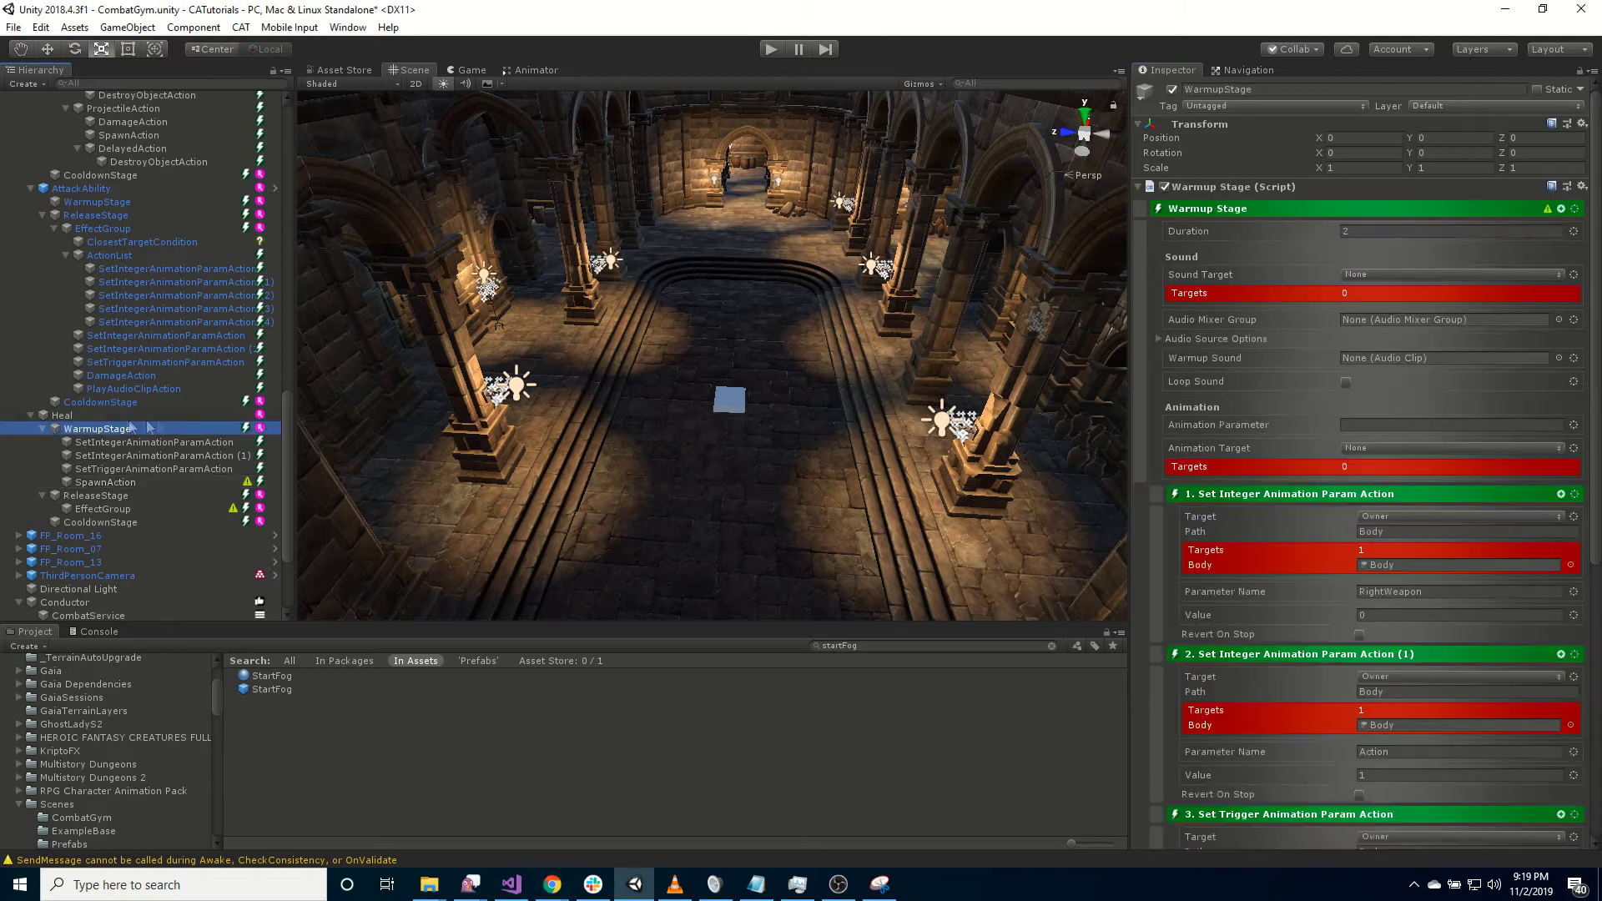
{"action": "left_click", "coordinate": [1562, 210]}
{"action": "type", "text": "fra"}
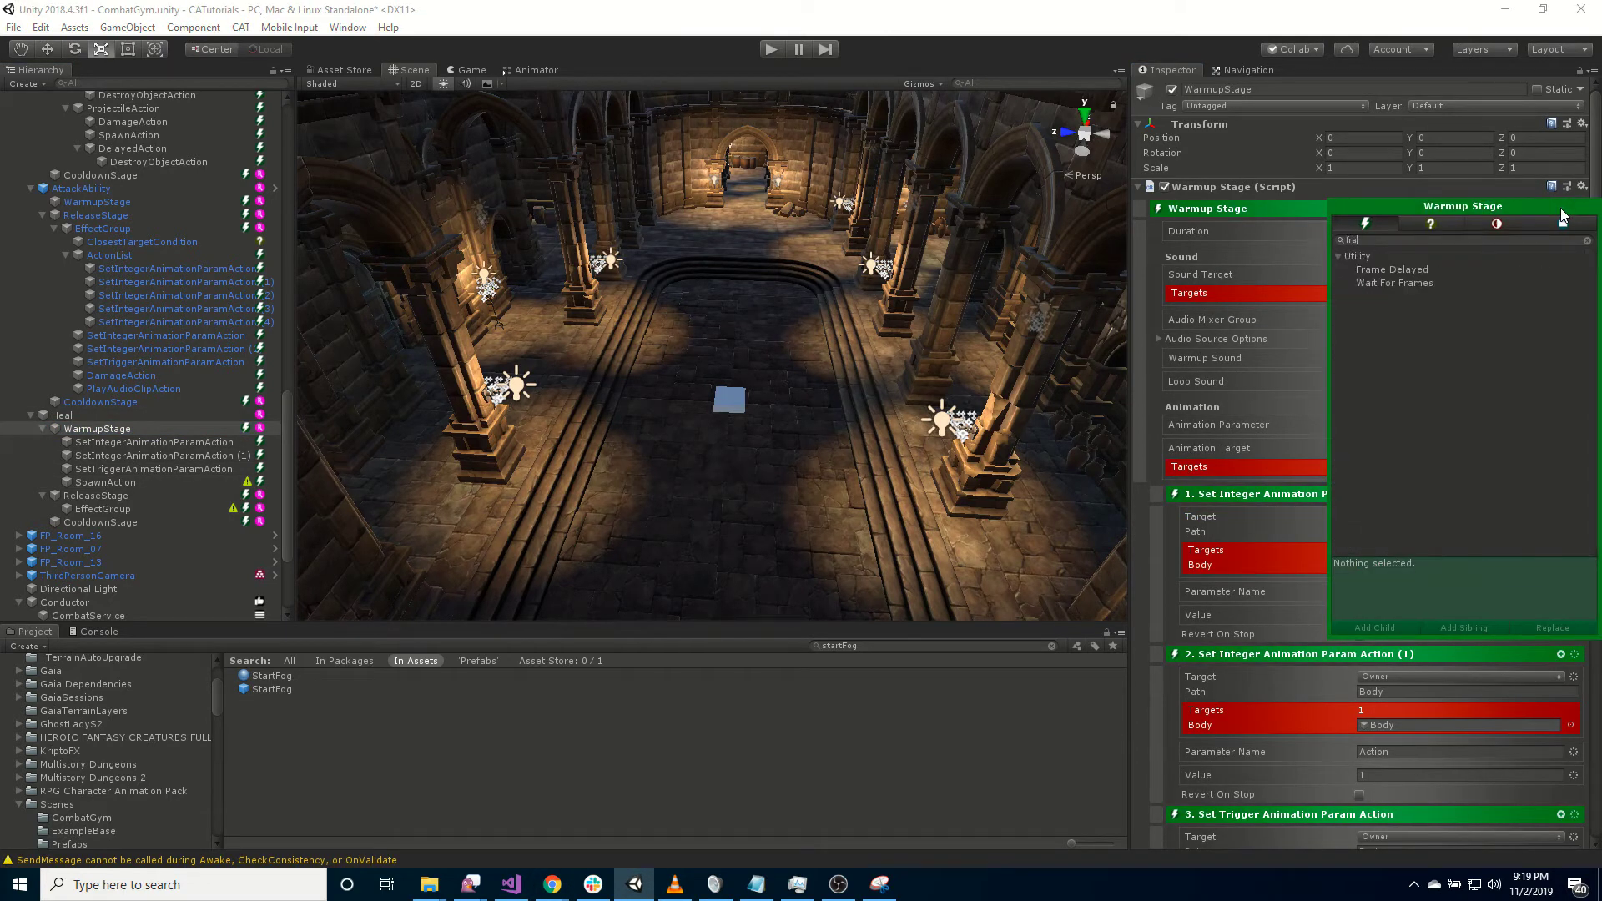
{"action": "left_click", "coordinate": [1419, 270]}
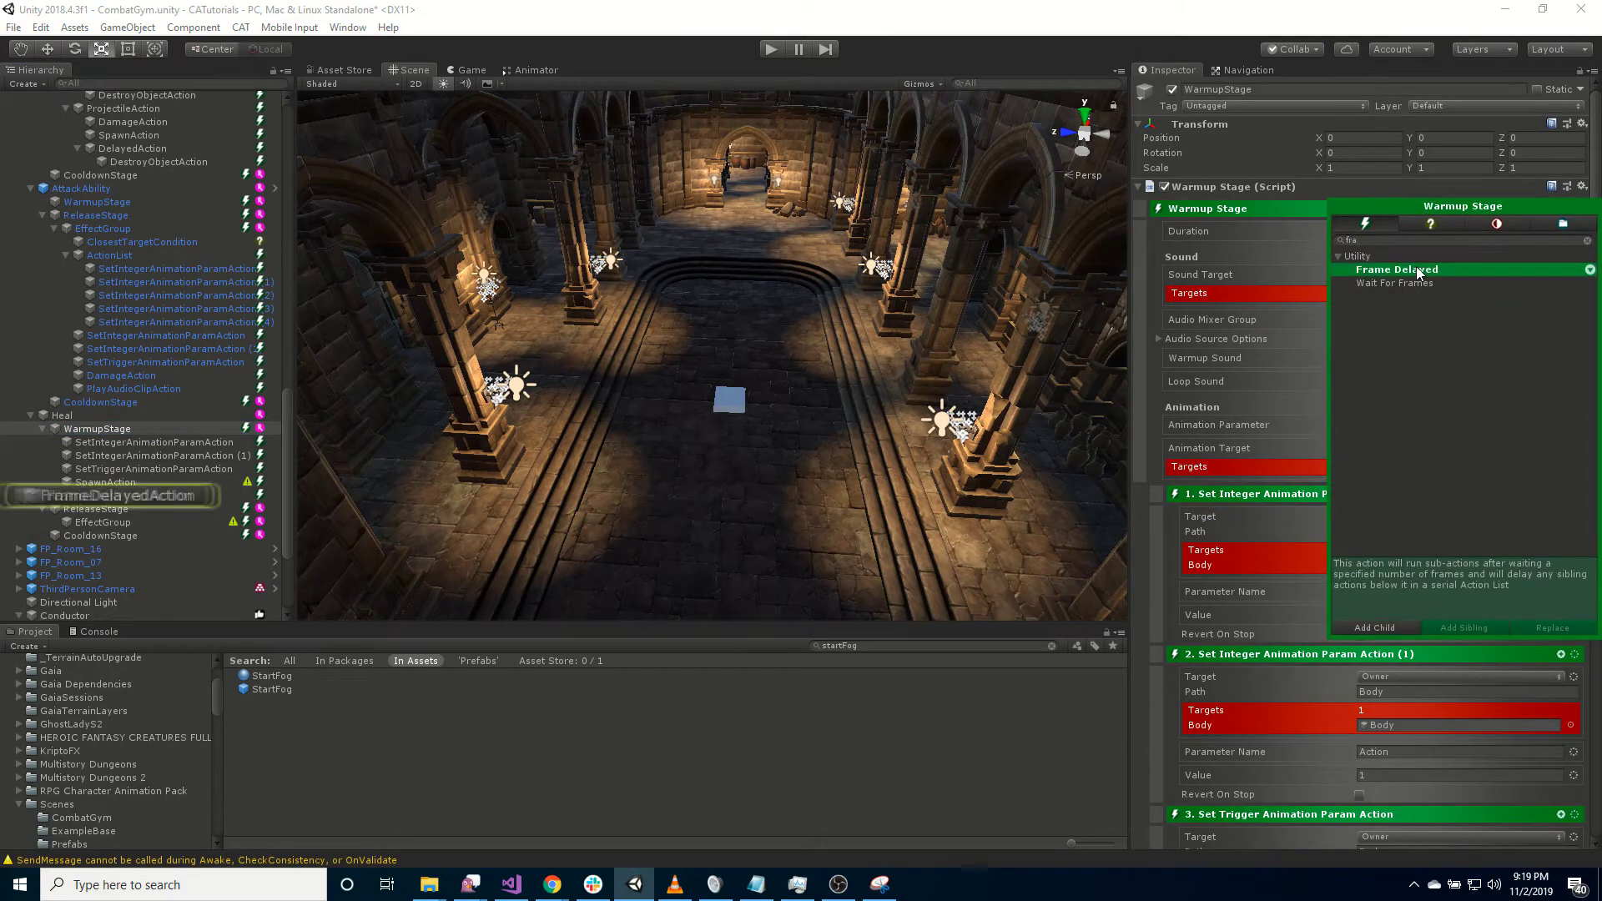
- Add a Set Trigger Animation Param action under the FrameDelayedAction in Heal's WarmupStage
{"action": "left_click", "coordinate": [155, 495]}
{"action": "left_click", "coordinate": [155, 494]}
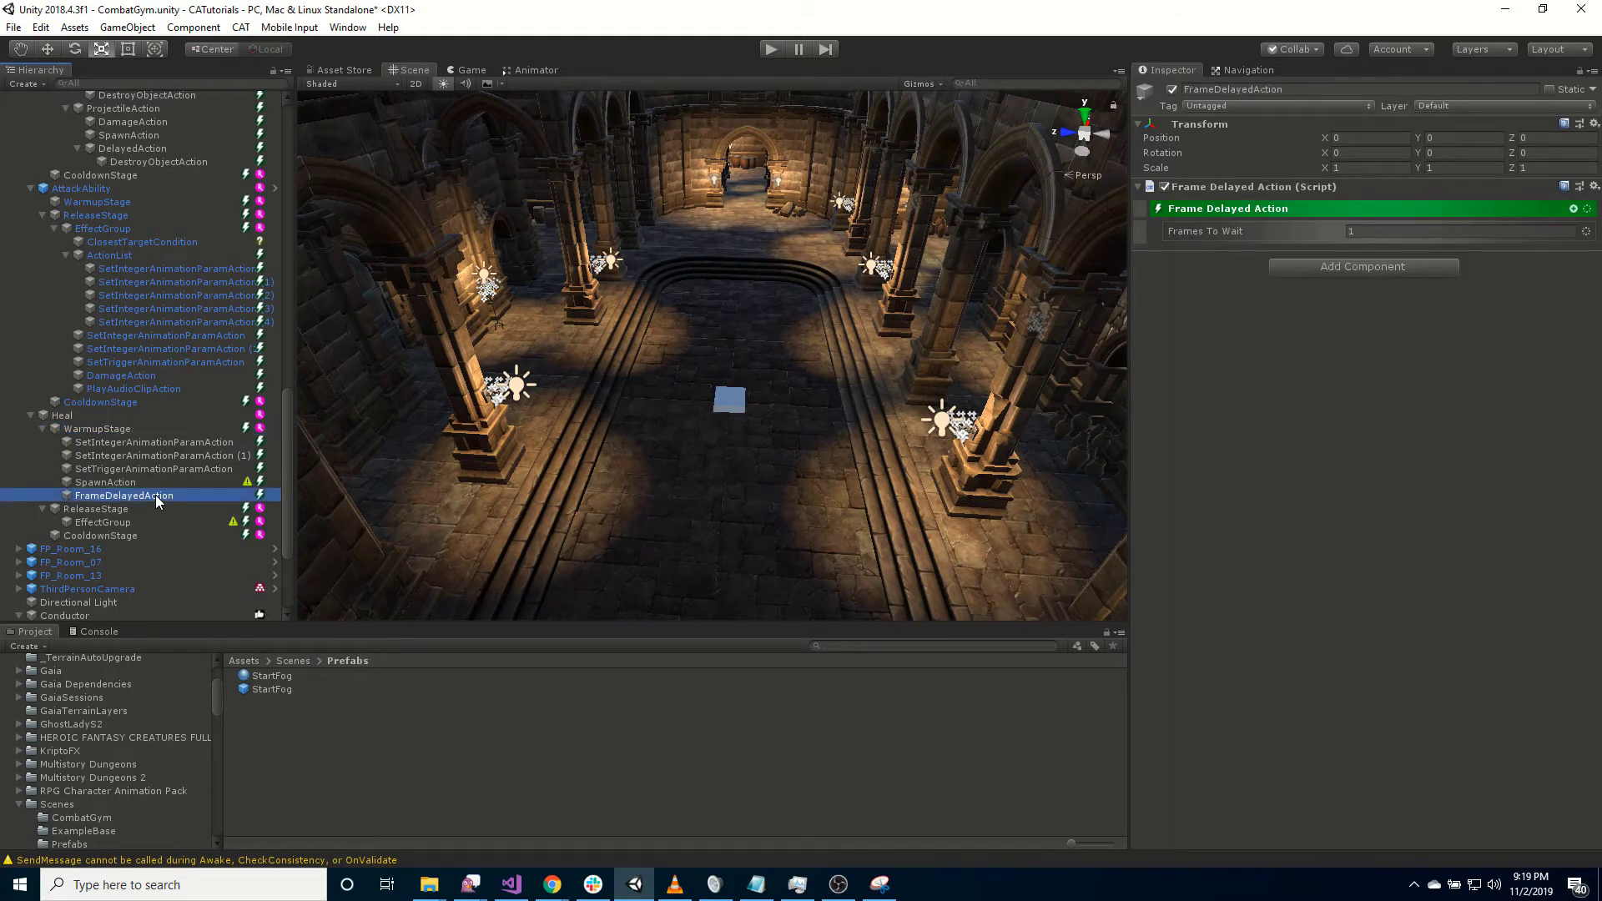
{"action": "left_click", "coordinate": [1574, 209]}
{"action": "type", "text": "trigg"}
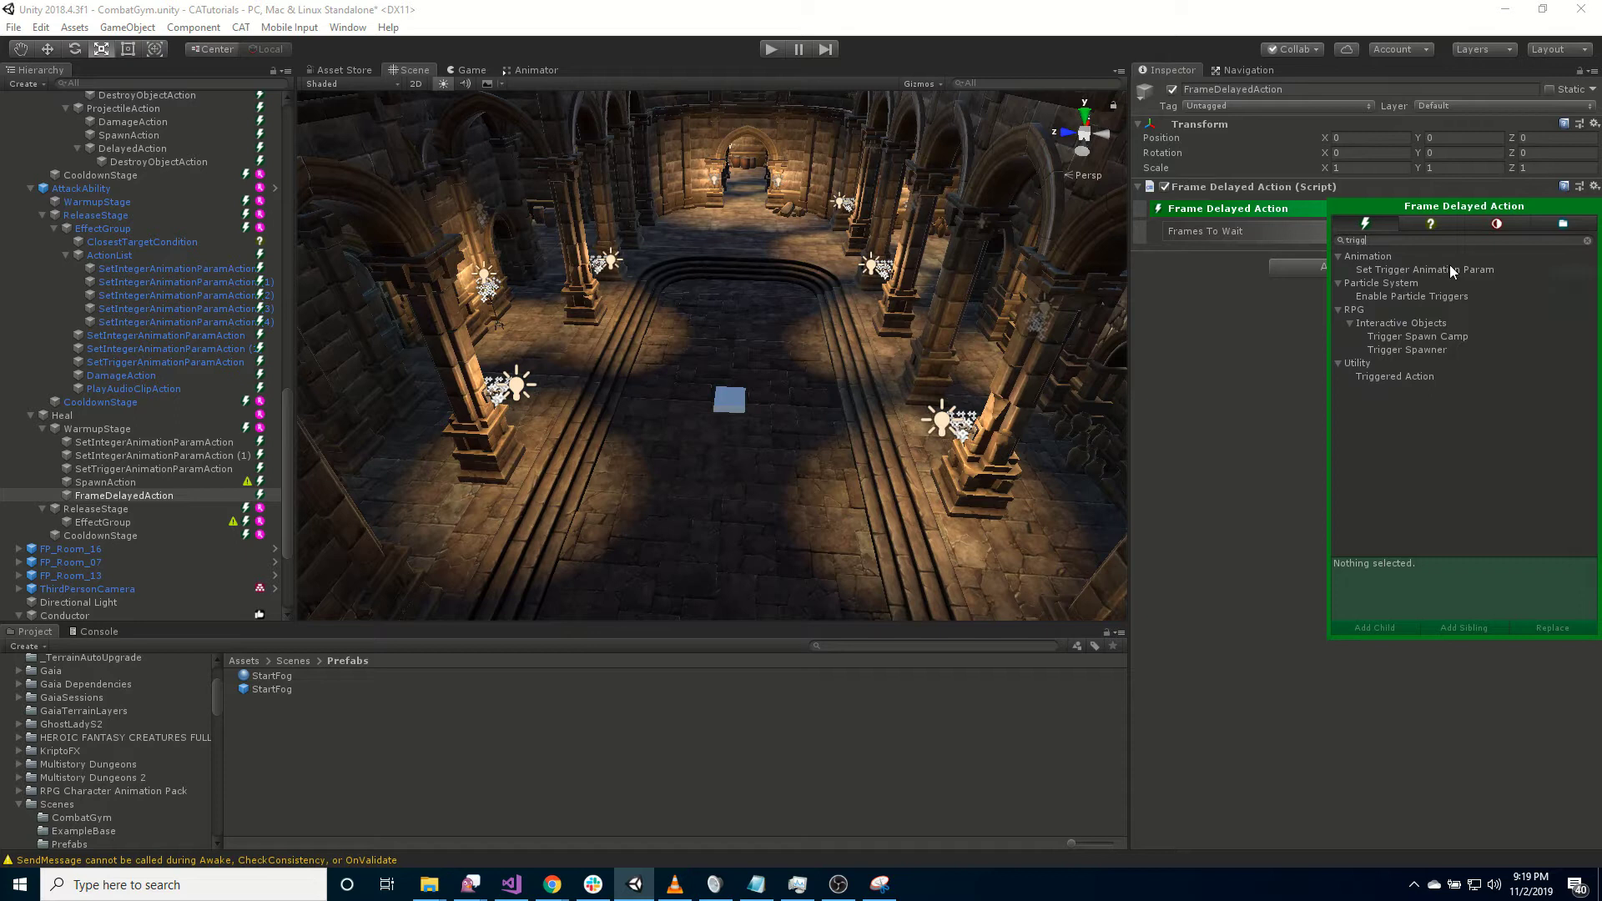
{"action": "double_click", "coordinate": [1449, 269]}
- Add a Play Audio Clip action under the same FrameDelayedAction
{"action": "left_click", "coordinate": [1385, 242]}
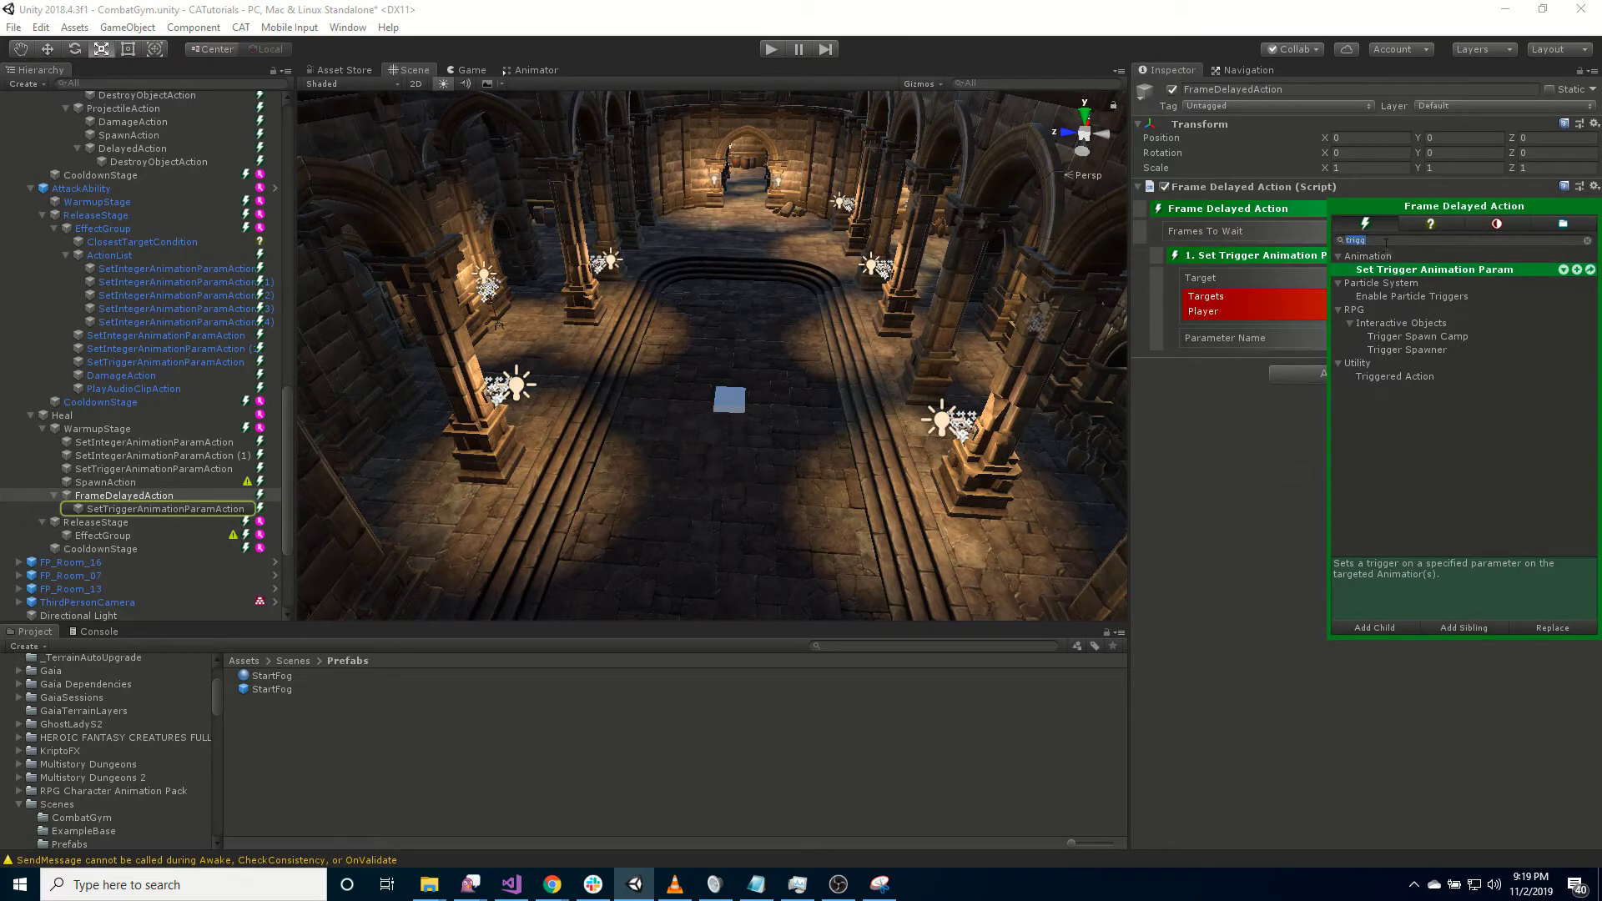
{"action": "type", "text": "audio"}
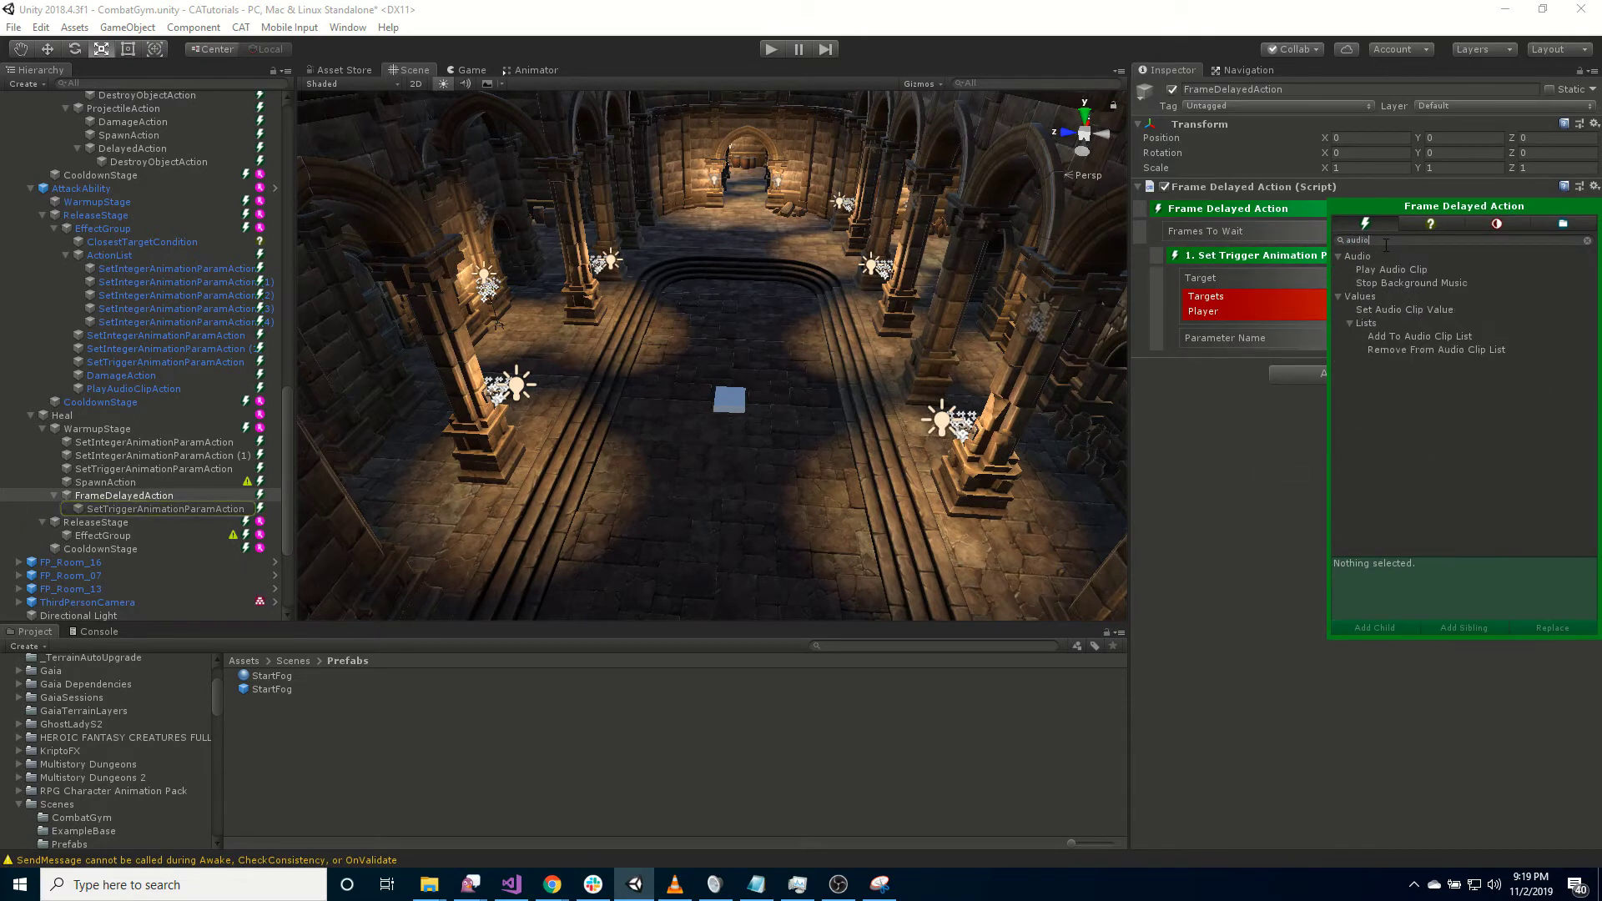
{"action": "left_click", "coordinate": [1417, 257]}
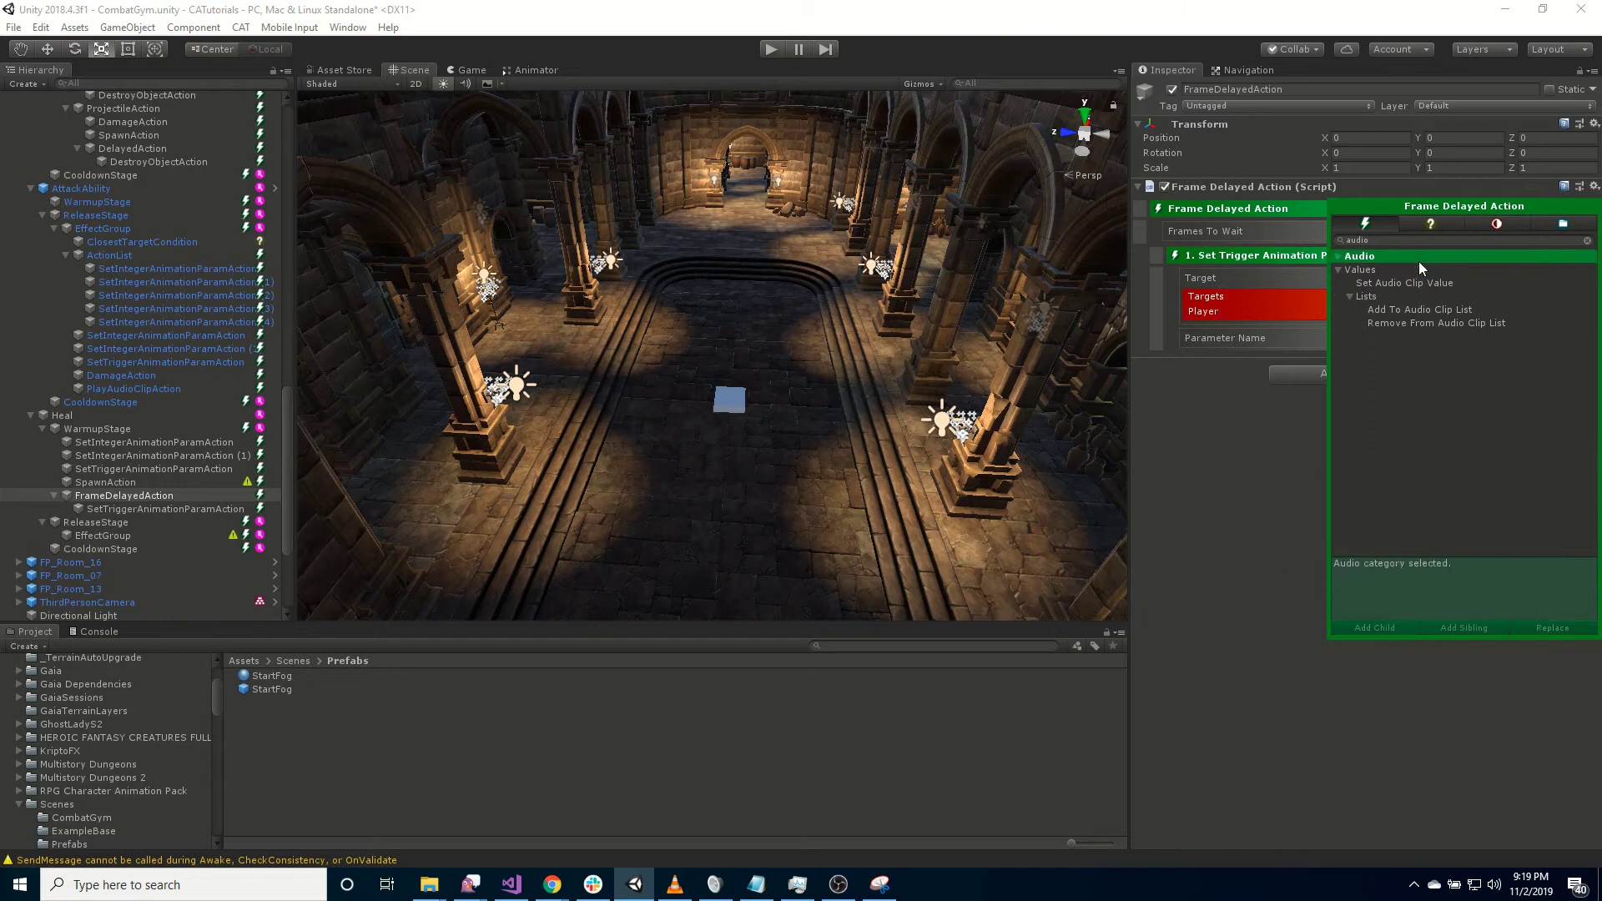
{"action": "left_click", "coordinate": [1340, 257]}
{"action": "double_click", "coordinate": [1379, 269]}
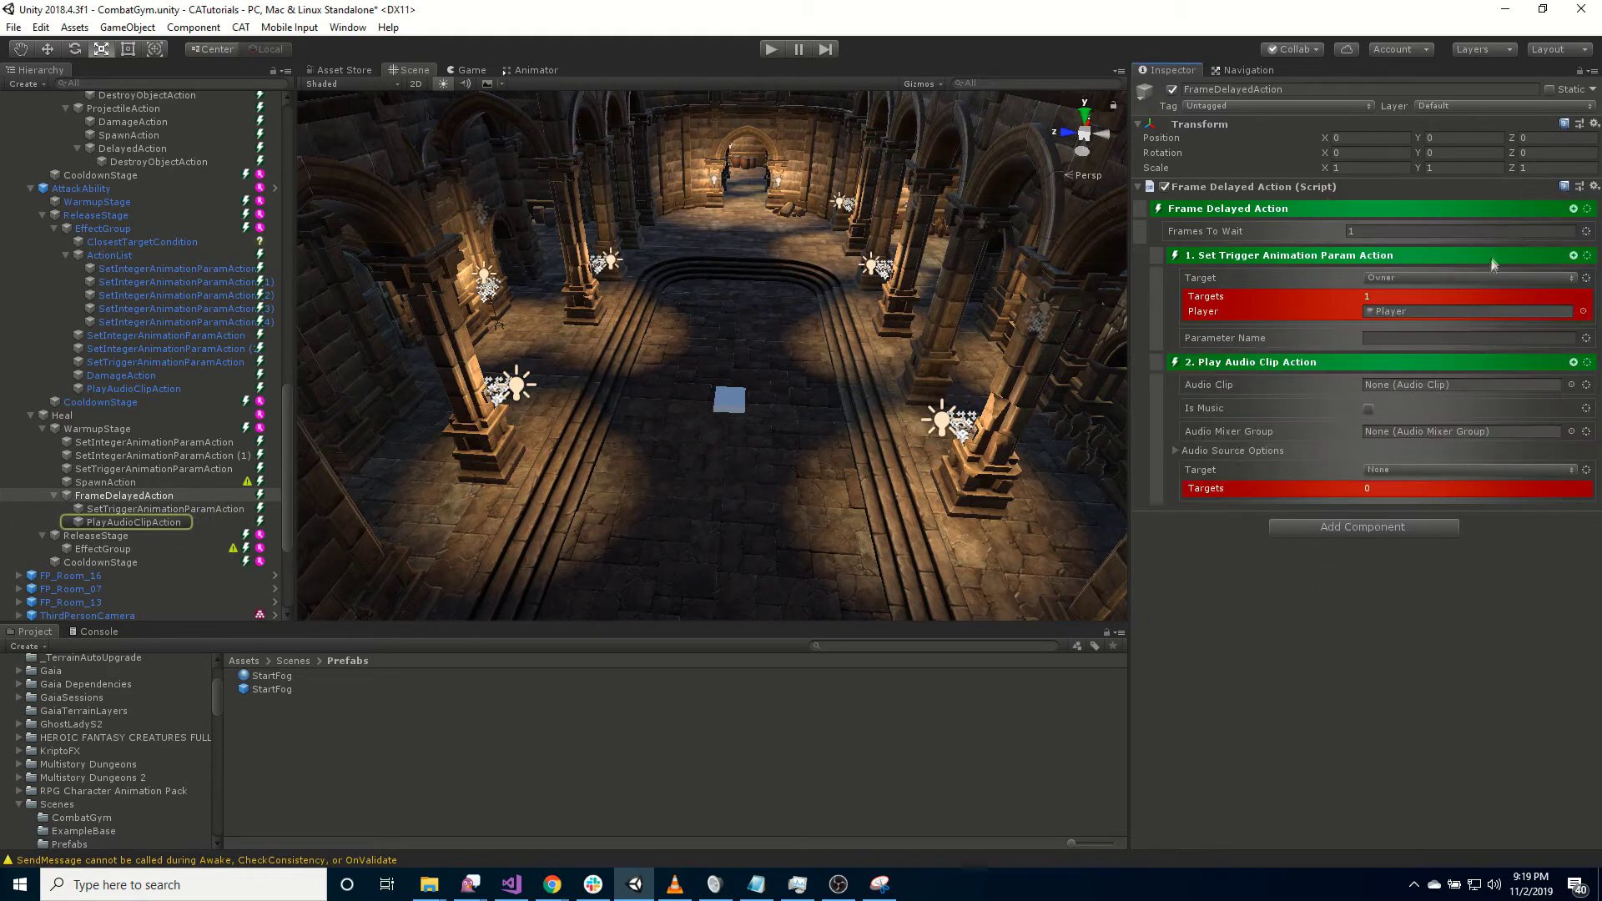
- Add a Path to the Set Trigger Animation Param action's Owner target and set it to Body
{"action": "left_click", "coordinate": [1586, 278]}
{"action": "mouse_move", "coordinate": [1526, 459]}
{"action": "left_click", "coordinate": [1335, 457]}
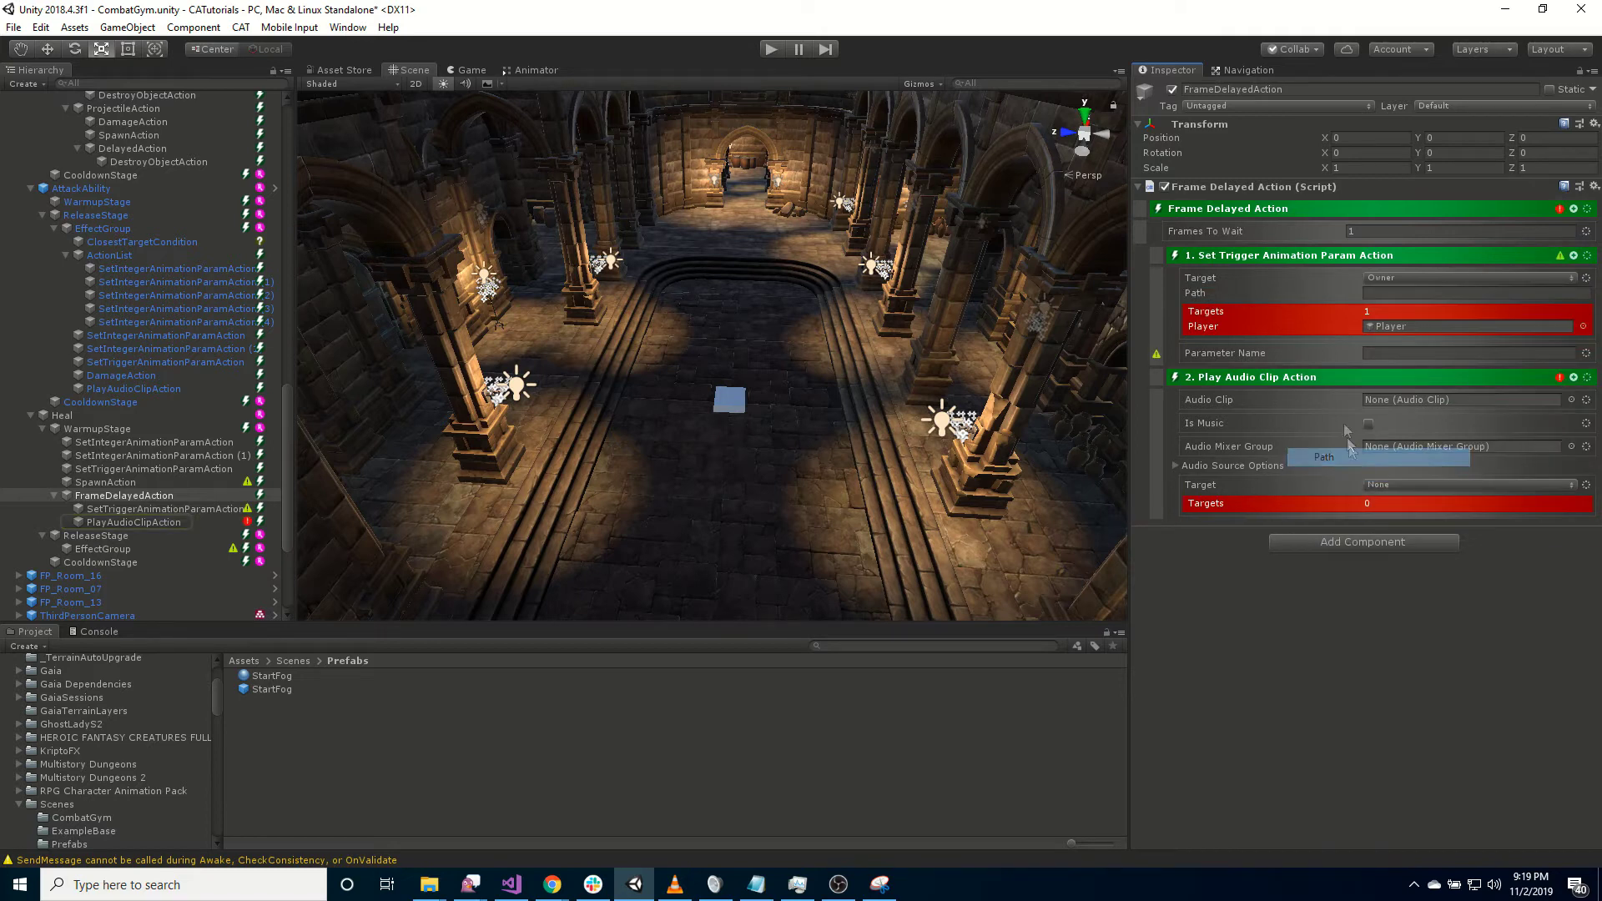
{"action": "left_click", "coordinate": [1408, 294]}
{"action": "type", "text": "Body"}
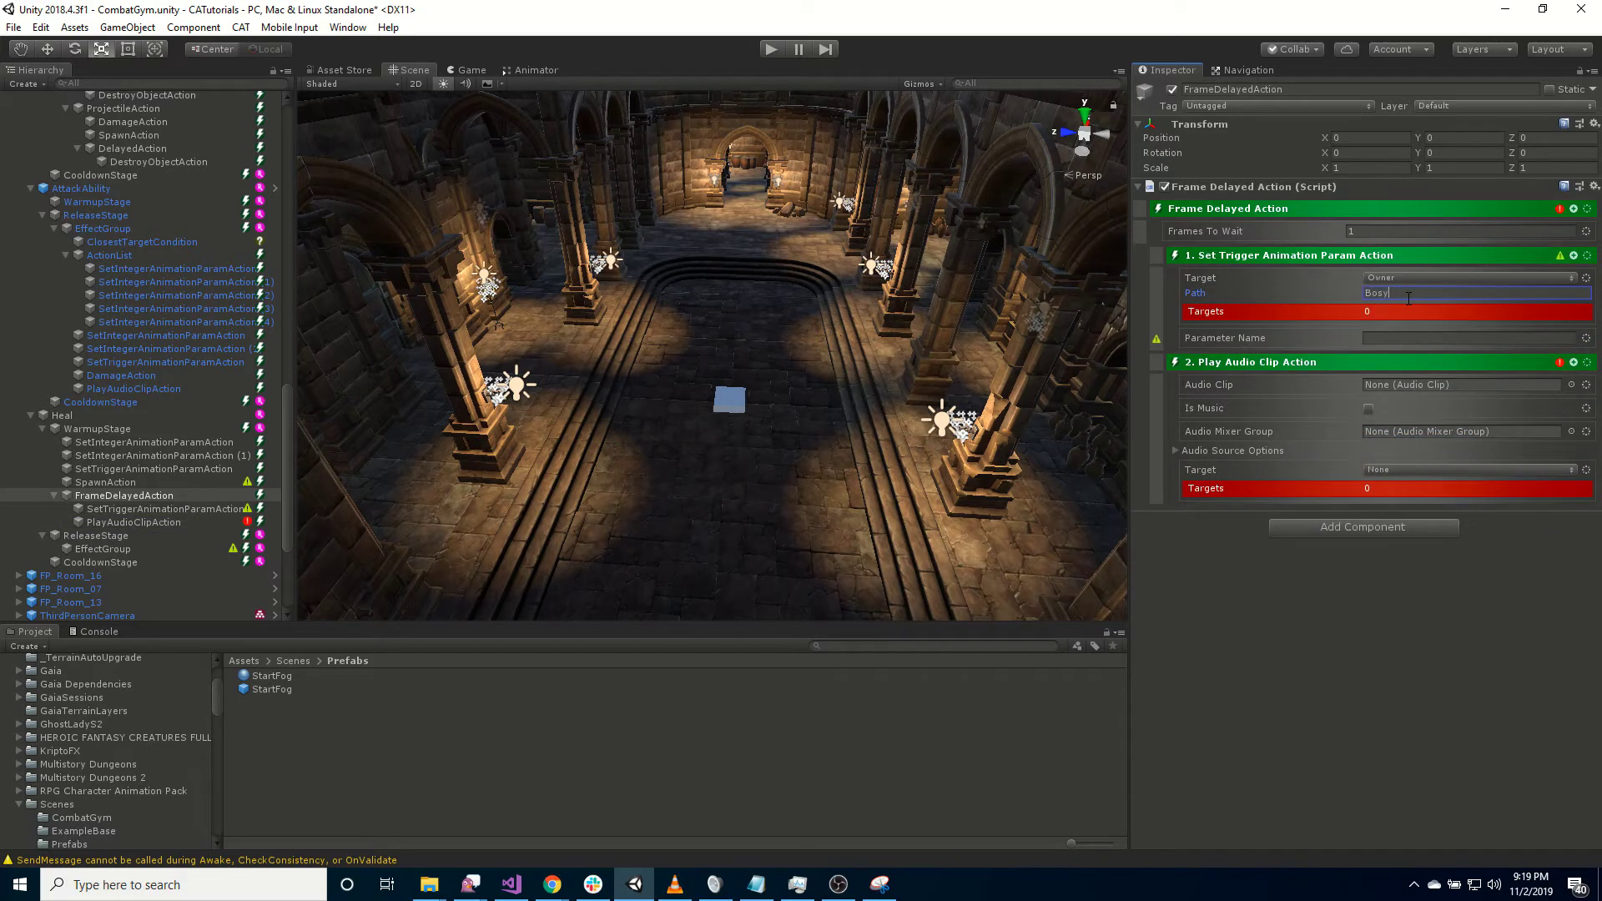
- Set the trigger action's Parameter Name to CastTrigger and check the name against the Animator's parameters
{"action": "left_click", "coordinate": [1372, 354]}
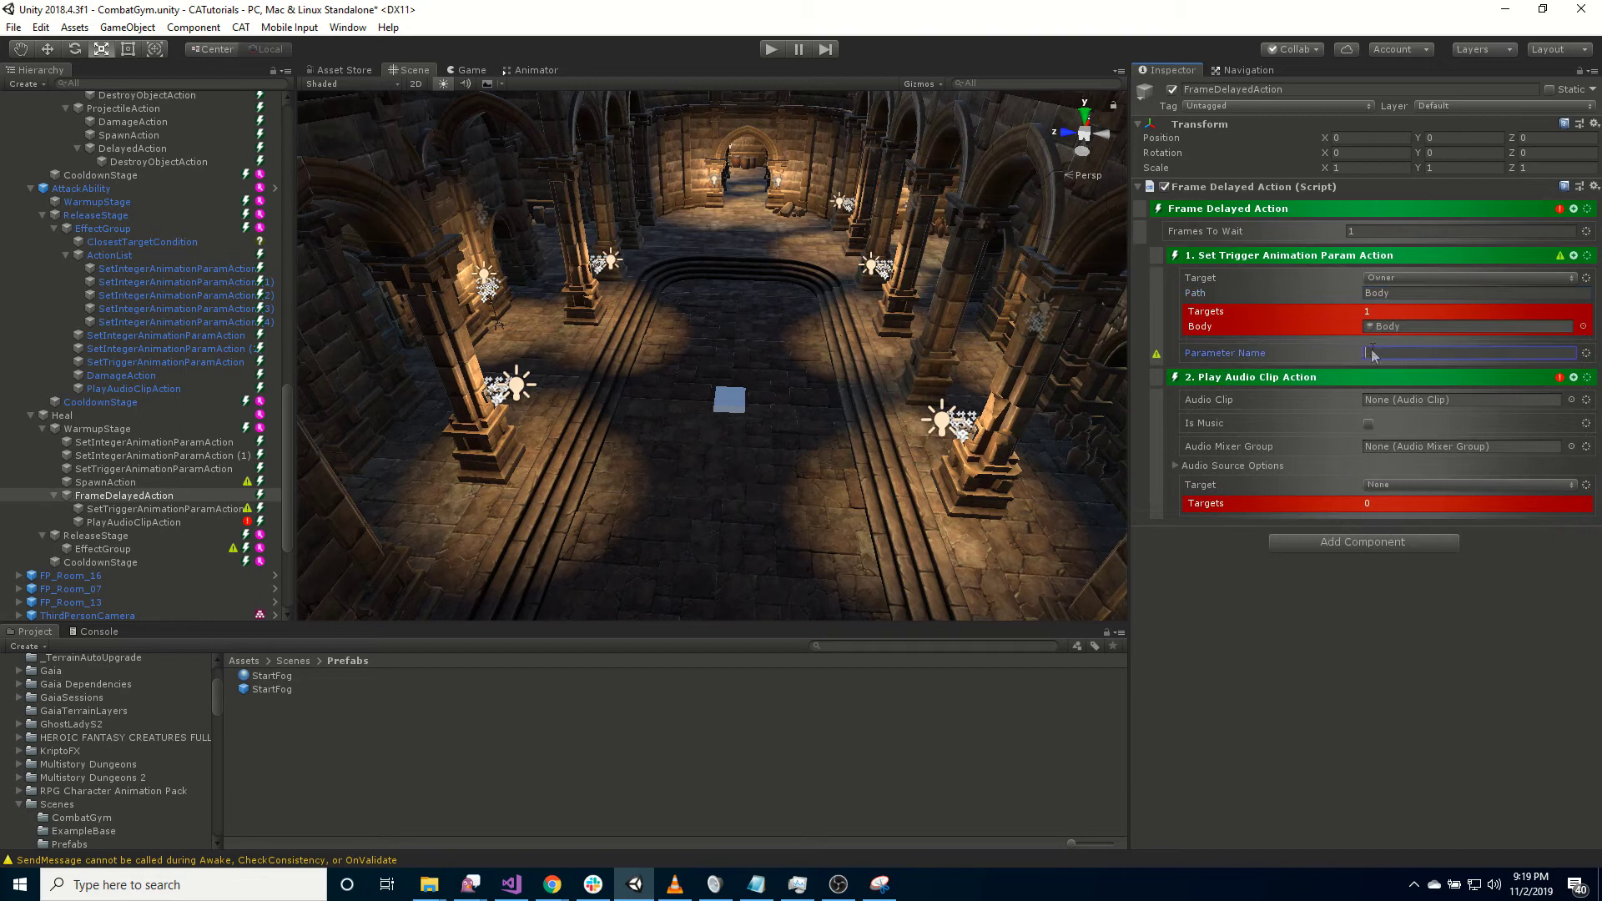
{"action": "type", "text": "CastTrigger"}
{"action": "left_click", "coordinate": [543, 70]}
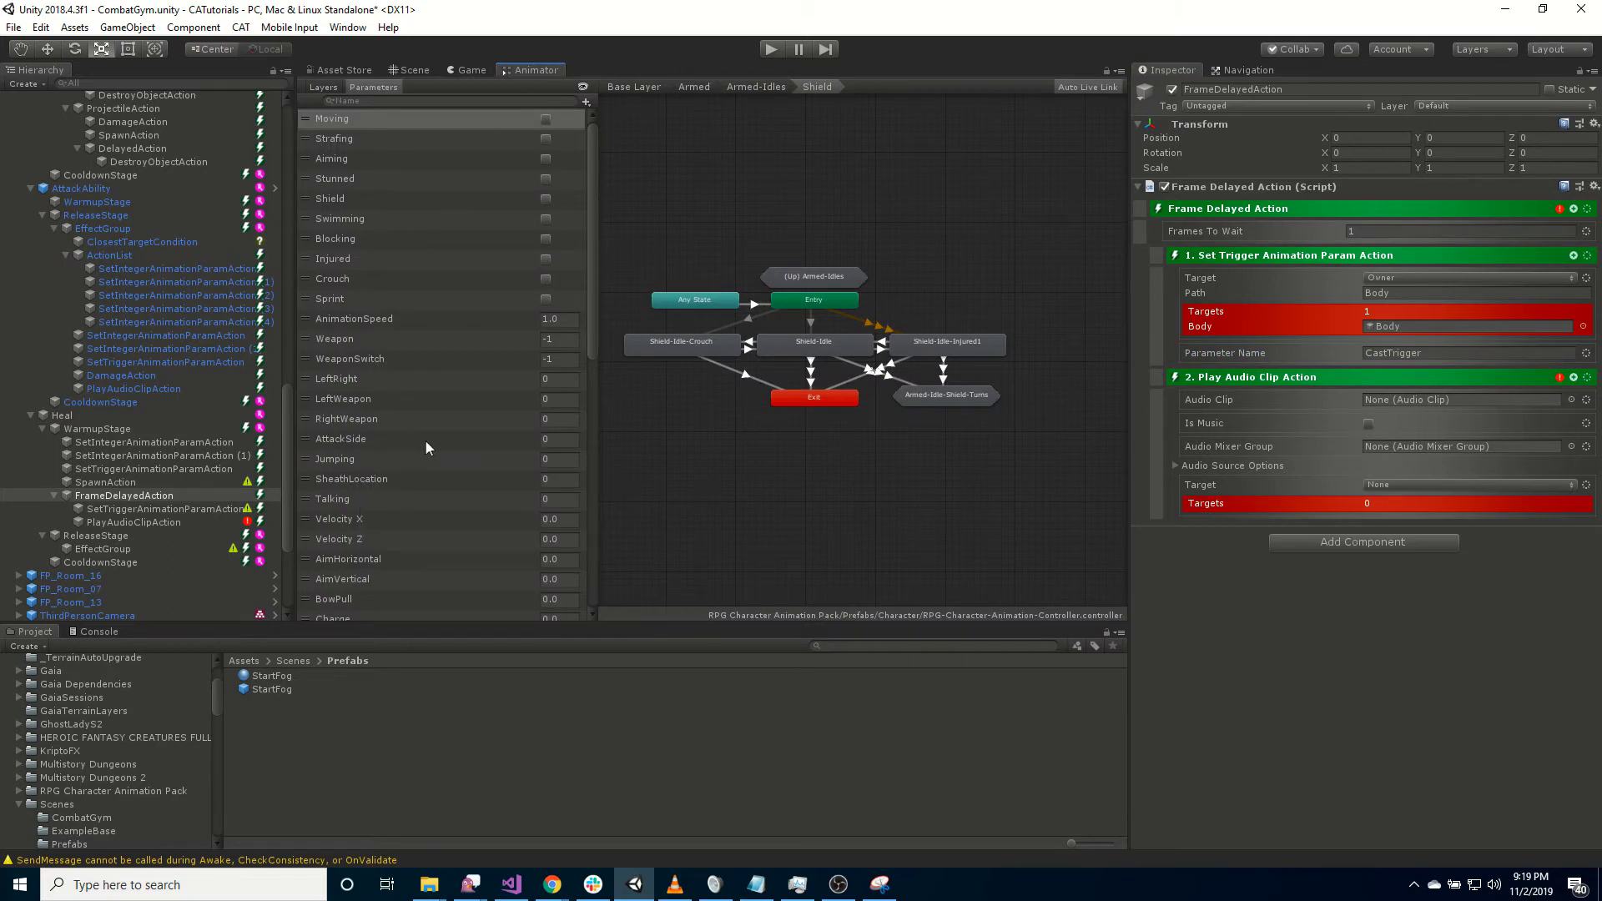
{"action": "scroll", "coordinate": [424, 440], "scroll_direction": "down", "scroll_amount": 8}
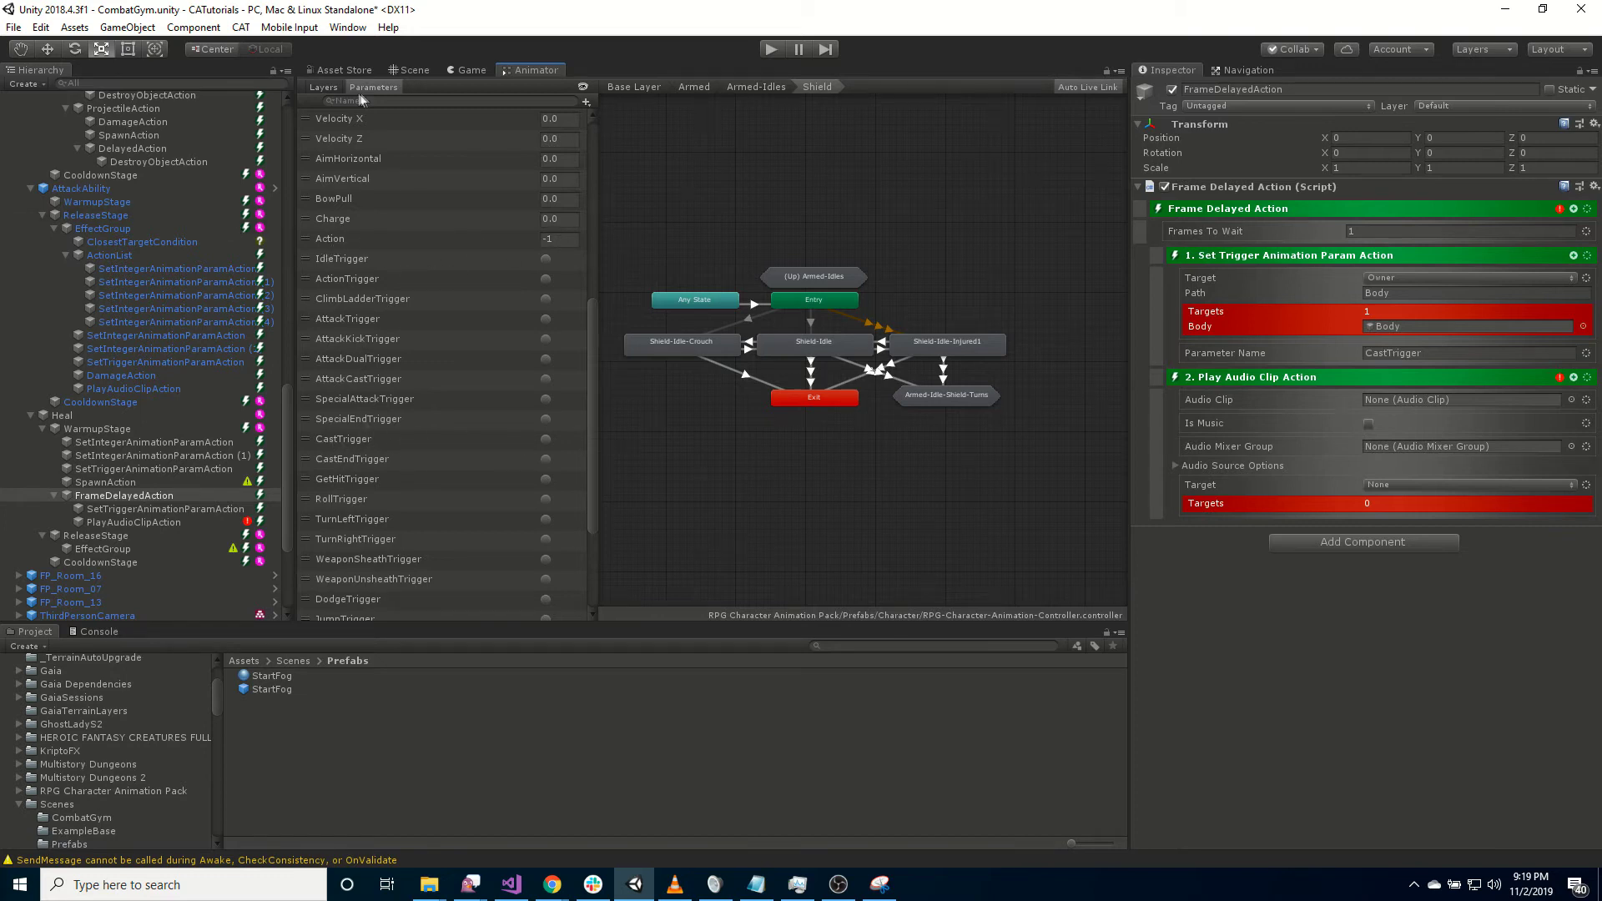
{"action": "left_click", "coordinate": [414, 71]}
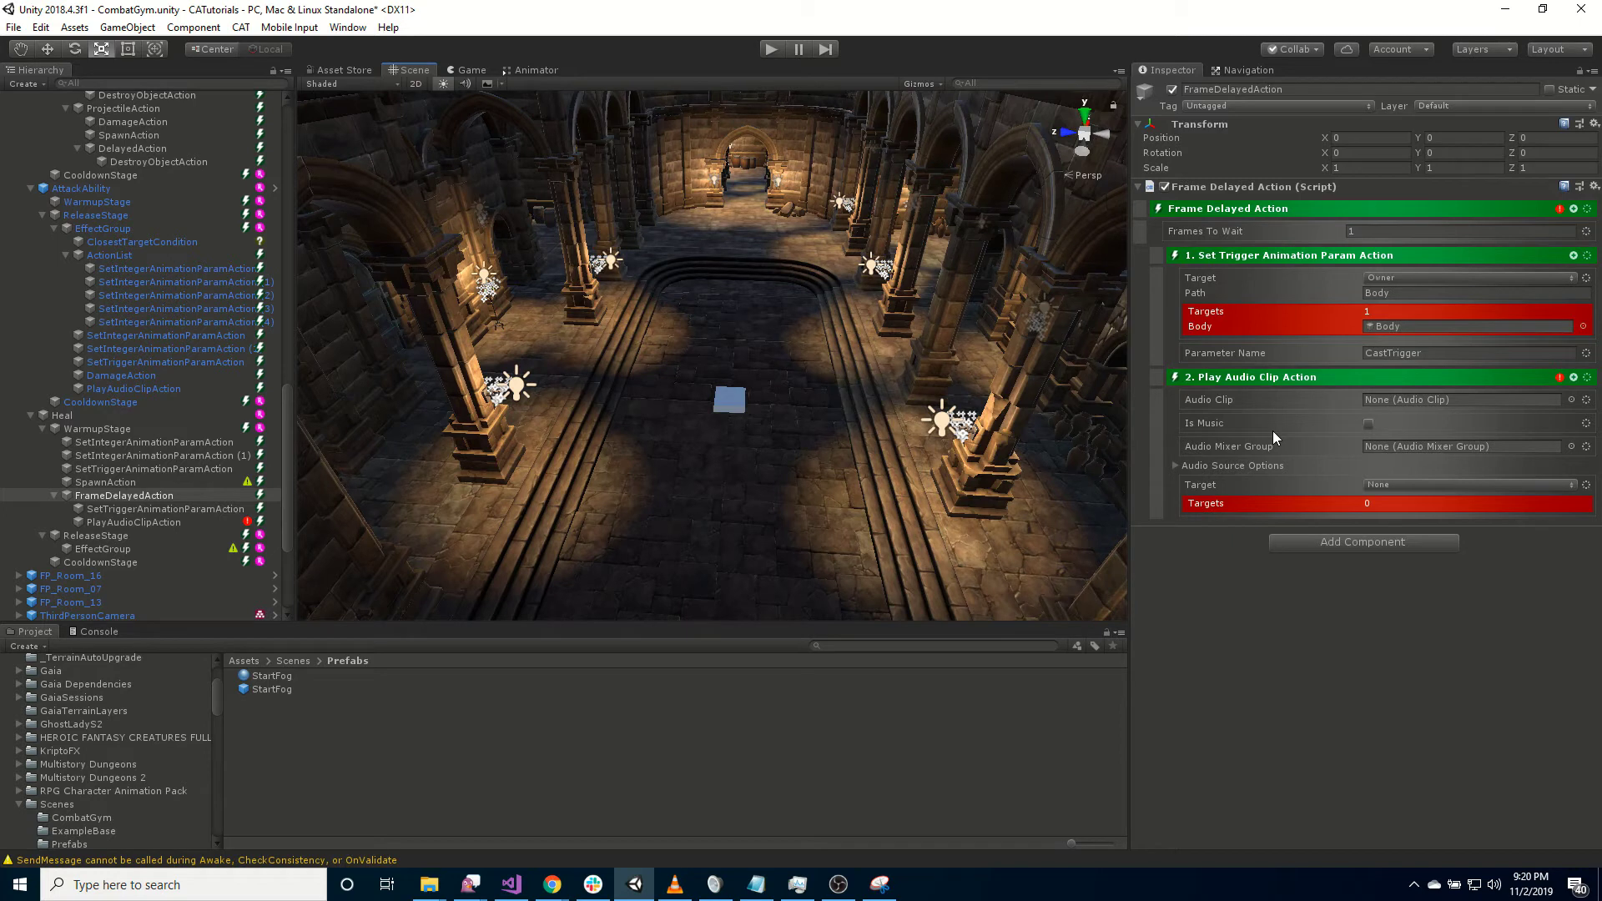
- Find MAGIC_SPELL_Fade_In_Metallic_Pingpong_Fade_stereo in the project assets, preview it and assign it as the PlayAudioClipAction's Audio Clip
{"action": "left_click", "coordinate": [881, 648]}
{"action": "type", "text": "magic_"}
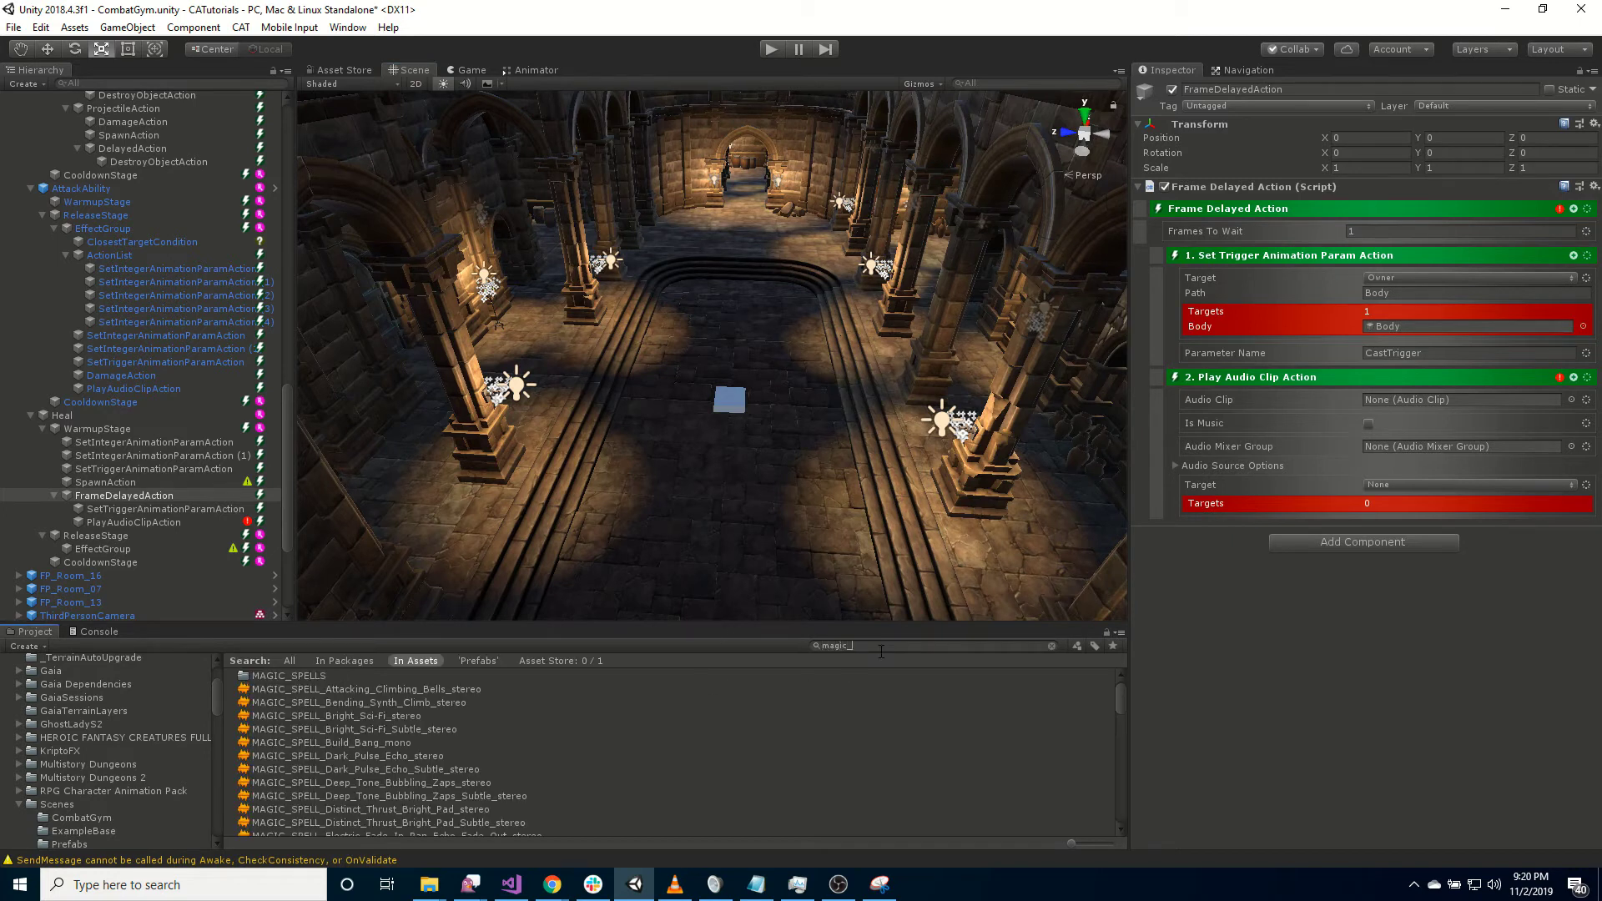
{"action": "type", "text": "spell_fade_in"}
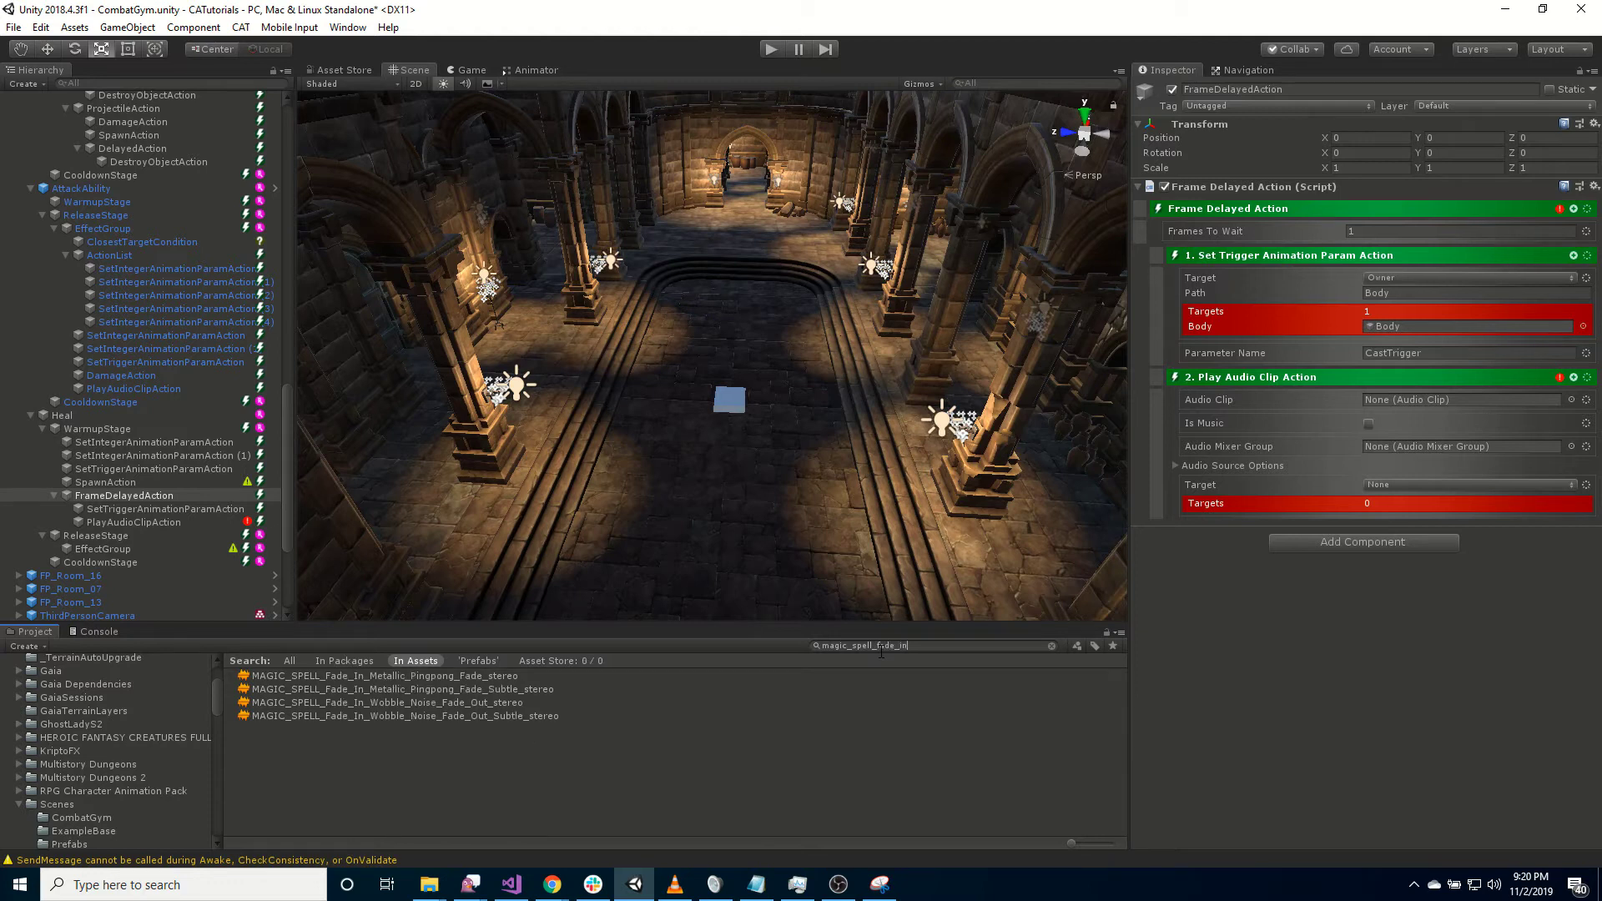
{"action": "left_click", "coordinate": [480, 677]}
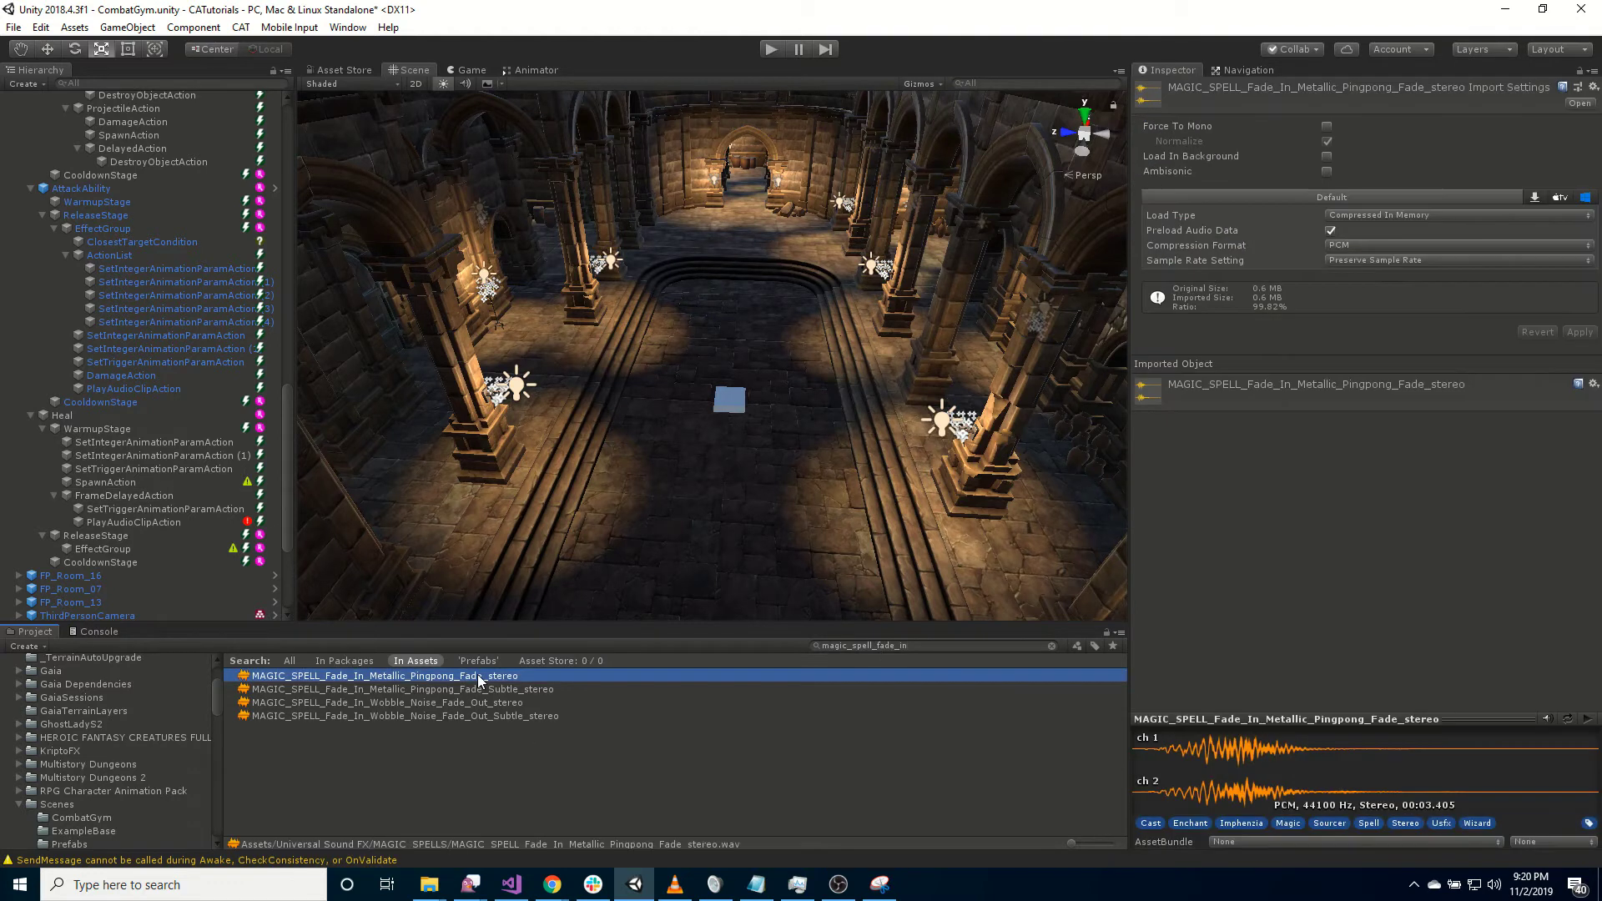
{"action": "left_click", "coordinate": [1585, 720]}
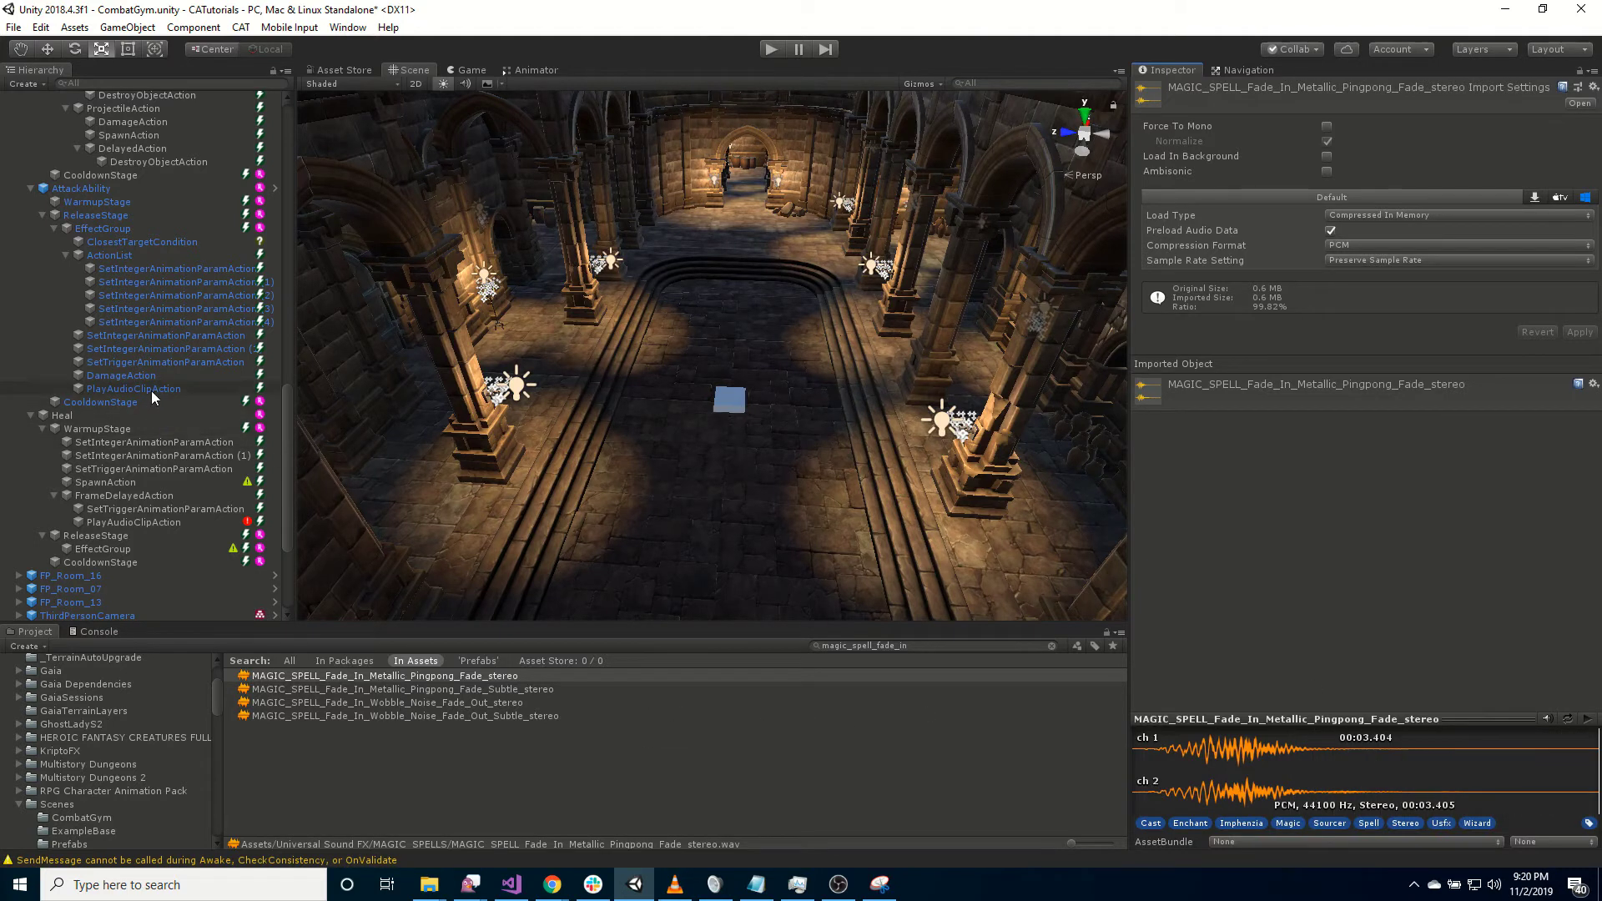
{"action": "left_click", "coordinate": [159, 523]}
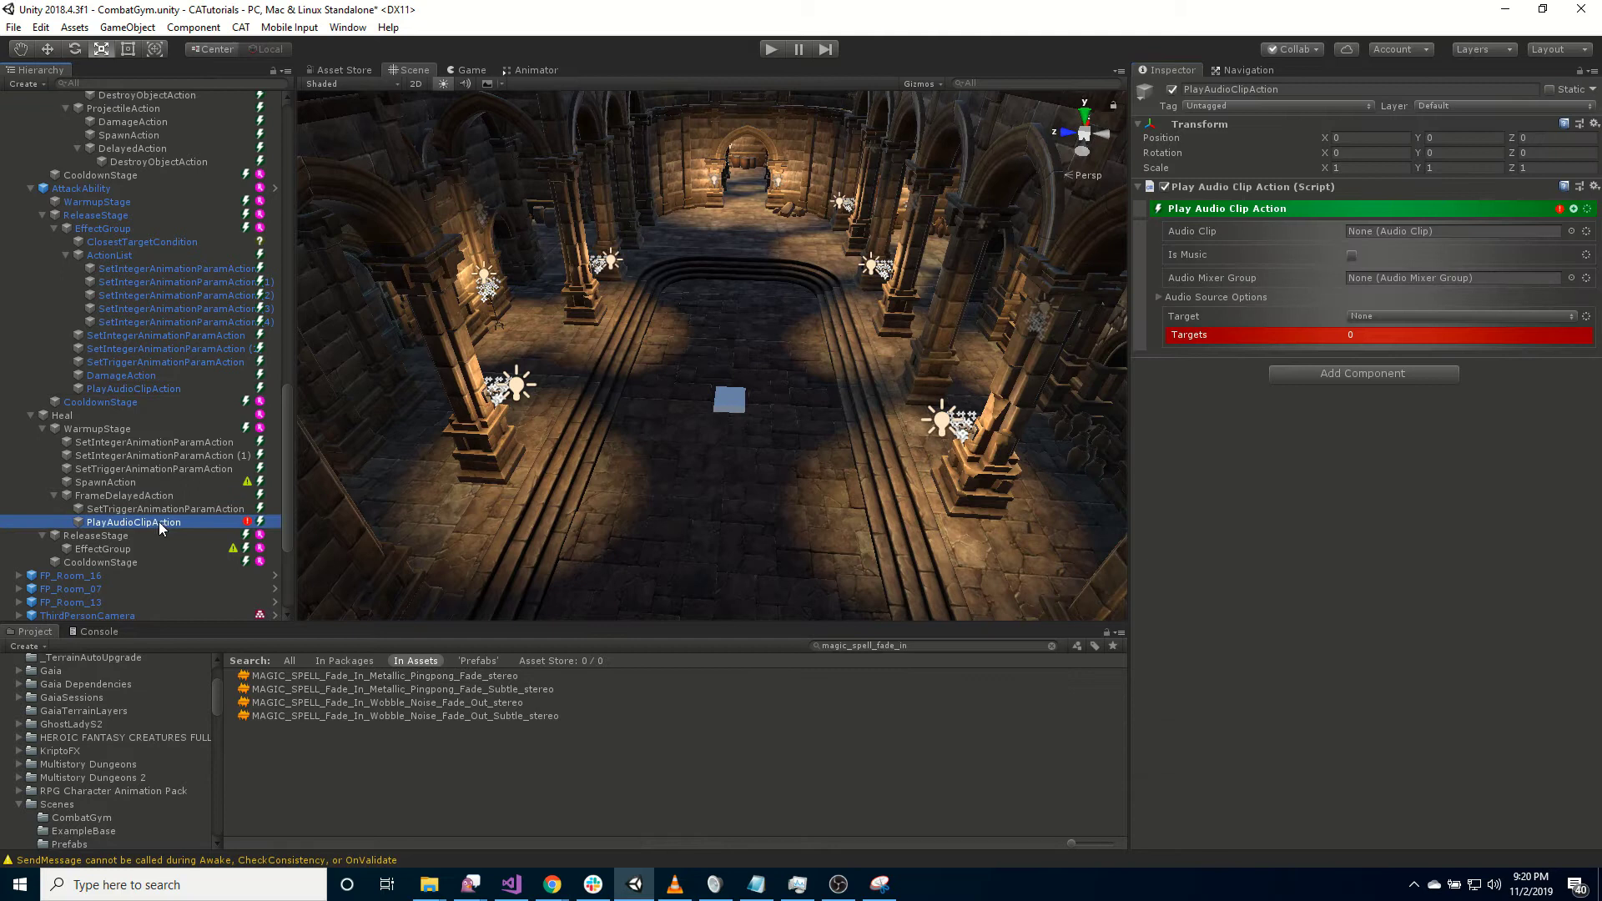
{"action": "left_click_drag", "start_coordinate": [384, 678], "coordinate": [1394, 238]}
- Set the PlayAudioClipAction's Audio Mixer Group to FX (Main Mix) and its Target to Owner
{"action": "left_click", "coordinate": [1571, 278]}
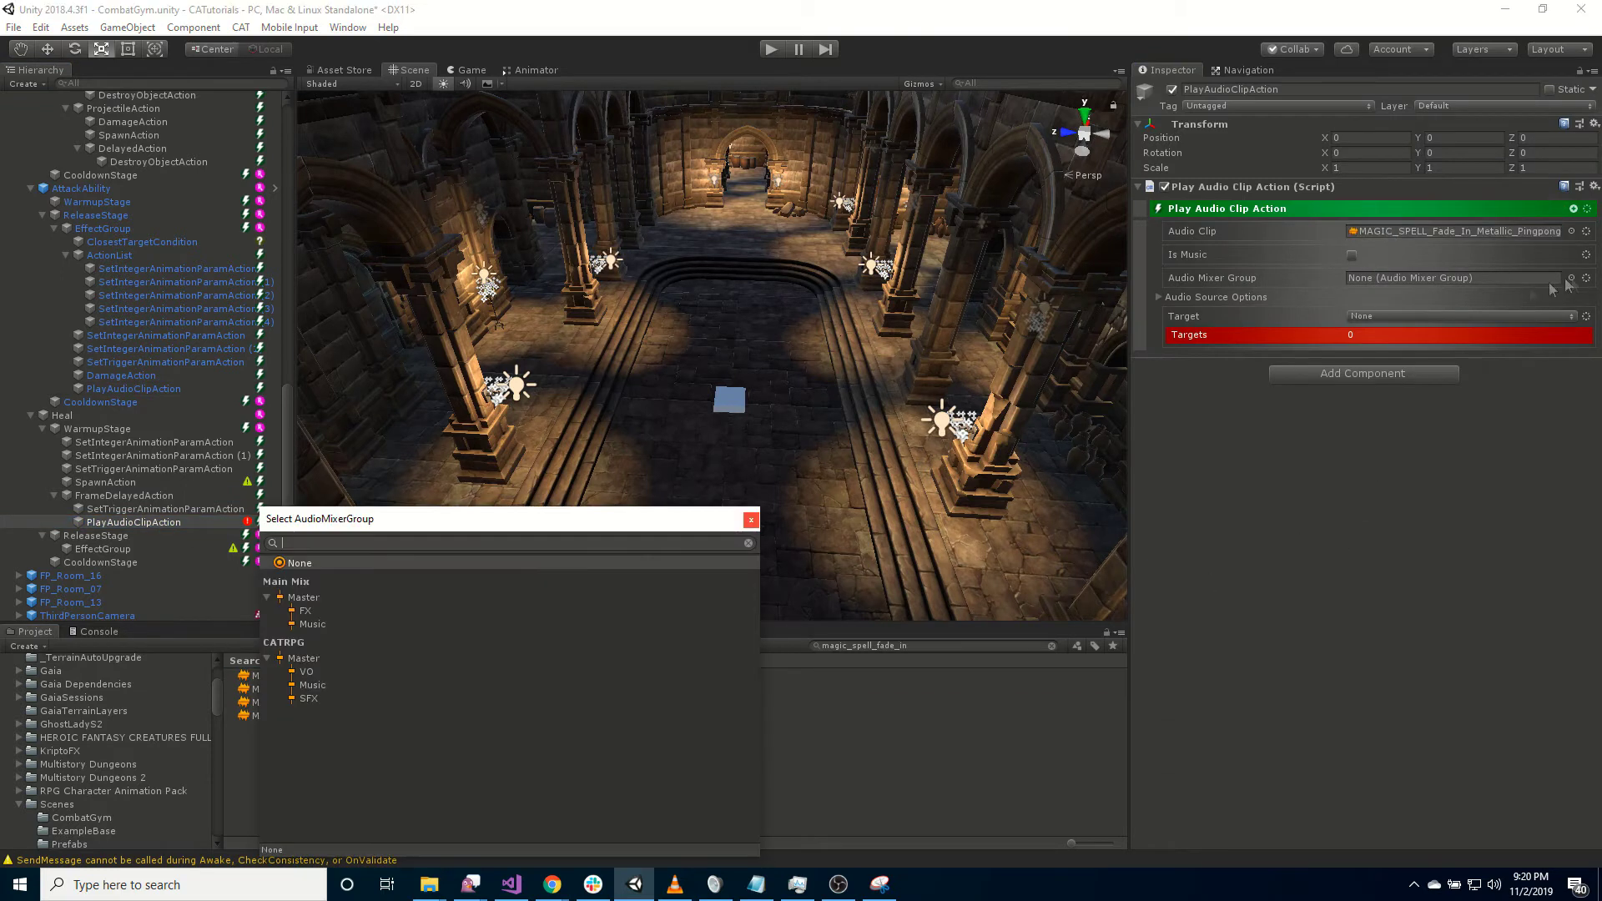
{"action": "left_click", "coordinate": [305, 611]}
{"action": "left_click", "coordinate": [751, 519]}
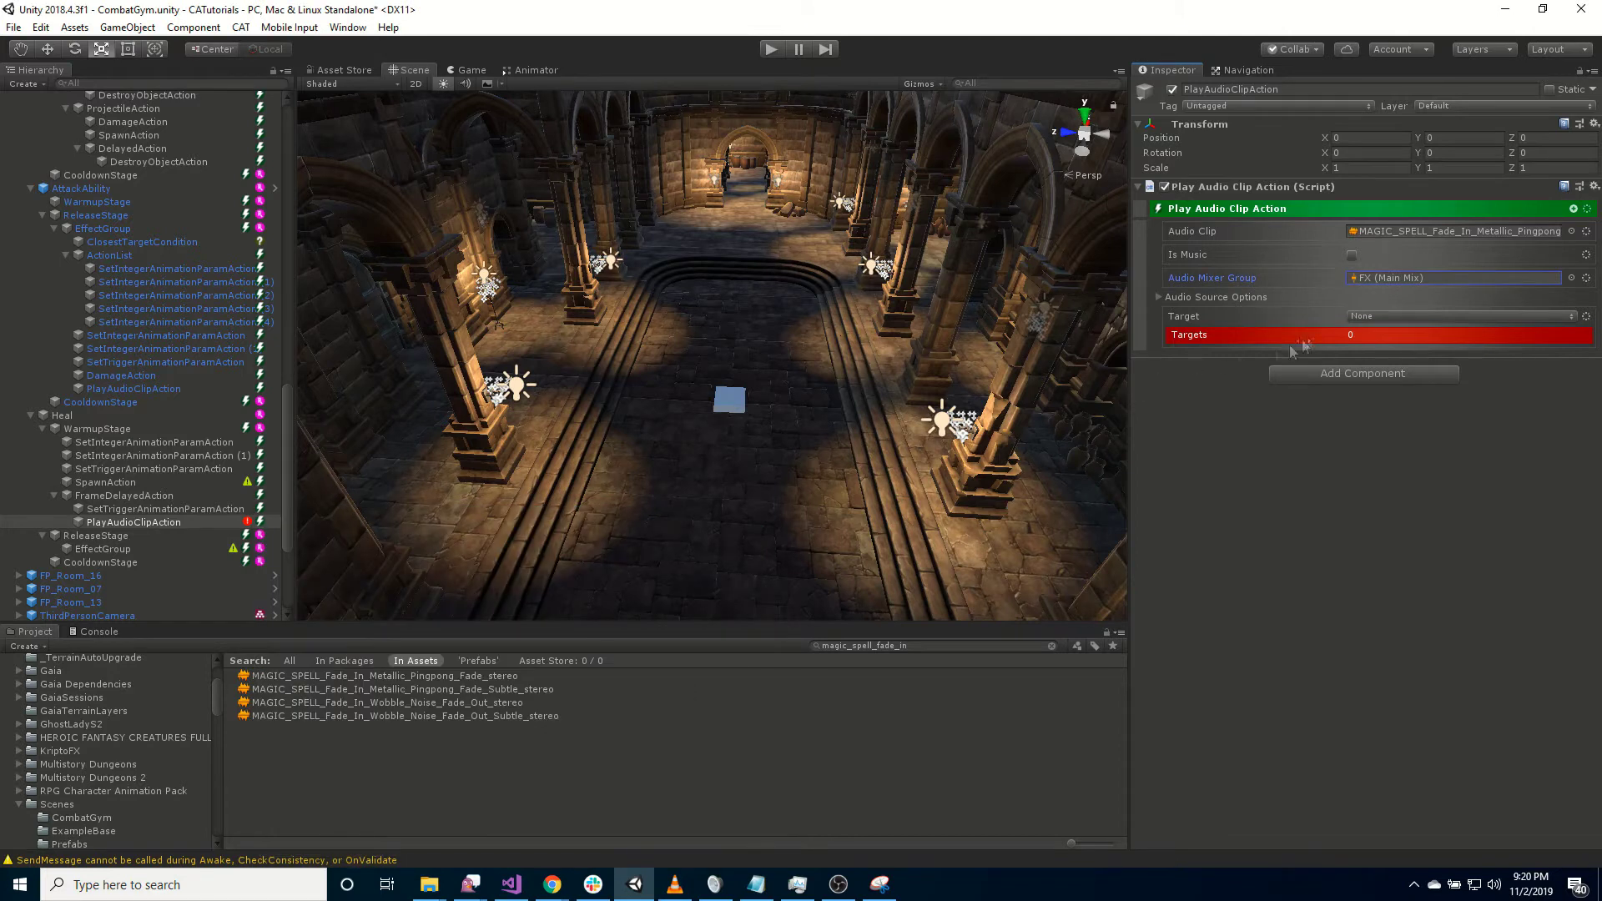
{"action": "left_click", "coordinate": [1365, 316]}
{"action": "left_click", "coordinate": [1406, 369]}
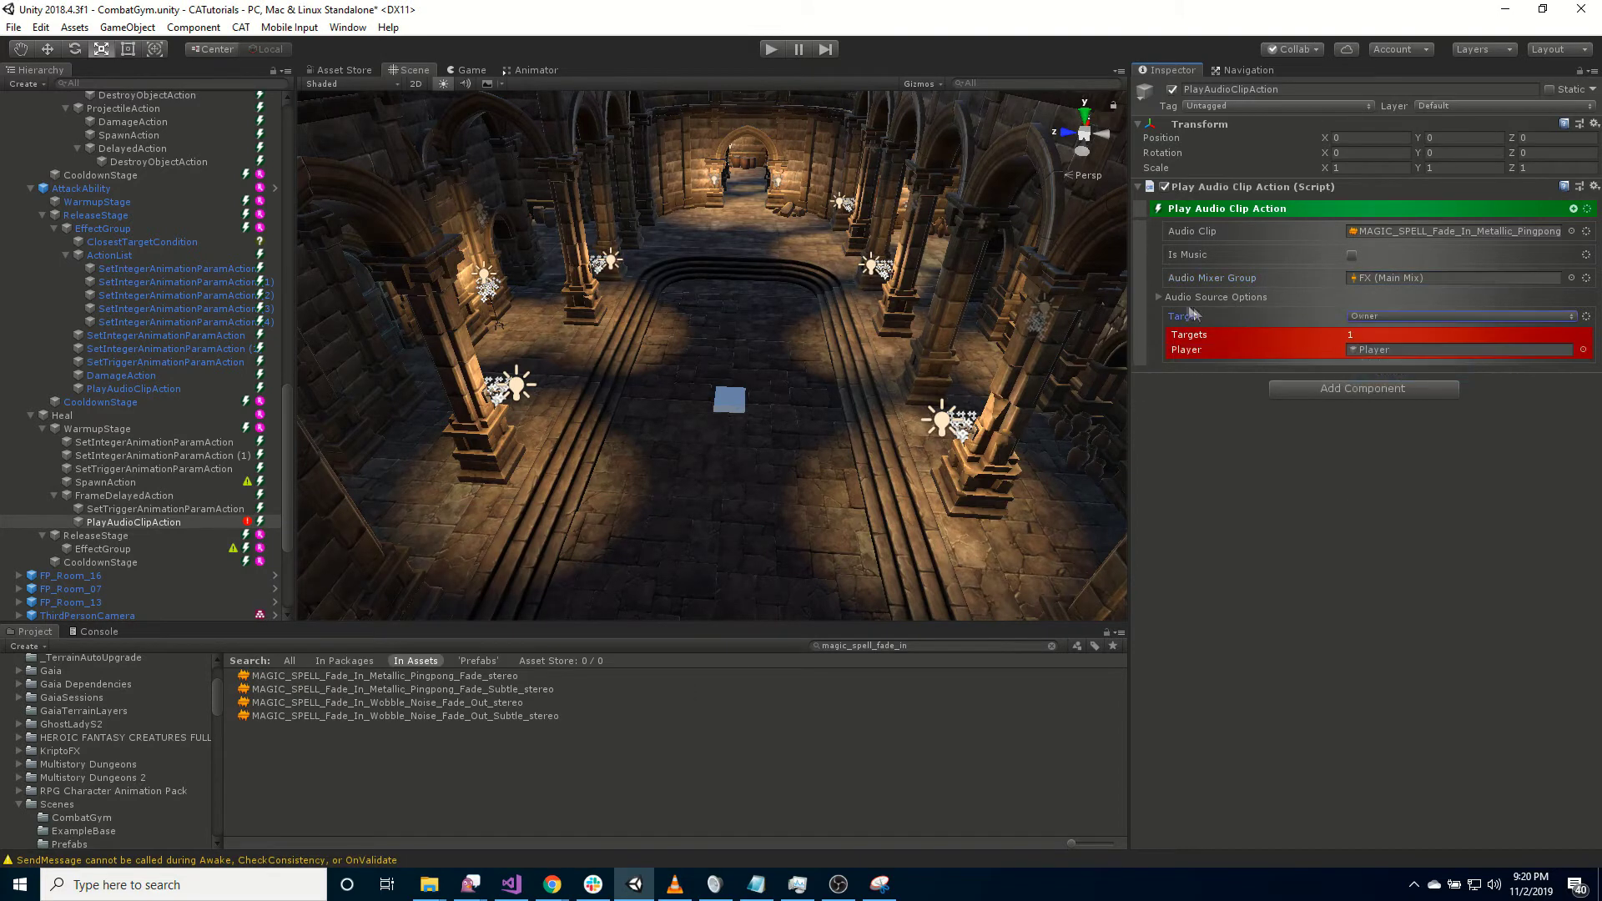
- In the PlayAudioClipAction's Audio Source Options, set Spatial Blend to 1 and Max Distance to 200
{"action": "left_click", "coordinate": [1156, 297]}
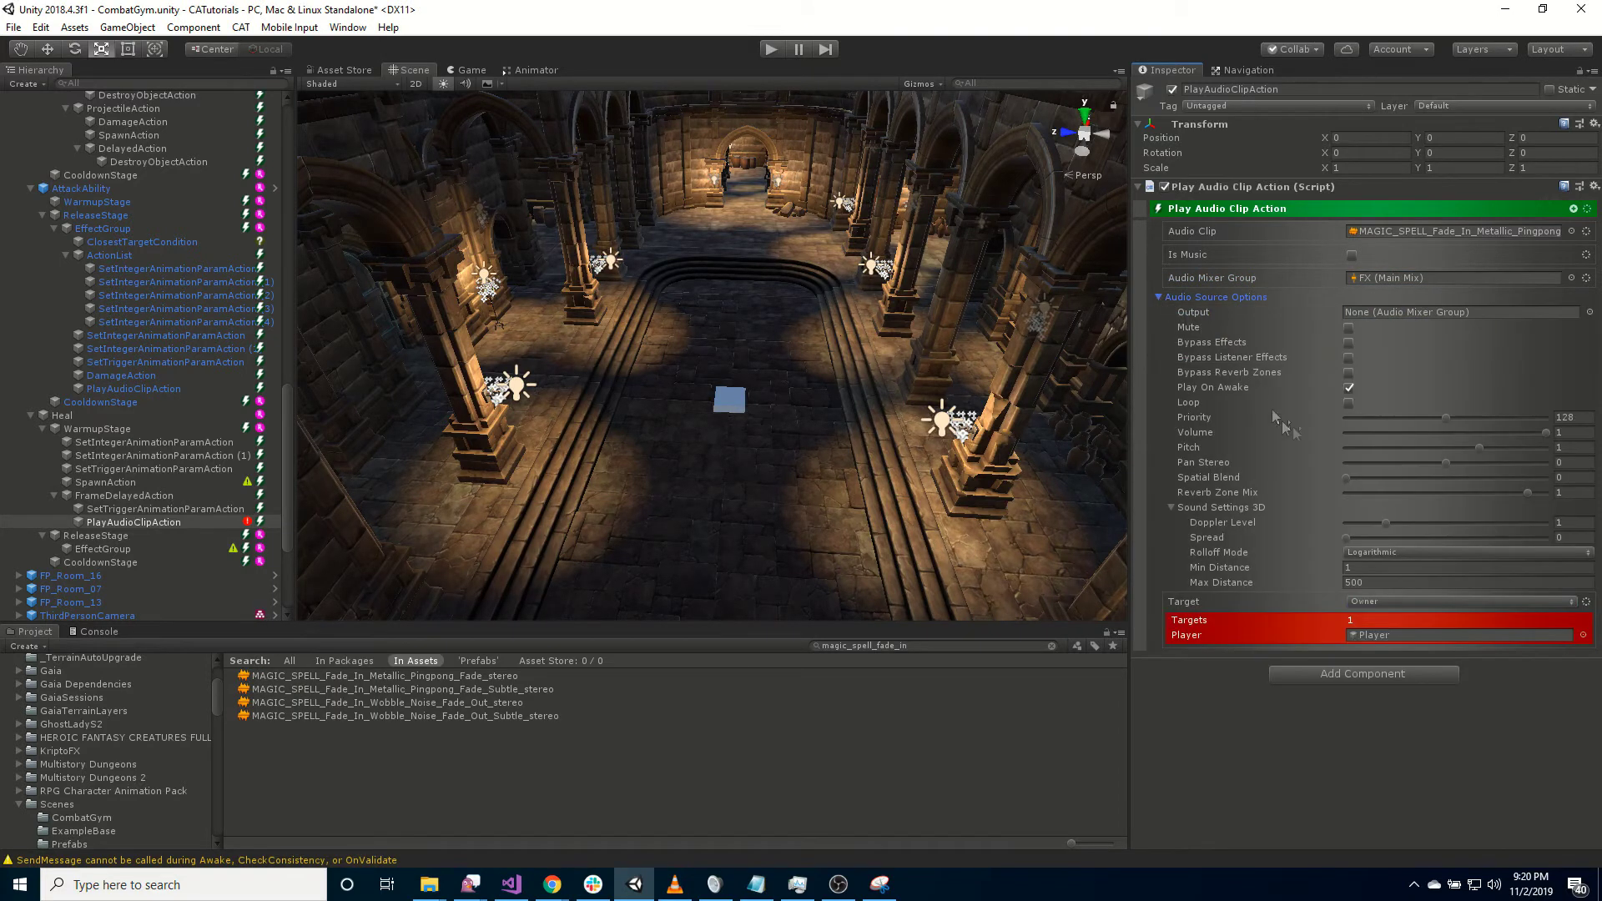
{"action": "left_click_drag", "start_coordinate": [1346, 478], "coordinate": [1569, 478]}
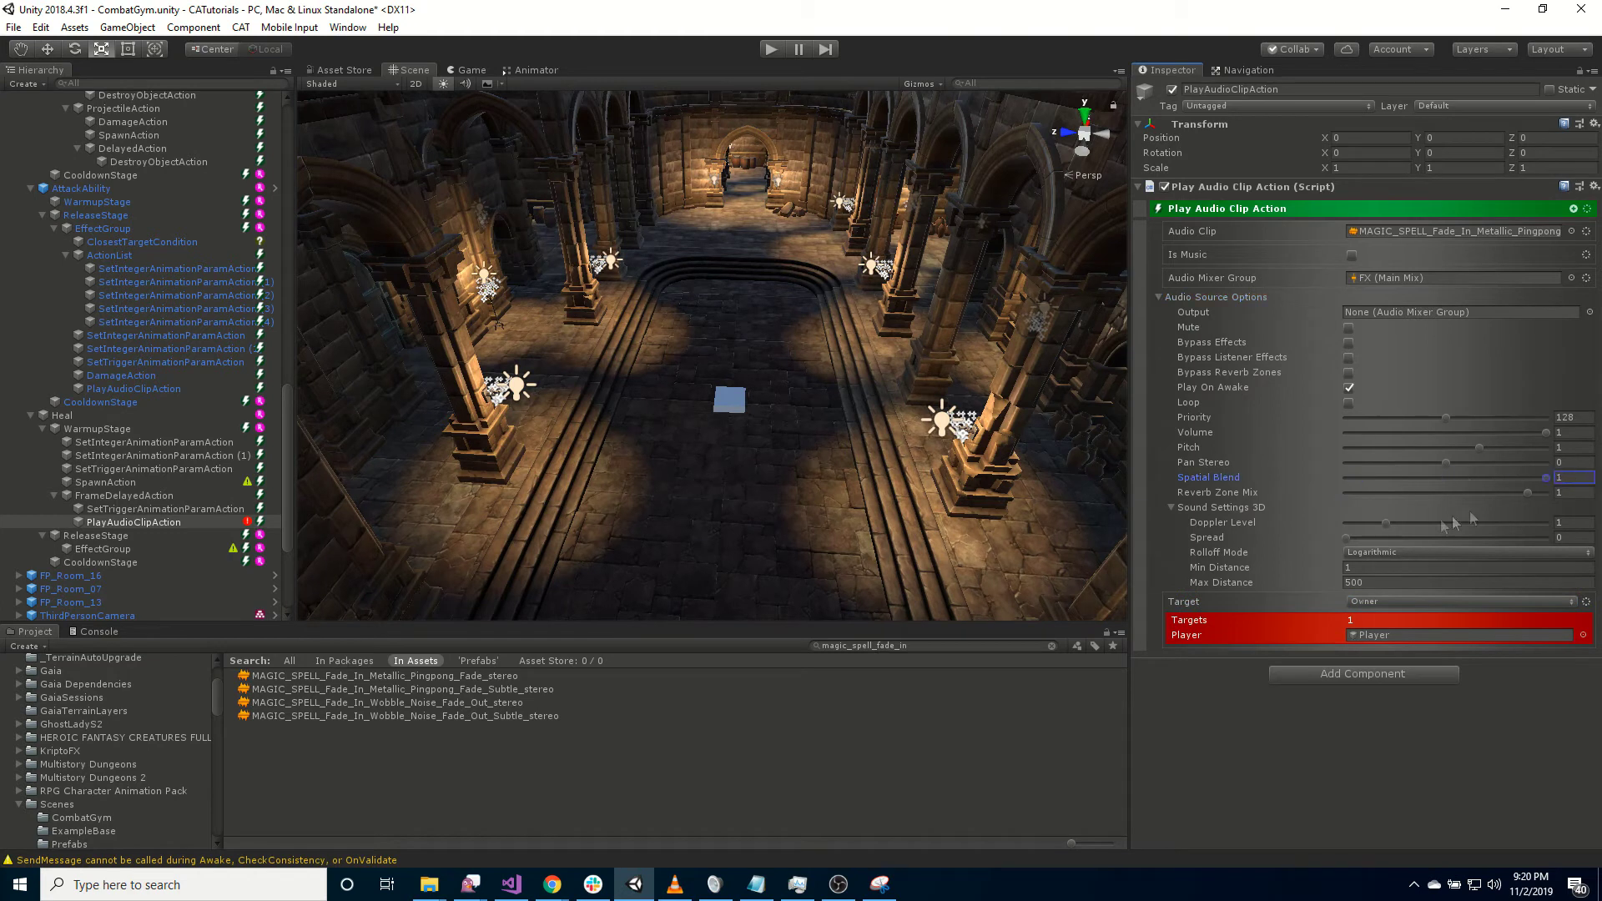
{"action": "left_click", "coordinate": [1381, 582]}
{"action": "type", "text": "200"}
{"action": "left_click", "coordinate": [1316, 755]}
{"action": "left_click", "coordinate": [1161, 297]}
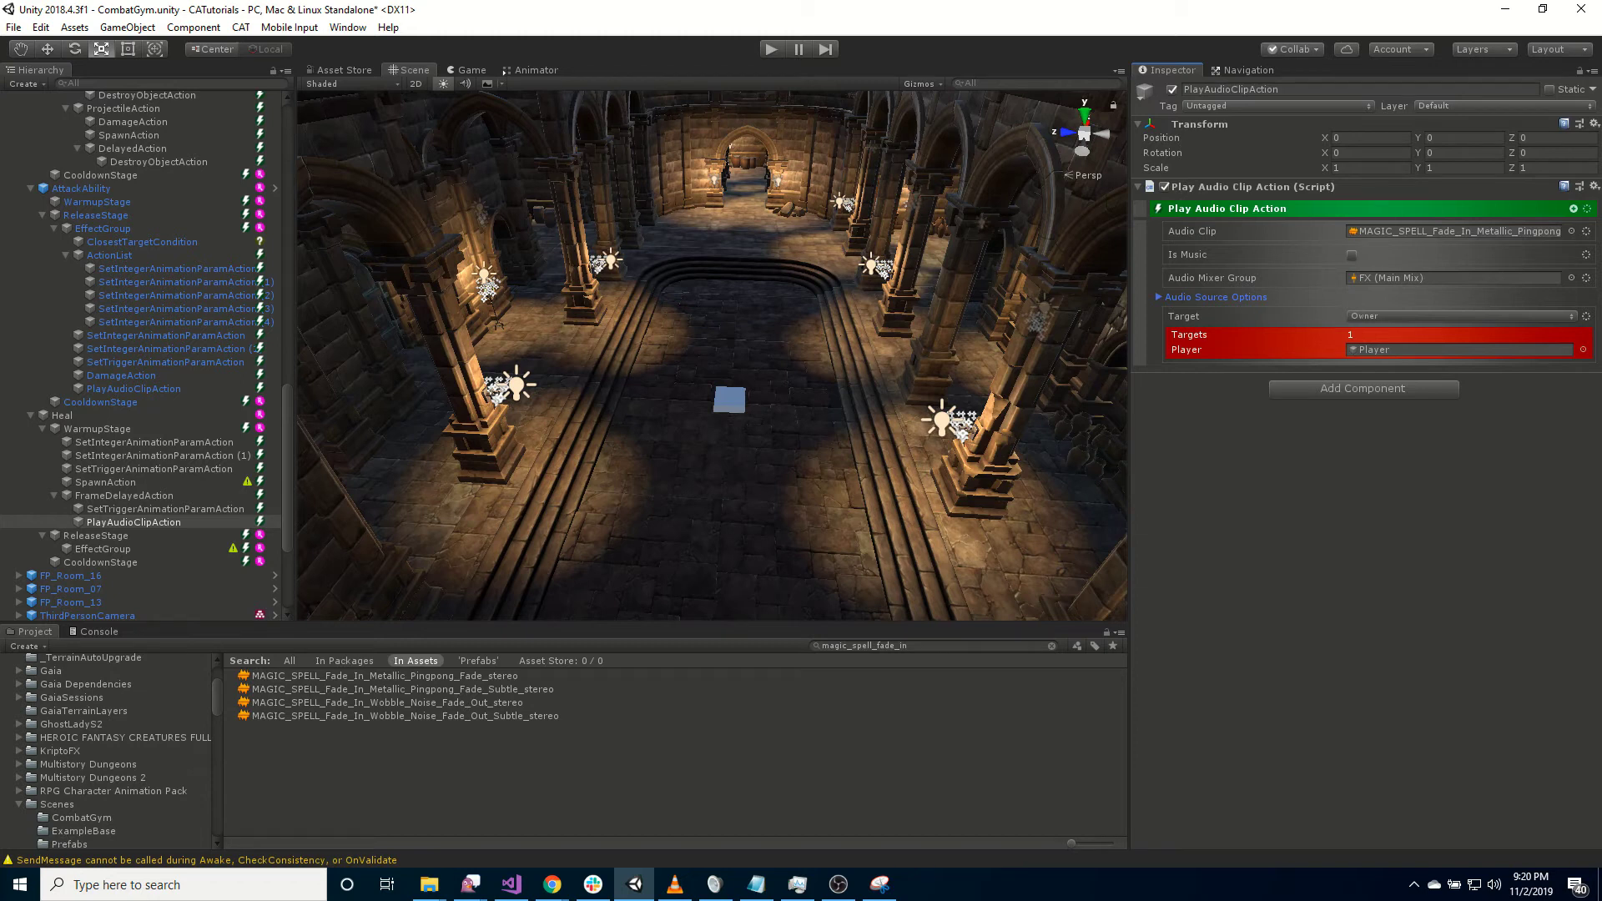
- Add a Set Ability Targets condition directly under the EffectGroup in Heal's ReleaseStage, removing the ConditionalAction that wraps it
{"action": "left_click", "coordinate": [130, 538]}
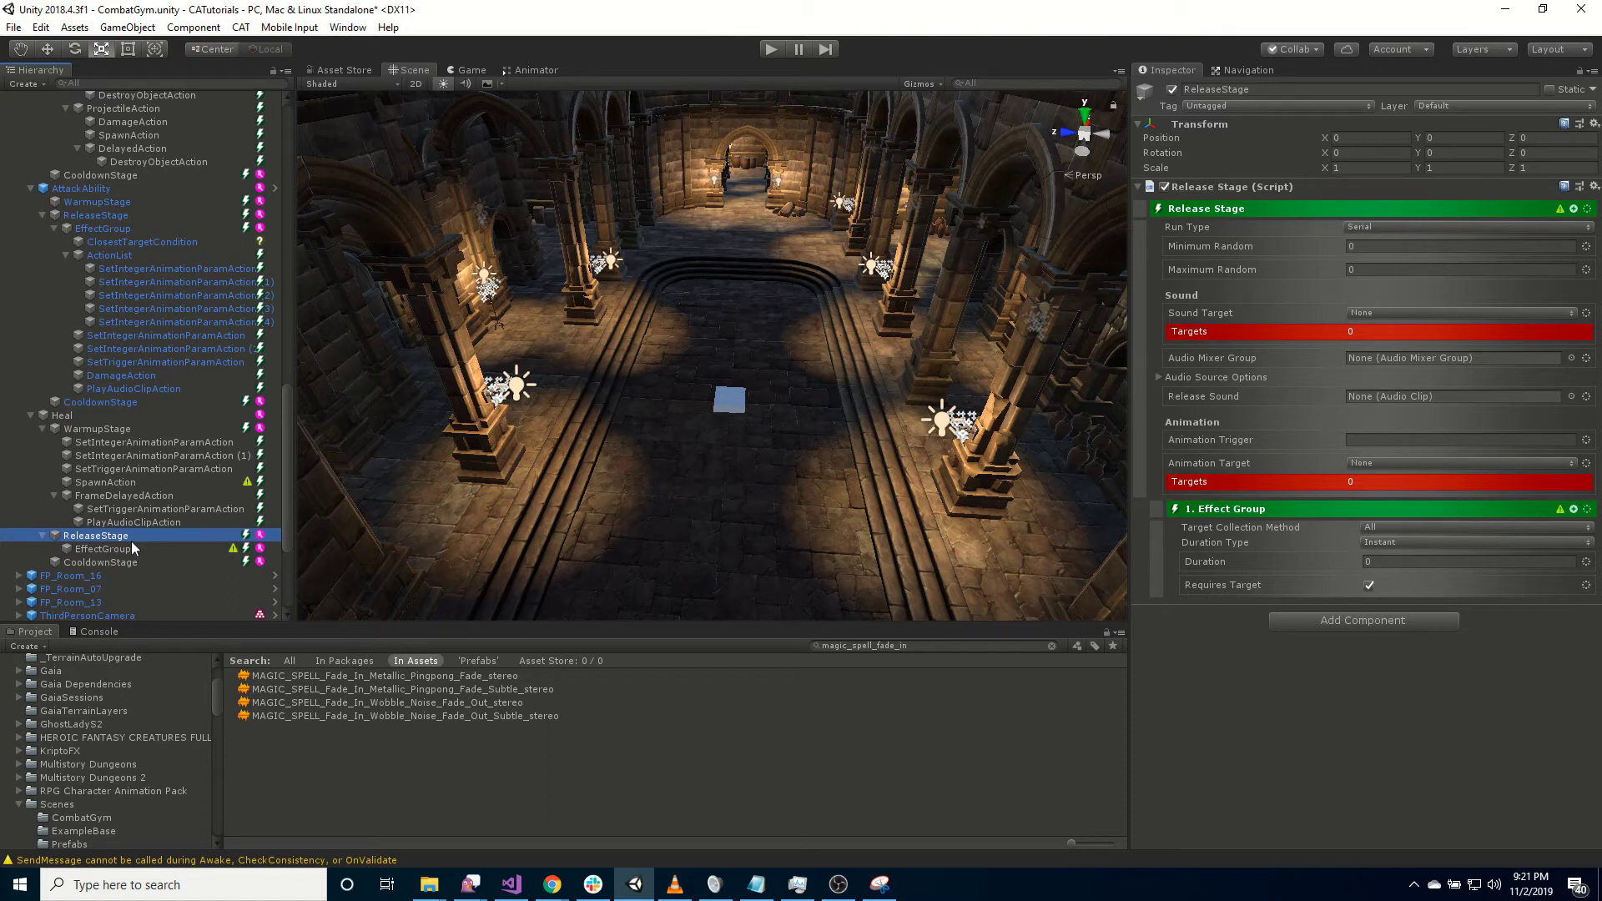
{"action": "left_click", "coordinate": [132, 551]}
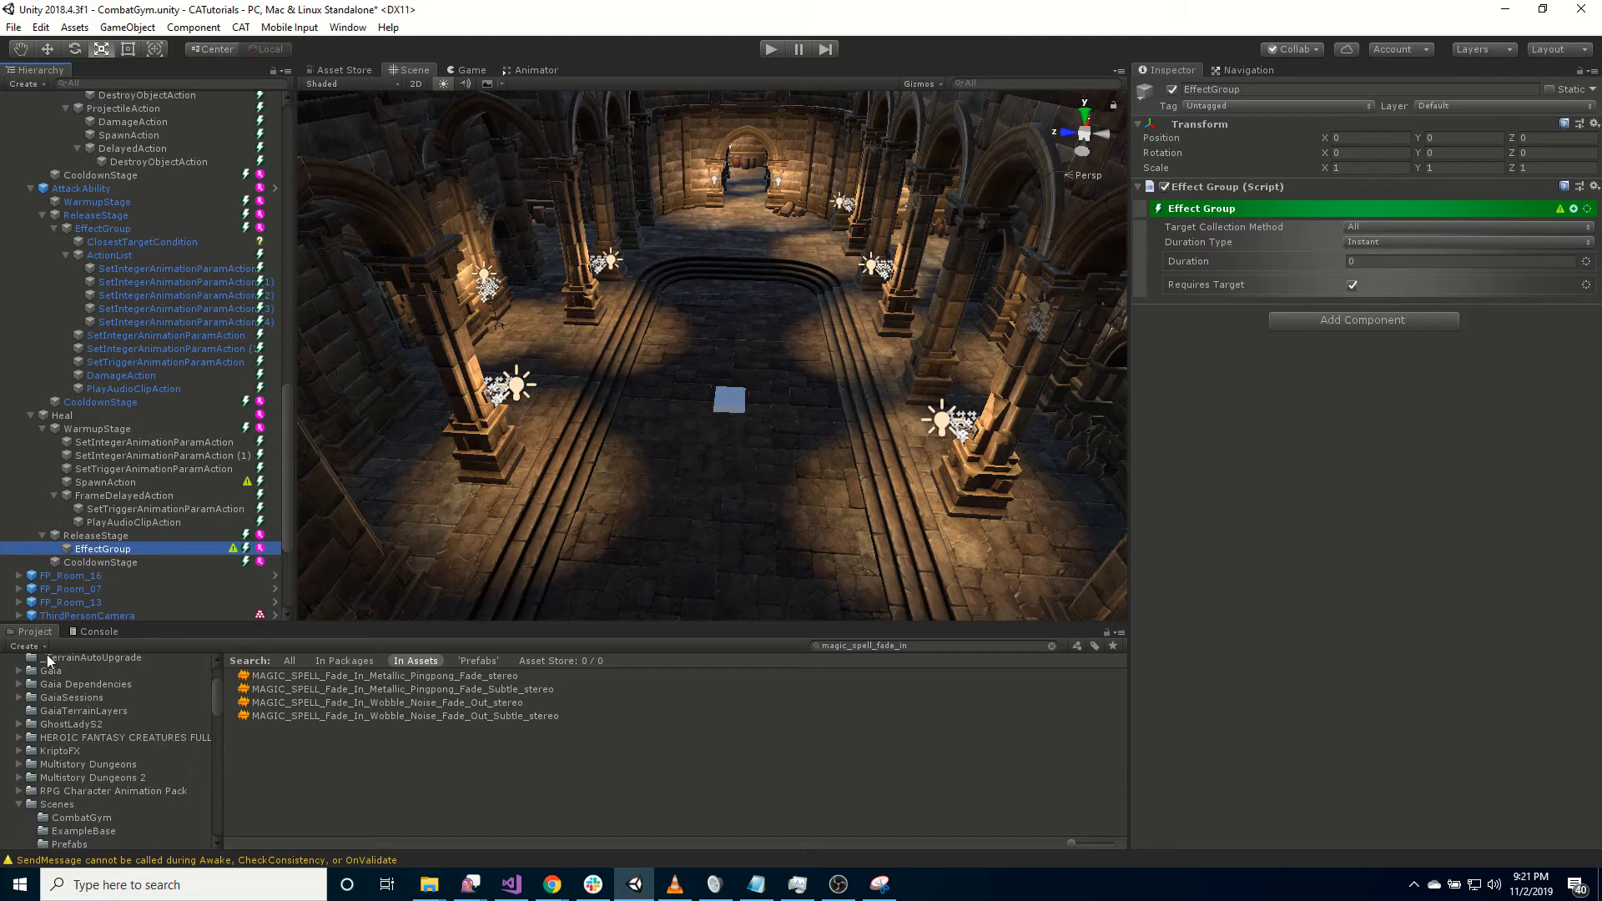
{"action": "left_click", "coordinate": [1574, 209]}
{"action": "left_click", "coordinate": [1429, 224]}
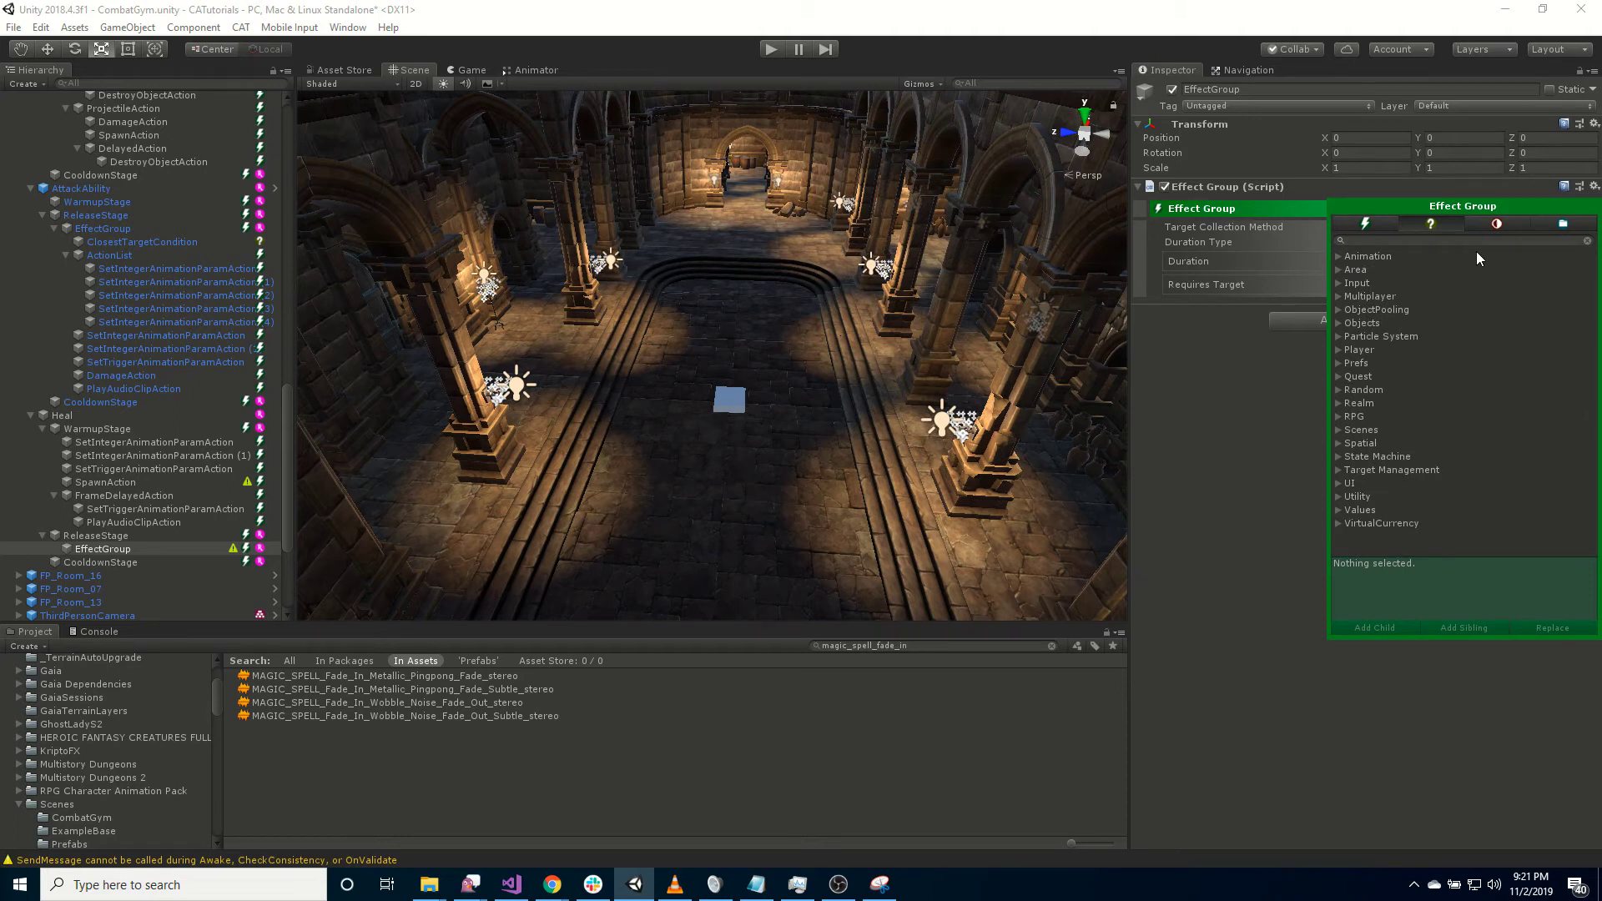
{"action": "type", "text": "set"}
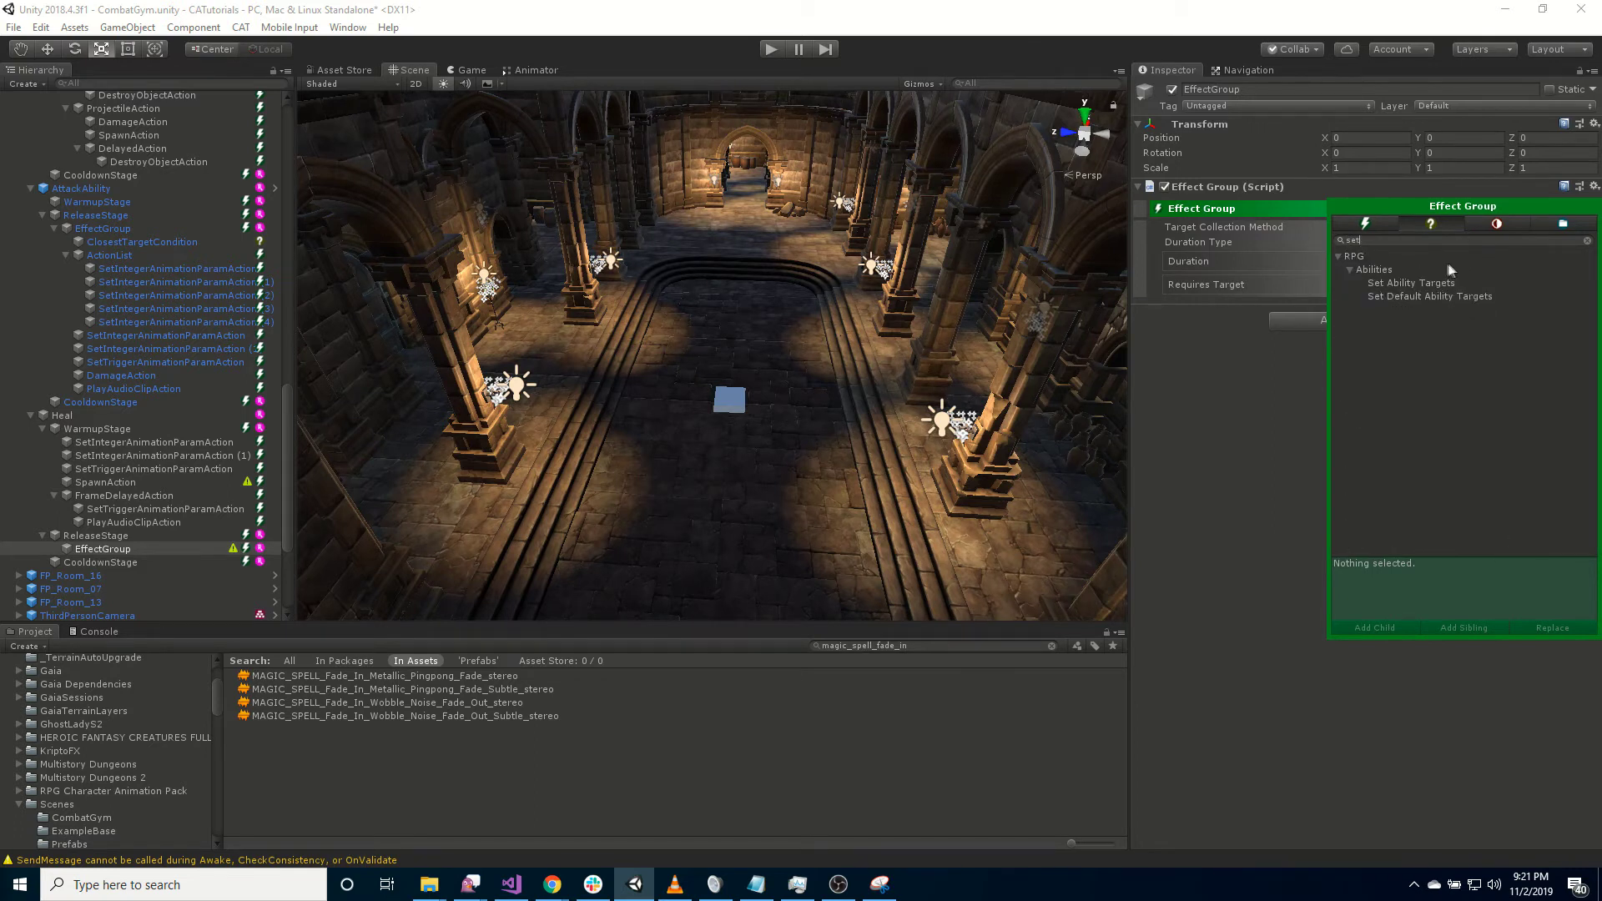
{"action": "double_click", "coordinate": [1428, 282]}
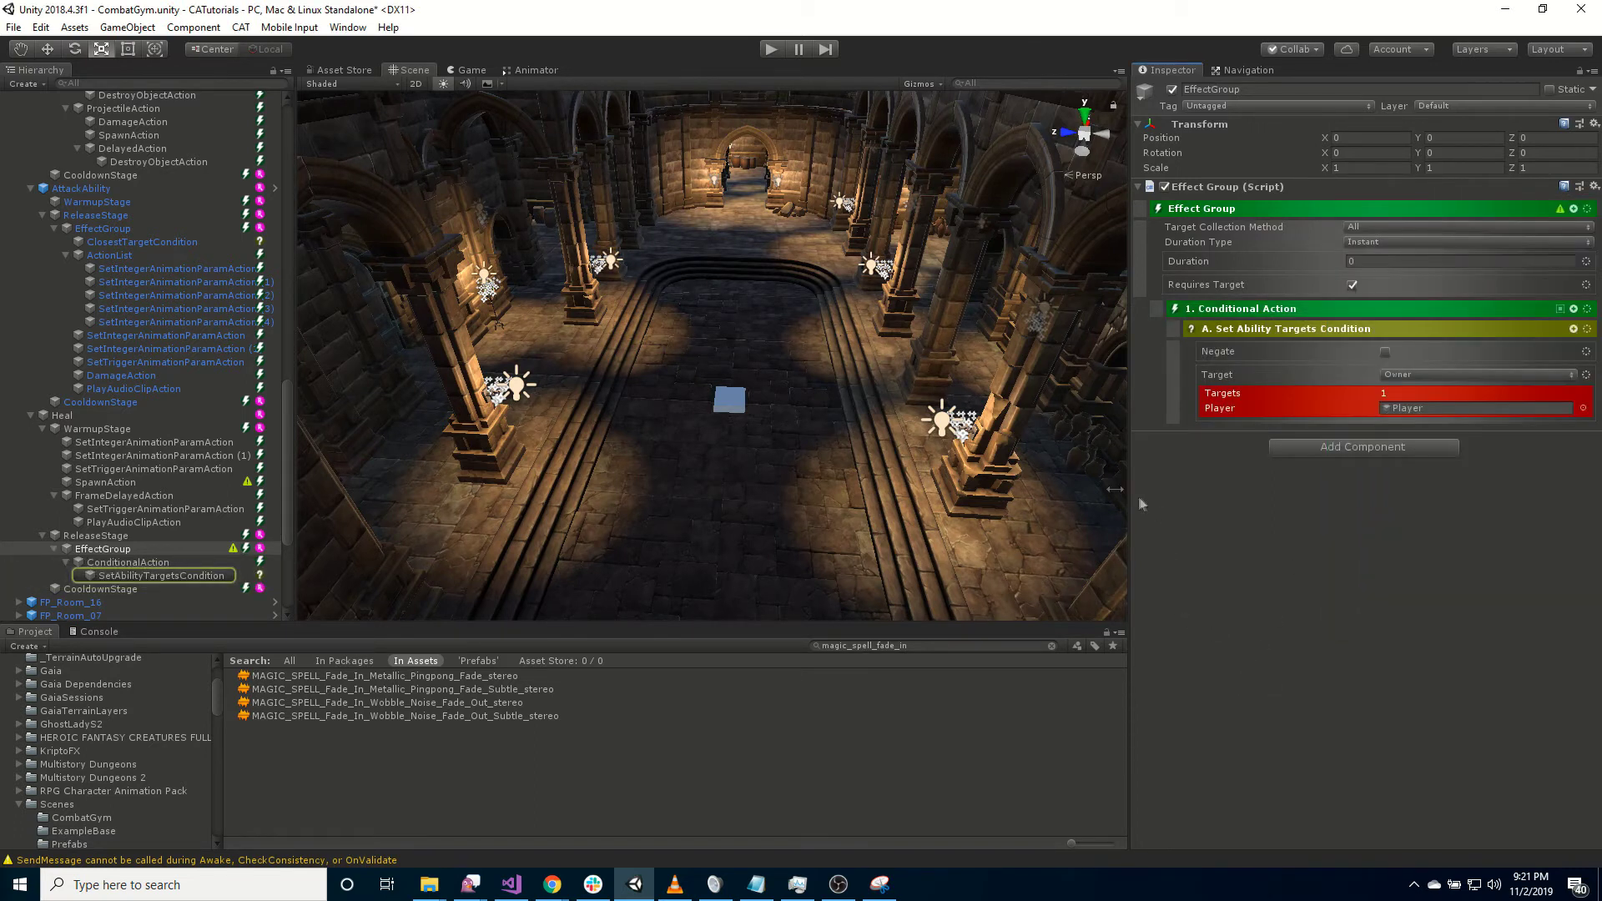
{"action": "left_click_drag", "start_coordinate": [134, 577], "coordinate": [128, 561]}
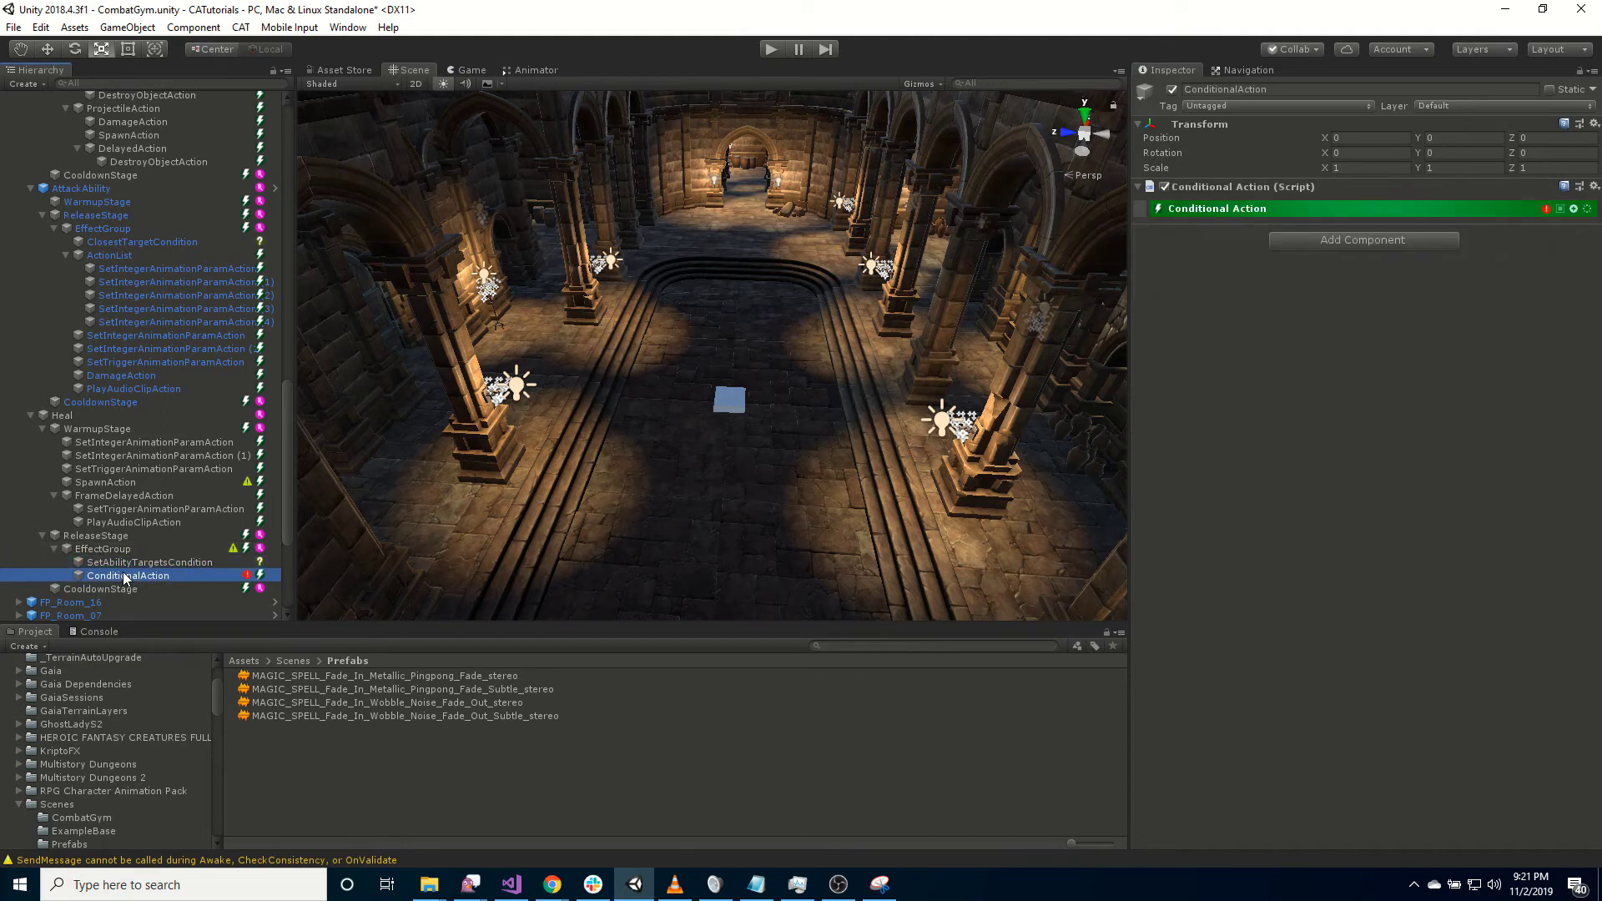
{"action": "left_click", "coordinate": [129, 562]}
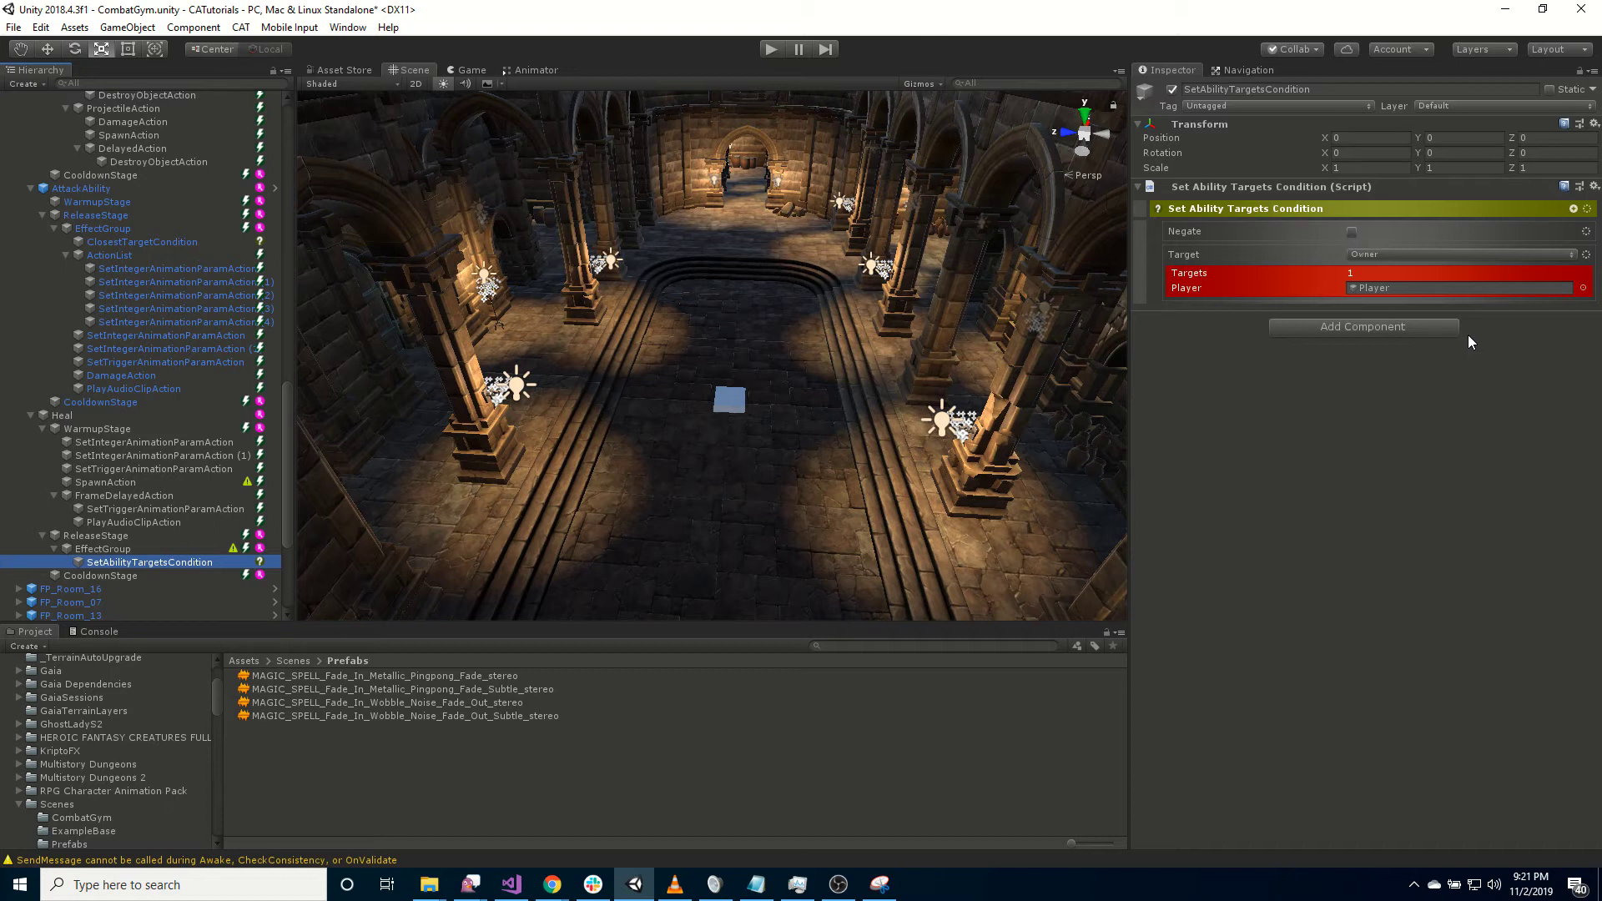
- Add a Set Trigger Animation Param action under the EffectGroup in Heal's ReleaseStage
{"action": "left_click", "coordinate": [133, 547]}
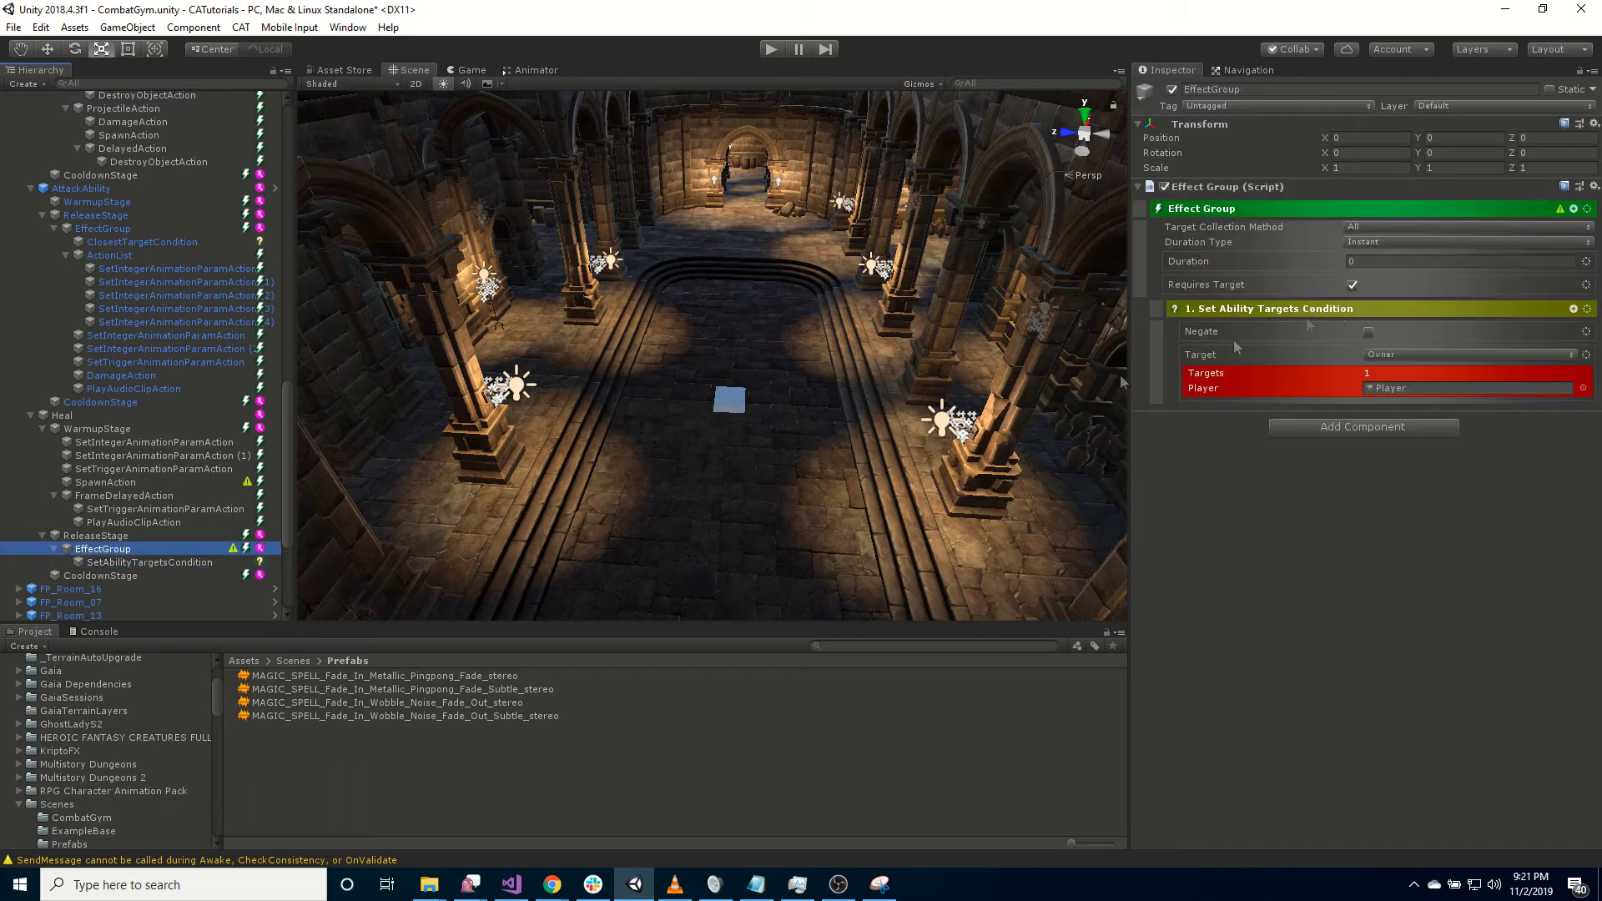
{"action": "left_click", "coordinate": [1574, 209]}
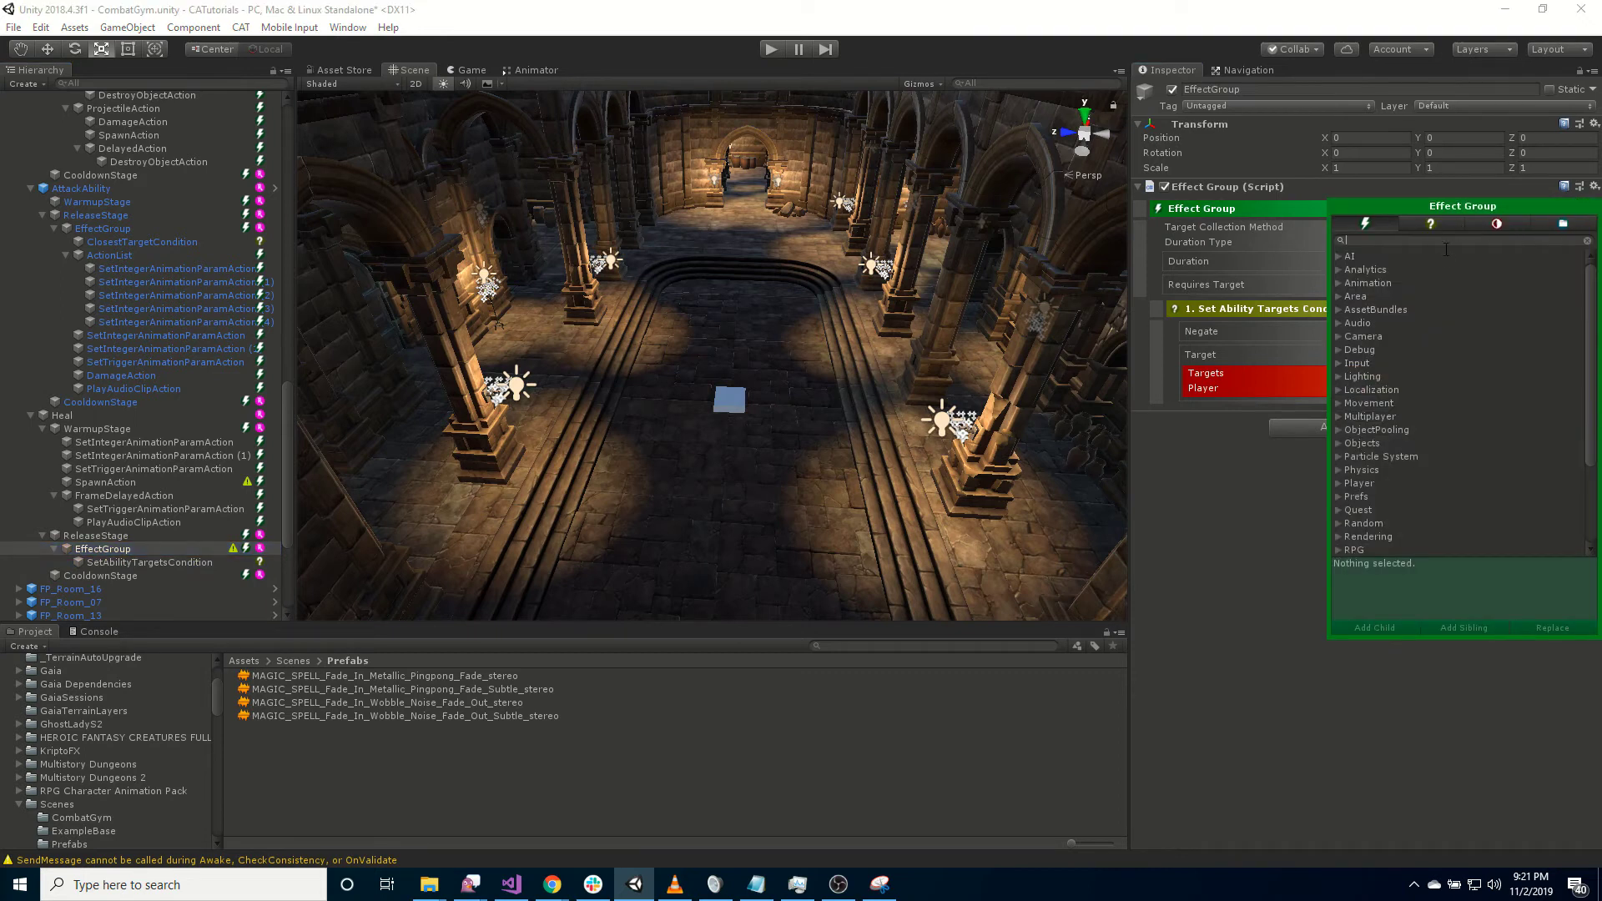
{"action": "type", "text": "trig"}
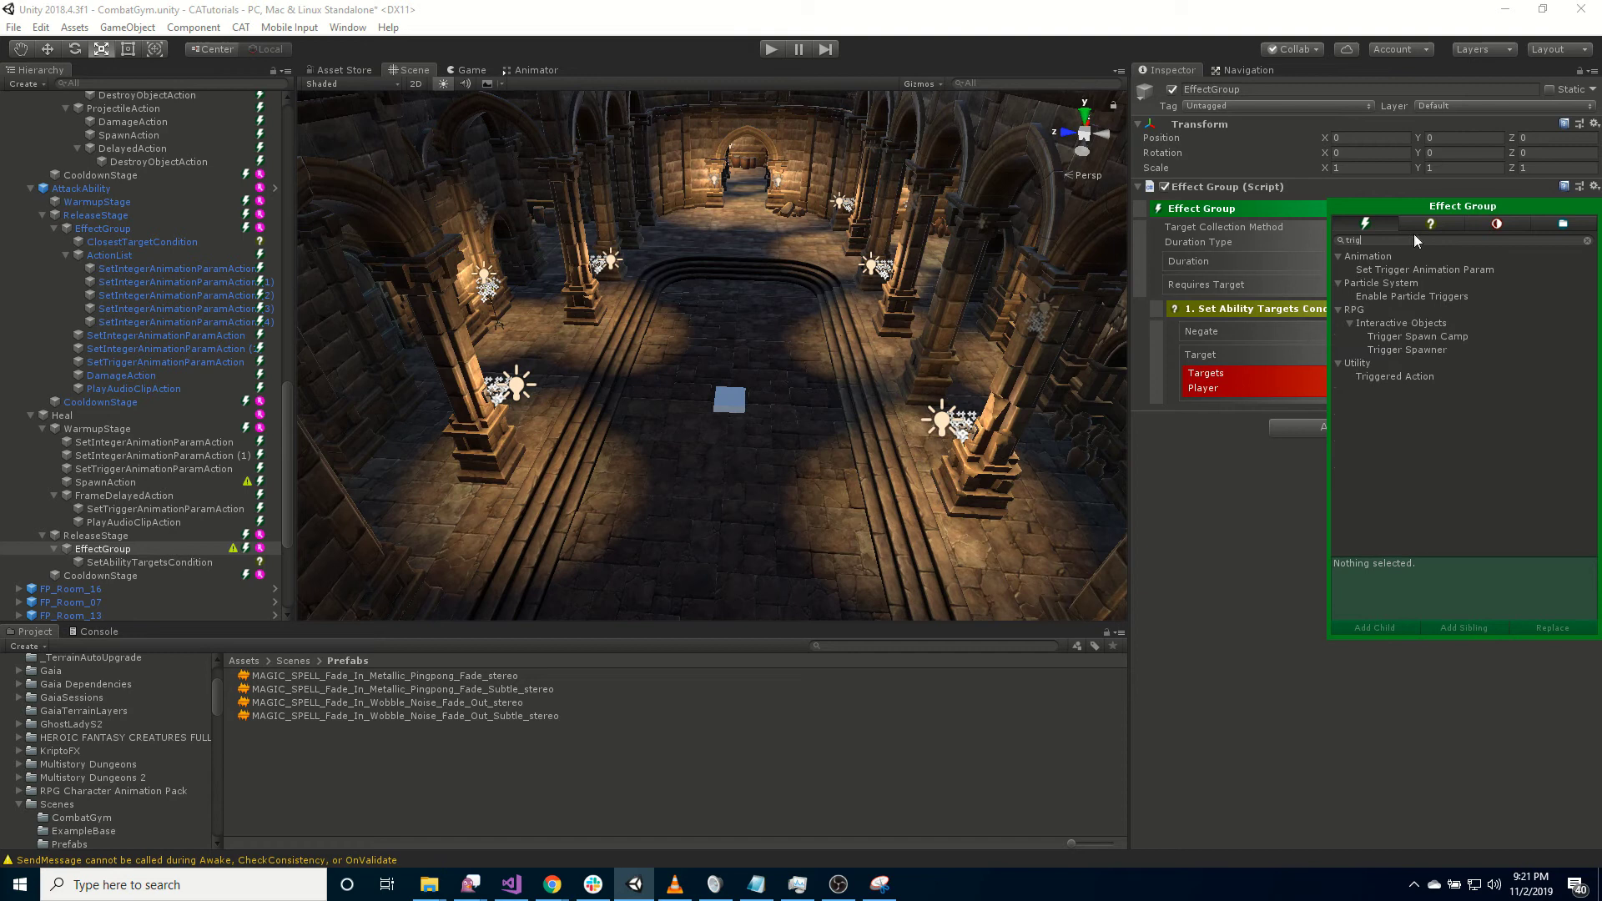
{"action": "double_click", "coordinate": [1432, 268]}
- Add a Path to the EffectGroup trigger action's Owner target and set it to Body
{"action": "left_click", "coordinate": [1587, 439]}
{"action": "mouse_move", "coordinate": [1518, 619]}
{"action": "left_click", "coordinate": [1327, 621]}
{"action": "left_click", "coordinate": [1412, 453]}
{"action": "type", "text": "Body"}
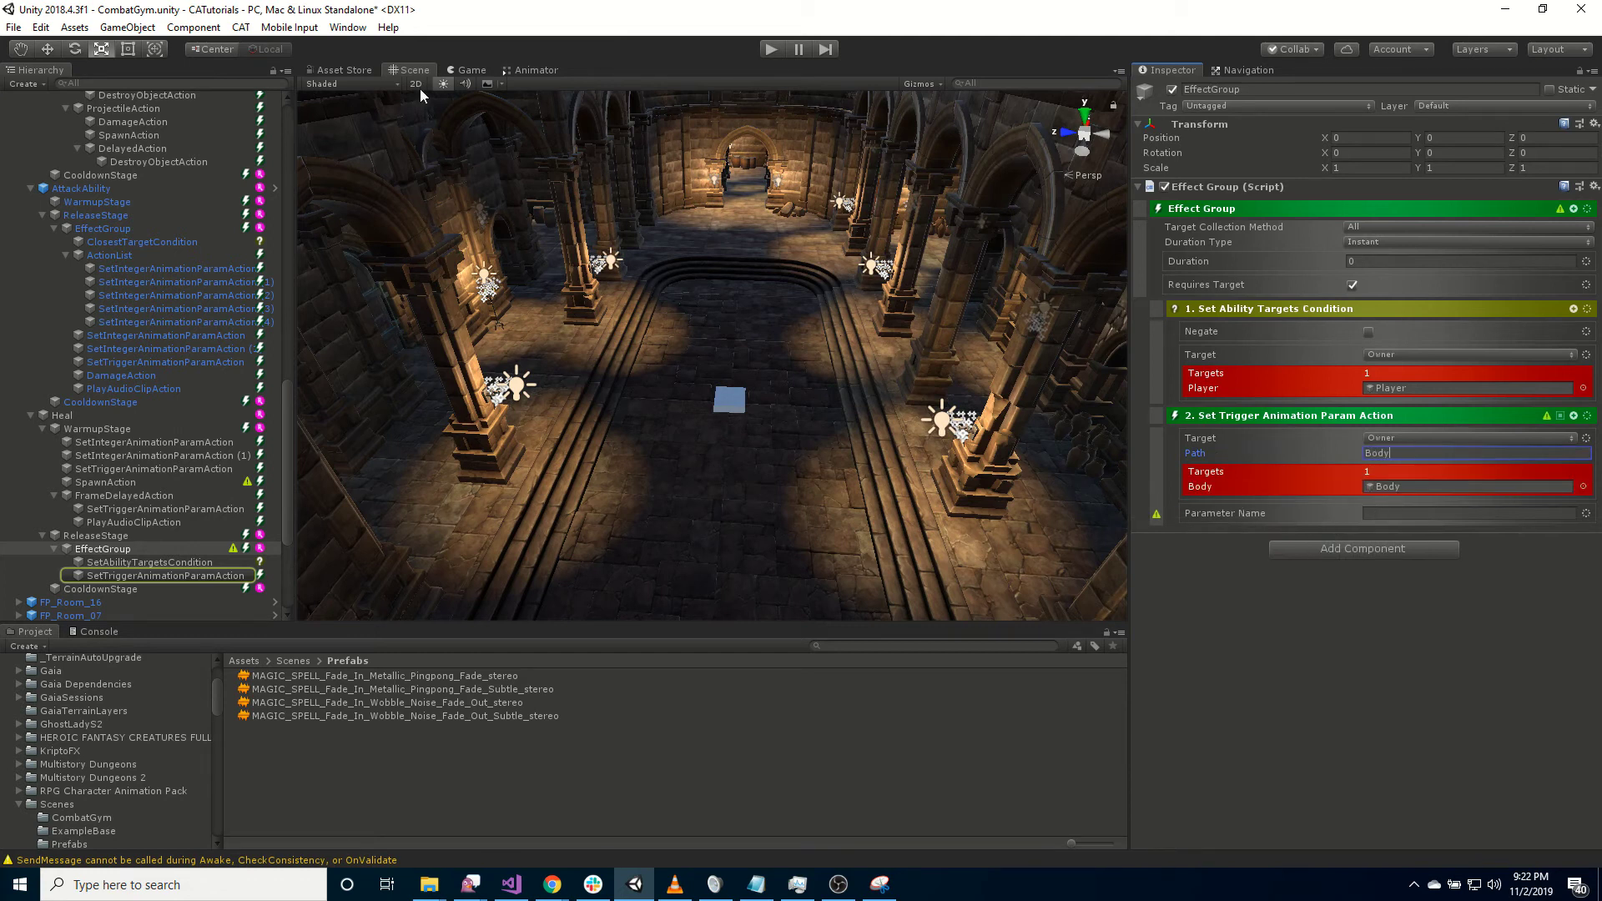
- Look up the cast-end trigger among the Animator parameters and set the EffectGroup trigger action's Parameter Name to CastEndTrigger
{"action": "left_click", "coordinate": [523, 70]}
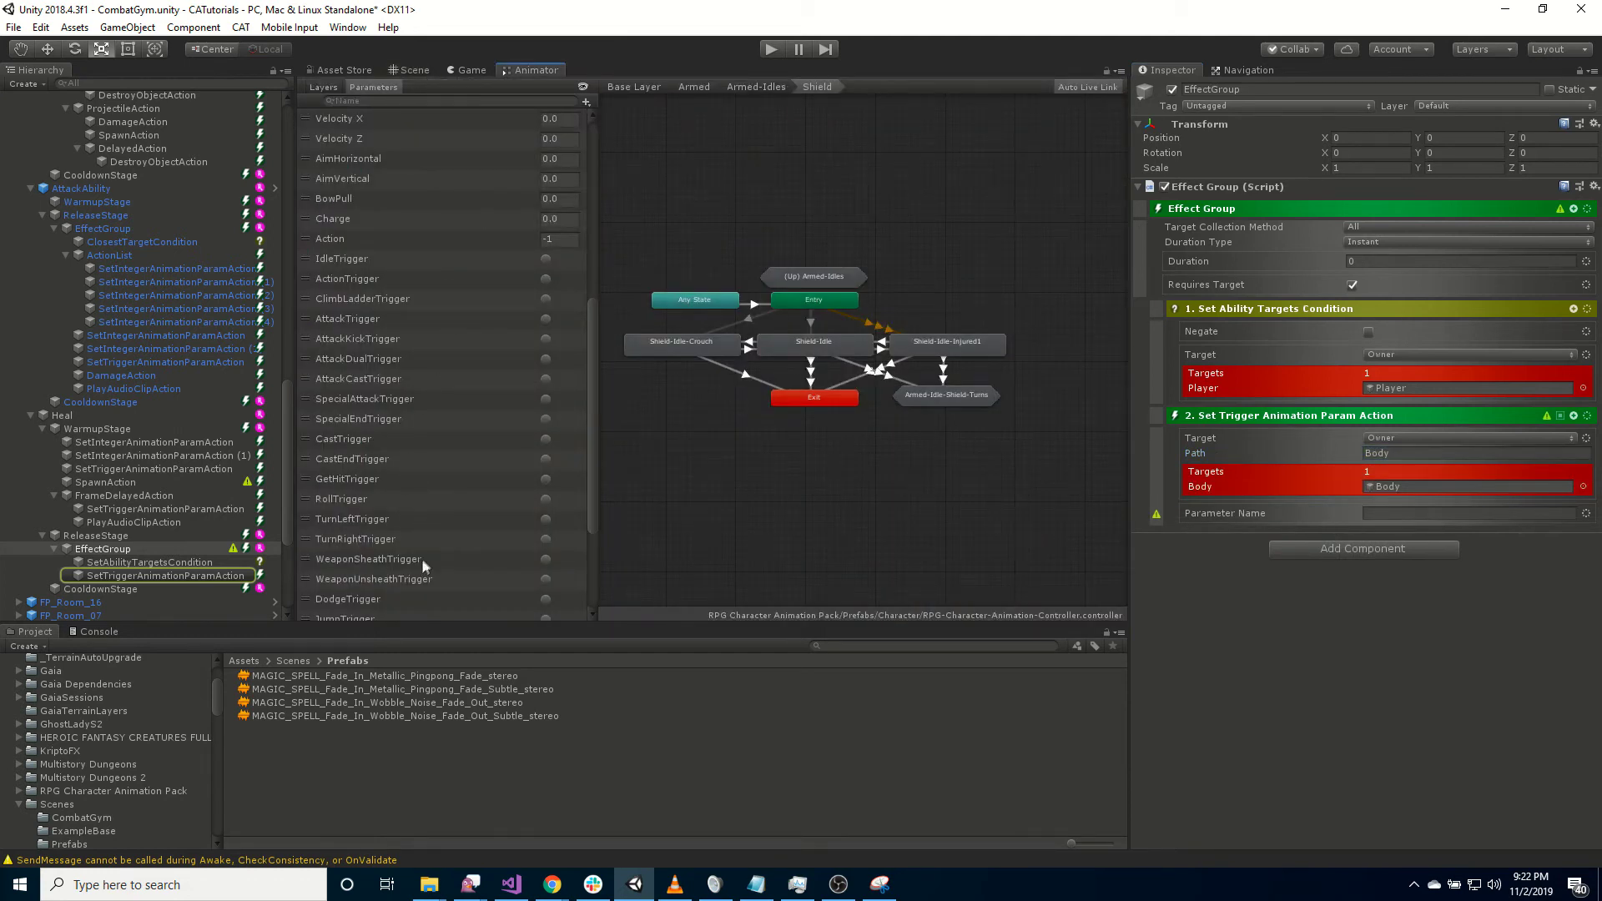
{"action": "left_click", "coordinate": [411, 71]}
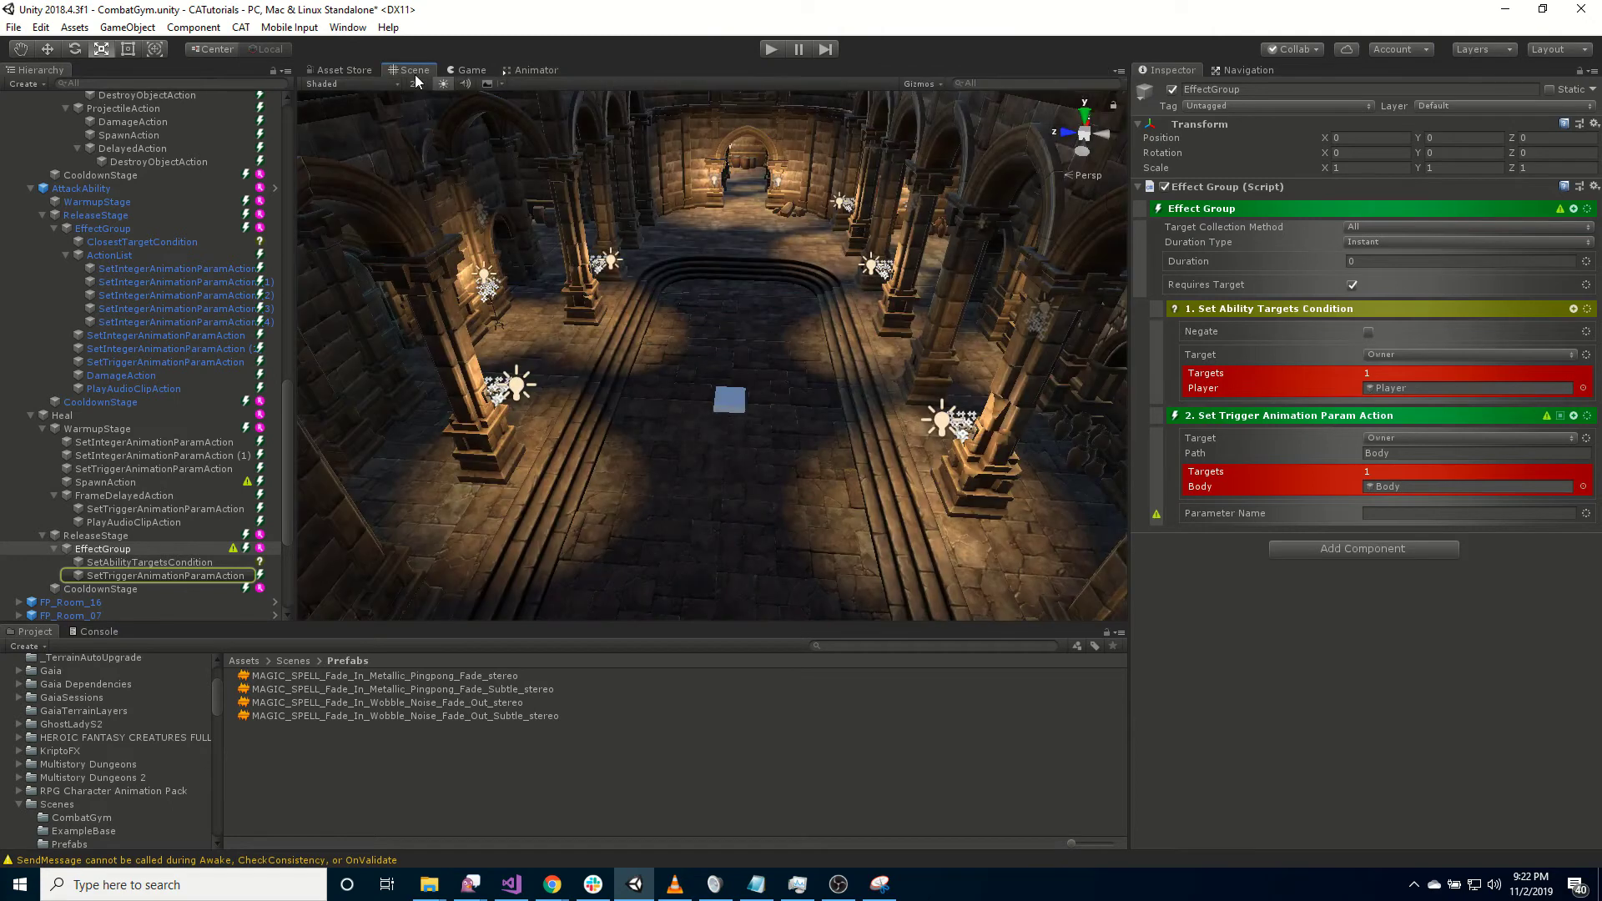
{"action": "left_click", "coordinate": [1400, 512]}
{"action": "type", "text": "CastEndTrigg"}
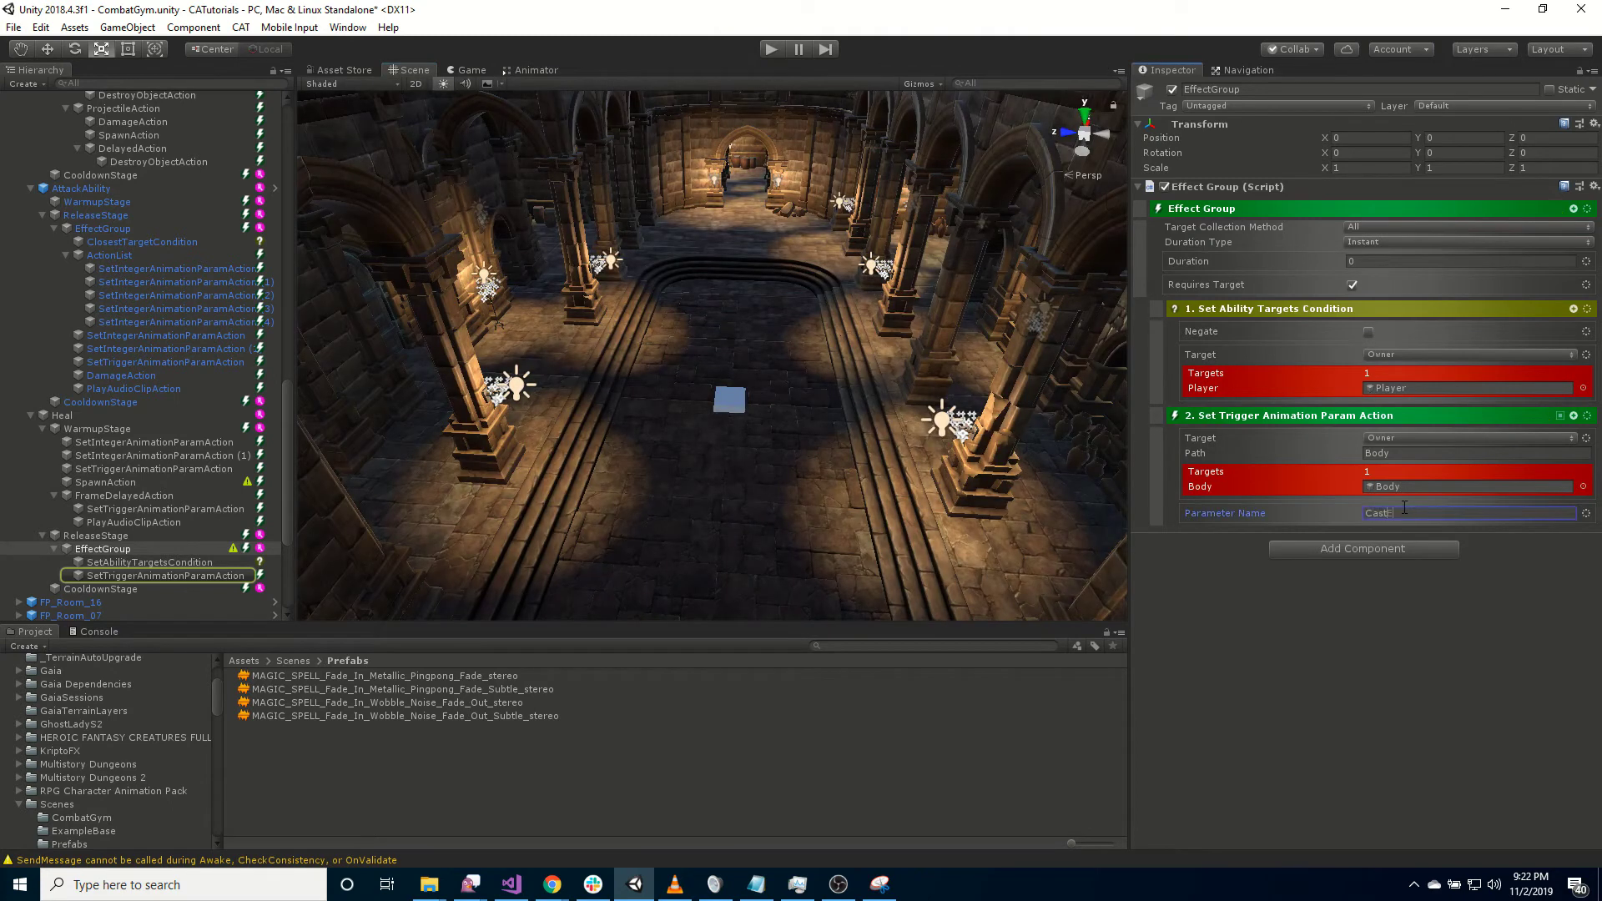
{"action": "type", "text": "er"}
- Add a Delayed Action under the EffectGroup in Heal's ReleaseStage and set its Duration to 3
{"action": "left_click", "coordinate": [1574, 210]}
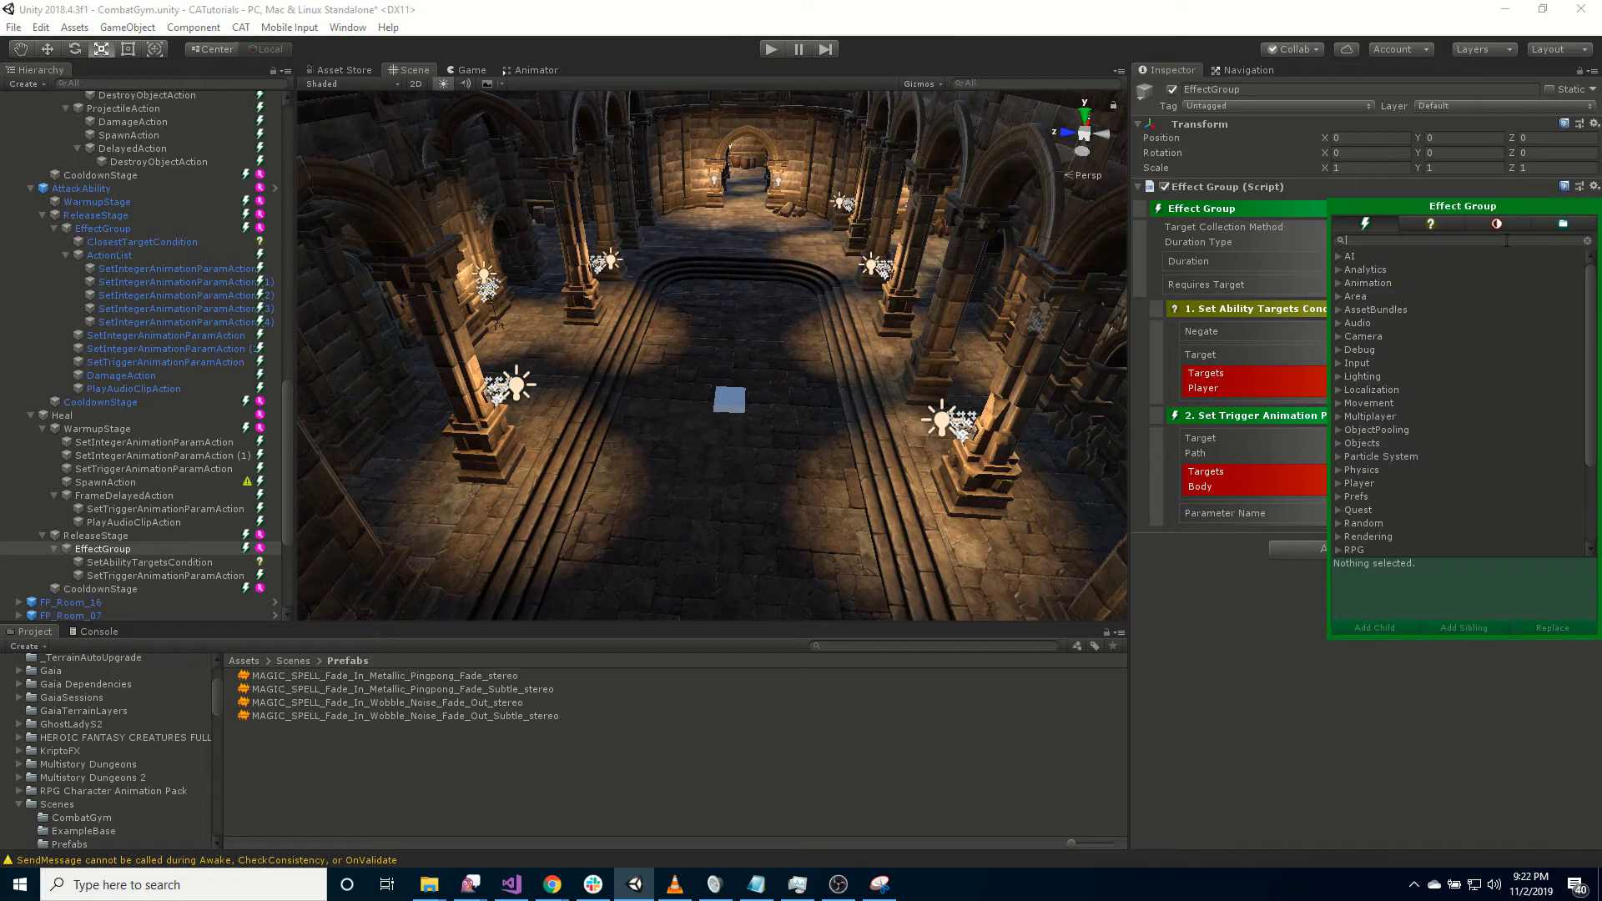
{"action": "type", "text": "dela"}
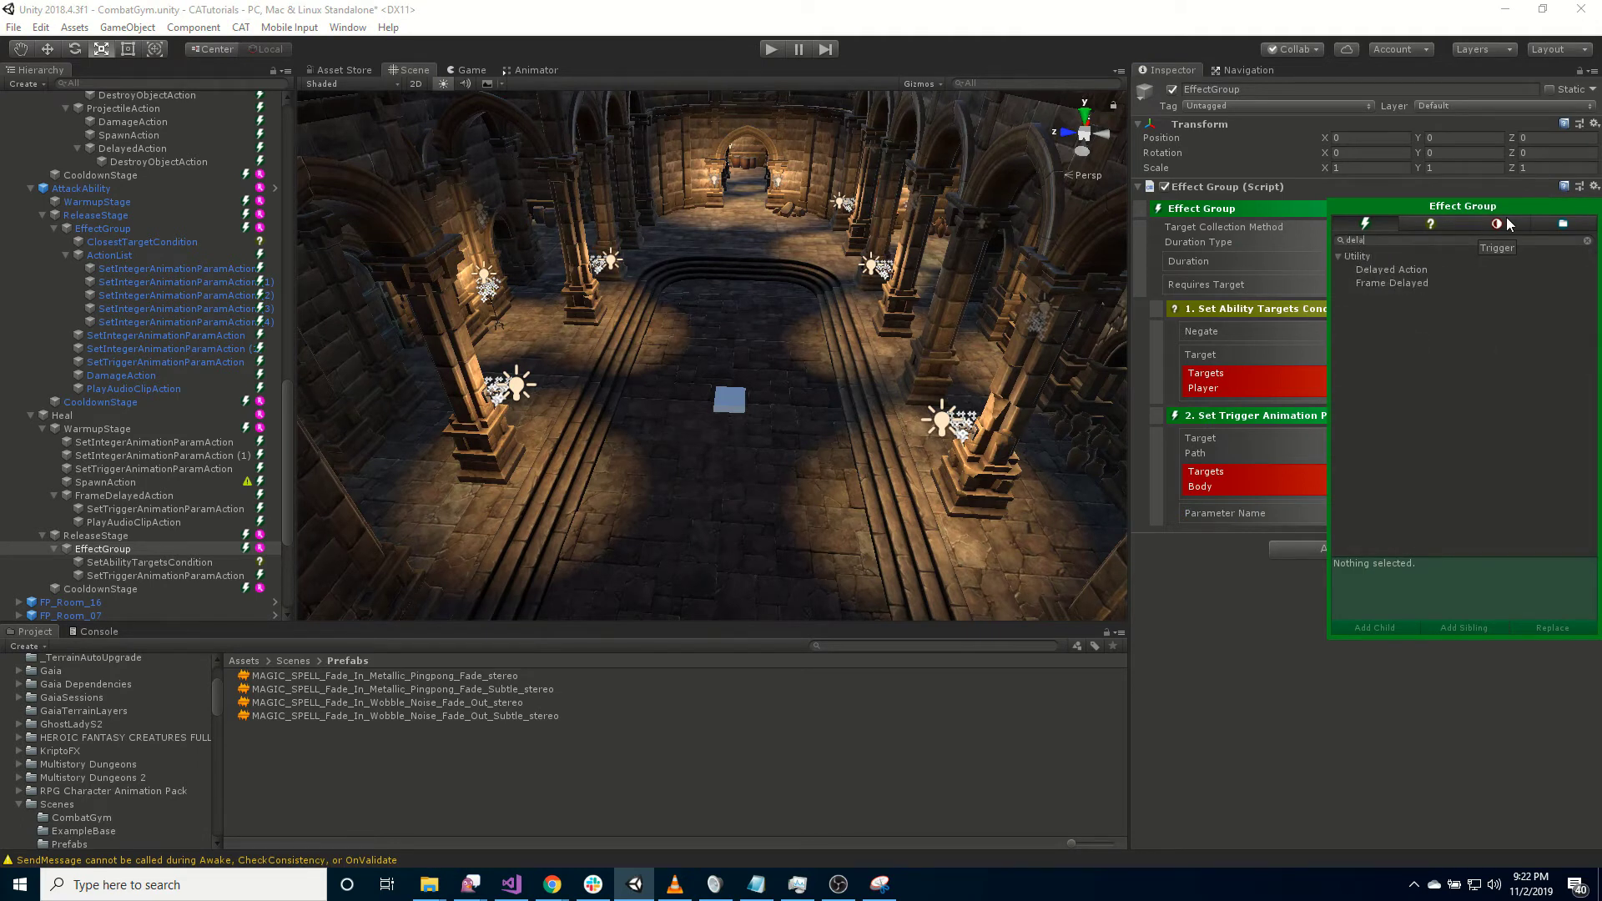
{"action": "double_click", "coordinate": [1408, 271]}
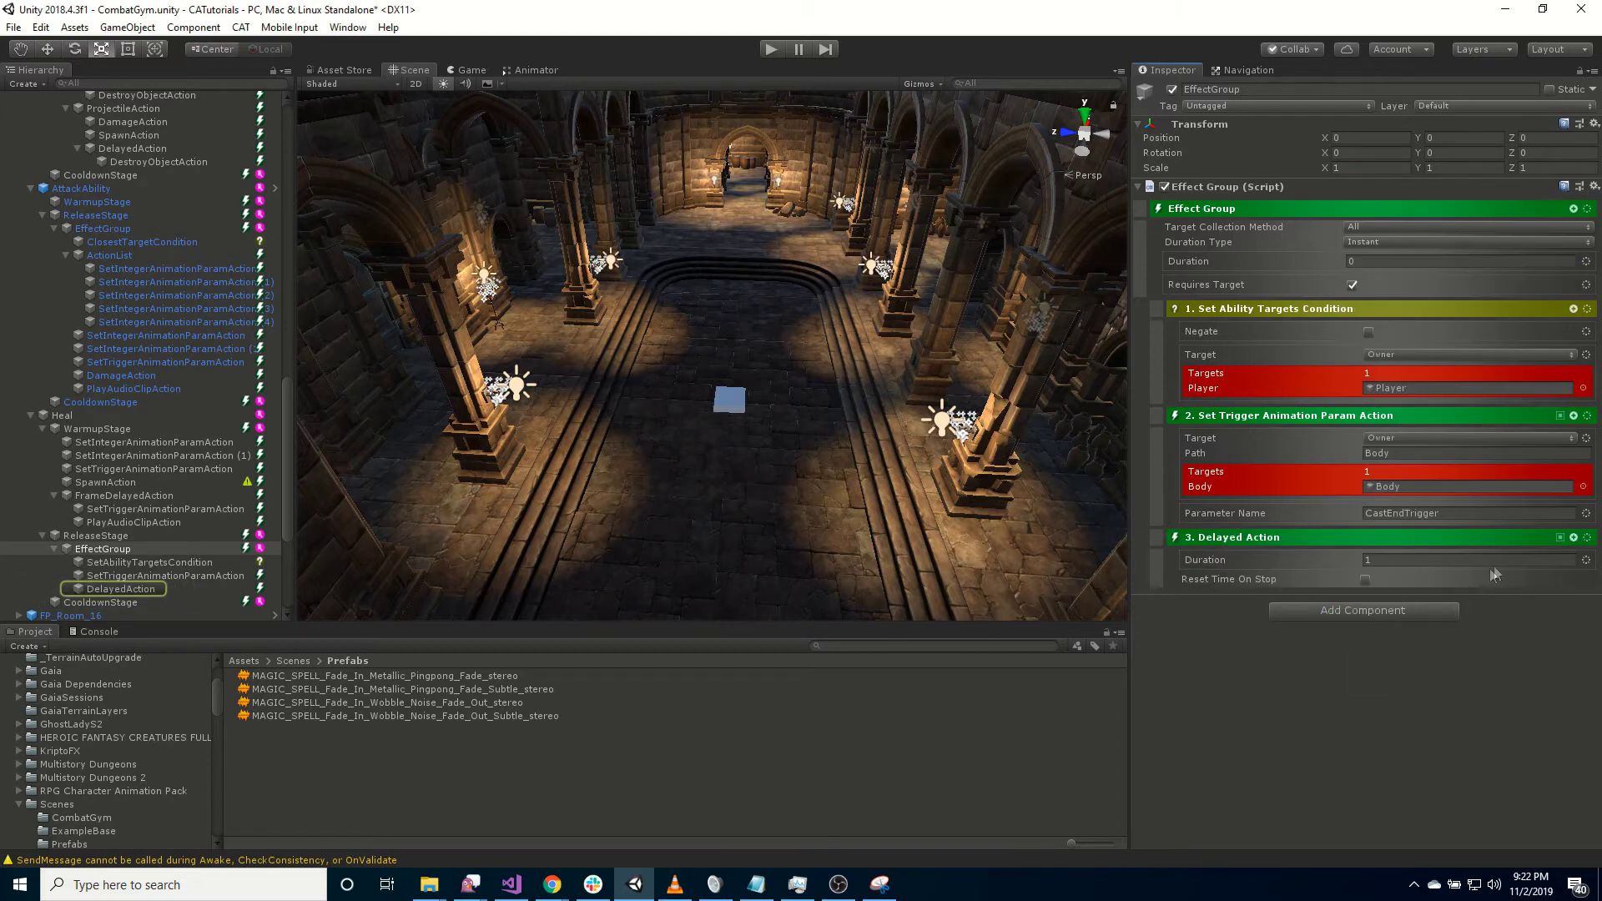
{"action": "left_click", "coordinate": [1398, 562]}
{"action": "type", "text": "3"}
- Add a Destroy Object action as a child of the ReleaseStage's DelayedAction
{"action": "left_click", "coordinate": [1575, 538]}
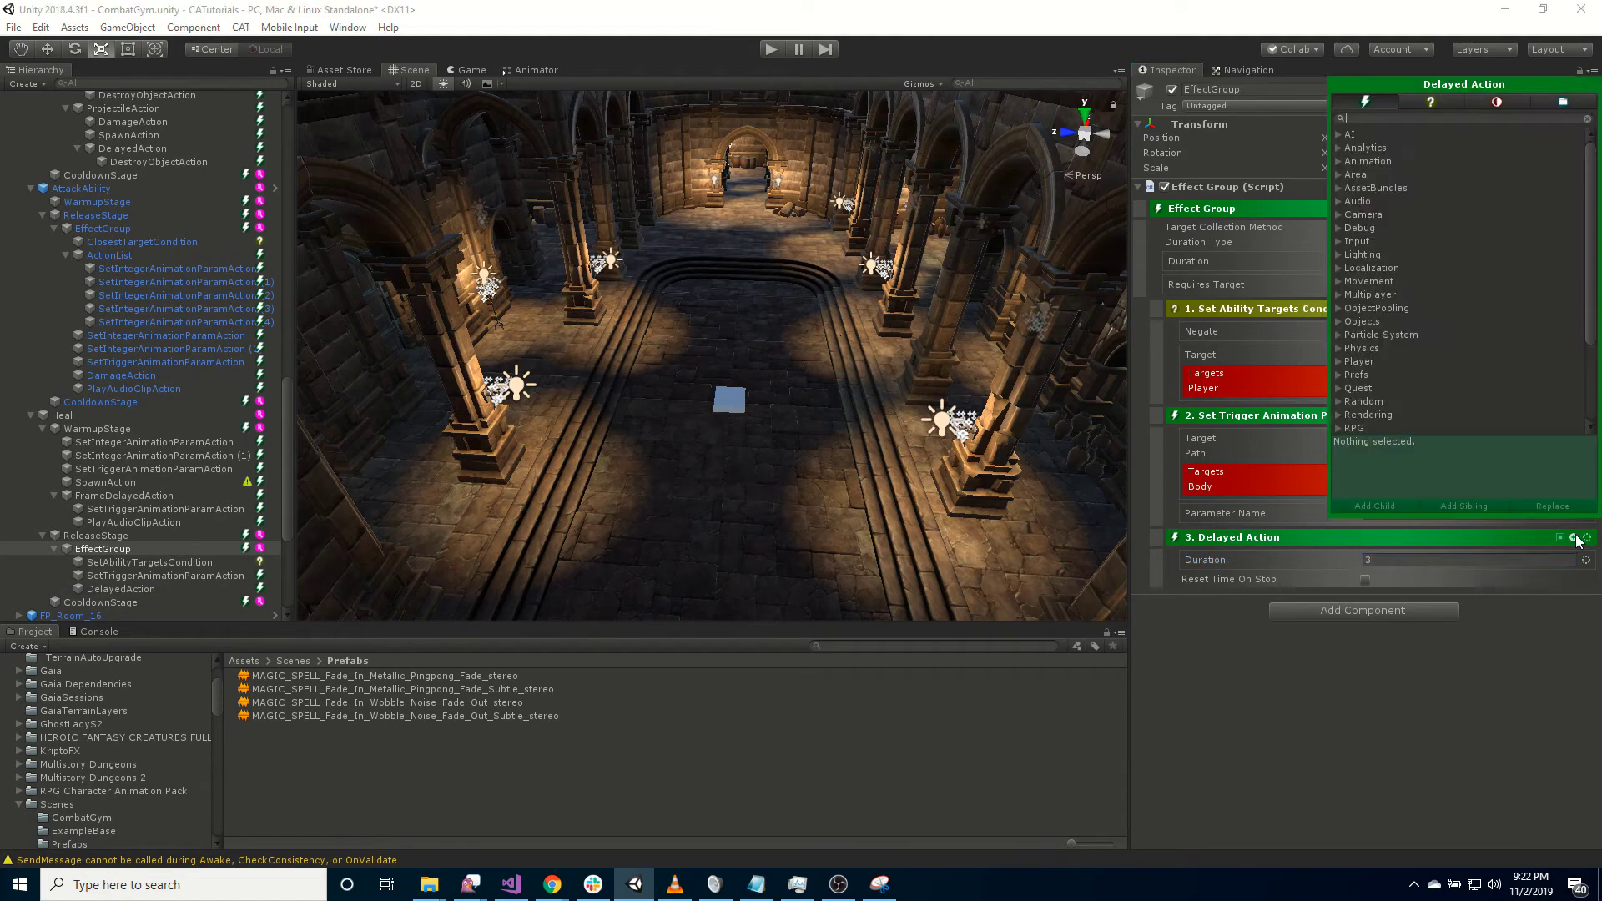
{"action": "type", "text": "des"}
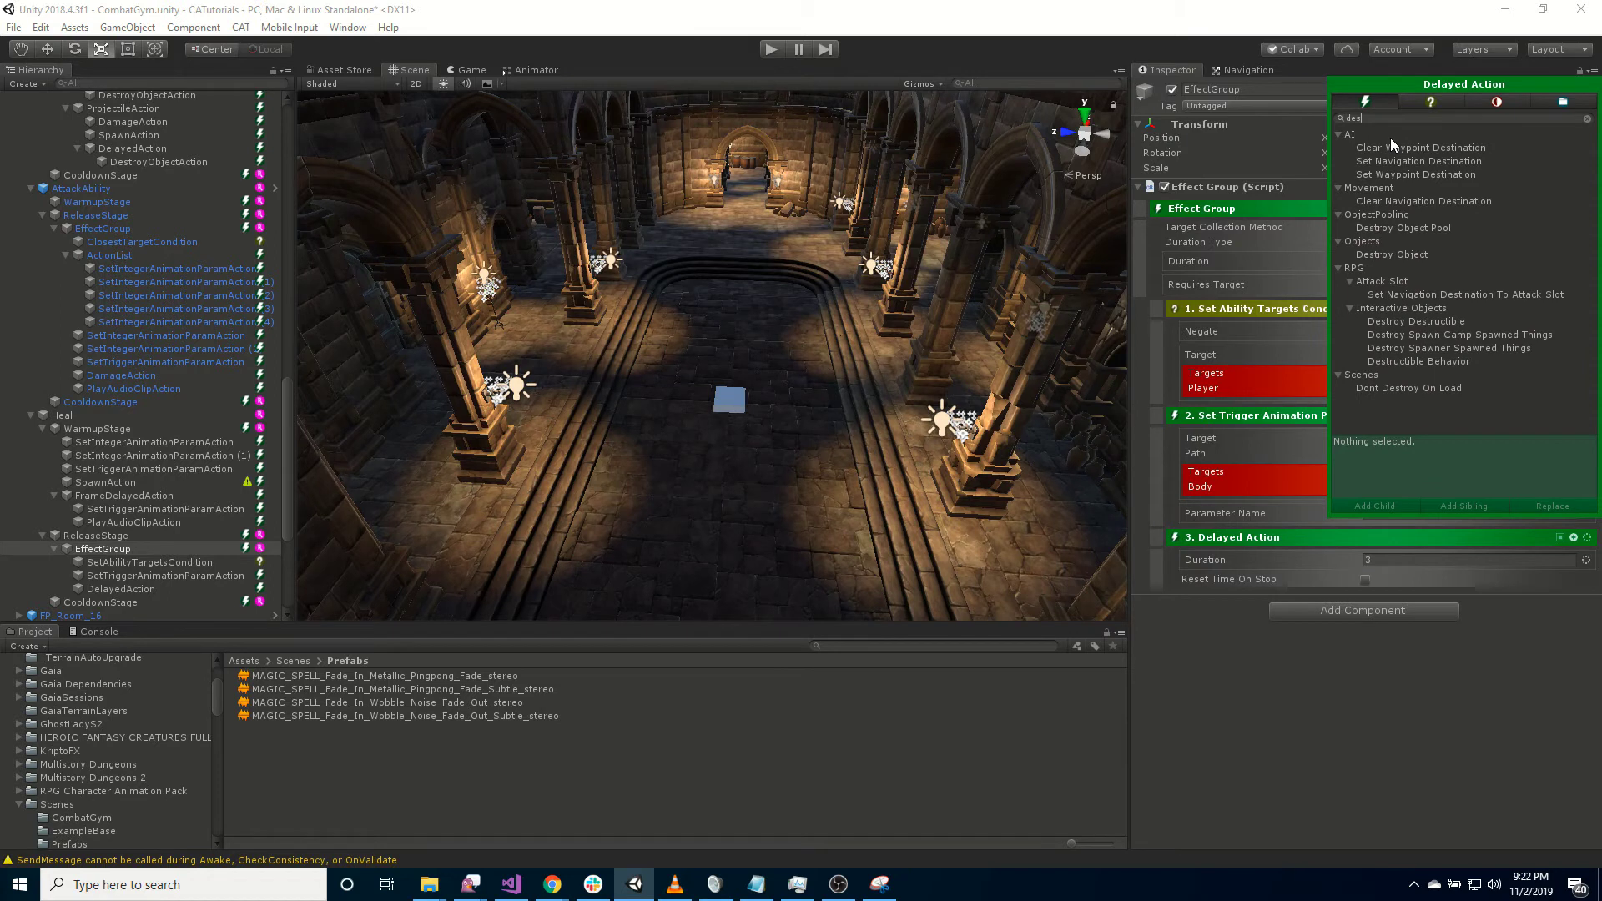
{"action": "double_click", "coordinate": [1414, 255]}
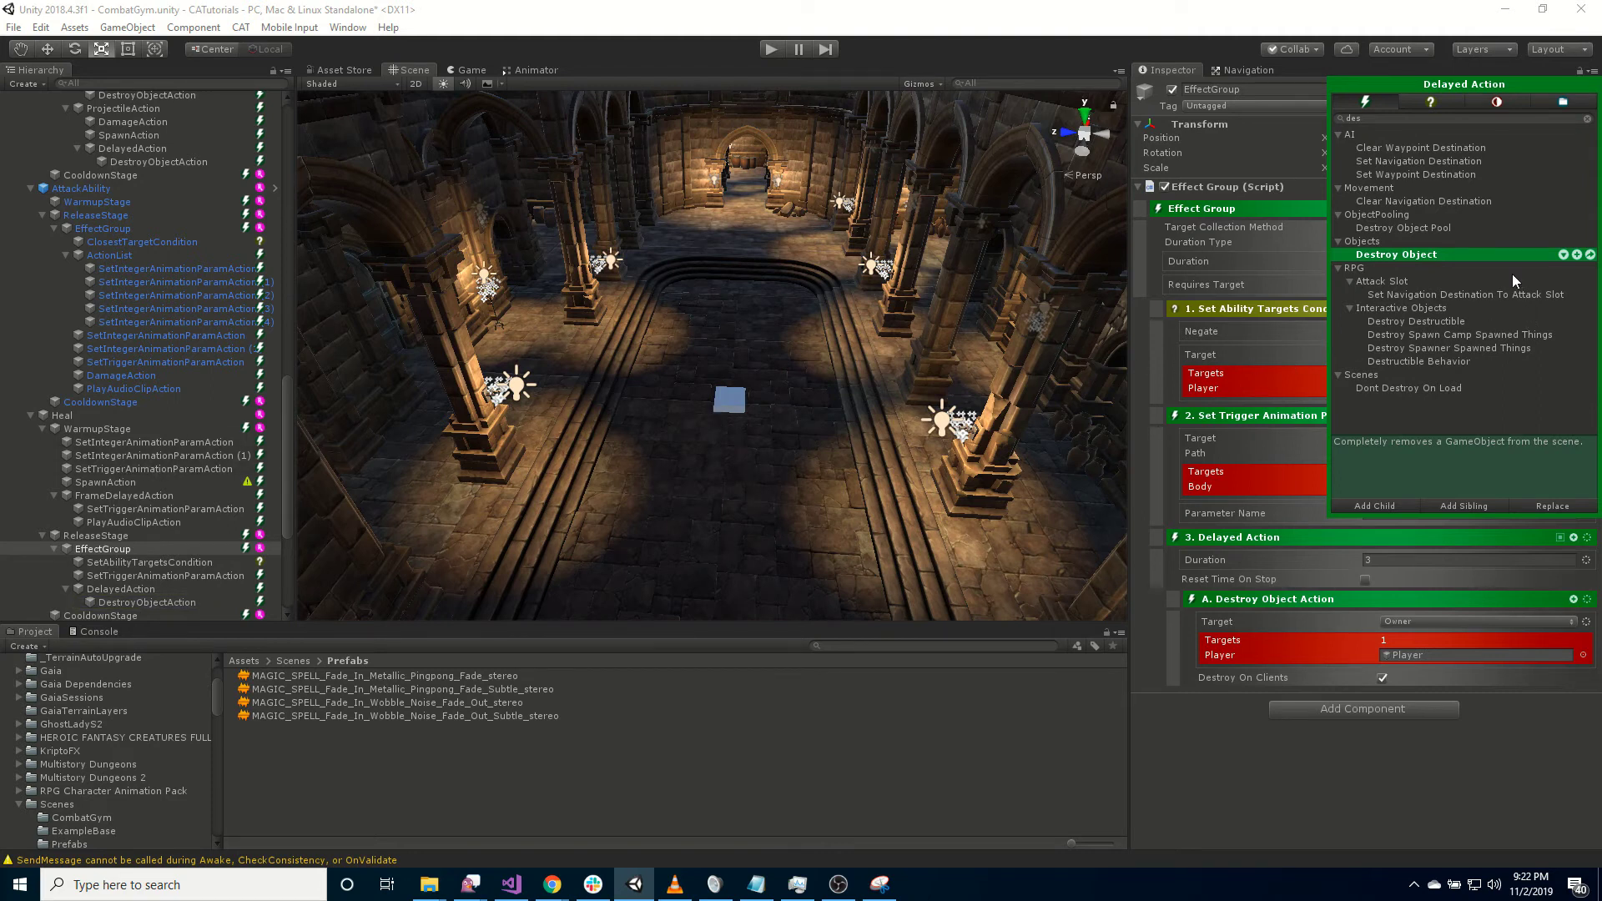
{"action": "left_click", "coordinate": [1282, 820]}
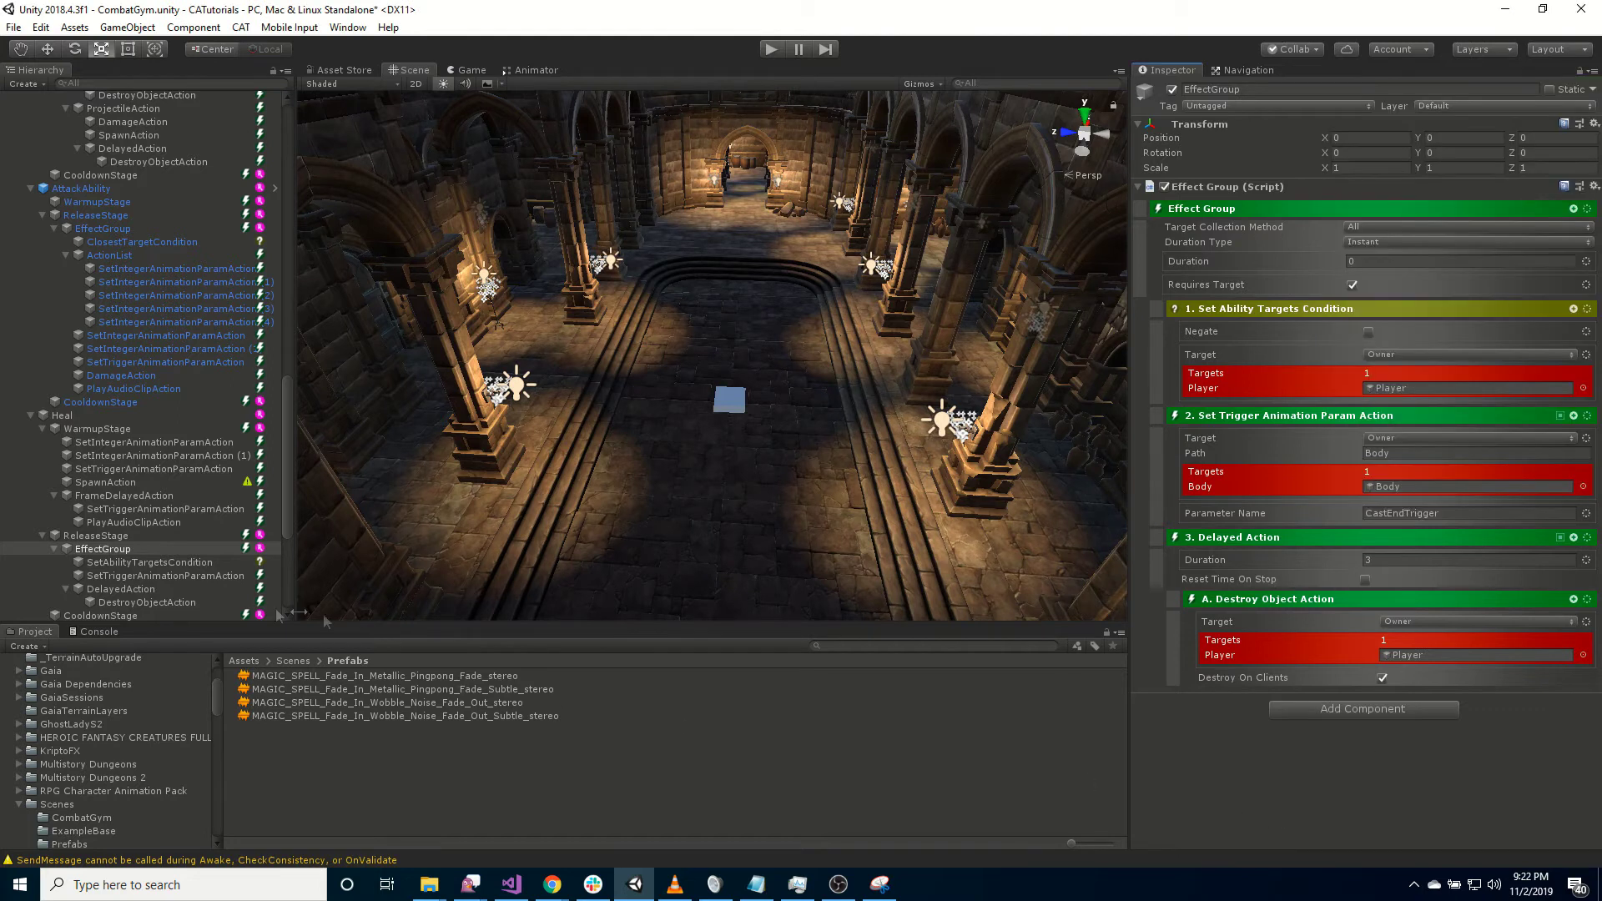
- Copy the SetTriggerAnimationParamAction from Heal's FrameDelayedAction into the ReleaseStage's DelayedAction
{"action": "left_click", "coordinate": [164, 509]}
{"action": "key", "text": "ctrl+c"}
{"action": "left_click", "coordinate": [168, 599]}
{"action": "key", "text": "ctrl+v"}
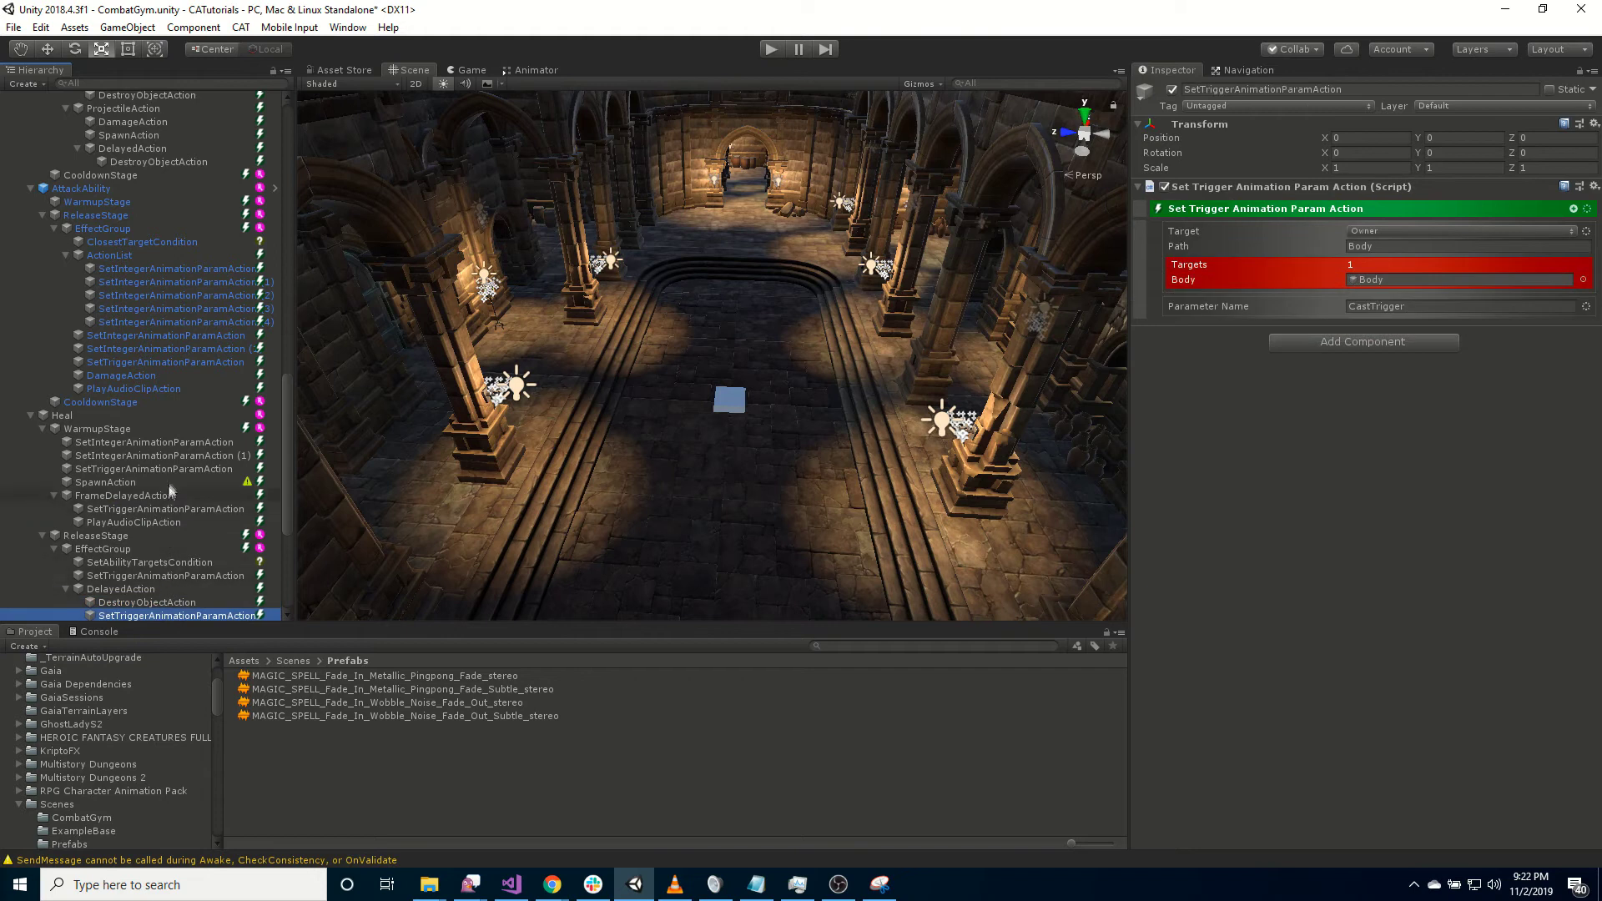
- Copy the WarmupStage's RightWeapon SetIntegerAnimationParamAction into the ReleaseStage's DelayedAction and delete the CastTrigger action copied there
{"action": "left_click", "coordinate": [166, 455]}
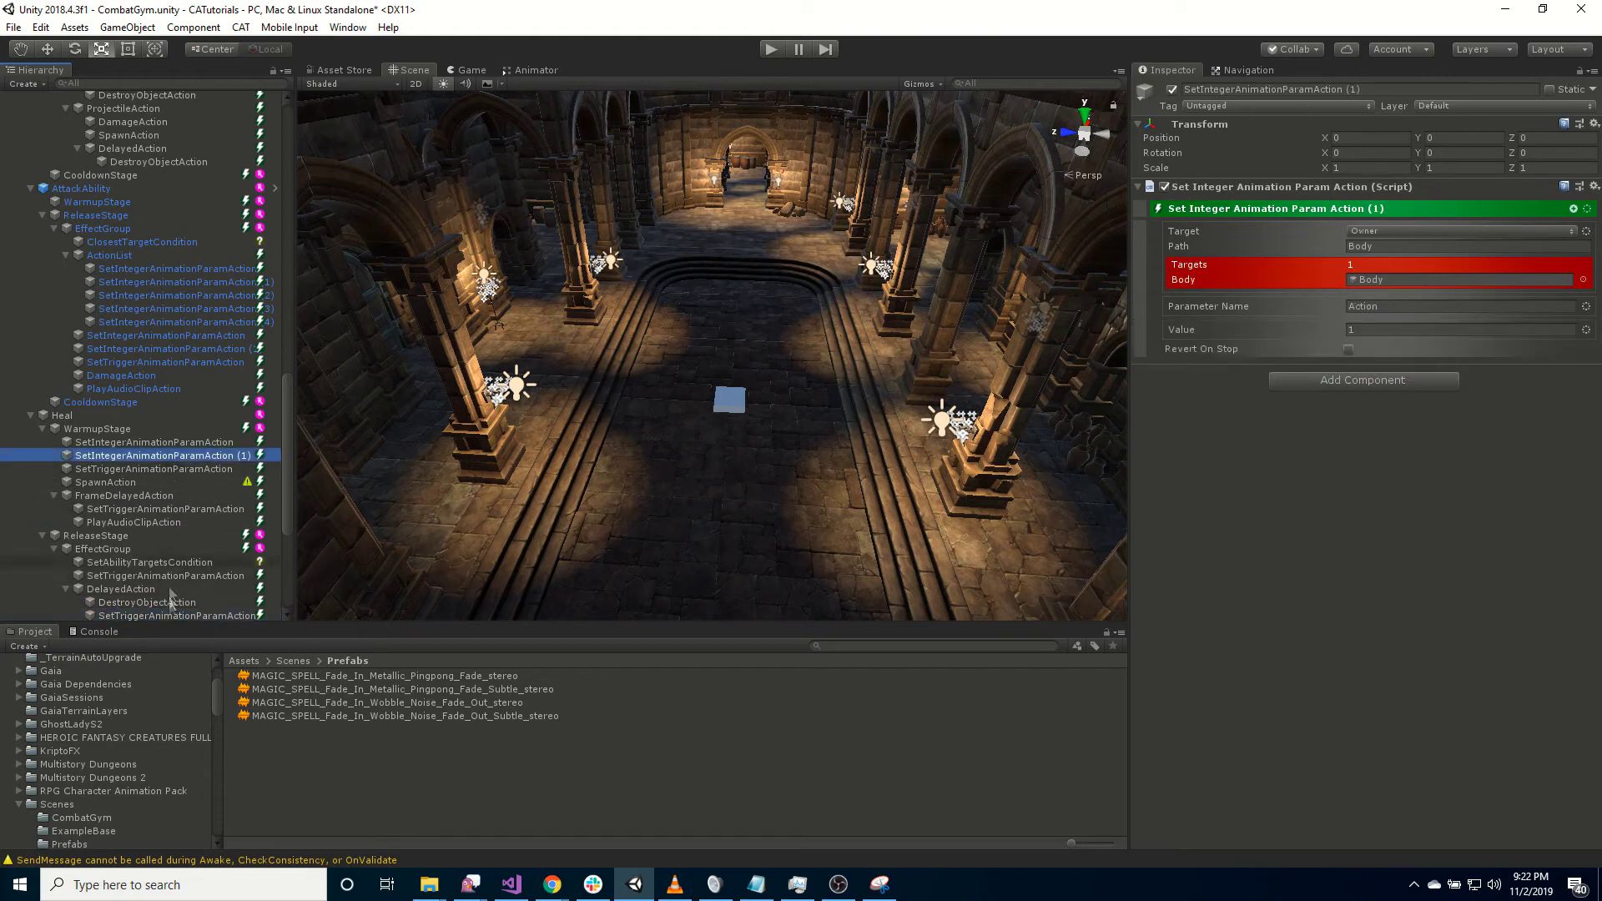
{"action": "left_click", "coordinate": [165, 442]}
{"action": "key", "text": "ctrl+c"}
{"action": "left_click", "coordinate": [167, 604]}
{"action": "key", "text": "ctrl+v"}
{"action": "left_click", "coordinate": [167, 604]}
{"action": "key", "text": "Delete"}
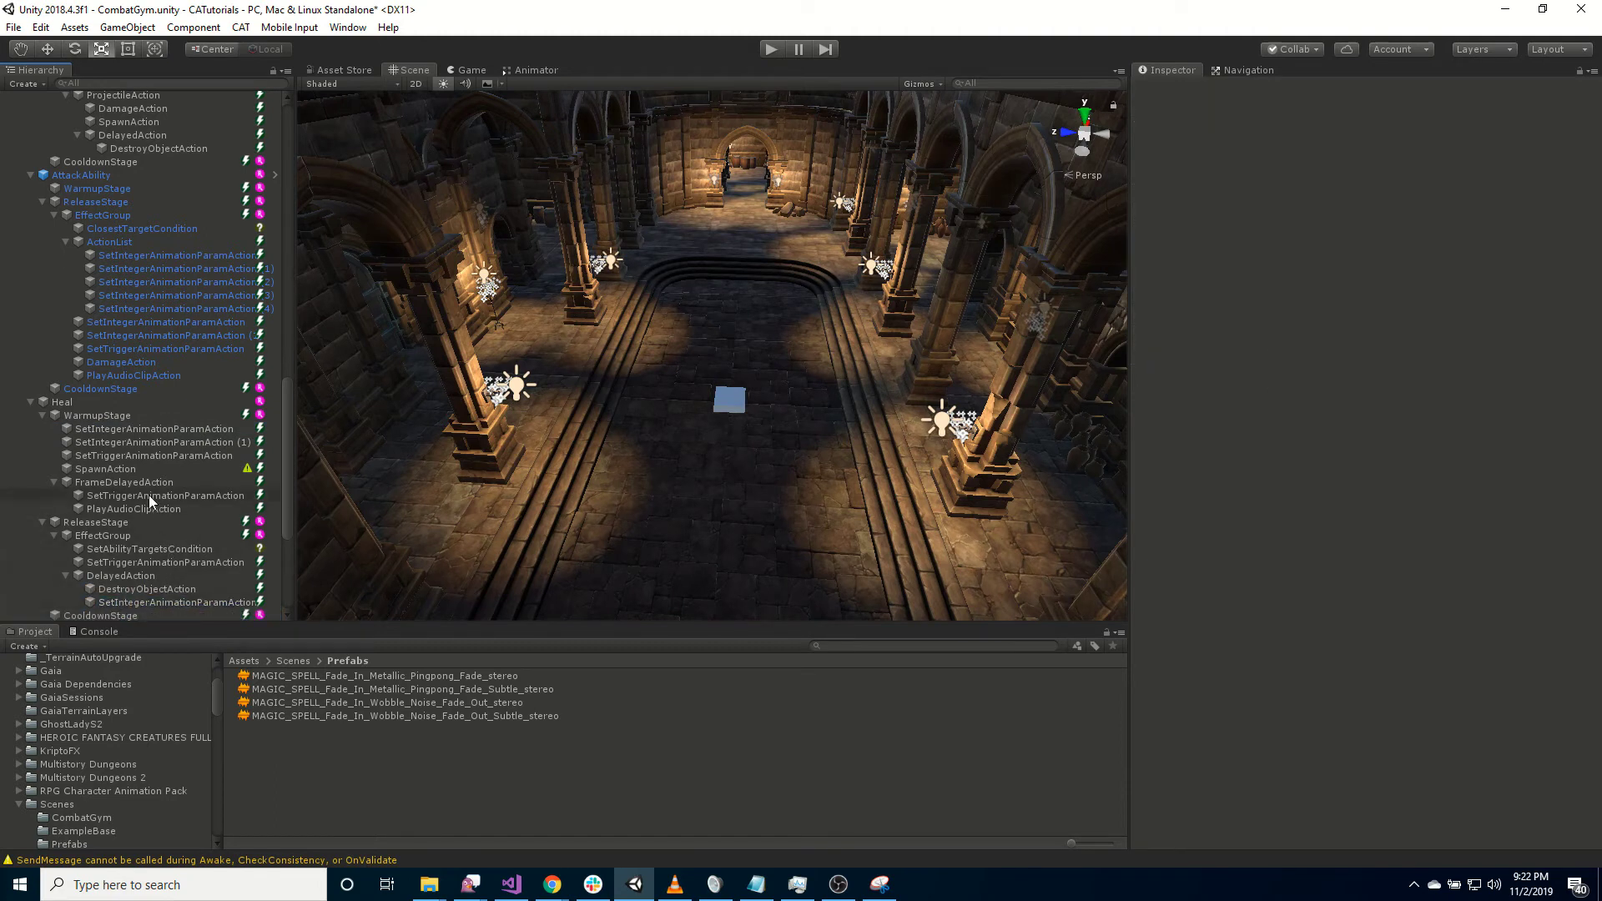
- Copy the InstantSwitchTrigger SetTriggerAnimationParamAction from Heal's WarmupStage into the ReleaseStage's DelayedAction
{"action": "left_click", "coordinate": [162, 497]}
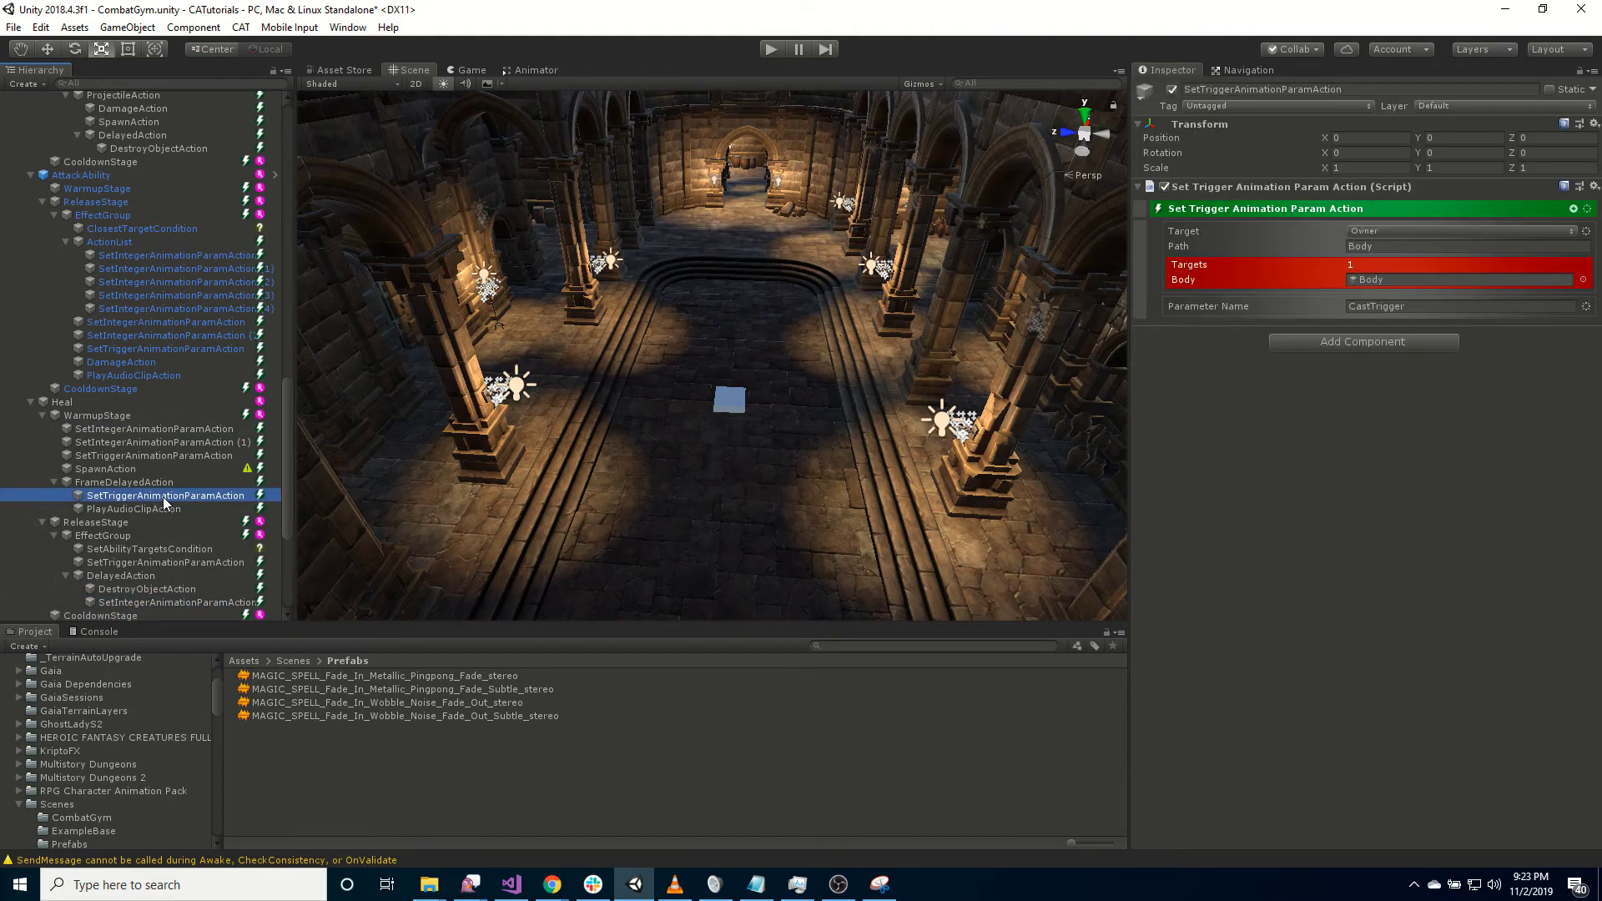
{"action": "left_click", "coordinate": [182, 455]}
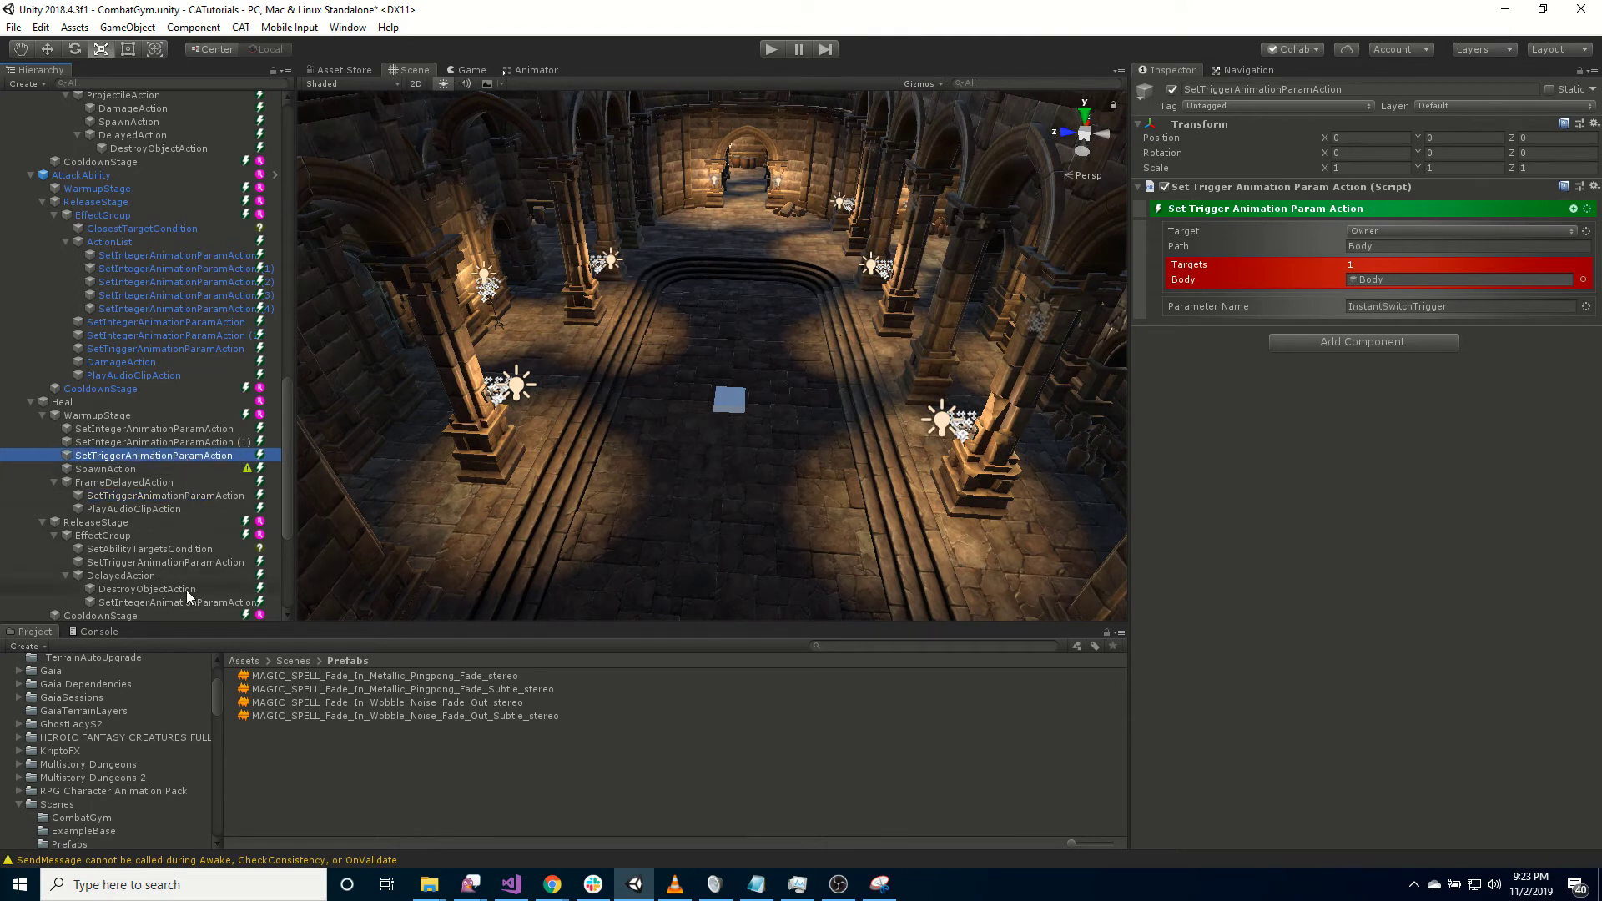
{"action": "scroll", "coordinate": [187, 595], "scroll_direction": "down", "scroll_amount": 3}
{"action": "left_click", "coordinate": [168, 492]}
{"action": "key", "text": "ctrl+v"}
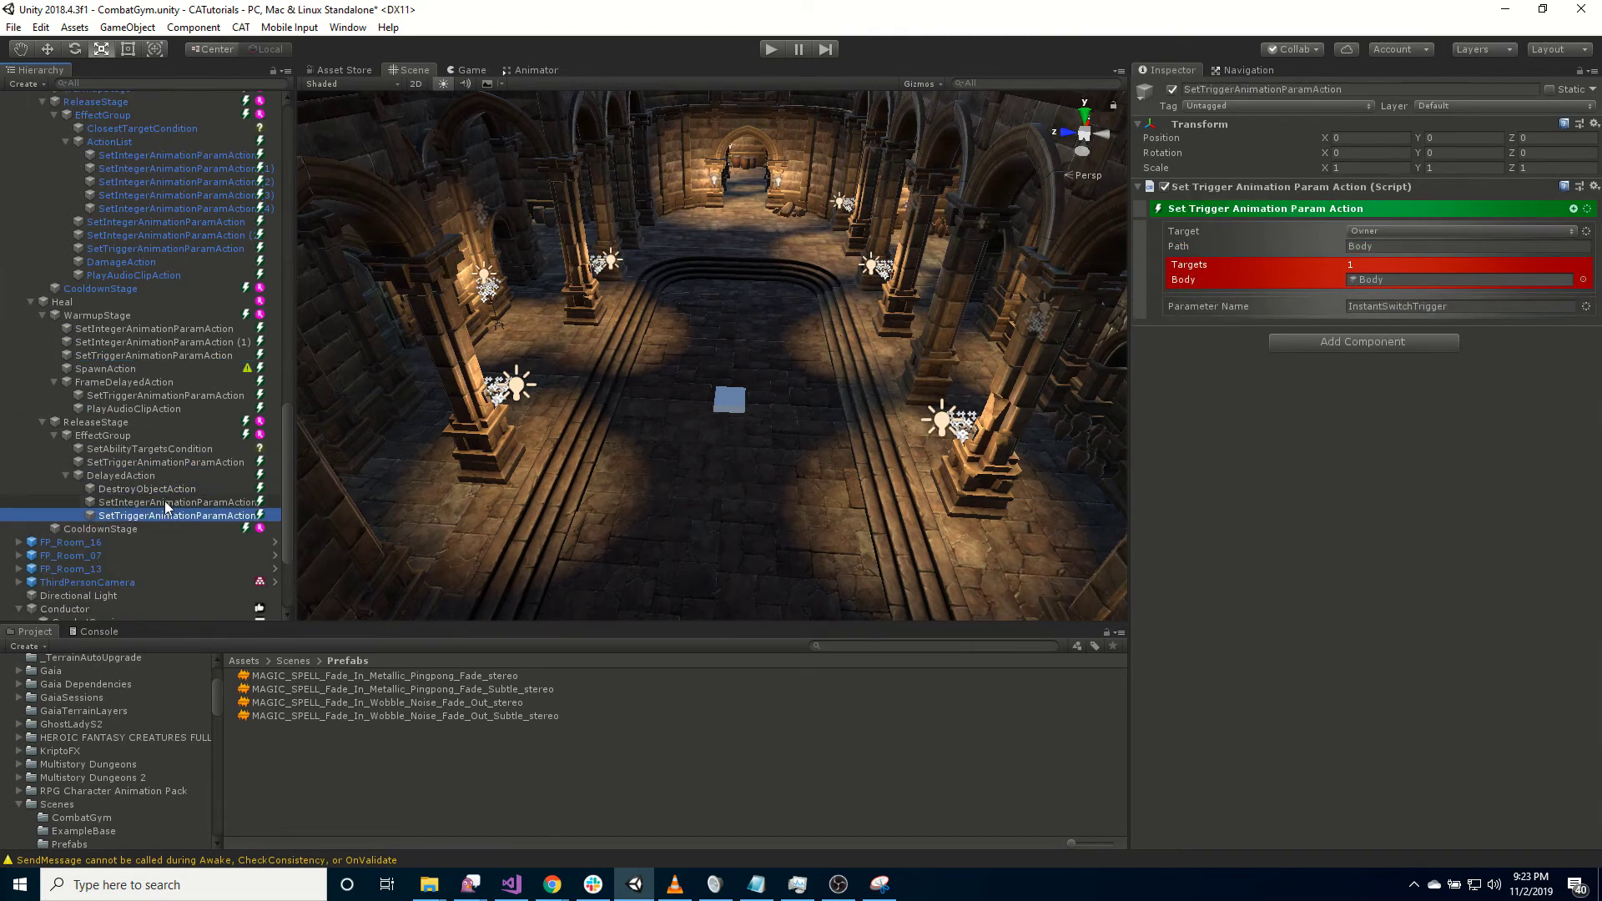
- Set the DestroyObjectAction's Target to Local with the Reference Name Spawned
{"action": "left_click", "coordinate": [166, 503]}
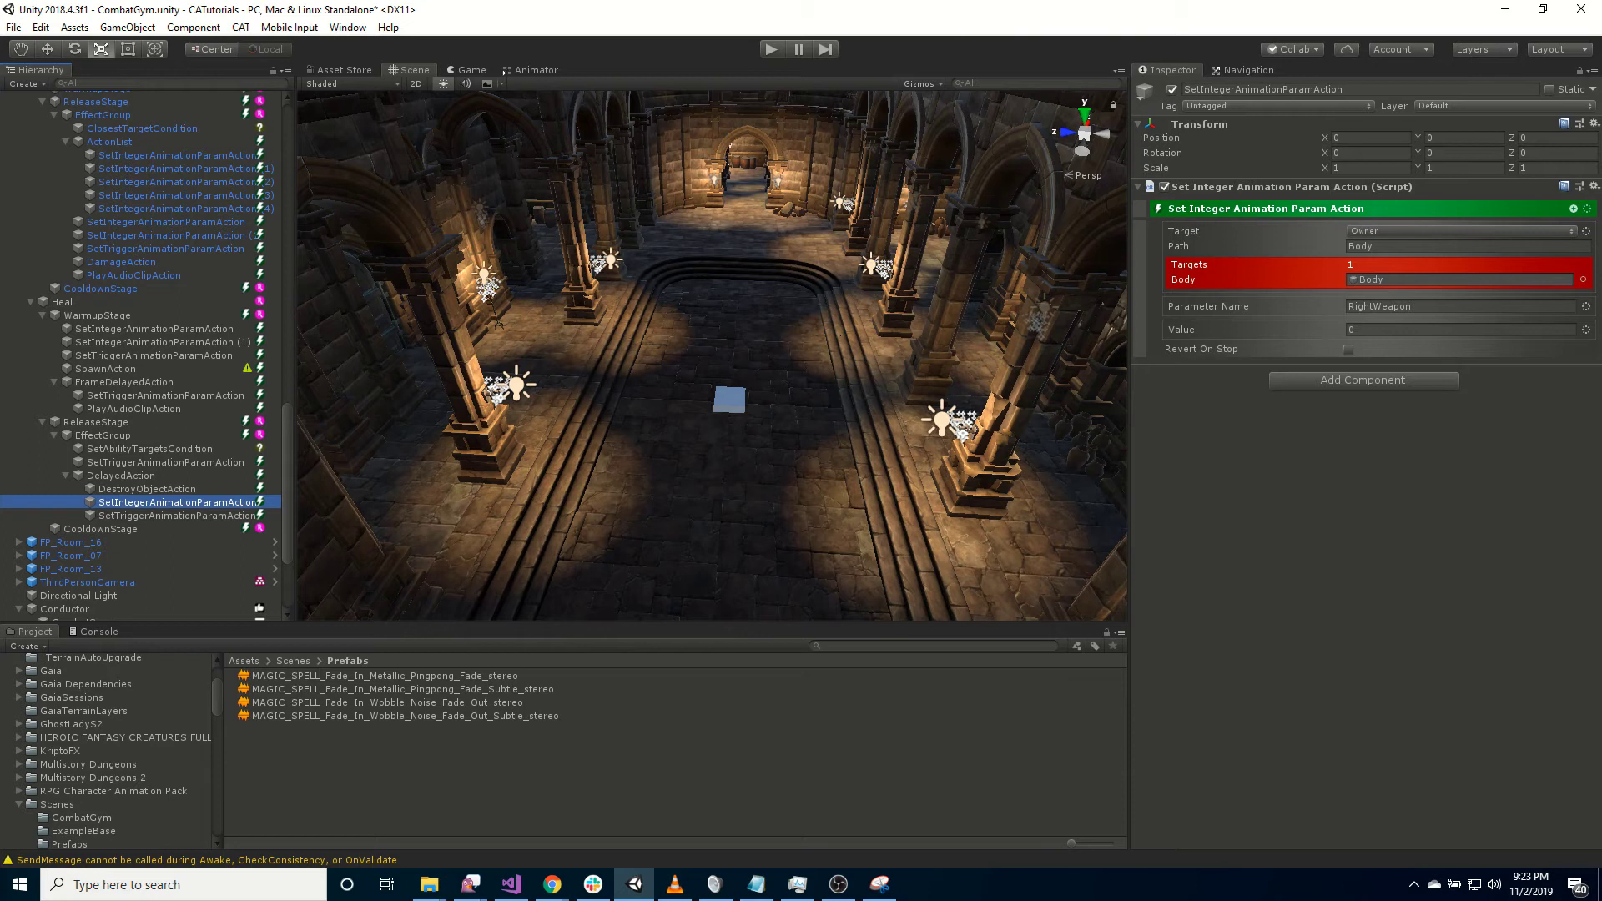
{"action": "left_click", "coordinate": [192, 490]}
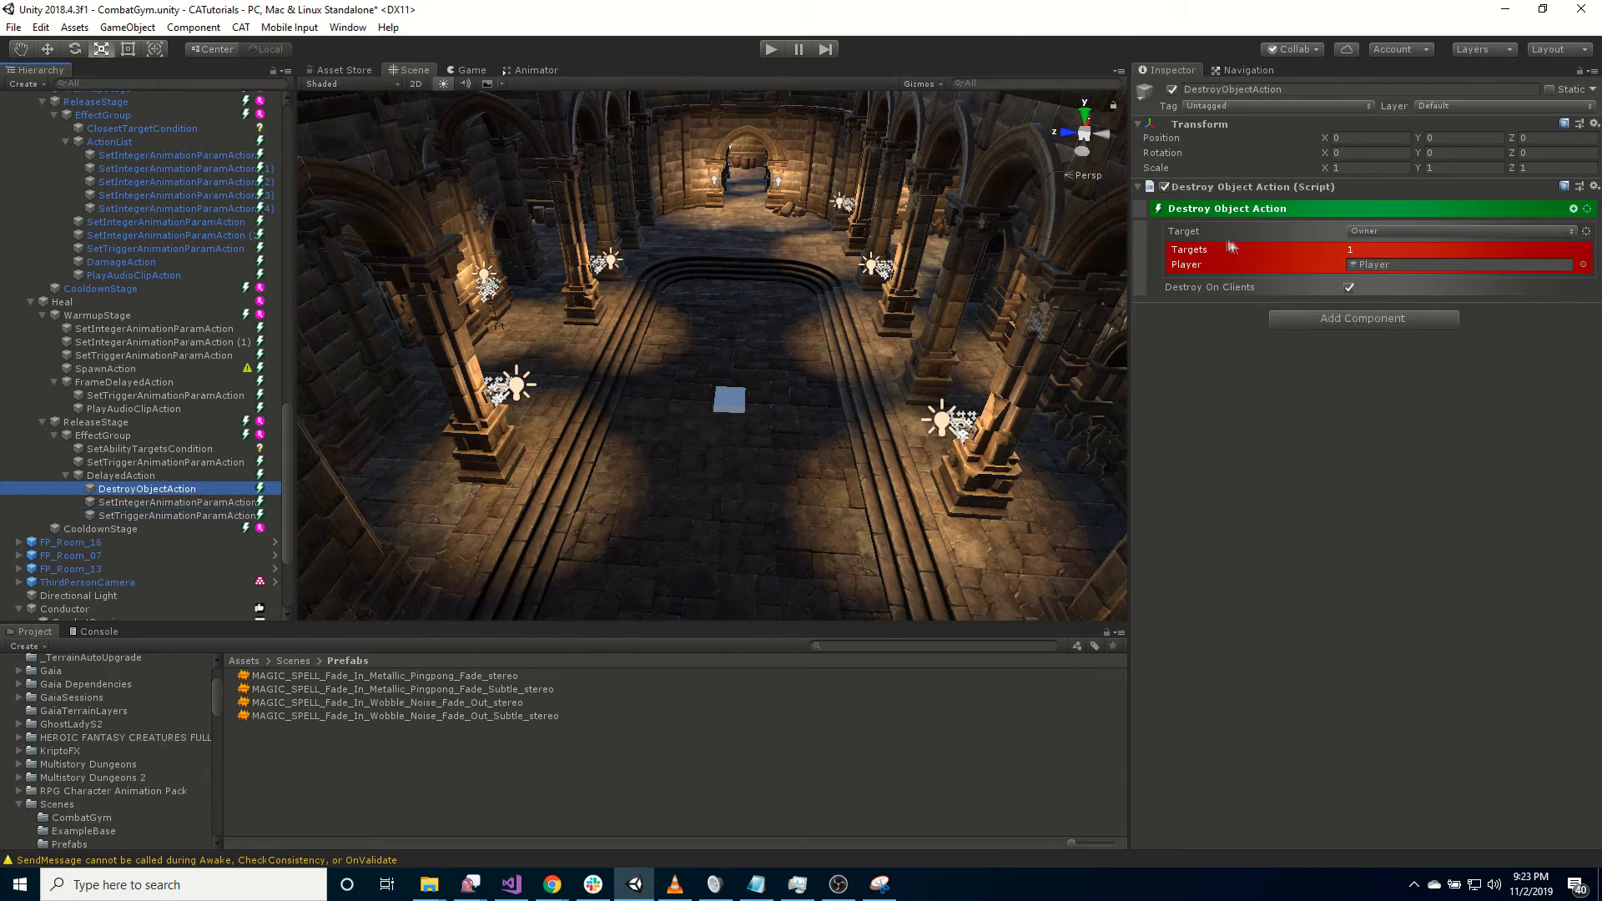
{"action": "left_click", "coordinate": [1447, 233]}
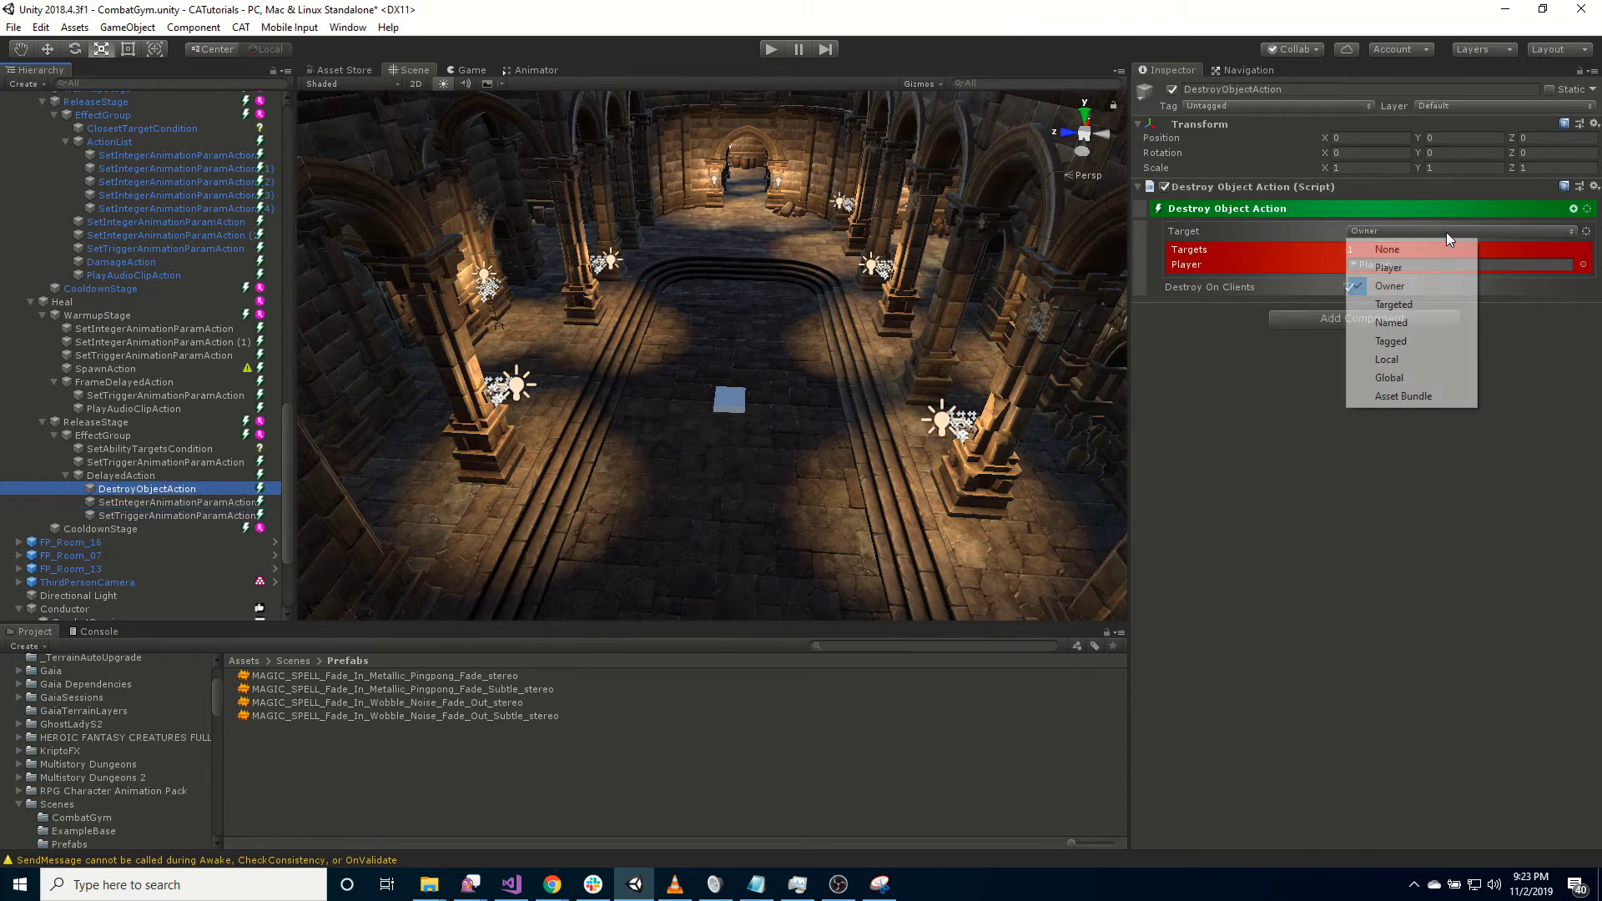
{"action": "left_click", "coordinate": [1416, 360]}
{"action": "left_click", "coordinate": [1393, 245]}
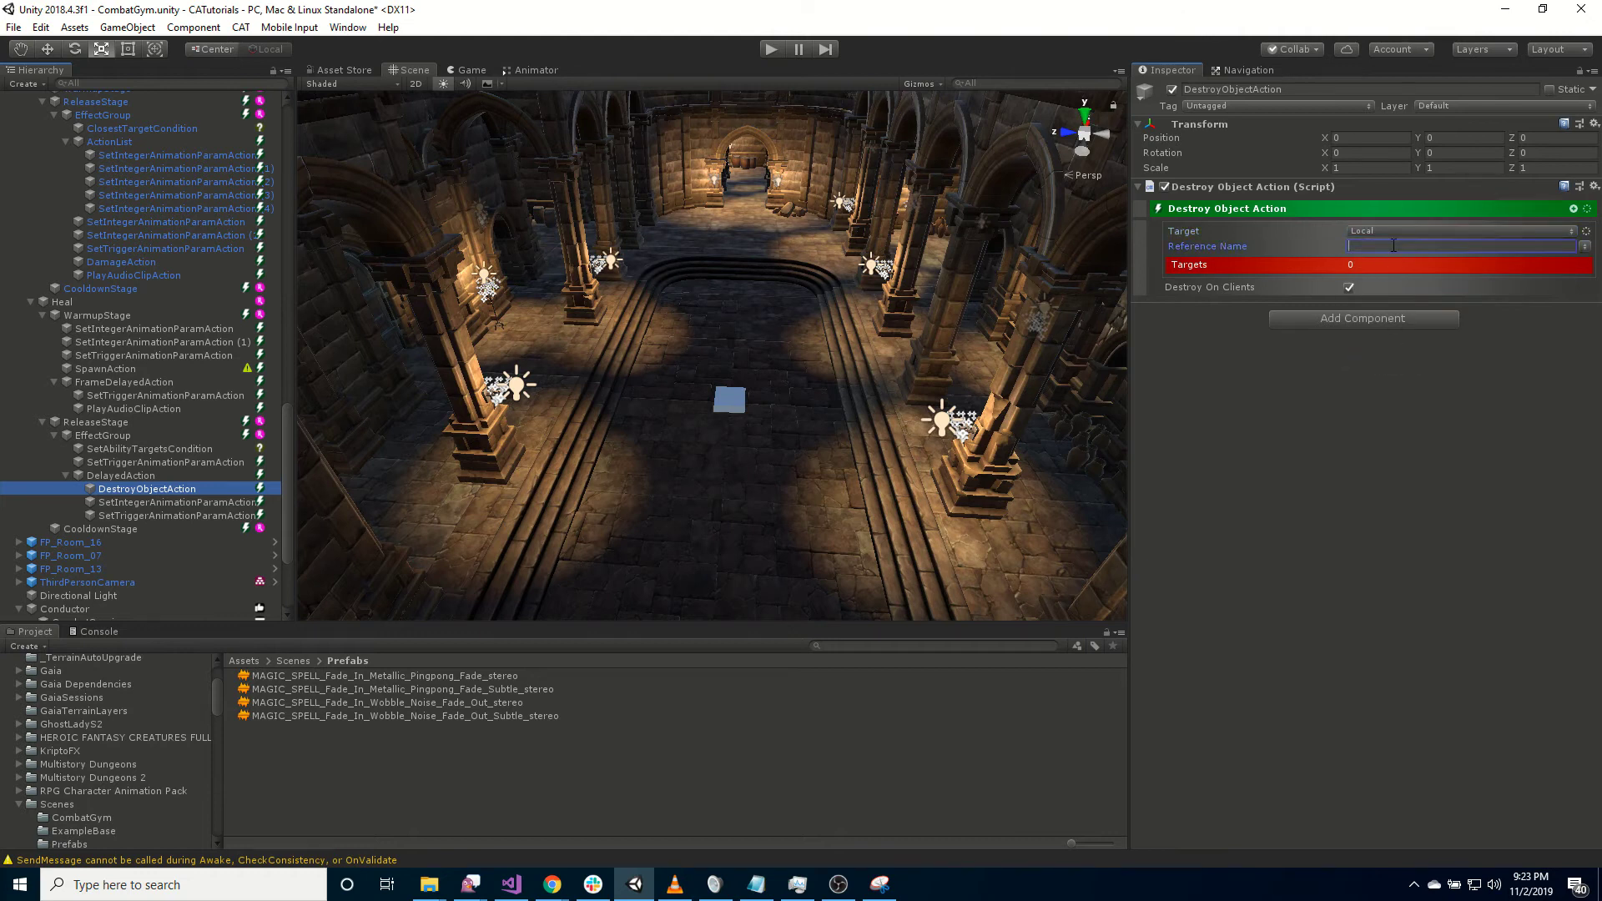
{"action": "type", "text": "Spawe"}
{"action": "type", "text": "ed"}
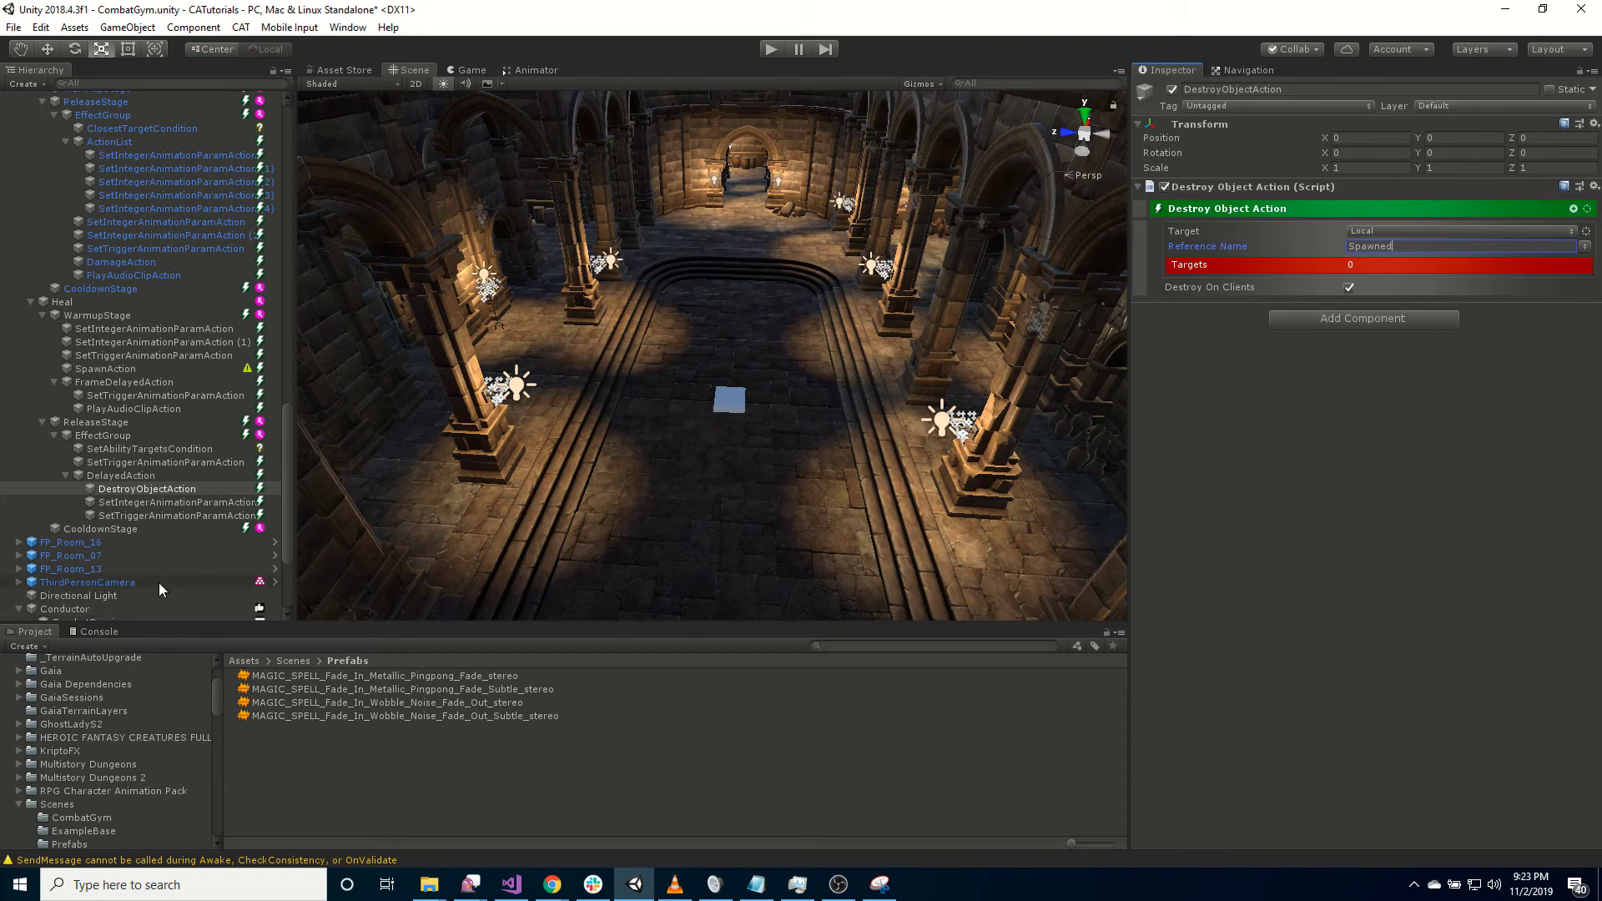
- Set the Value of the DelayedAction's RightWeapon integer action to 9 and check the copied trigger action
{"action": "left_click", "coordinate": [146, 503]}
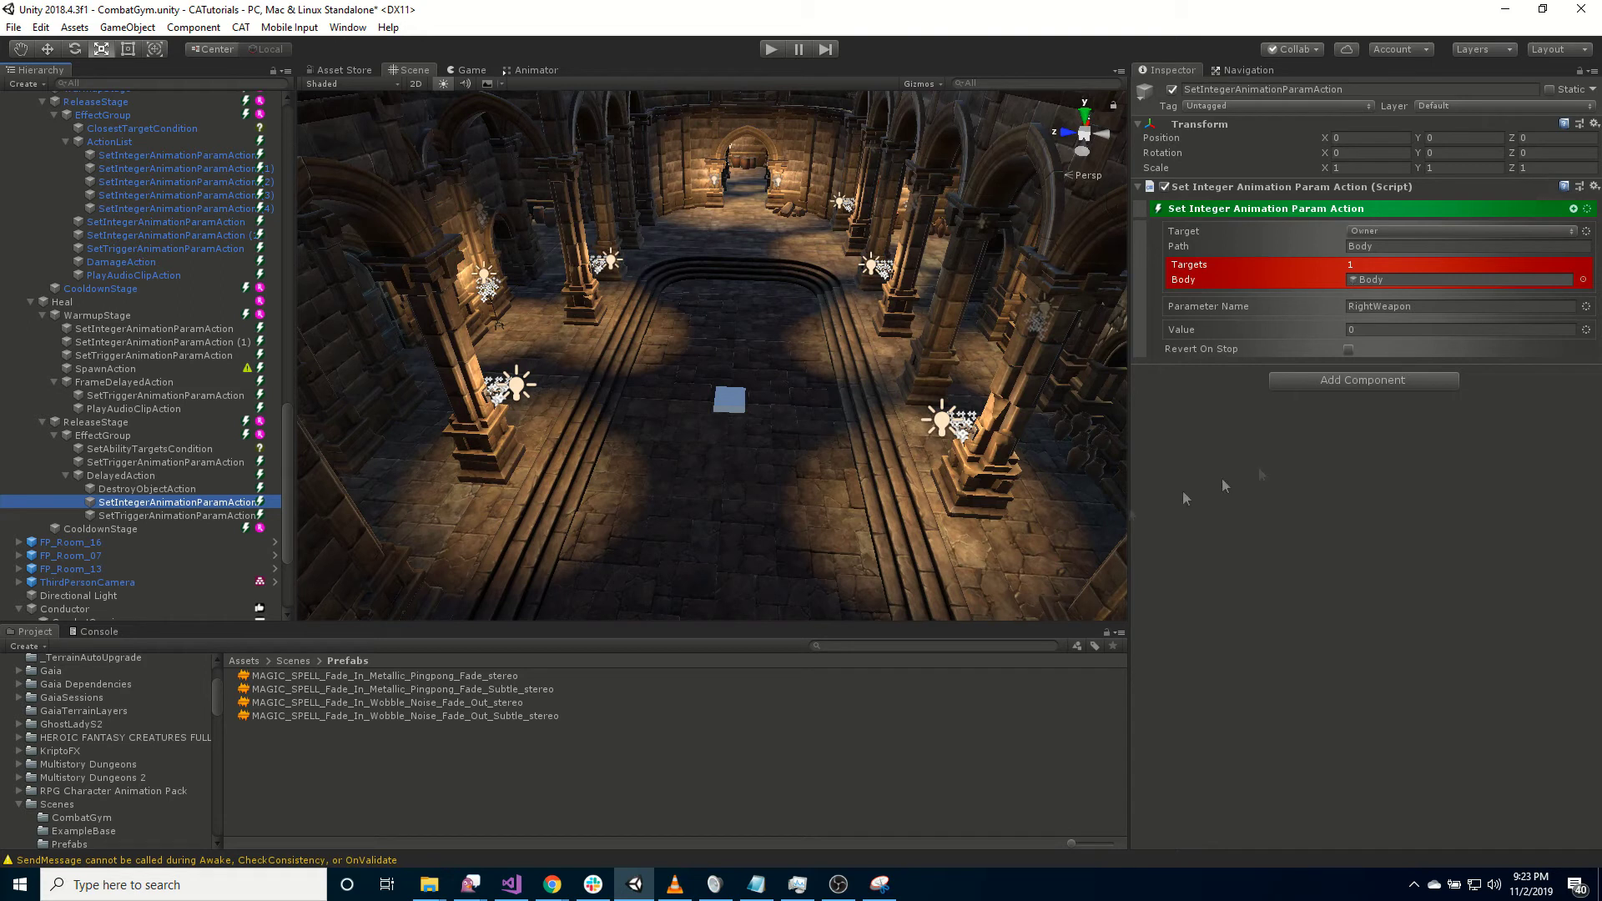
{"action": "left_click", "coordinate": [1379, 329]}
{"action": "type", "text": "9"}
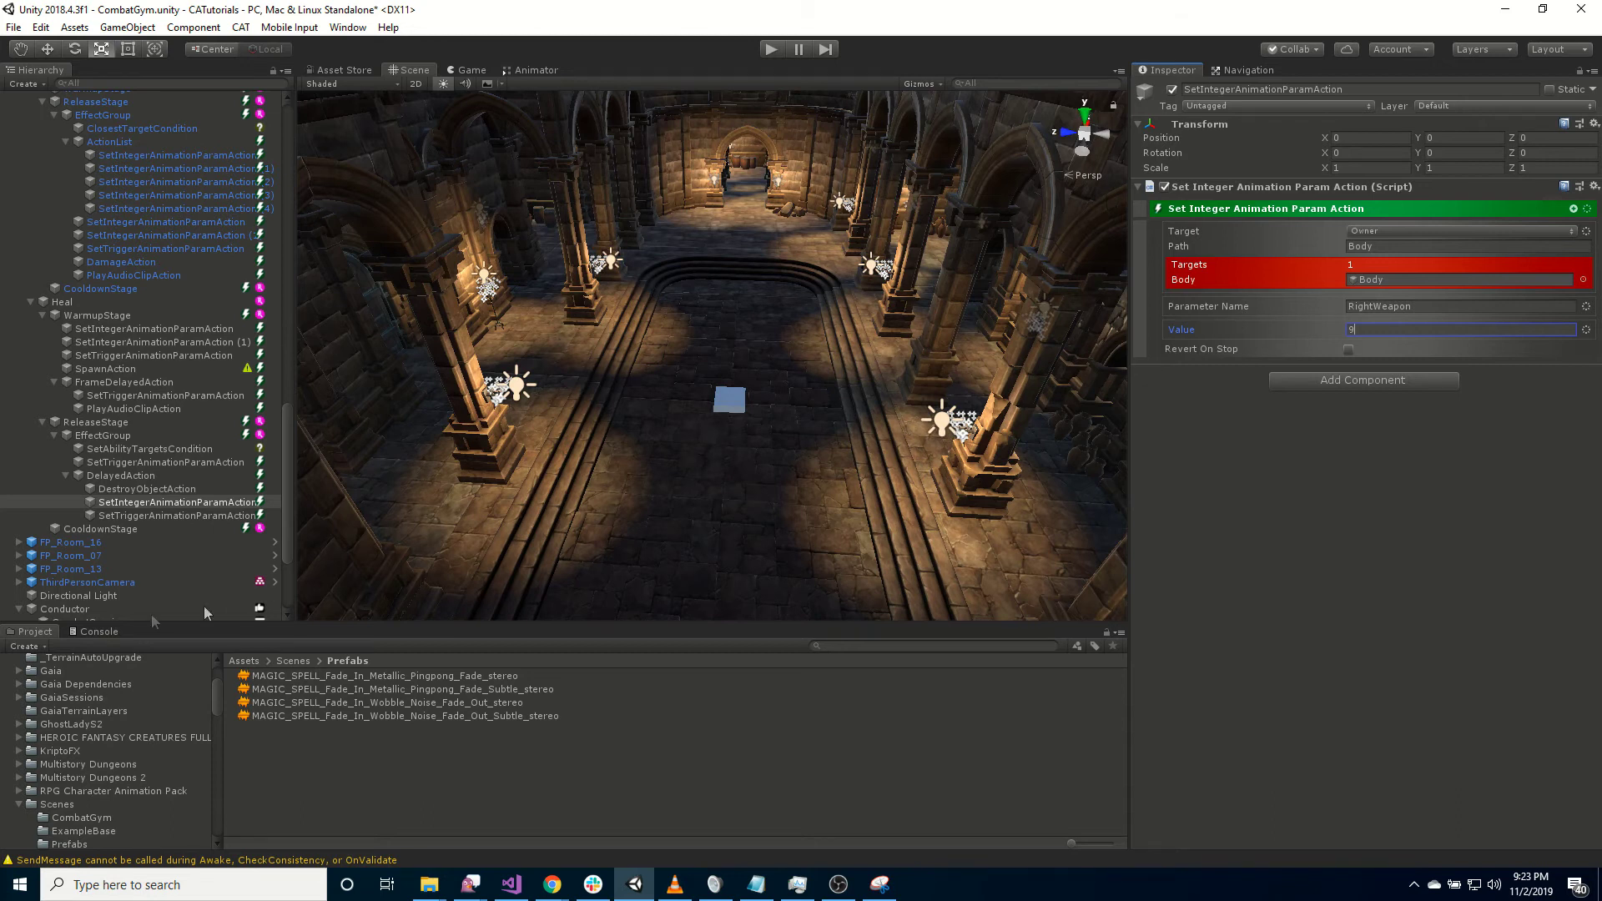
{"action": "left_click", "coordinate": [168, 514]}
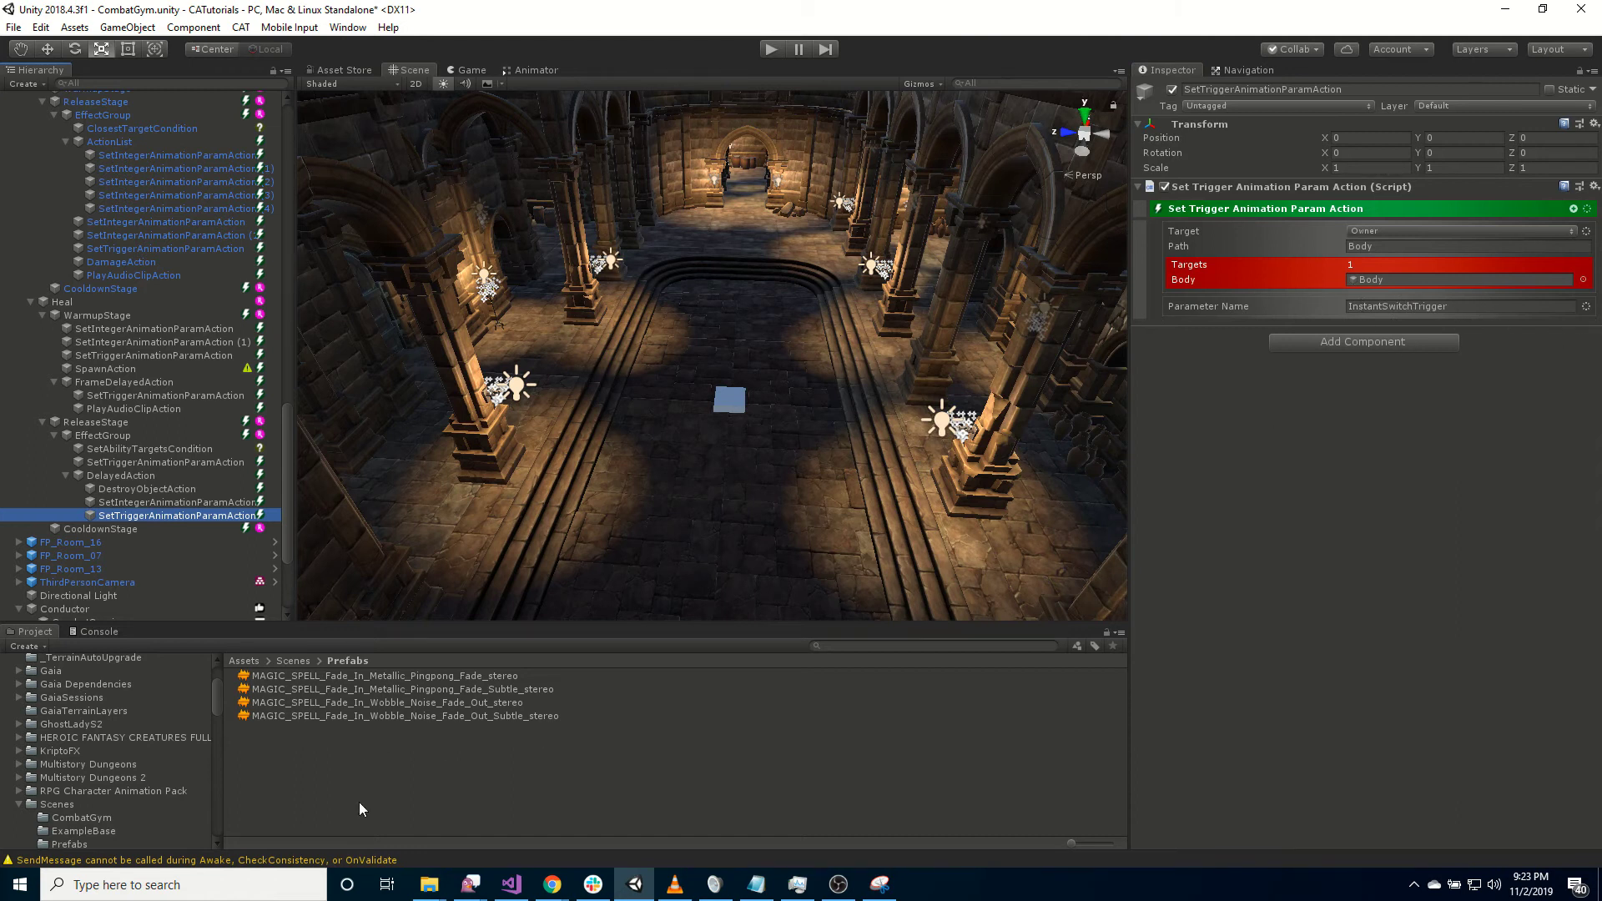
{"action": "left_click", "coordinate": [135, 530]}
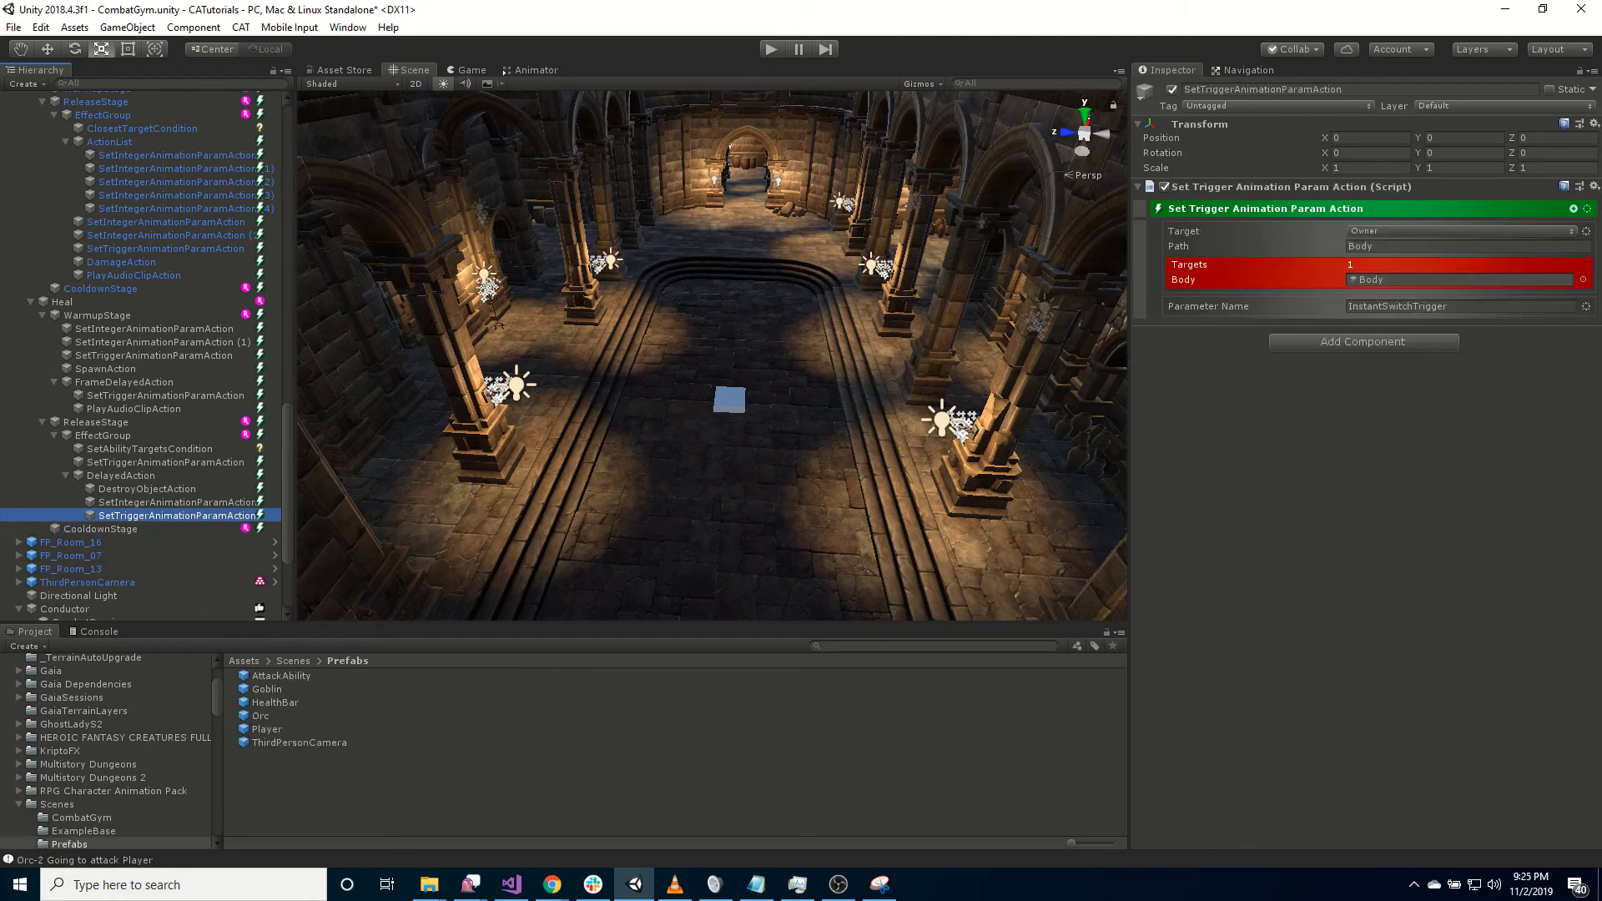
- Add a Heal Action under the EffectGroup in Heal's ReleaseStage and open its settings
{"action": "left_click", "coordinate": [106, 435]}
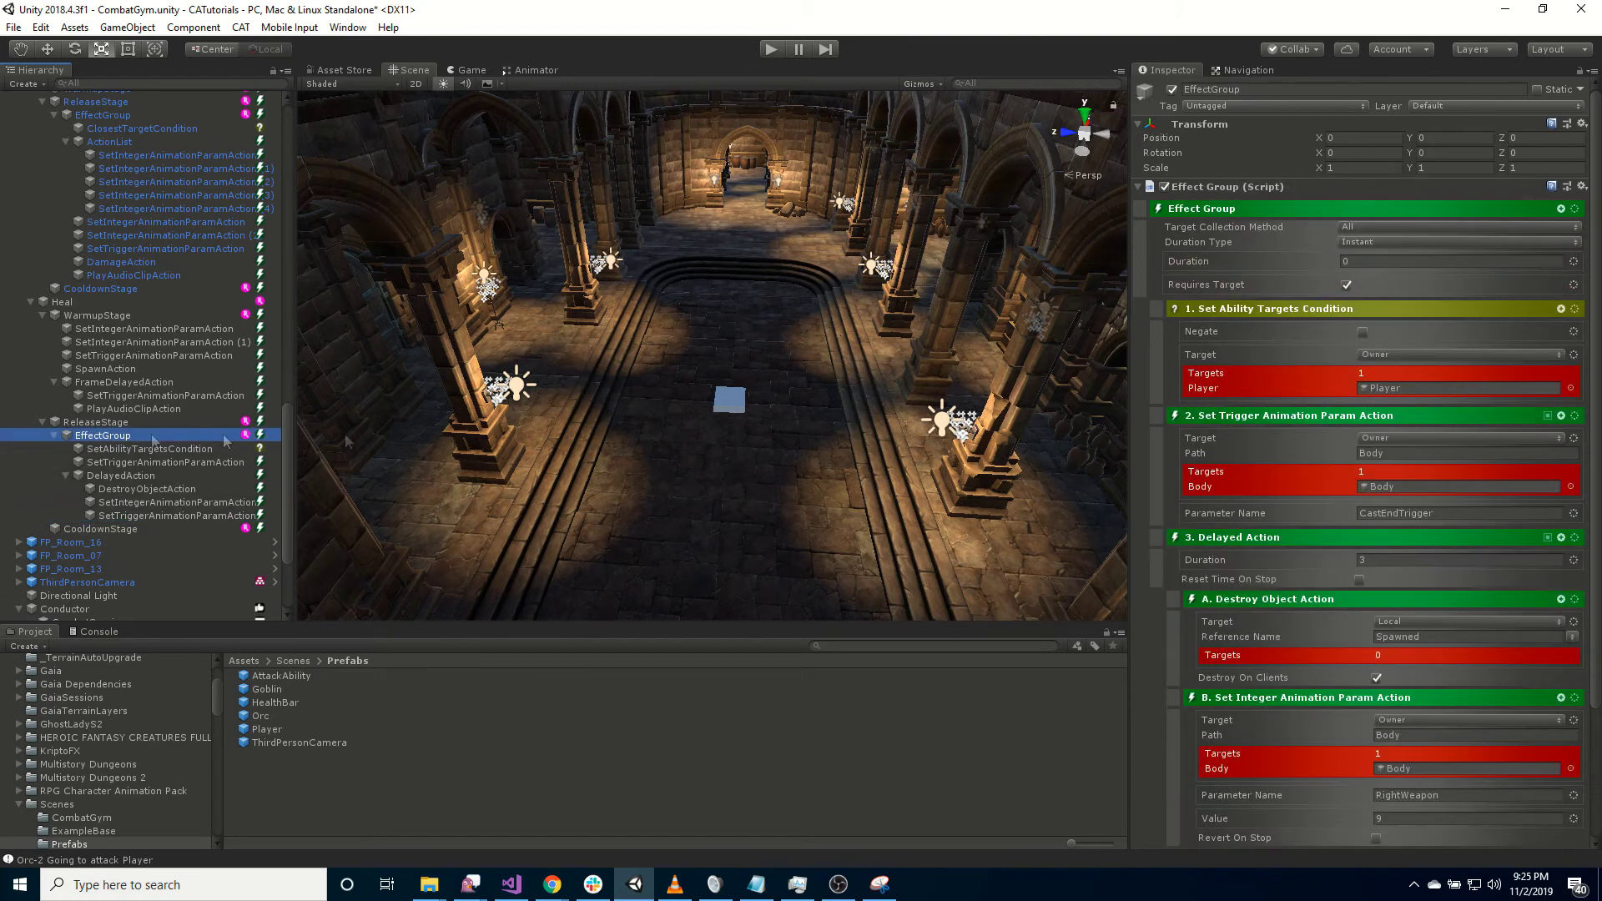
{"action": "left_click", "coordinate": [1562, 209]}
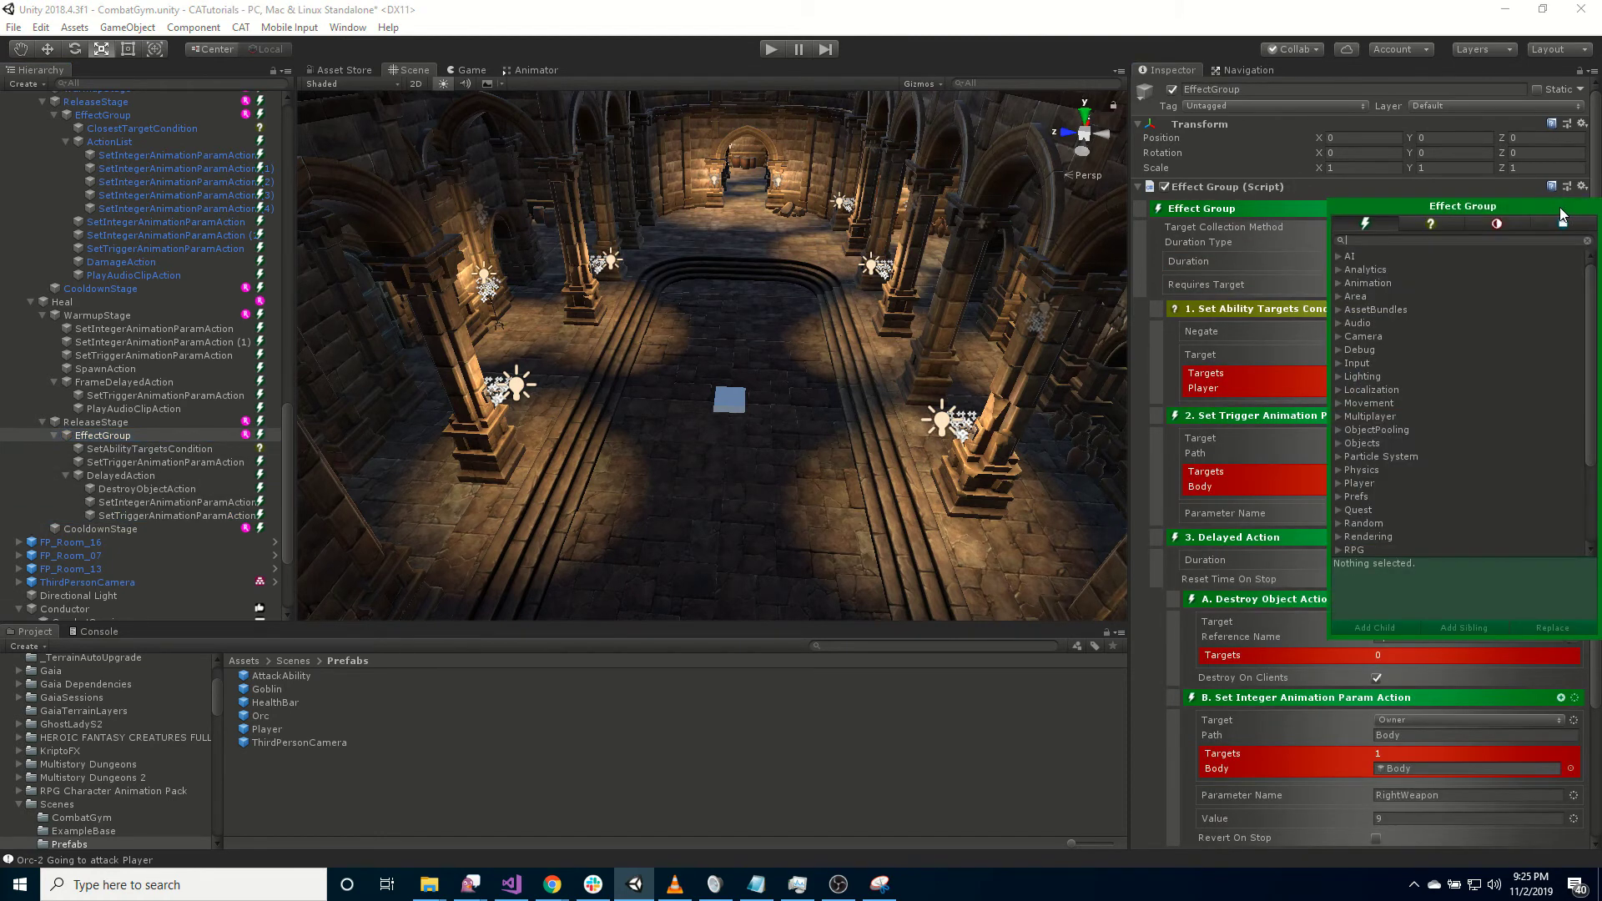
{"action": "type", "text": "heal"}
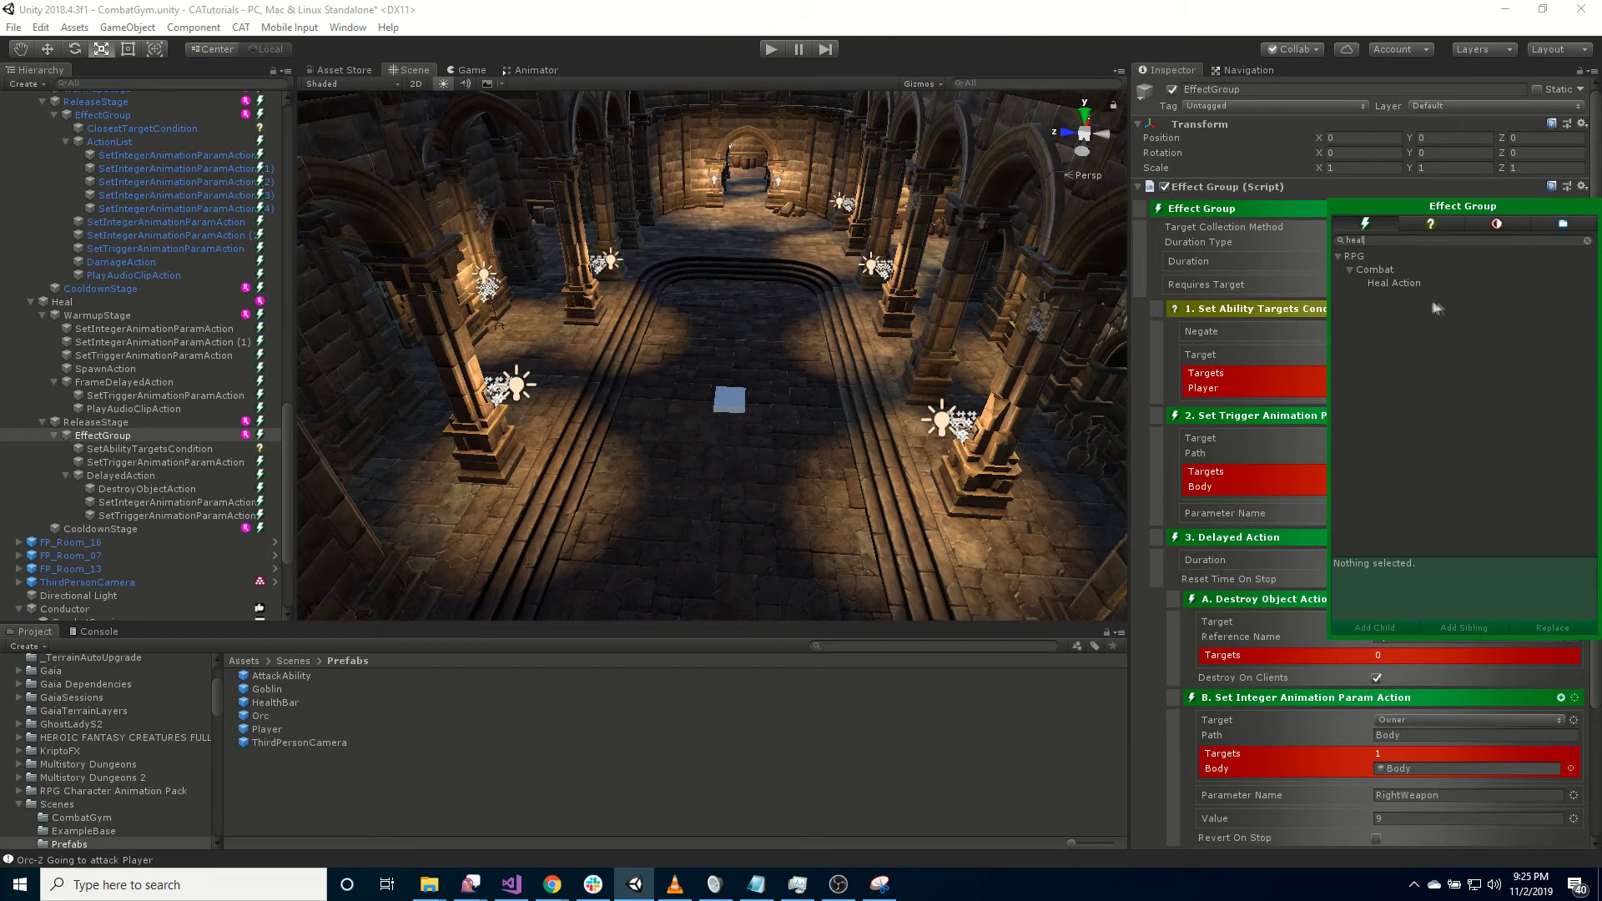
{"action": "left_click", "coordinate": [1405, 283]}
{"action": "mouse_move", "coordinate": [1405, 283]}
{"action": "left_mouse_down"}
{"action": "mouse_move", "coordinate": [694, 409]}
{"action": "mouse_move", "coordinate": [200, 558]}
{"action": "mouse_move", "coordinate": [217, 527]}
{"action": "mouse_move", "coordinate": [113, 528]}
{"action": "left_mouse_up"}
{"action": "left_click", "coordinate": [113, 528]}
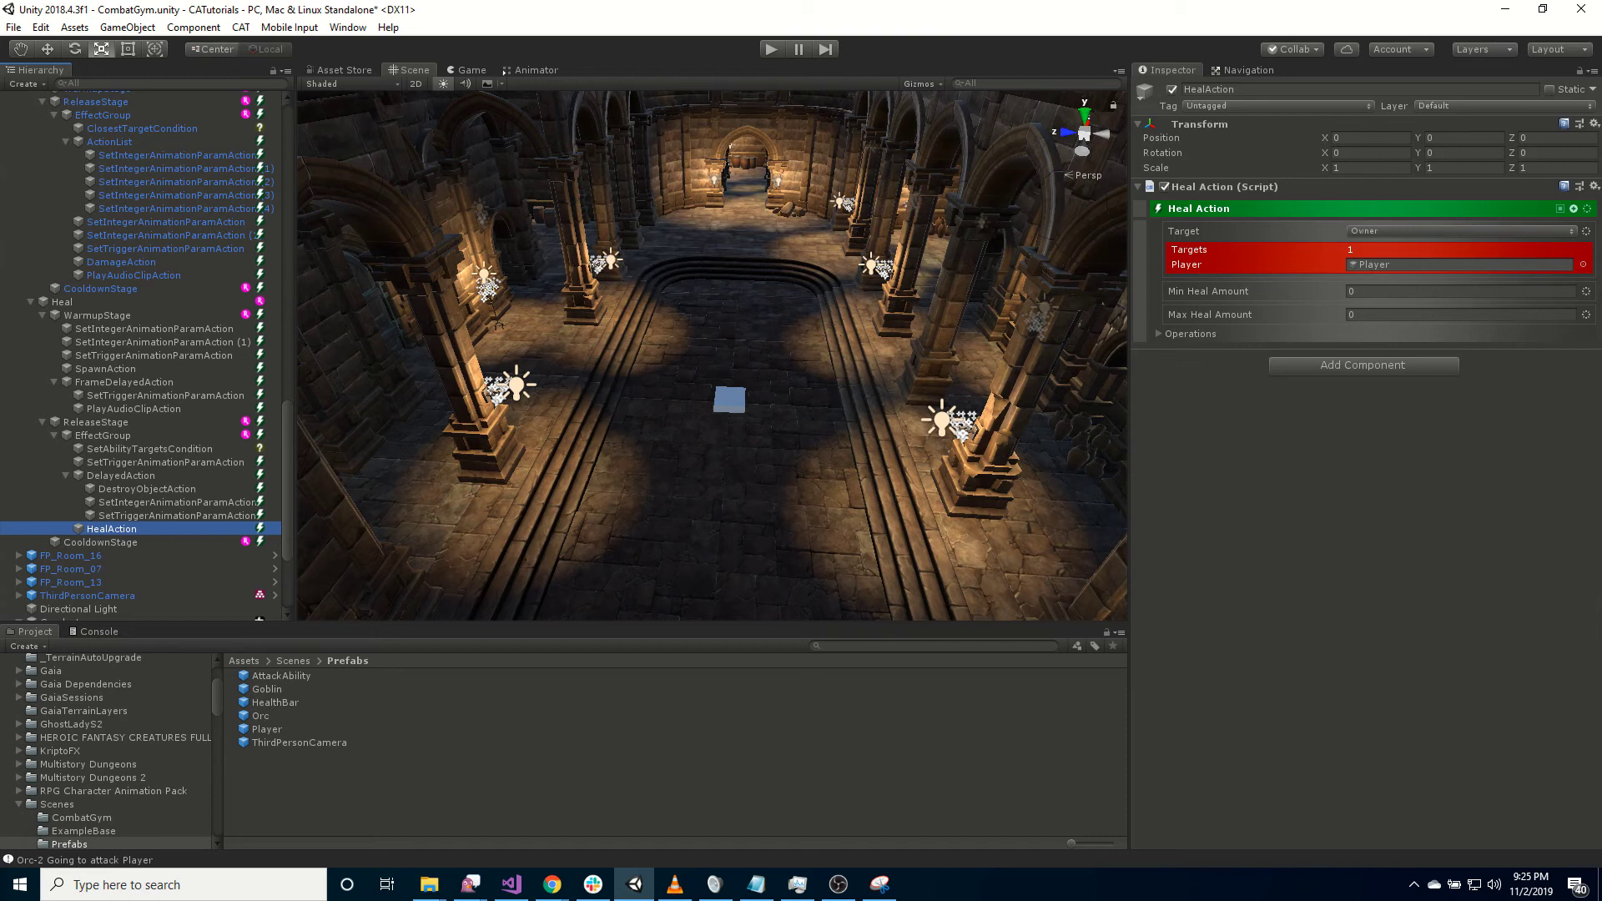
- Set the HealAction's Min Heal Amount to 15 and Max Heal Amount to 35
{"action": "left_click", "coordinate": [1282, 288]}
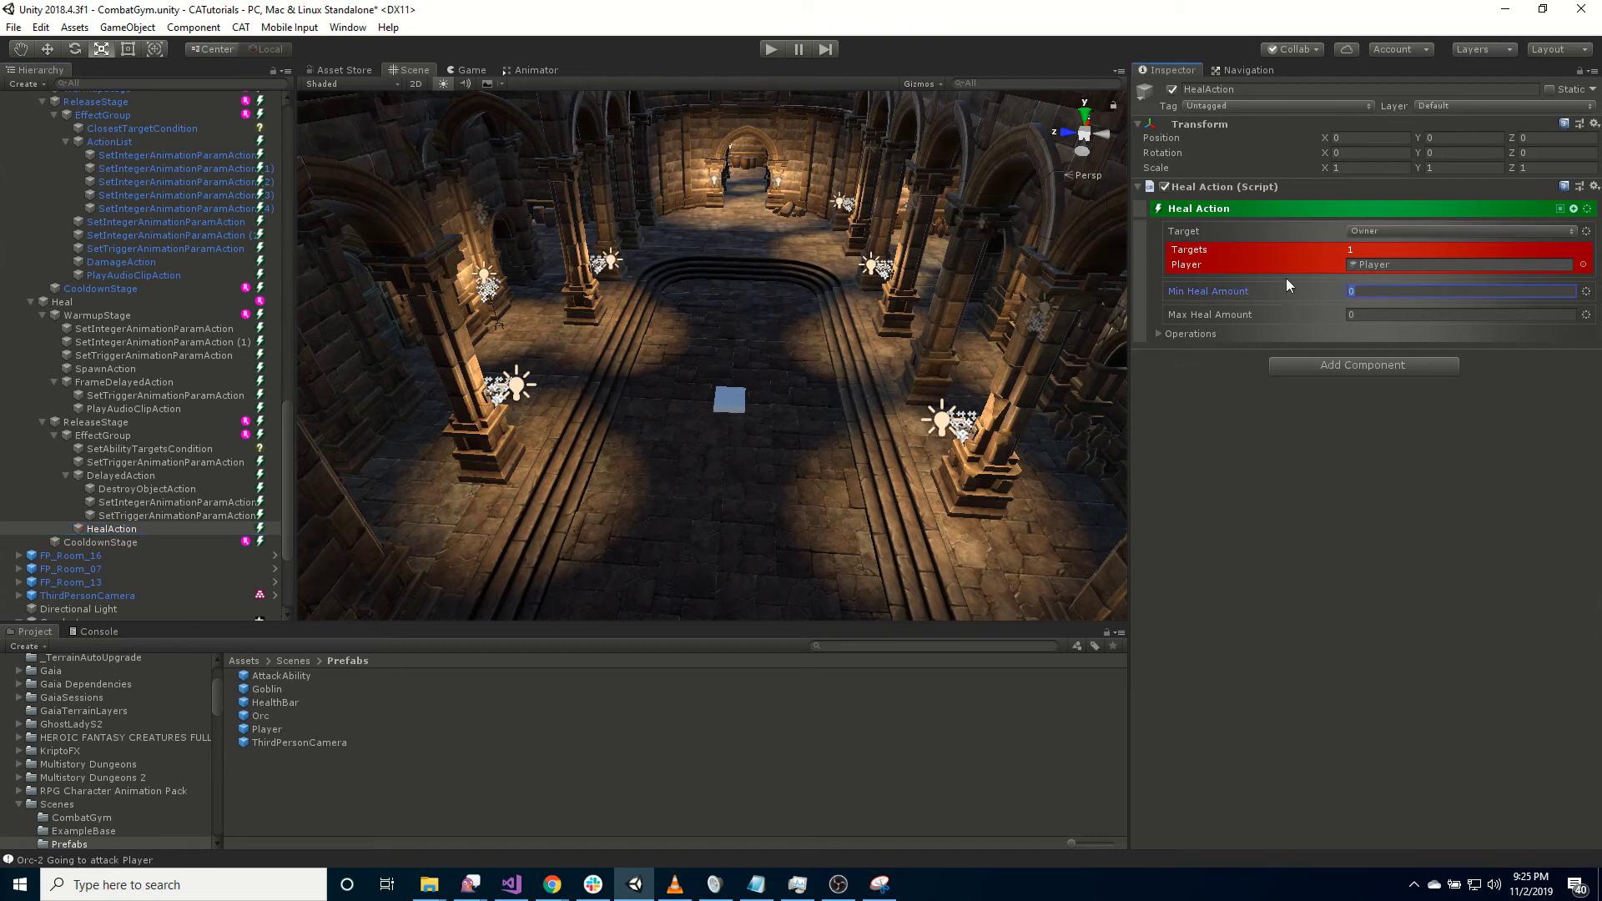
{"action": "type", "text": "15"}
{"action": "key", "text": "Tab"}
{"action": "type", "text": "35"}
{"action": "left_click", "coordinate": [1242, 511]}
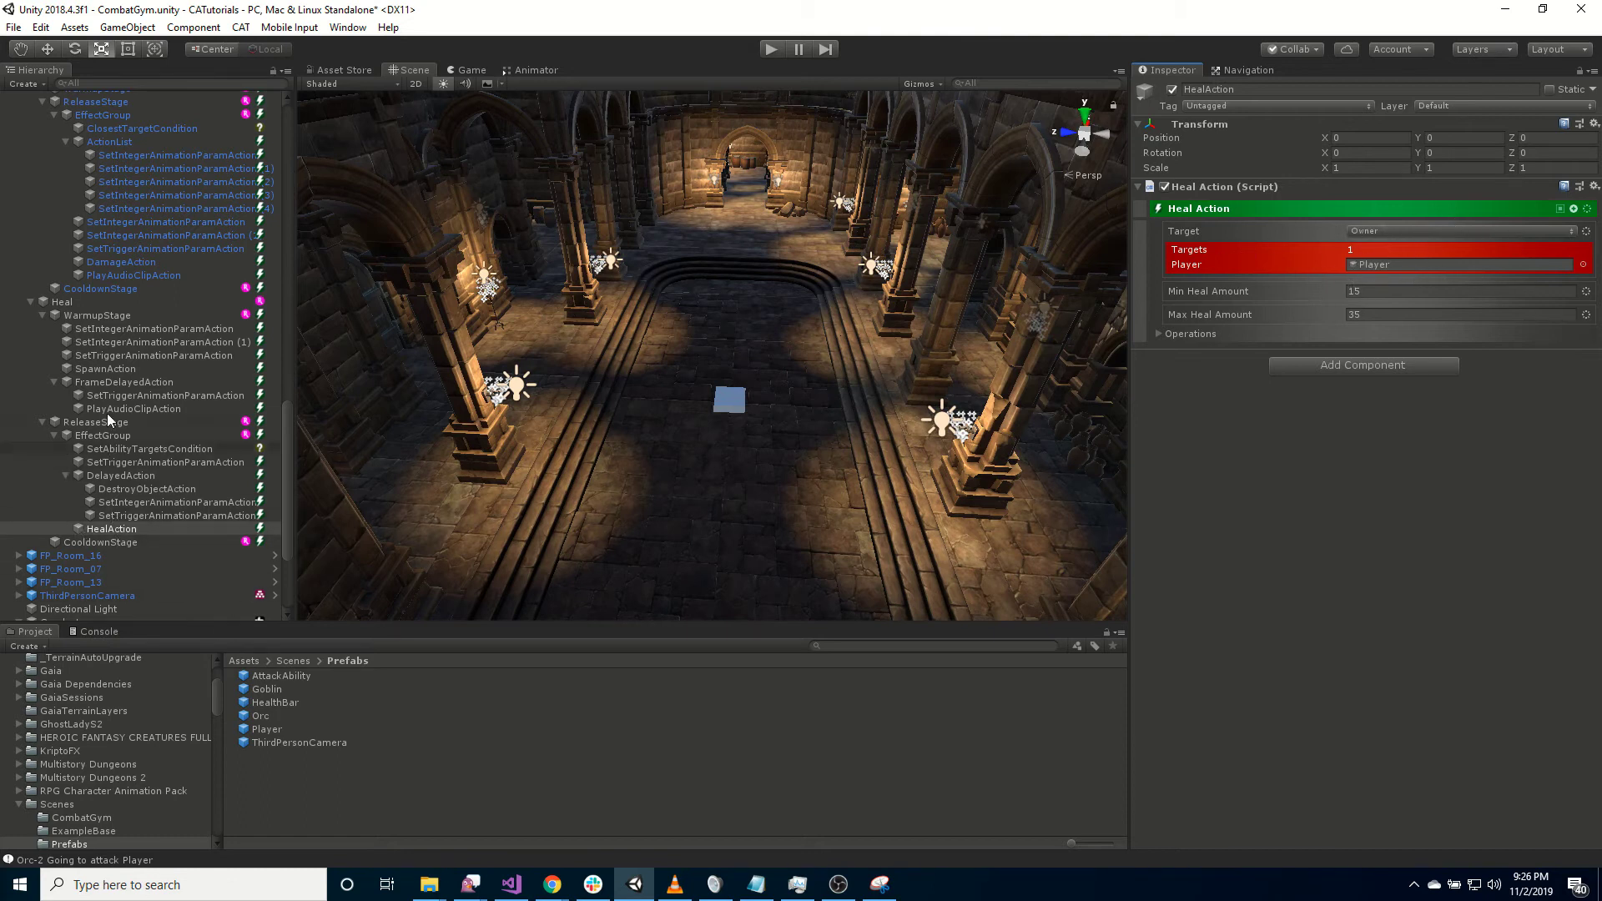
{"action": "scroll", "coordinate": [148, 459], "scroll_direction": "up", "scroll_amount": 10}
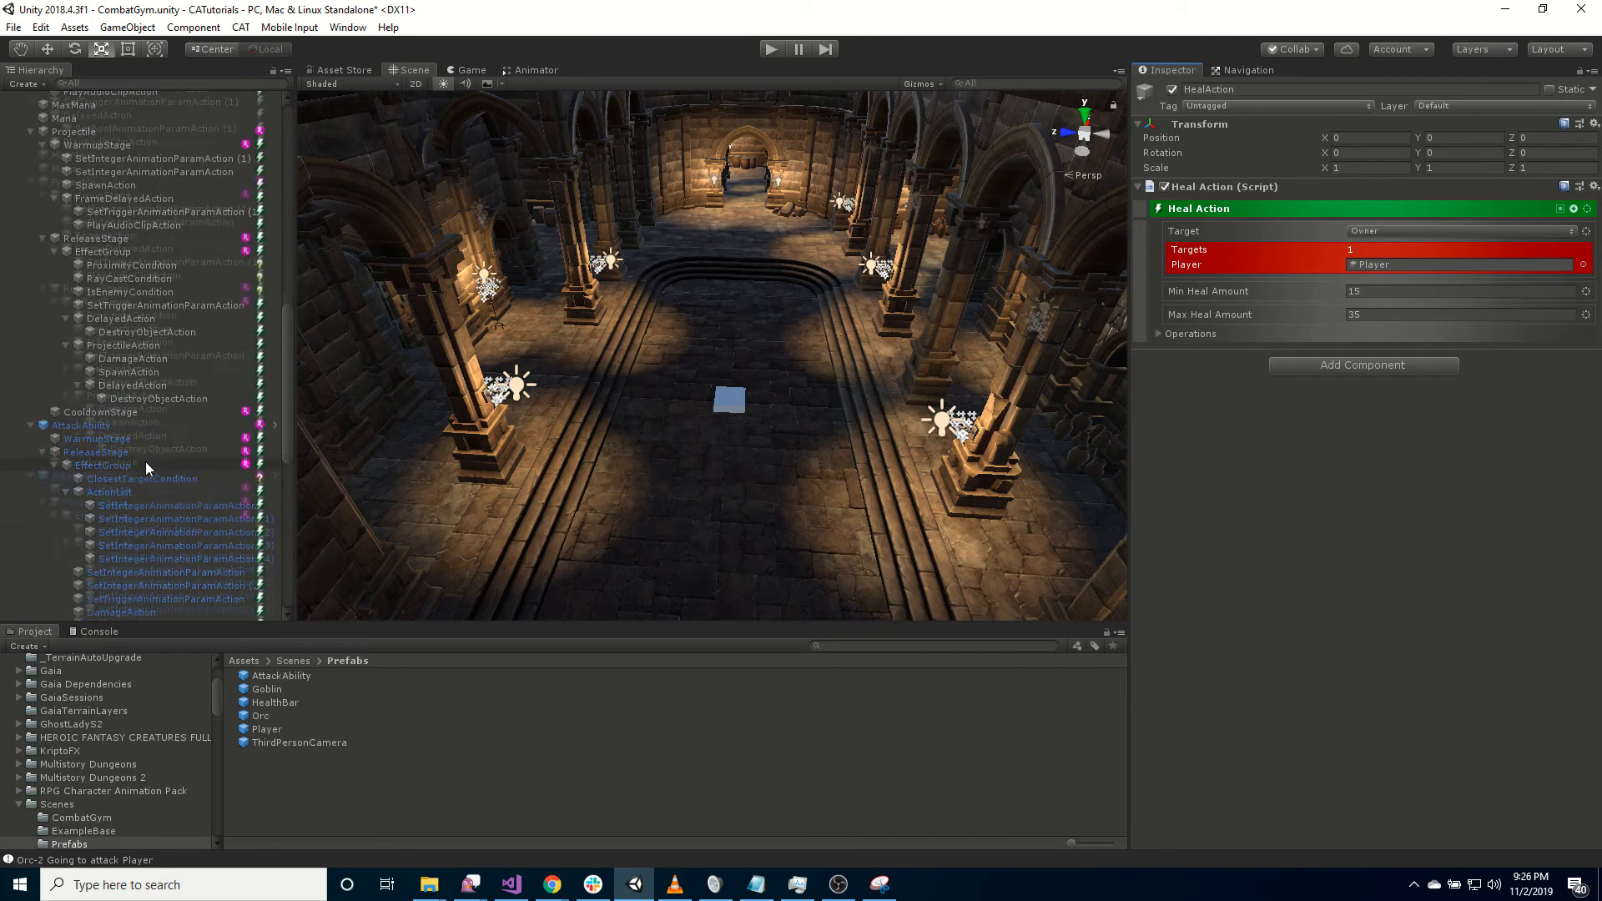
{"action": "scroll", "coordinate": [143, 462], "scroll_direction": "down", "scroll_amount": 10}
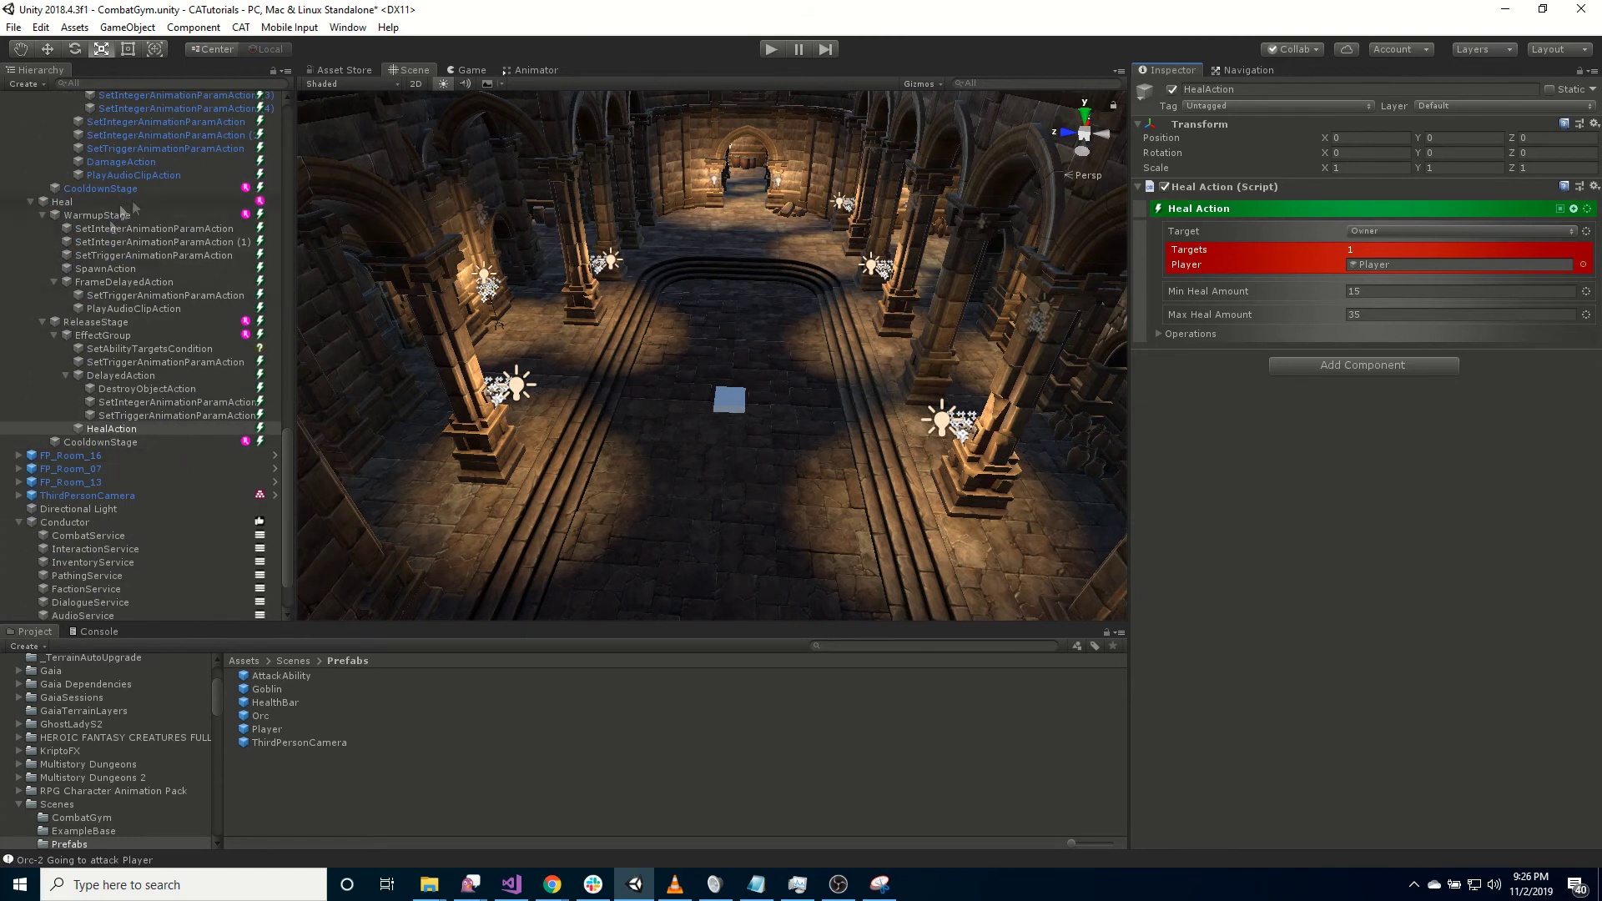
{"action": "scroll", "coordinate": [110, 412], "scroll_direction": "up", "scroll_amount": 2}
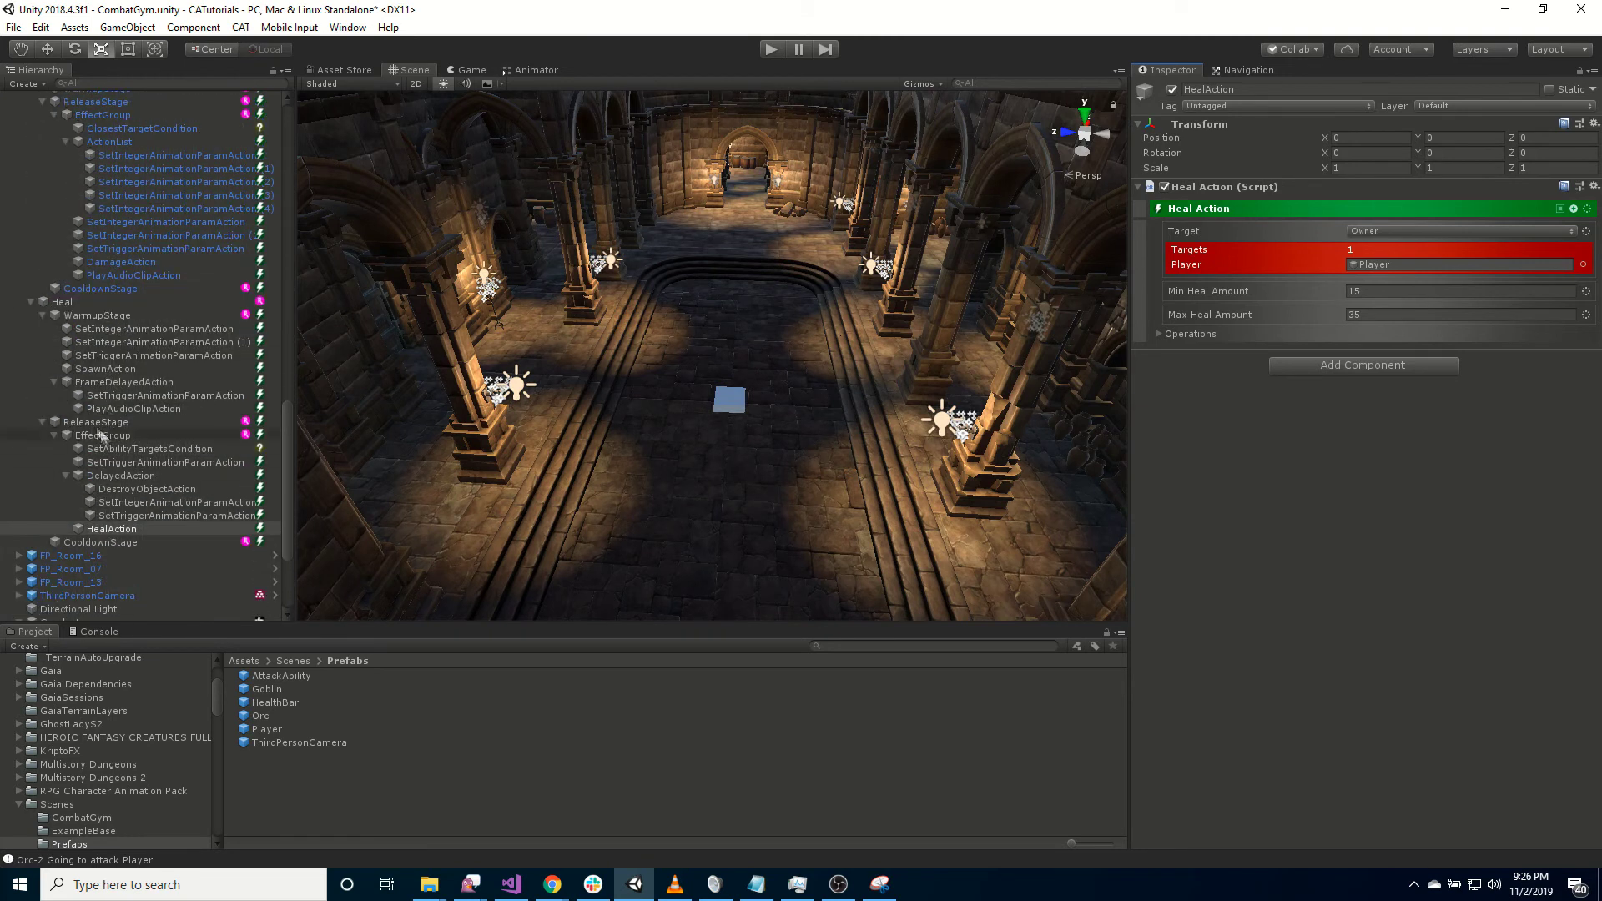
{"action": "scroll", "coordinate": [109, 457], "scroll_direction": "up", "scroll_amount": 10}
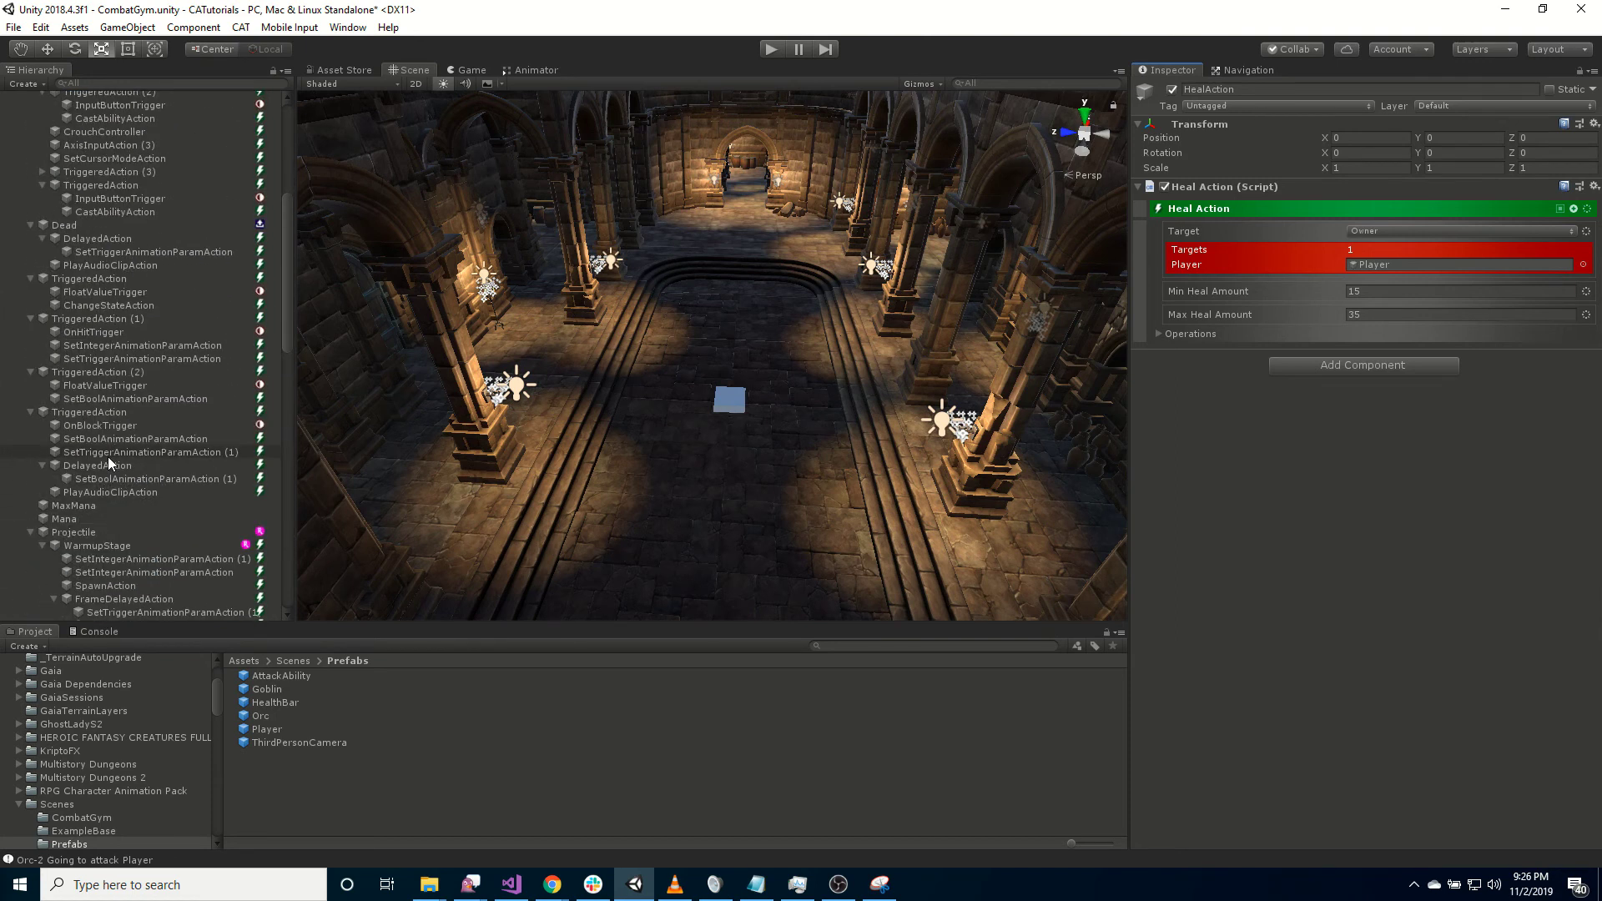
- Check the Player's TriggeredAction (2) that casts Heal on Fire2, and run the CombatGym scene
{"action": "scroll", "coordinate": [107, 458], "scroll_direction": "up", "scroll_amount": 8}
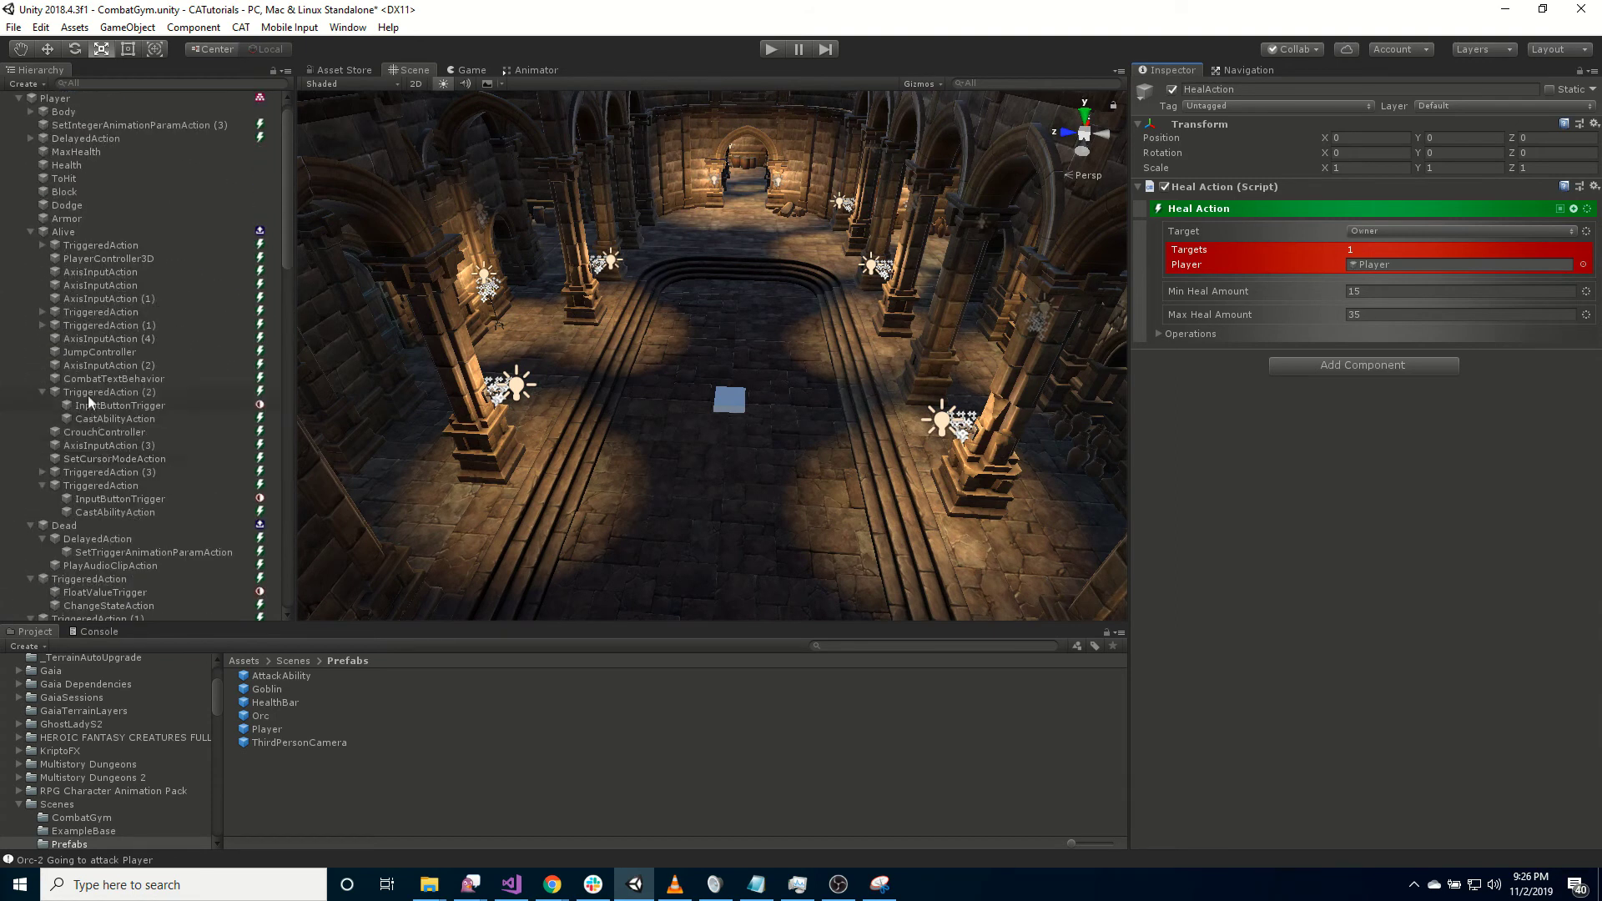
{"action": "left_click", "coordinate": [97, 392]}
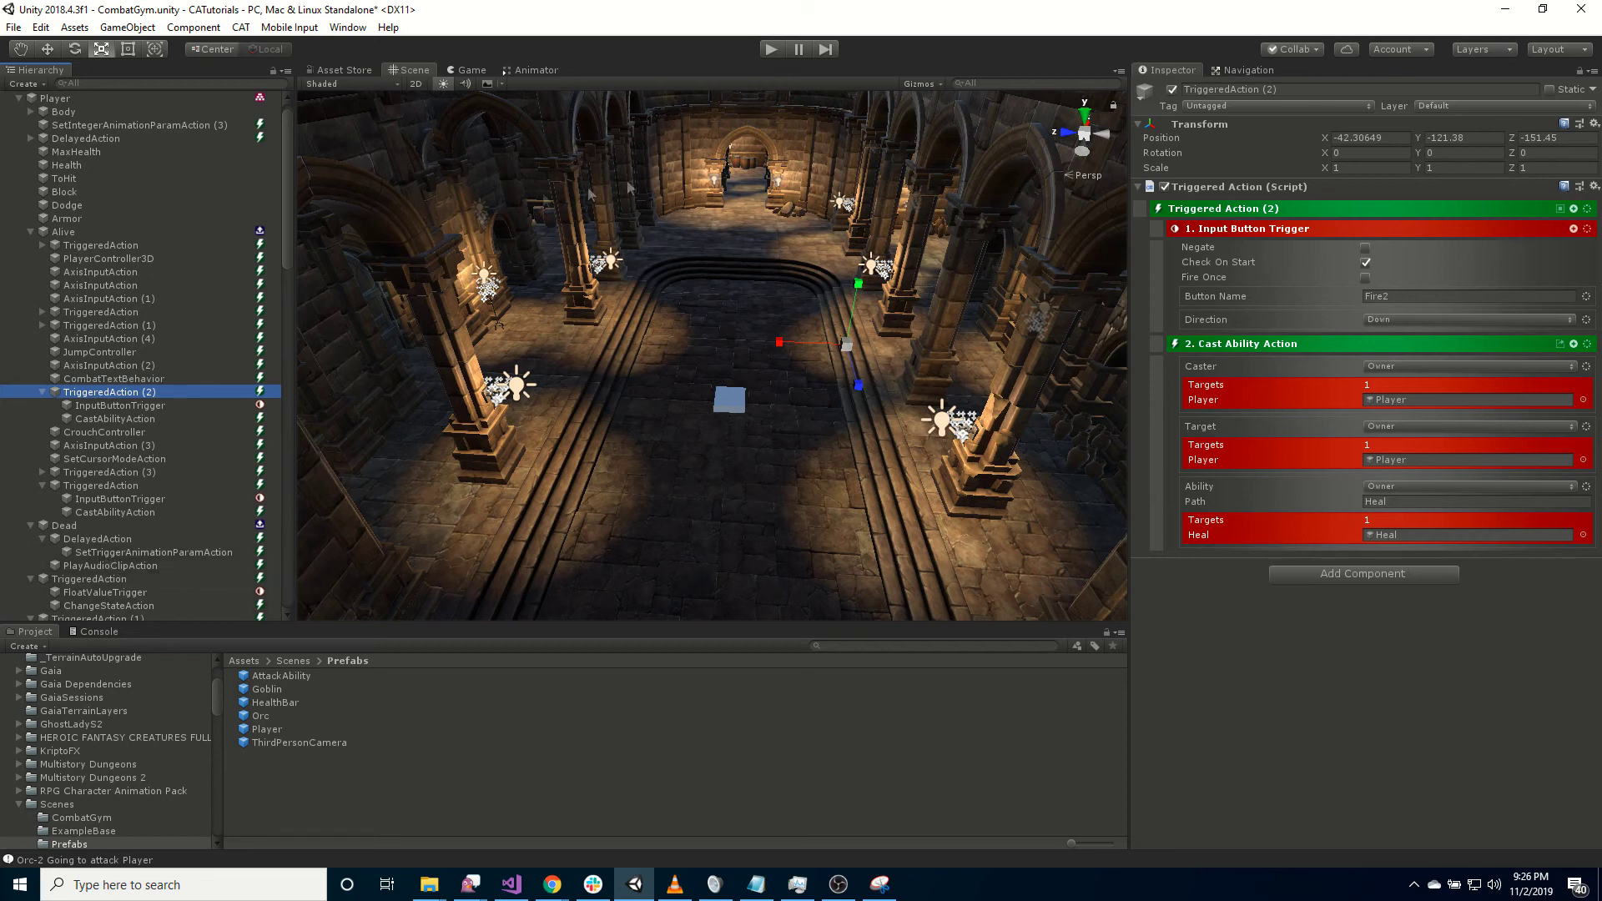
{"action": "left_click", "coordinate": [772, 50]}
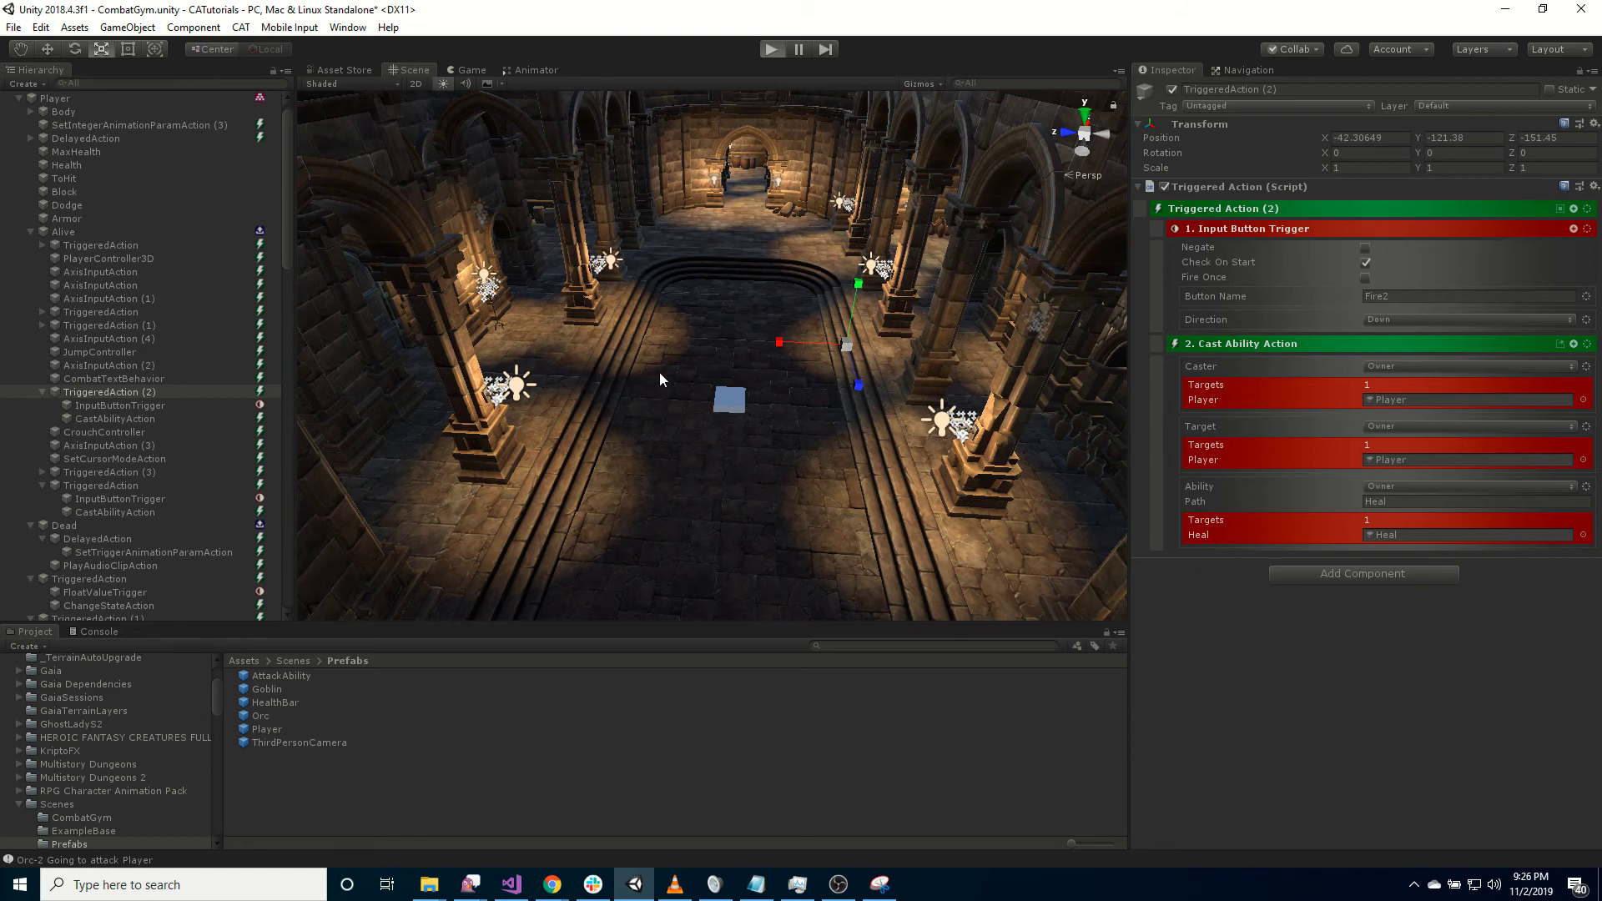
- Move the Player through the corridor, testing a weapon attack and casting the Heal ability
{"action": "key", "text": "w"}
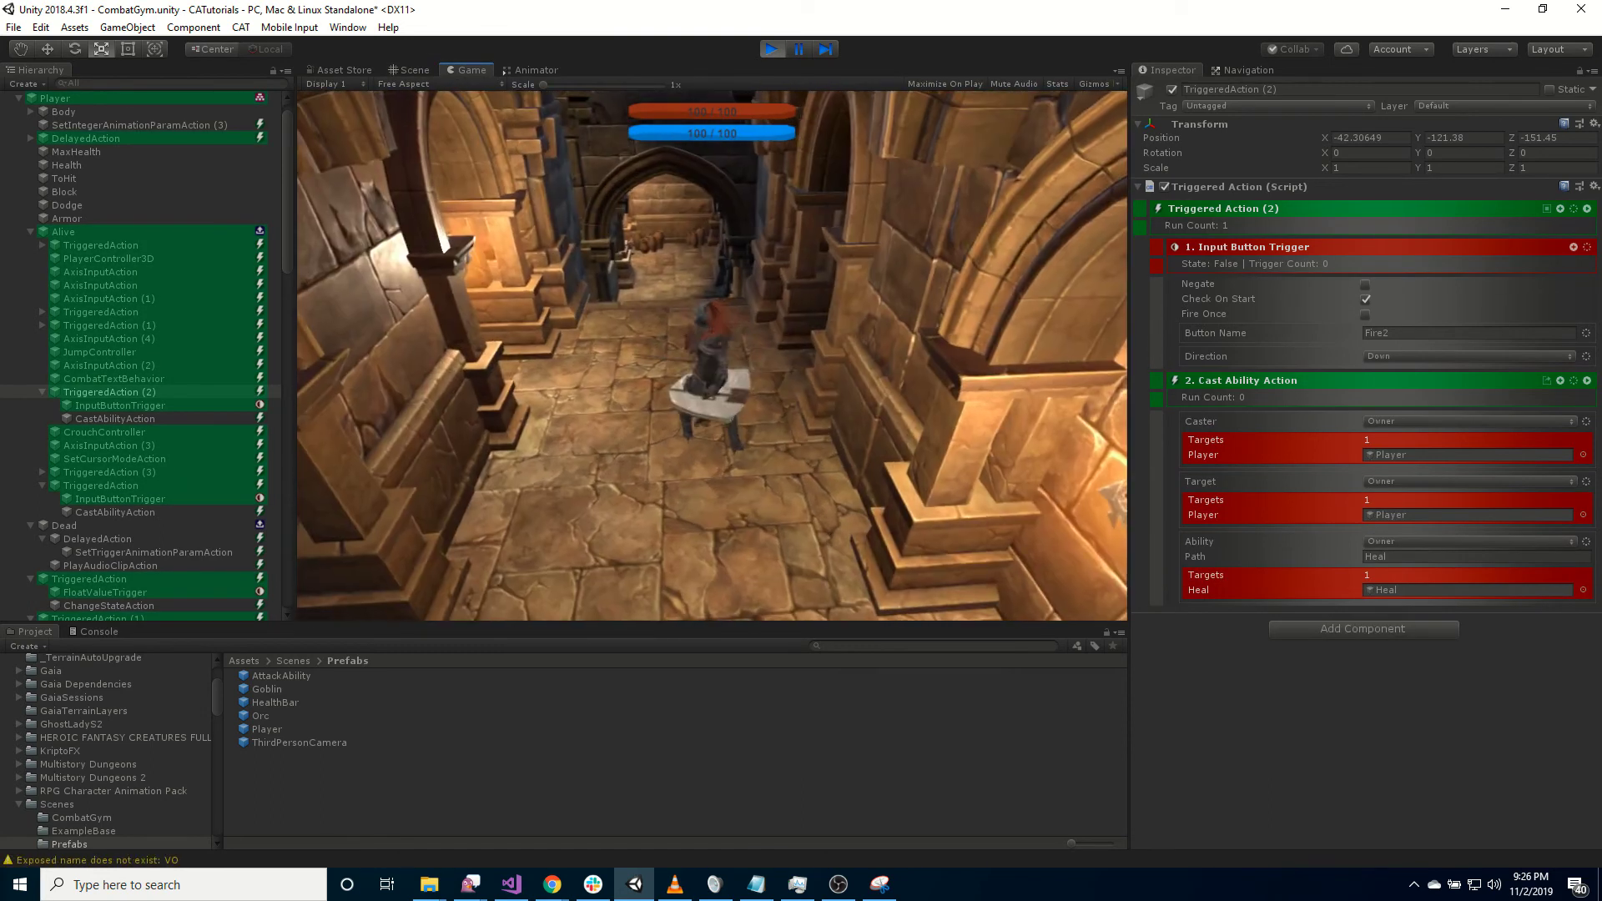
{"action": "left_click", "coordinate": [712, 356]}
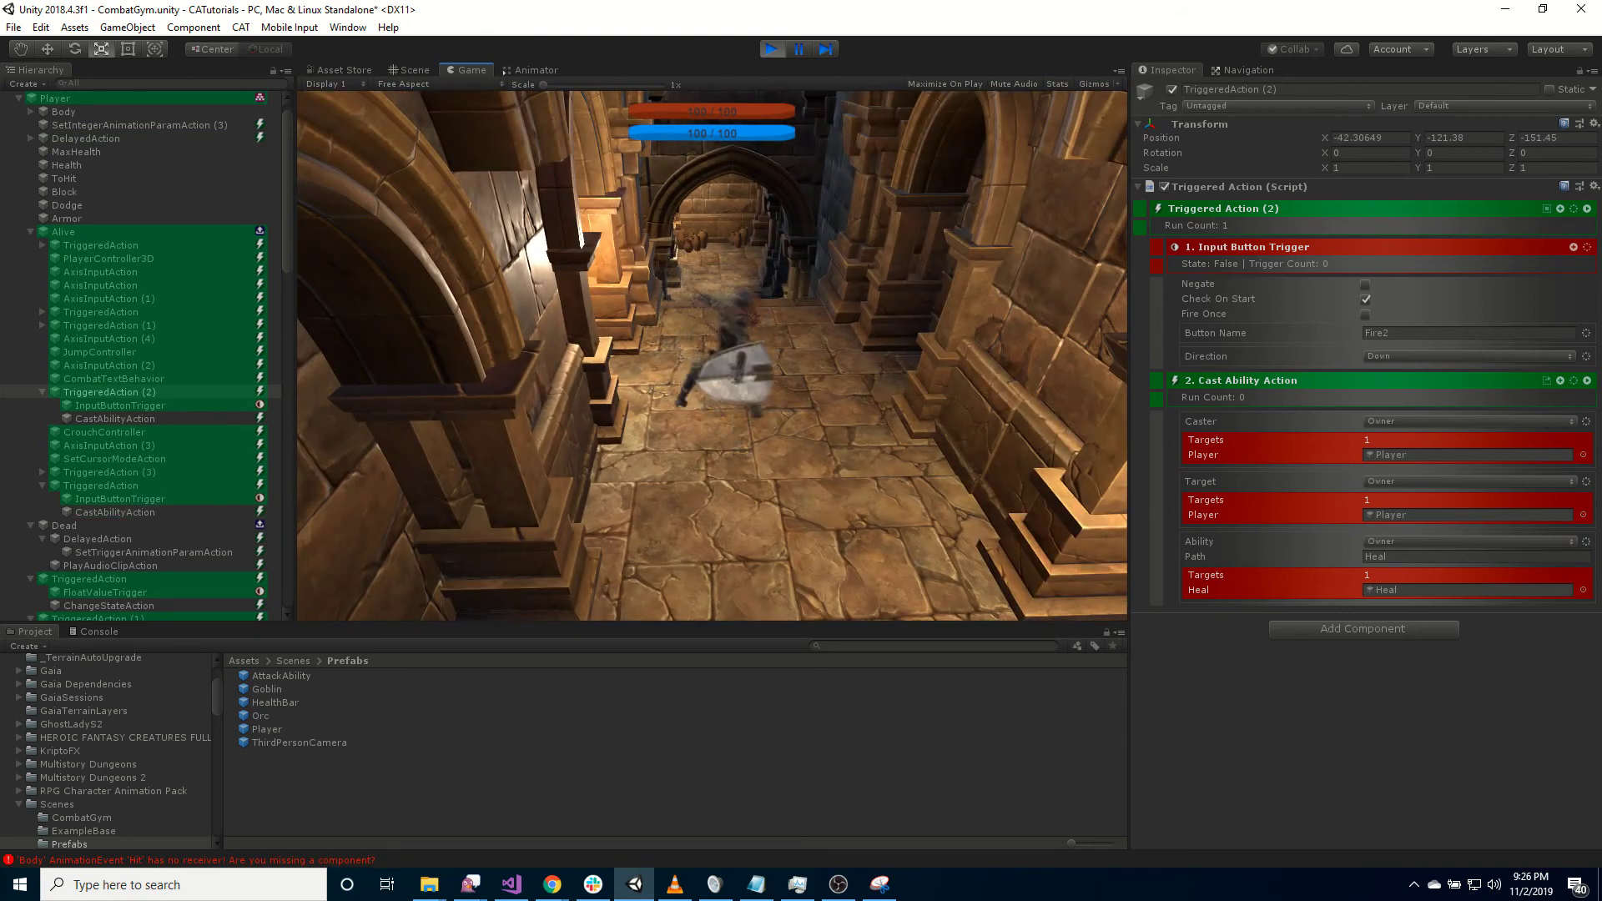
{"action": "key", "text": "w"}
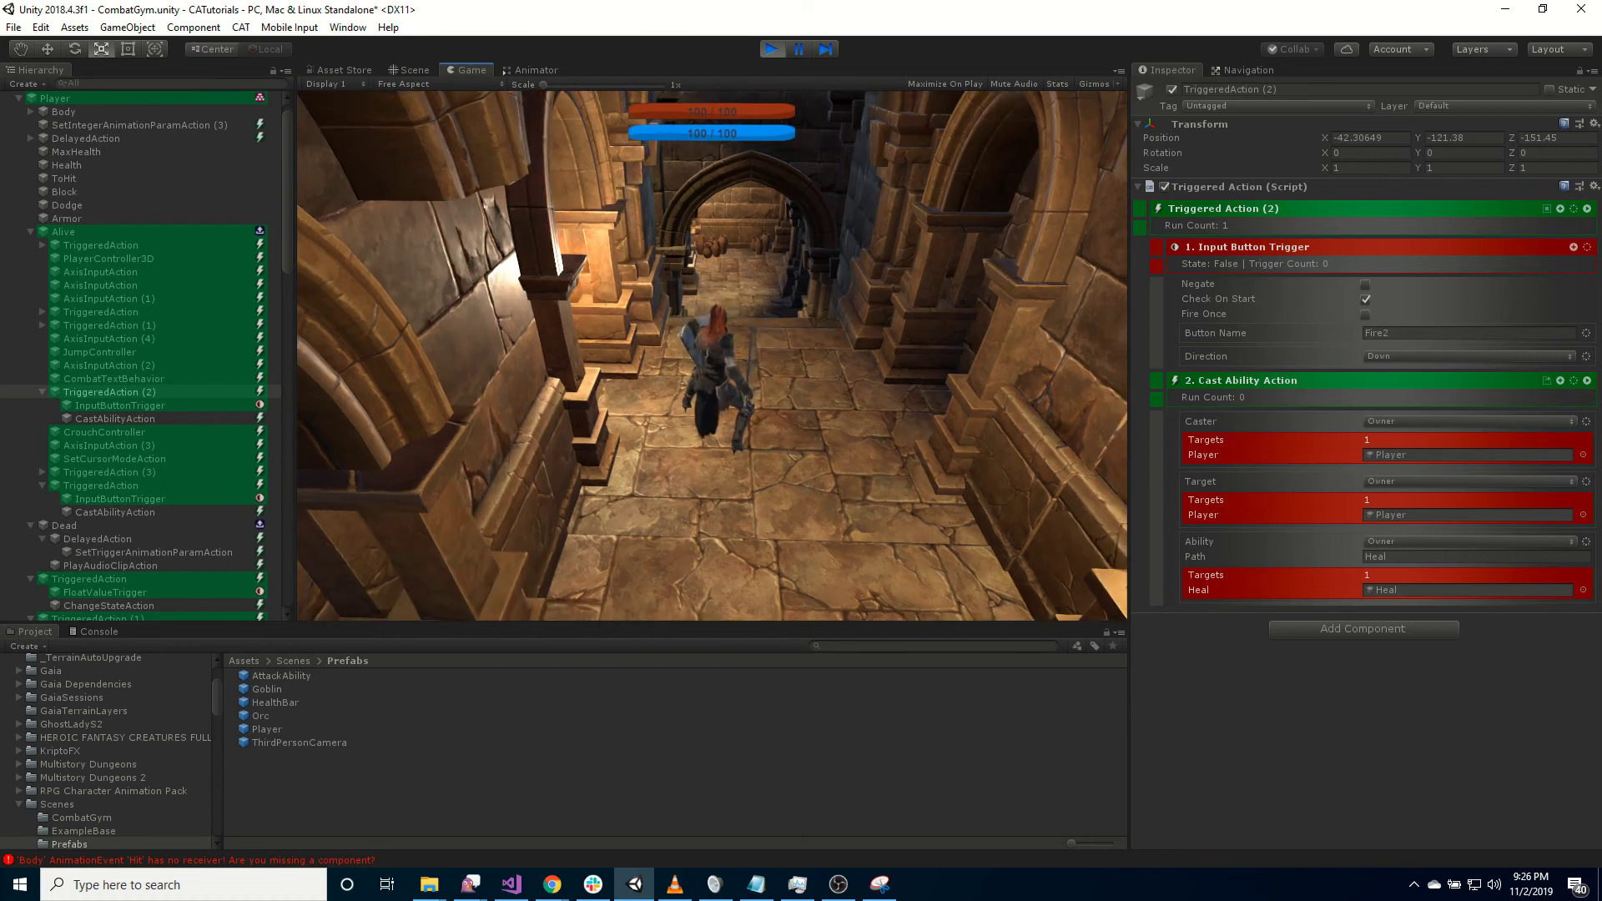
{"action": "key", "text": "d"}
{"action": "right_click", "coordinate": [711, 356]}
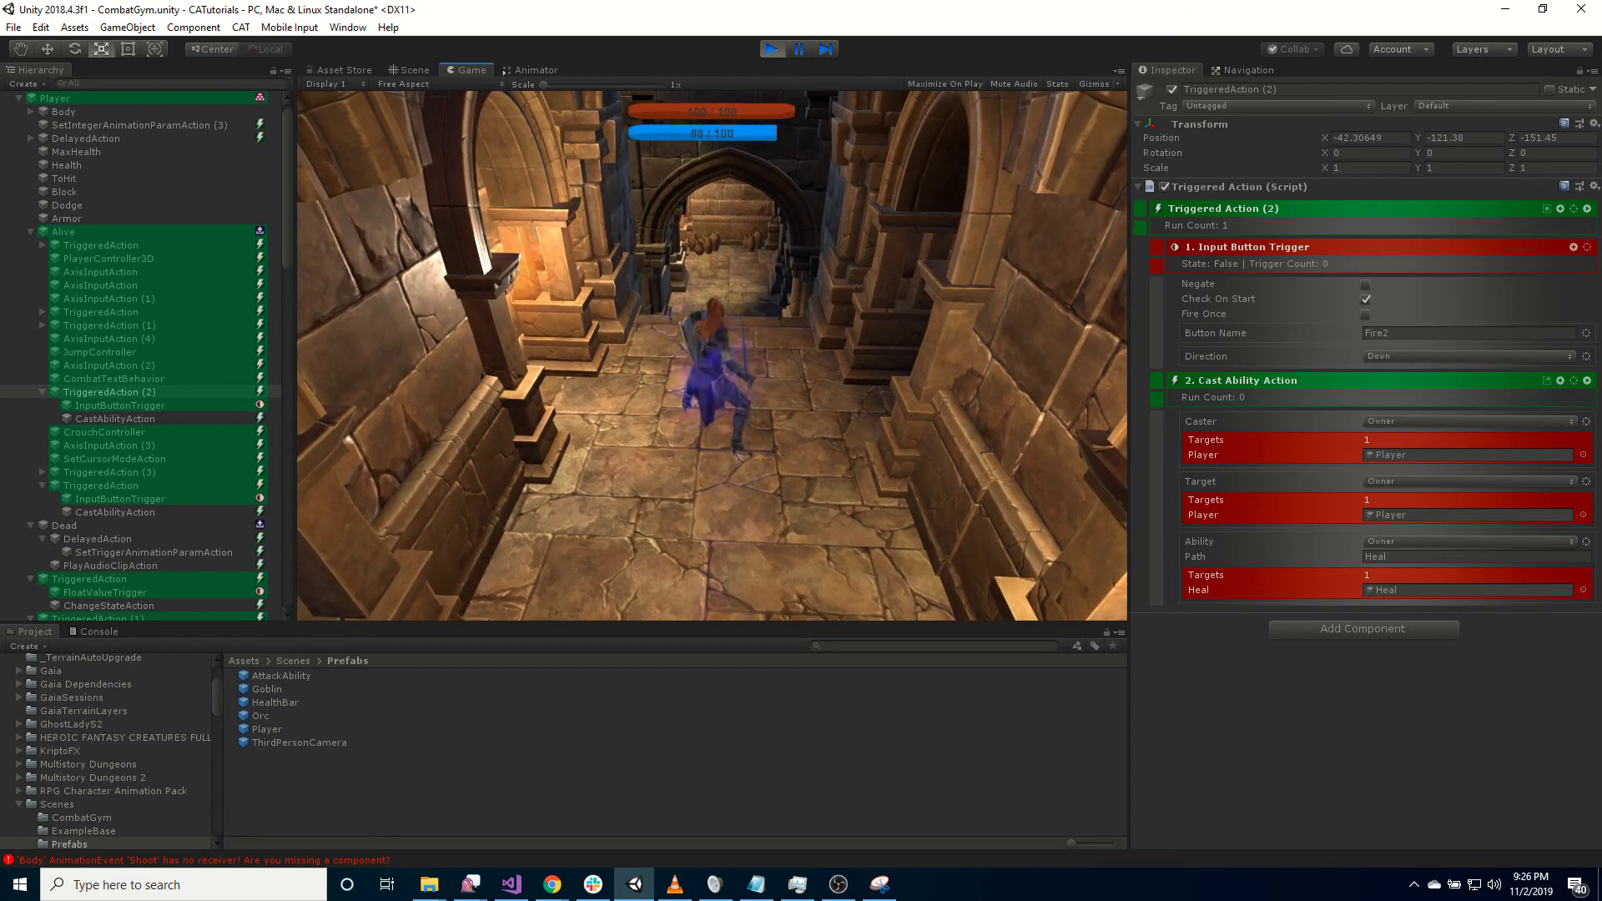
- Run the Player into the hall, attack the orcs and goblins to test combat with Heal available, and stop the game
{"action": "key", "text": "w"}
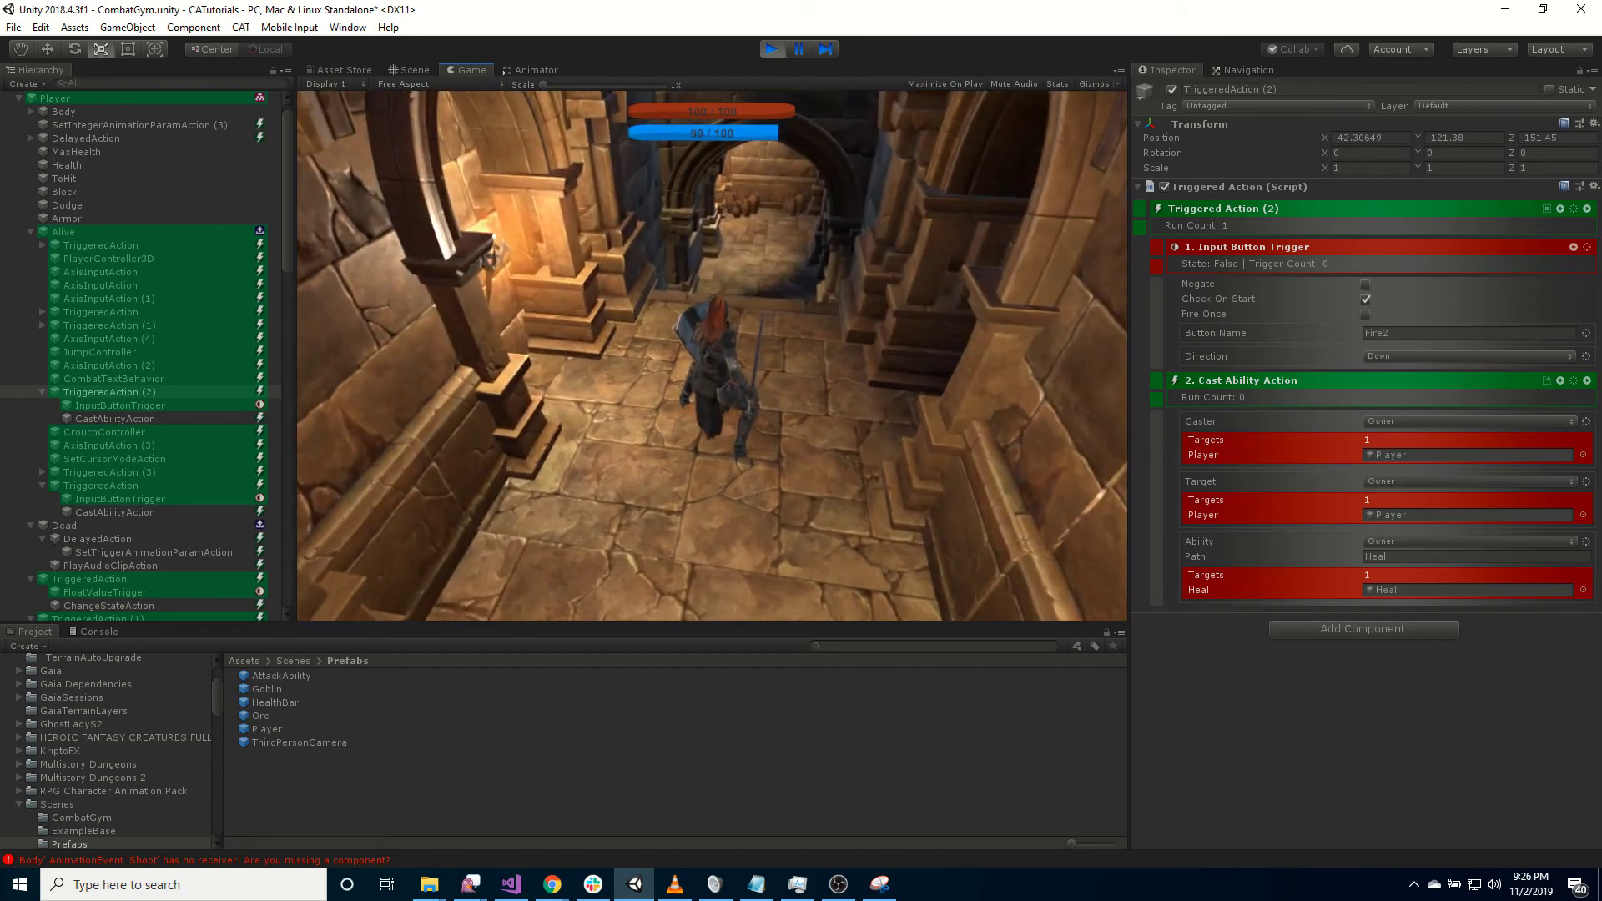
{"action": "key", "text": "w"}
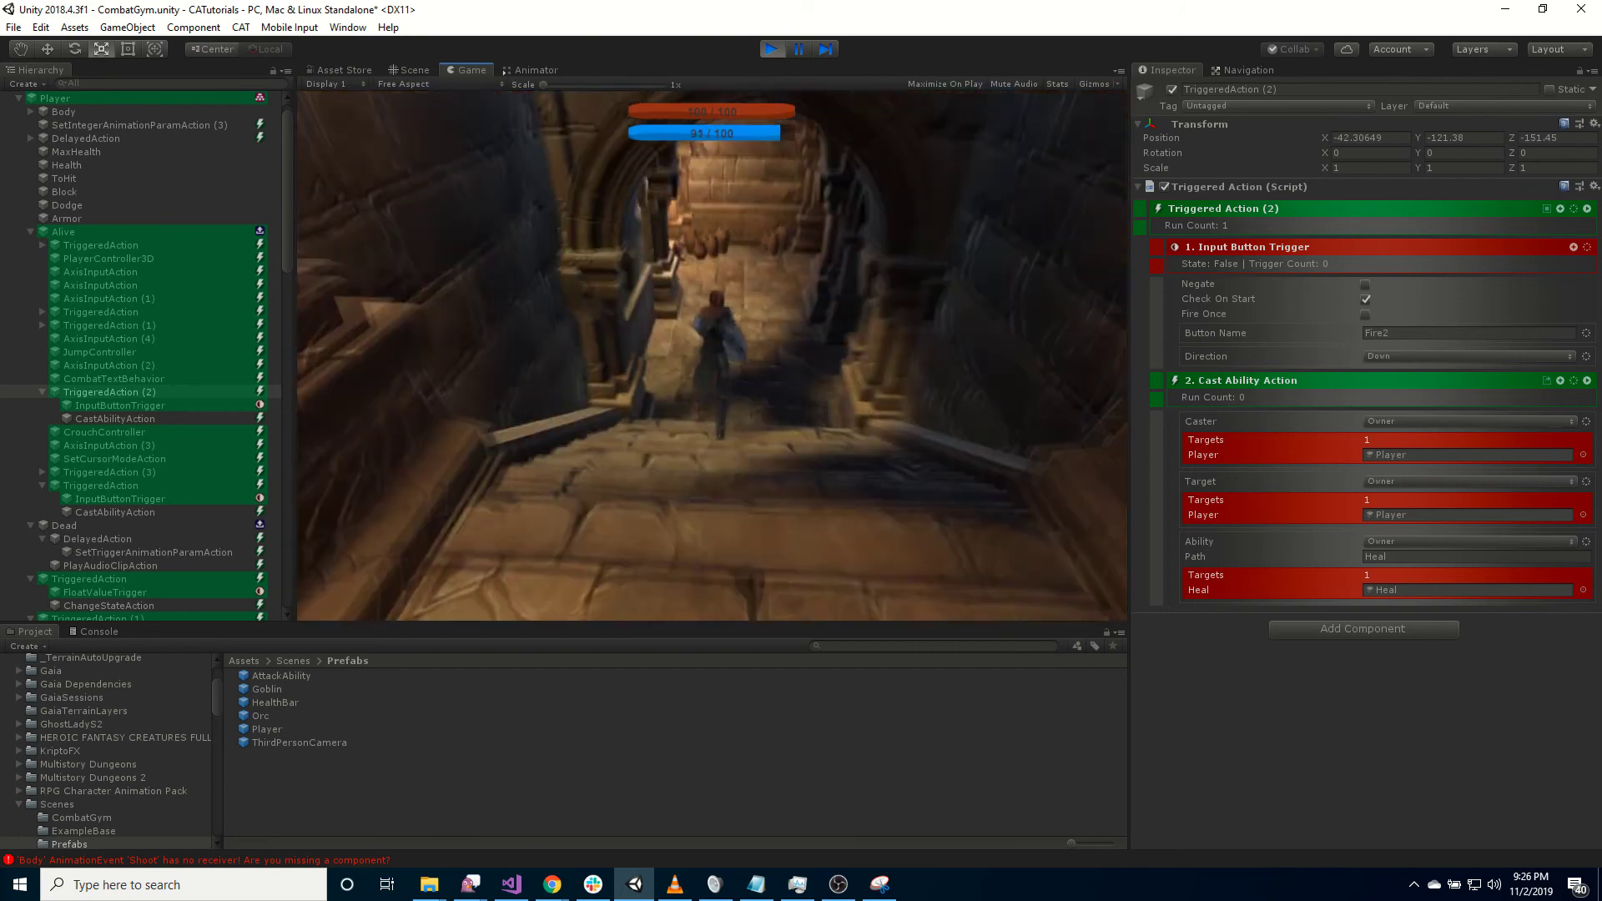
{"action": "key", "text": "w"}
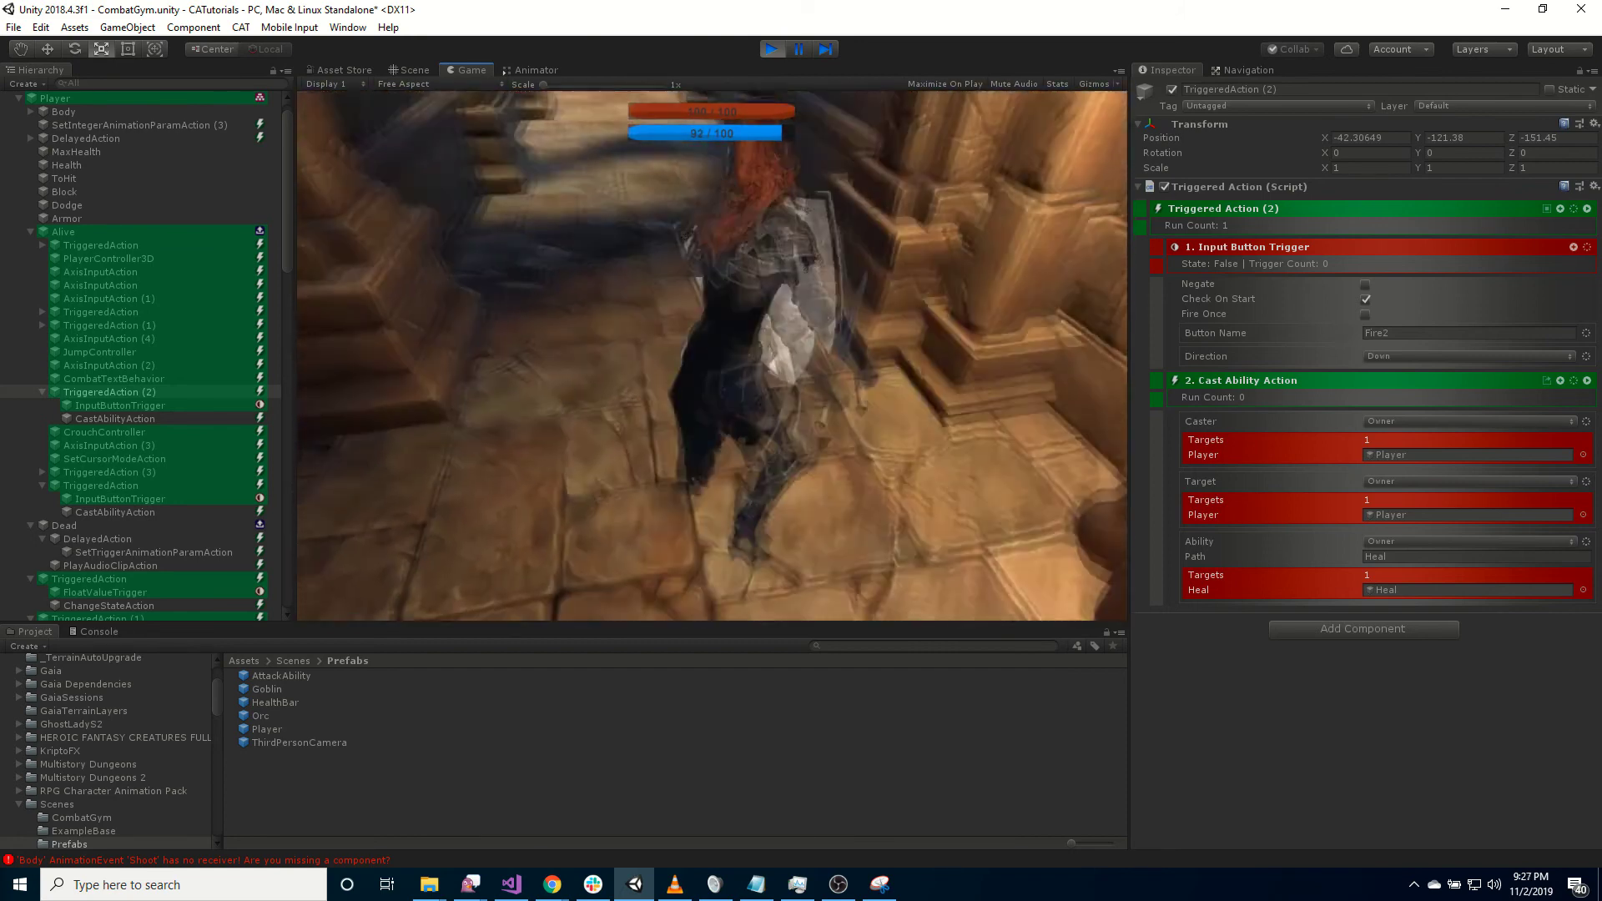
{"action": "left_click", "coordinate": [712, 356]}
{"action": "key", "text": "w"}
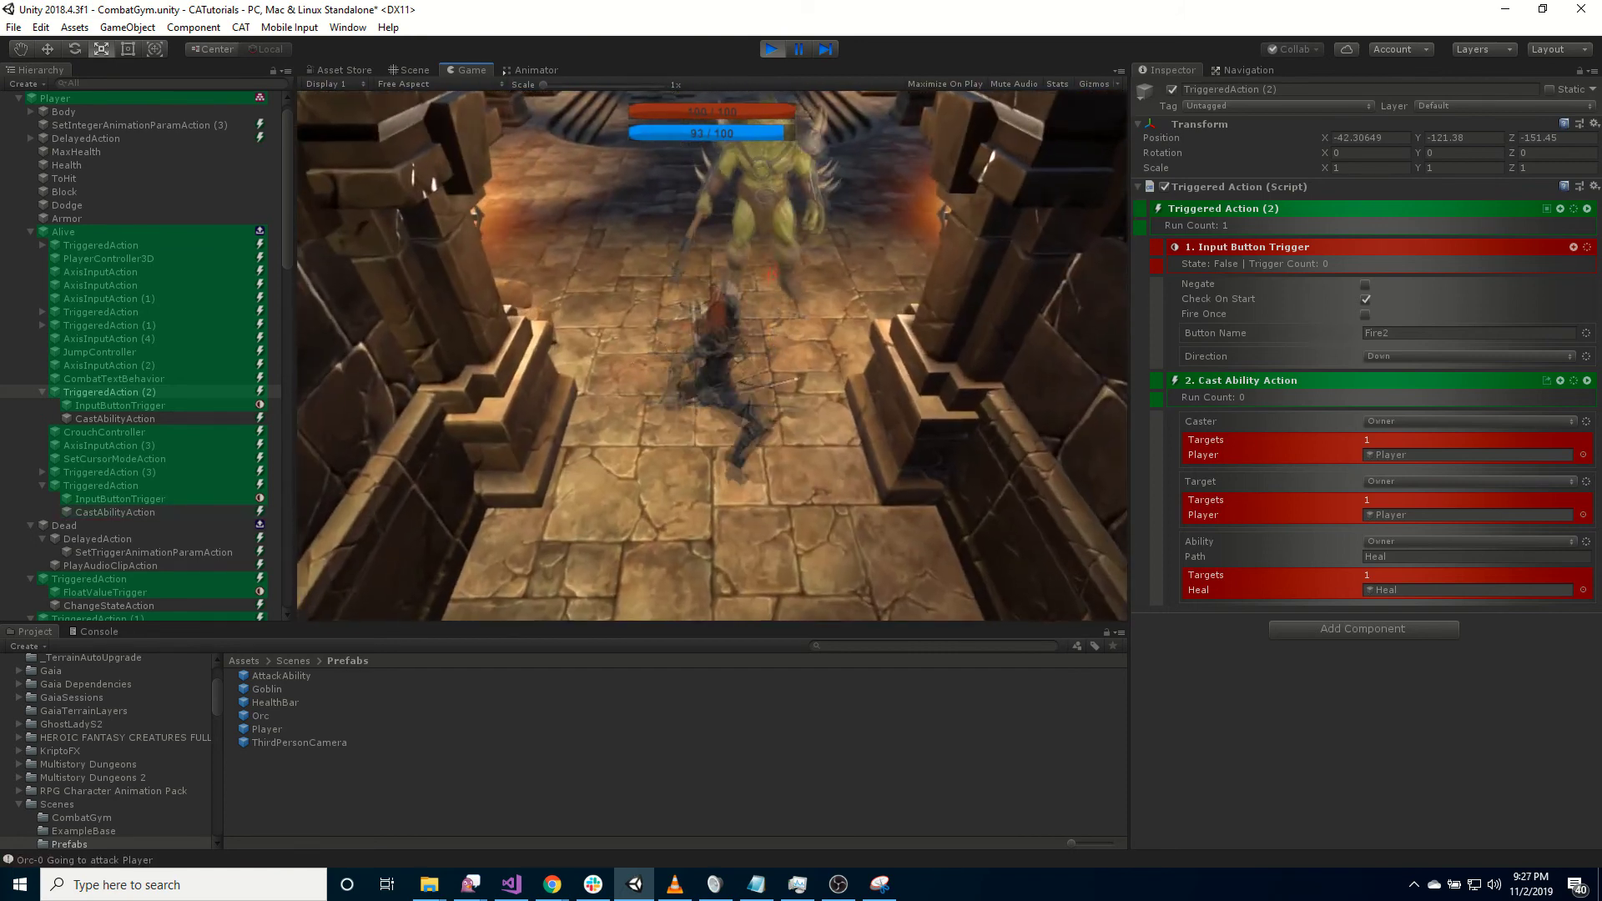
{"action": "left_click", "coordinate": [712, 355]}
{"action": "key", "text": "w"}
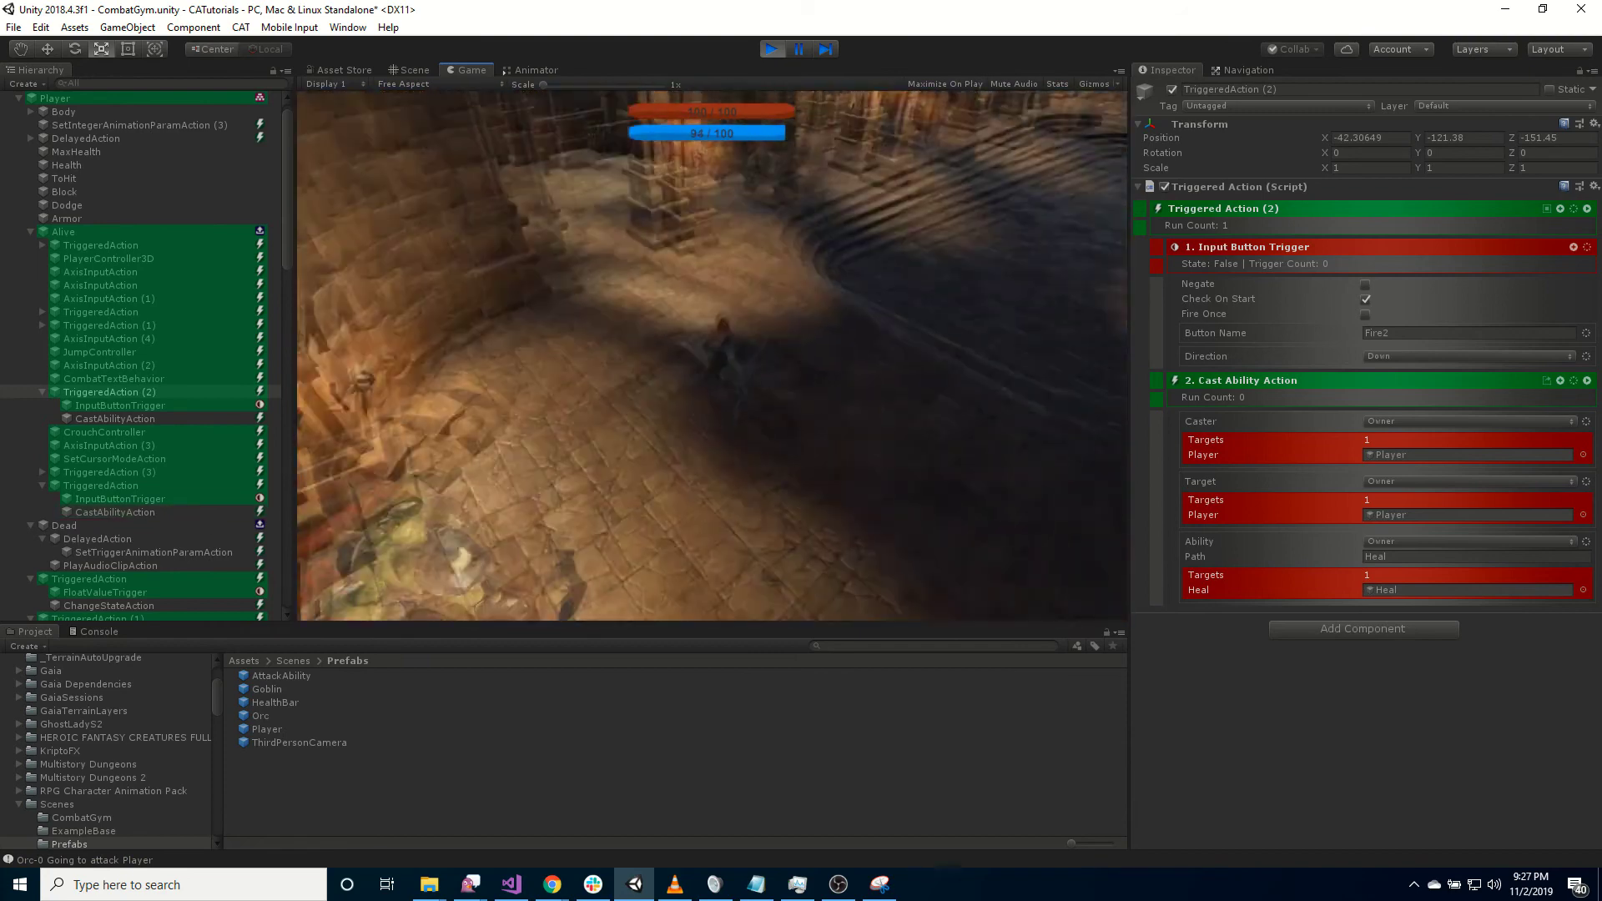
{"action": "key", "text": "w"}
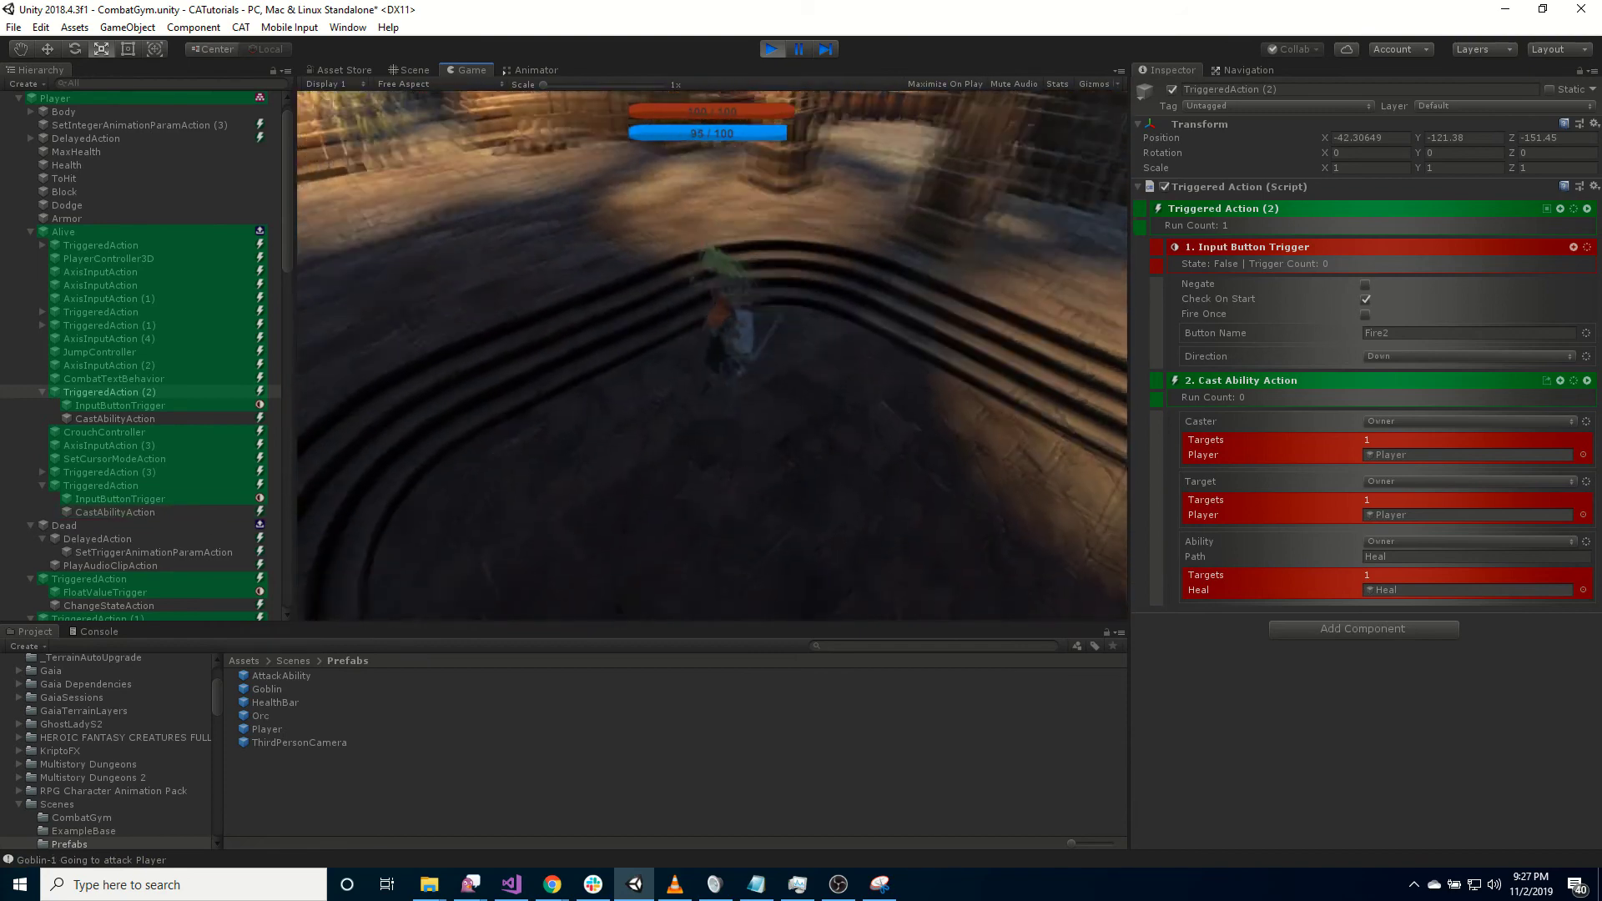
{"action": "key", "text": "w"}
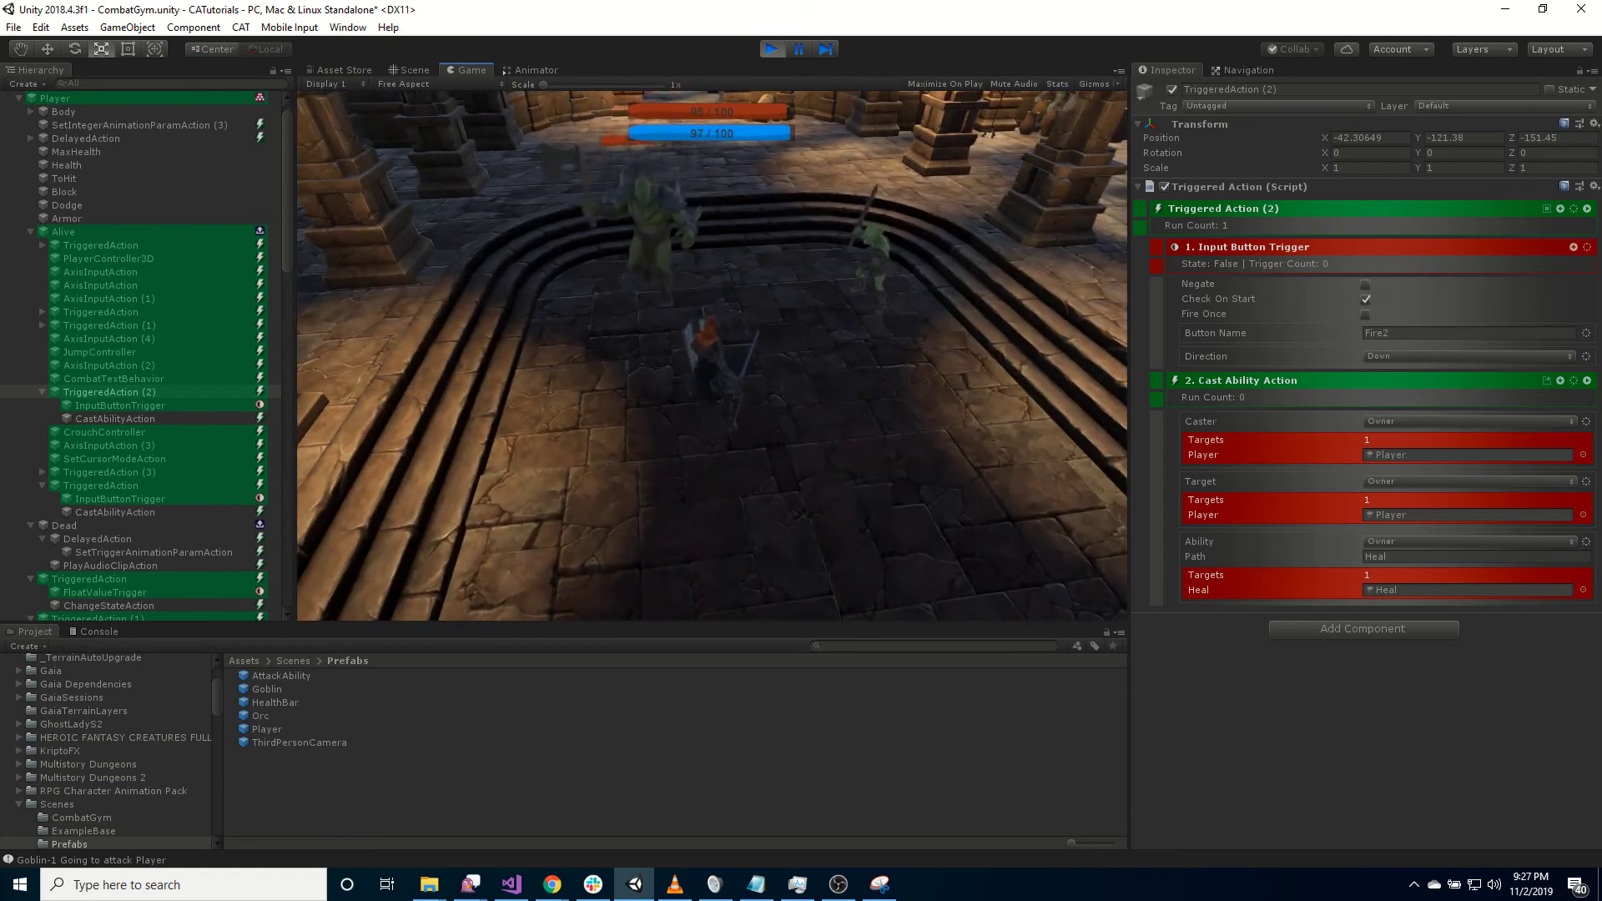
{"action": "key", "text": "w"}
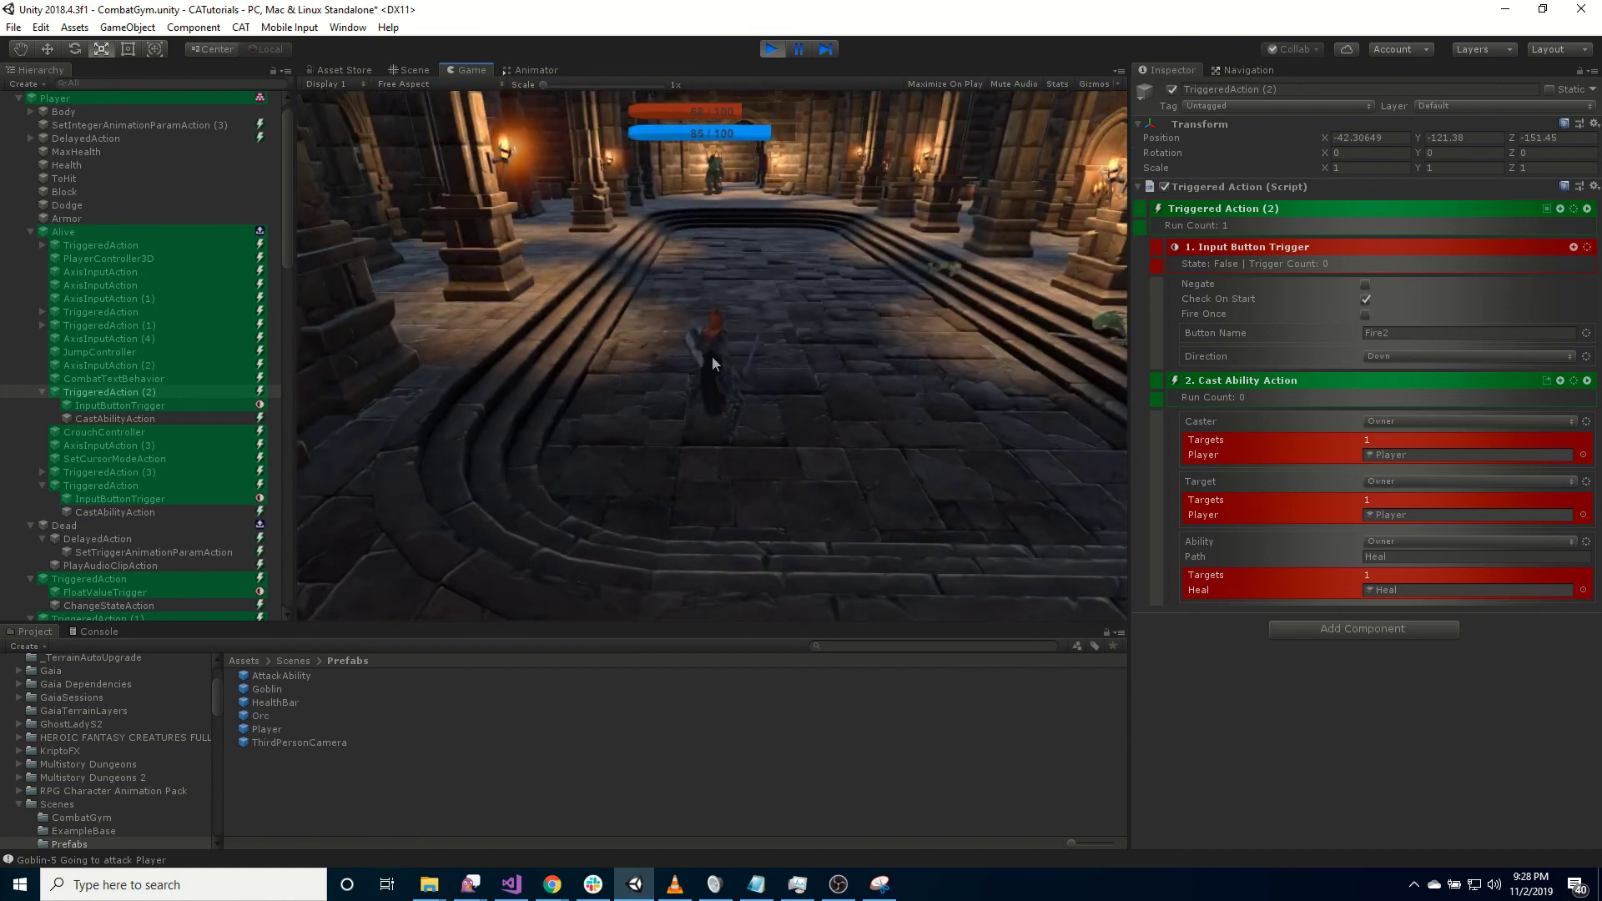
{"action": "left_click", "coordinate": [772, 50]}
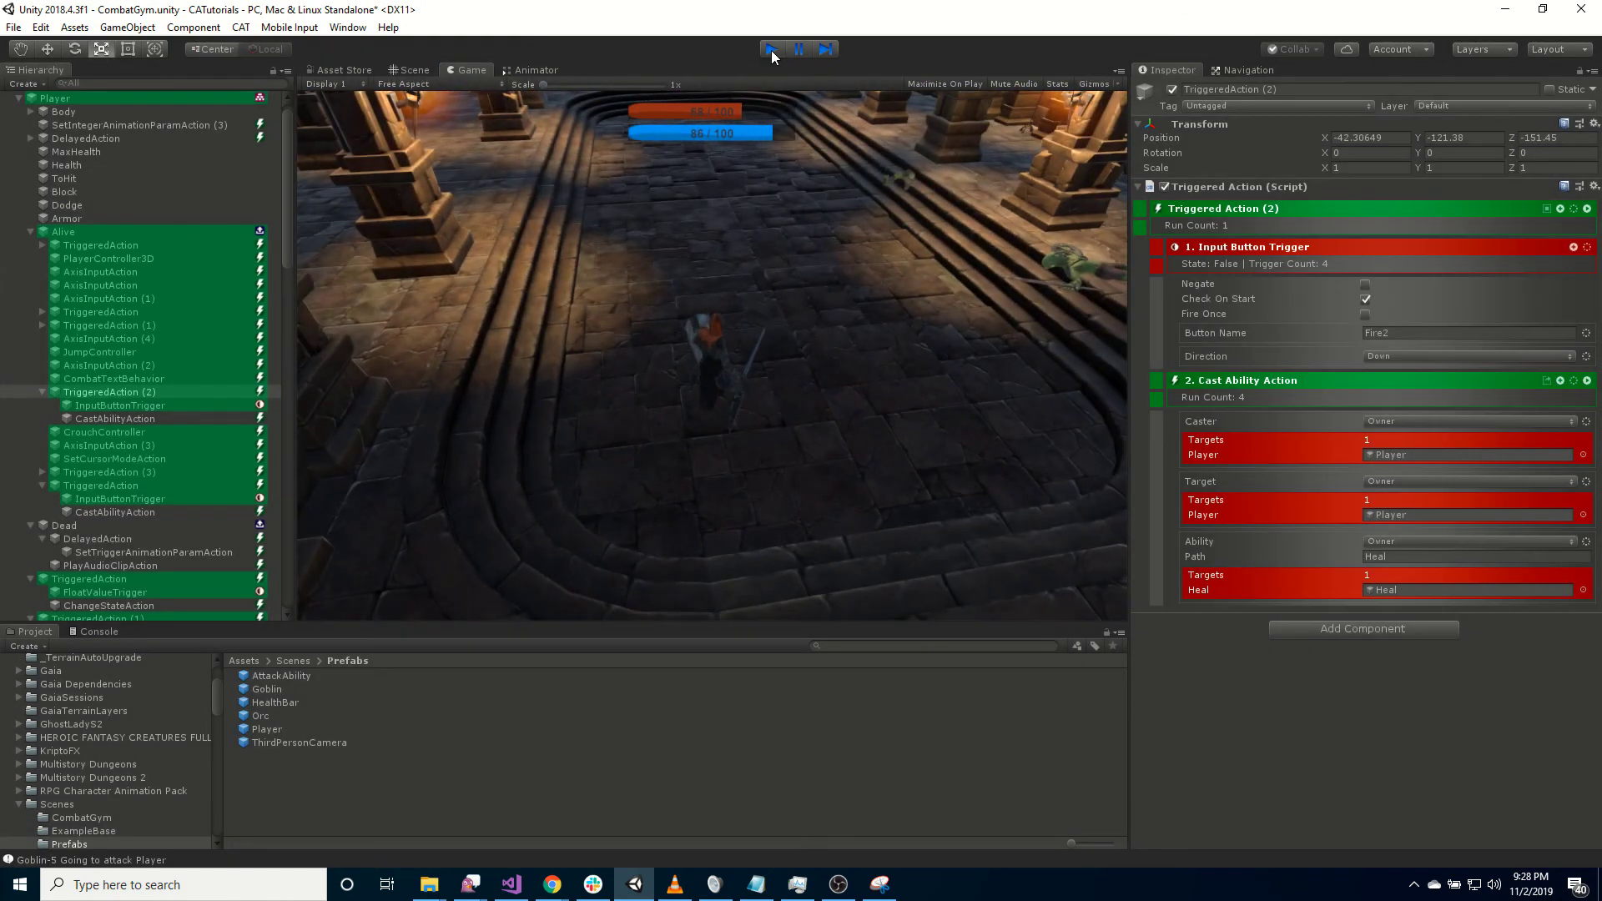